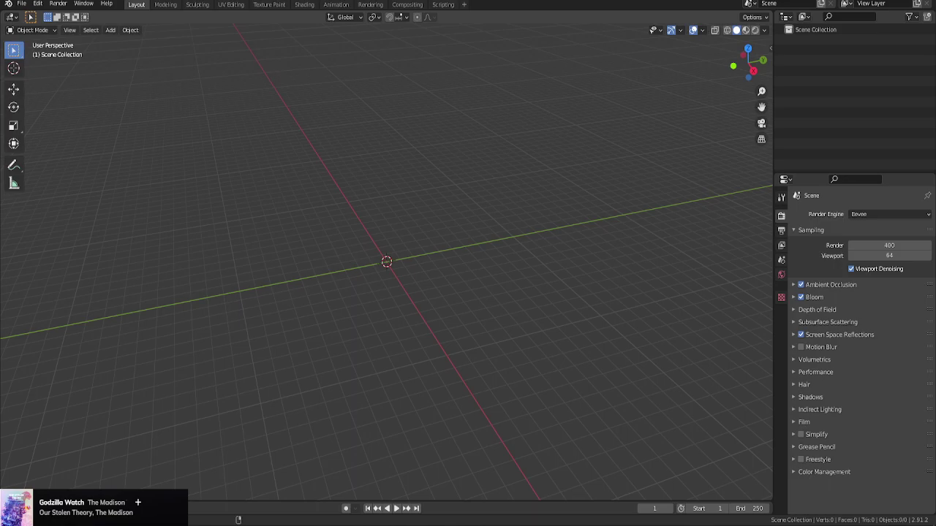
# Open Cone.blend from the Cone\FL project folder and view the traffic cone models
pyautogui.hotkey('ctrl', 'o')
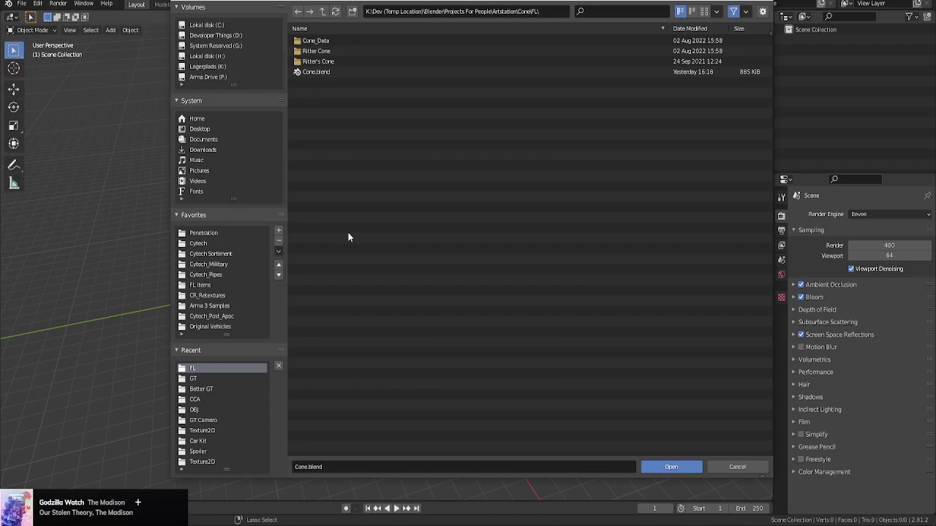
pyautogui.click(463, 11)
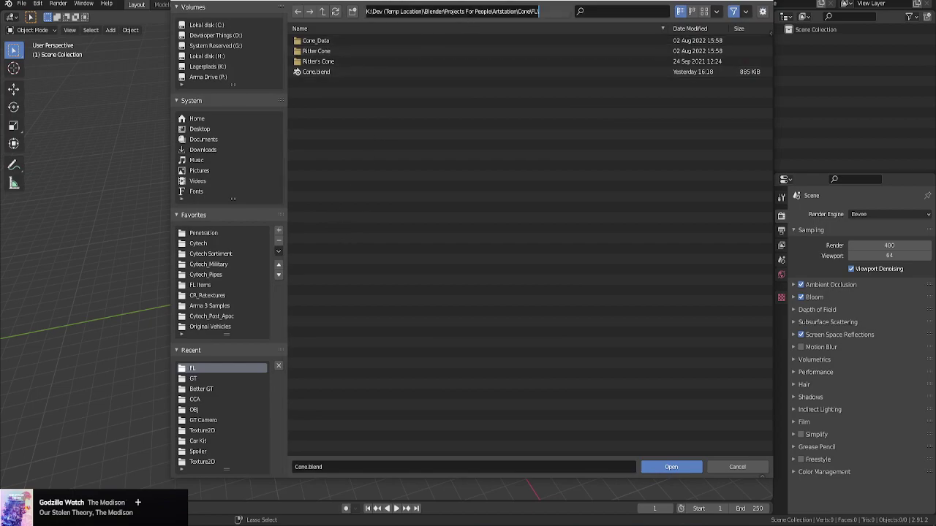
pyautogui.doubleClick(336, 73)
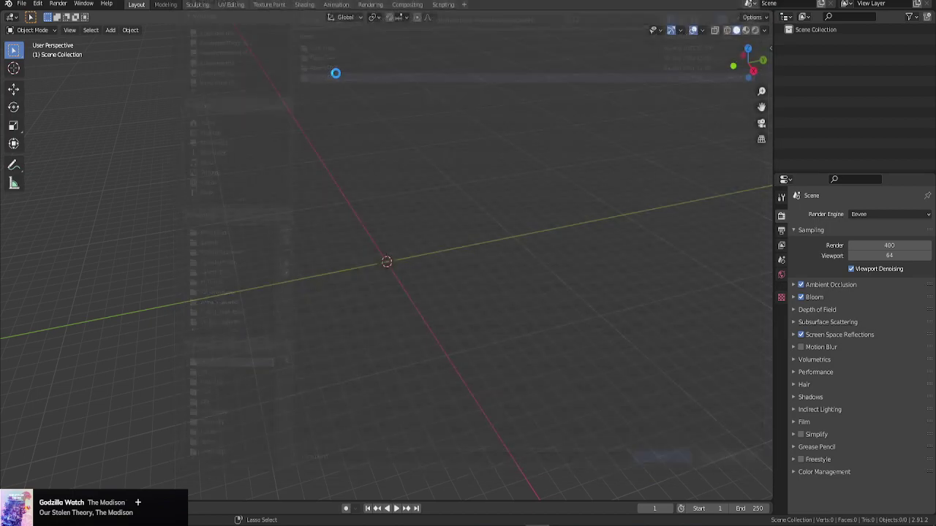
pyautogui.moveTo(373, 77); pyautogui.dragTo(108, 247, button='middle')
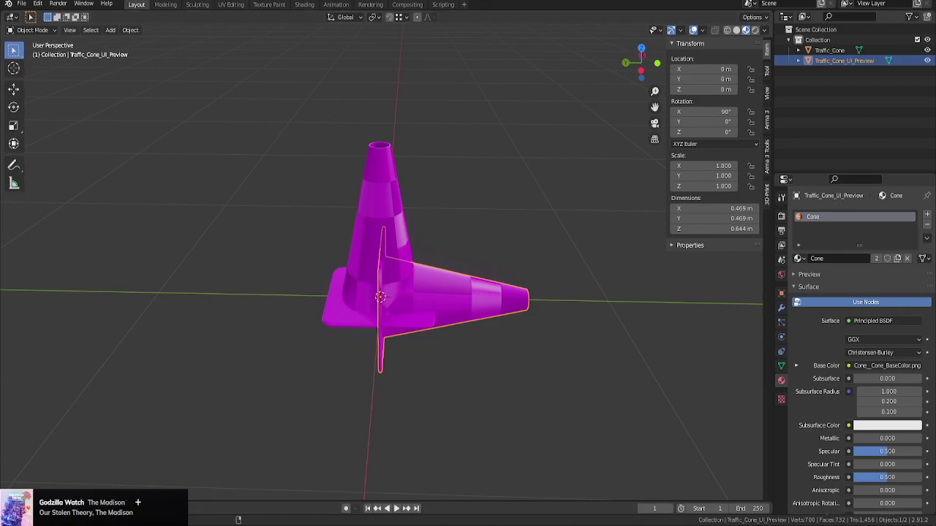
# Switch to Unity Hub, open the modding project and minimize the Hub window
pyautogui.press('super')
pyautogui.press('Escape')
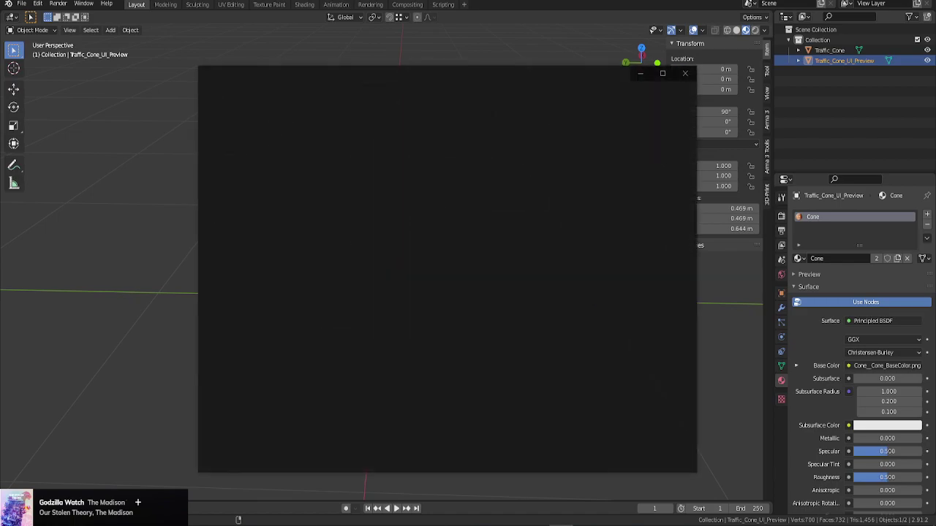
pyautogui.click(406, 233)
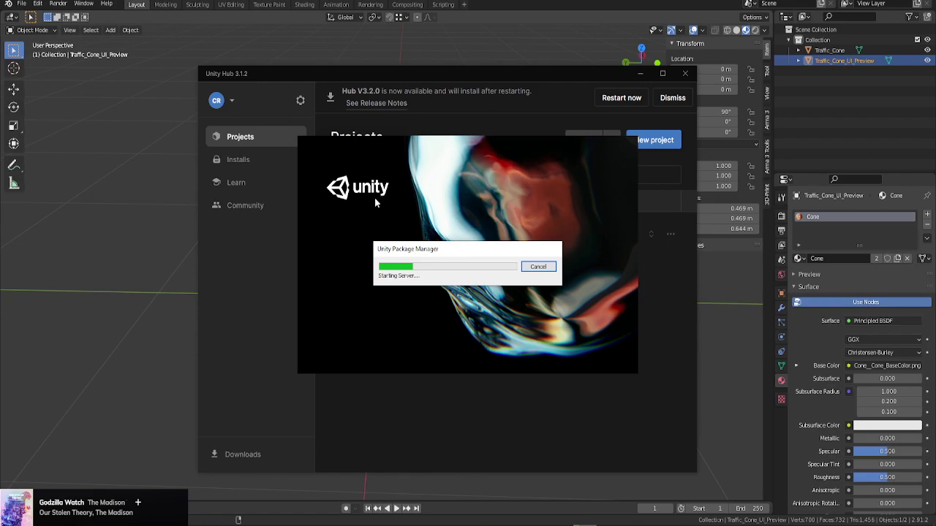
pyautogui.click(640, 74)
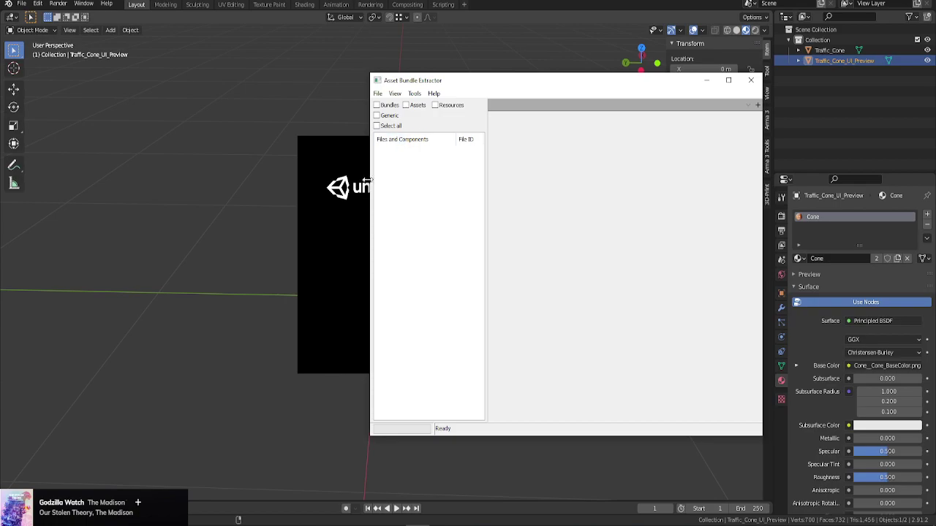
# Widen and reposition the Asset Bundle Extractor window, and minimize it
pyautogui.moveTo(372, 185); pyautogui.dragTo(207, 188)
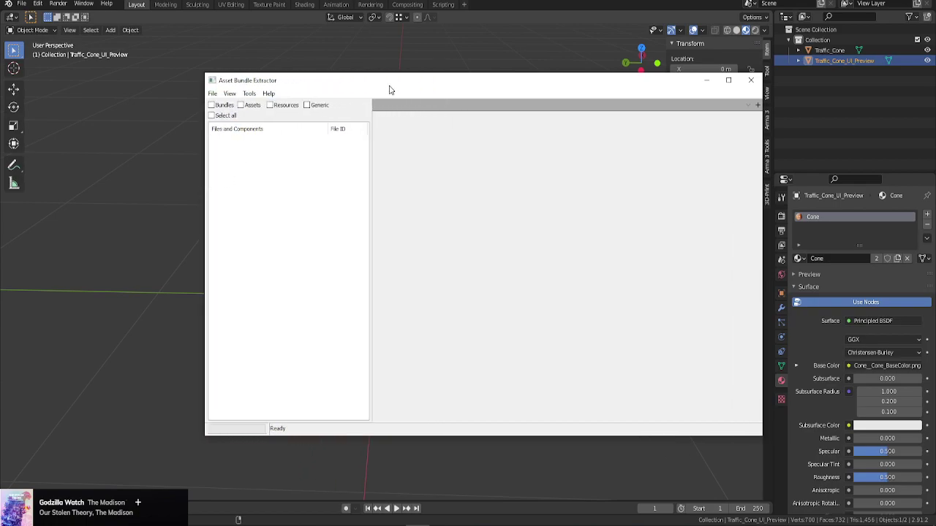
pyautogui.moveTo(388, 88); pyautogui.dragTo(357, 92)
pyautogui.click(673, 84)
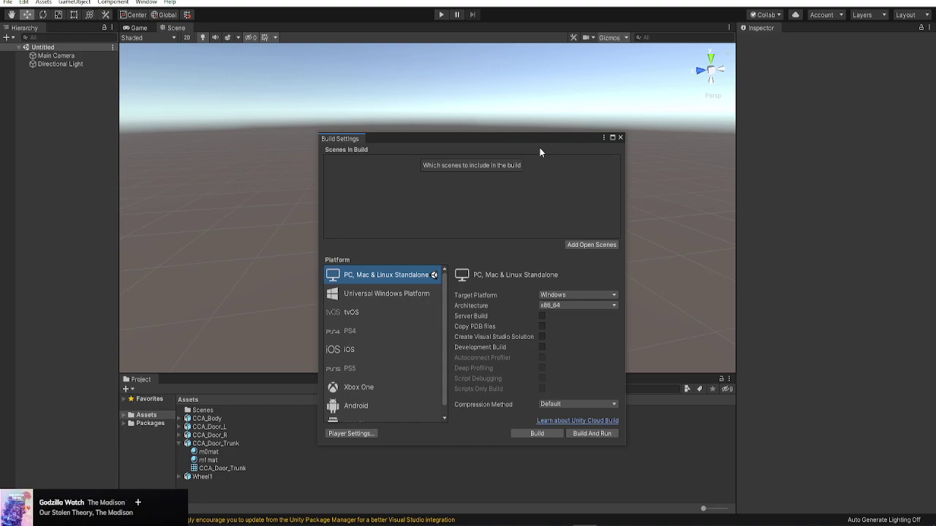
# Close the Unity Build Settings and delete the CCA_Body, CCA_Door_L, CCA_Door_R, CCA_Door_Trunk and Wheel1 models from the project's assets
pyautogui.click(620, 137)
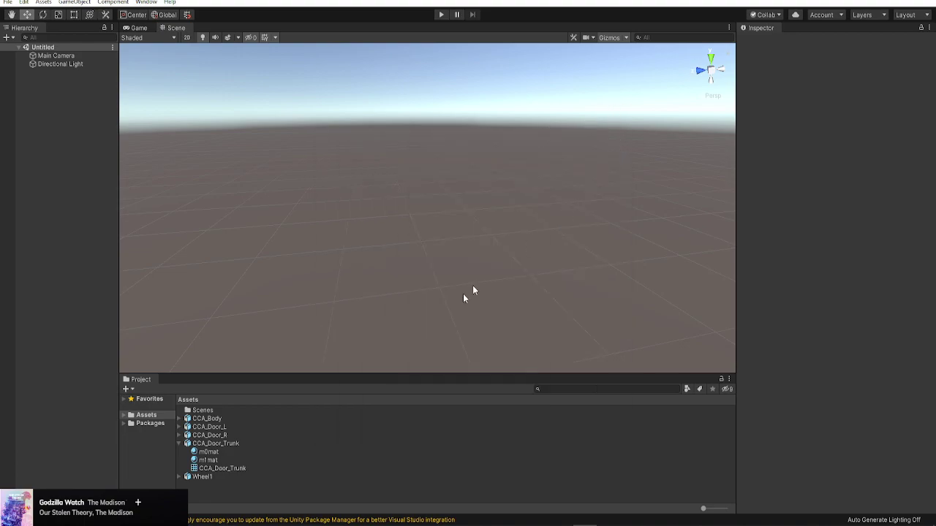
pyautogui.click(179, 443)
pyautogui.click(206, 453)
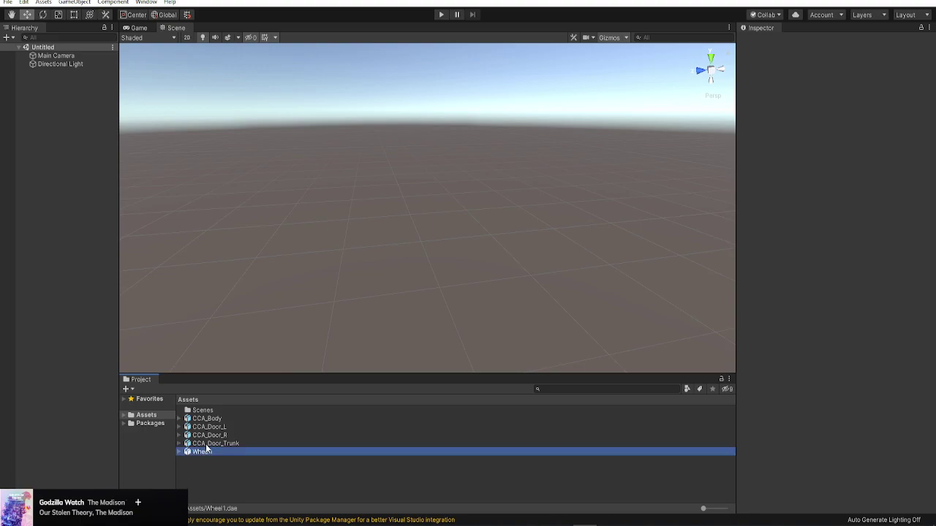
pyautogui.keyDown('shift'); pyautogui.click(208, 419); pyautogui.keyUp('shift')
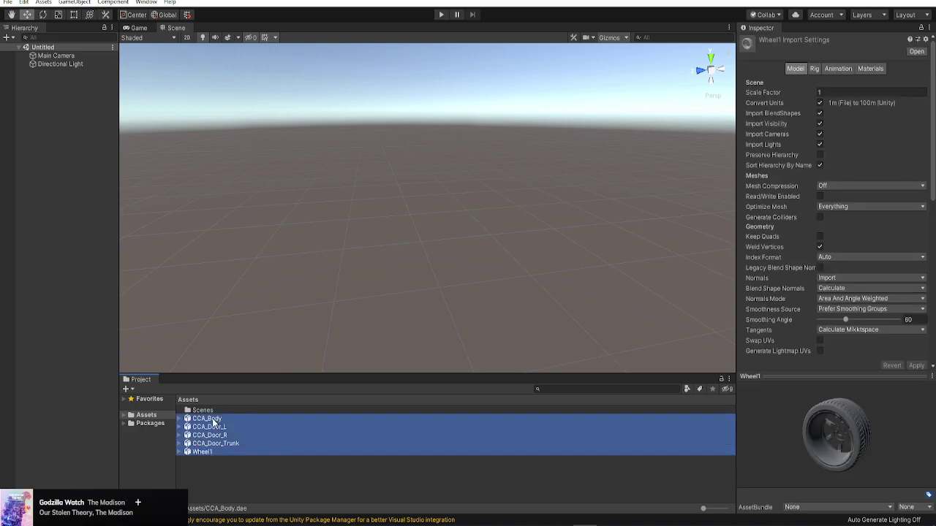
pyautogui.press('Delete')
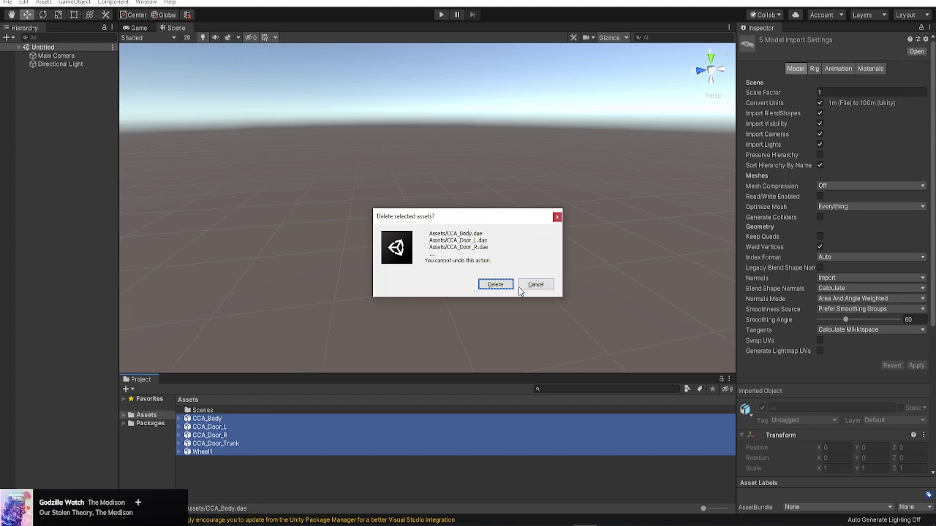
pyautogui.click(496, 284)
# Delete the Main Camera and Directional Light from the scene
pyautogui.click(60, 64)
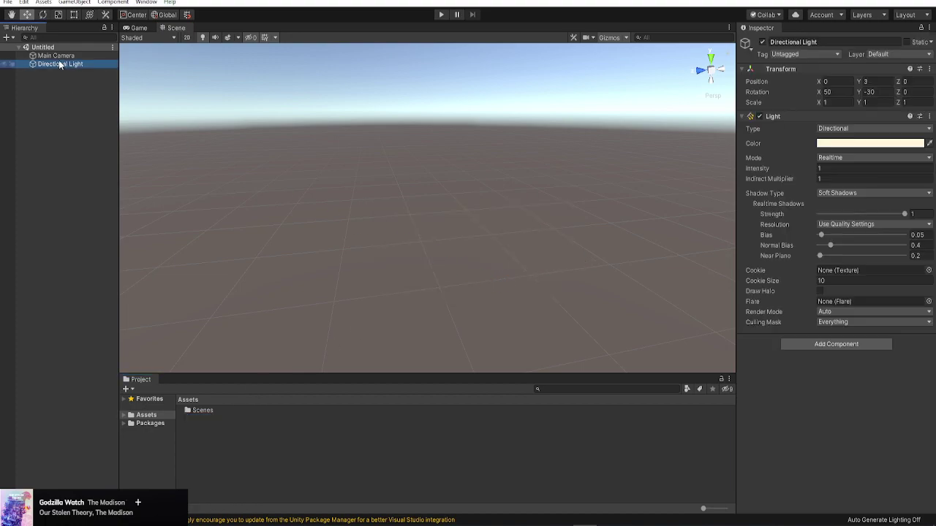
pyautogui.keyDown('shift'); pyautogui.click(55, 56); pyautogui.keyUp('shift')
pyautogui.press('Delete')
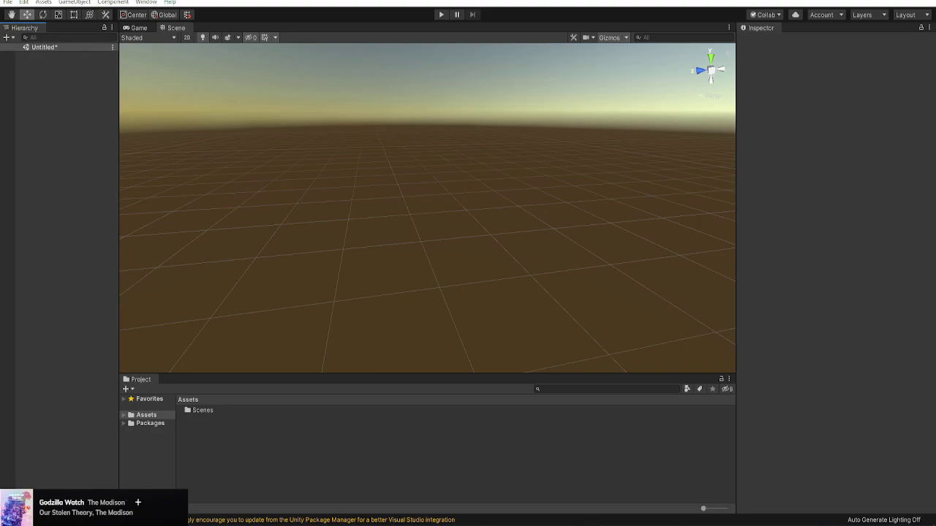
# Import the Traffic_Cone and Traffic_Cone_UI_Preview models into the project's assets and add both to the scene
pyautogui.moveTo(105, 429); pyautogui.dragTo(253, 468)
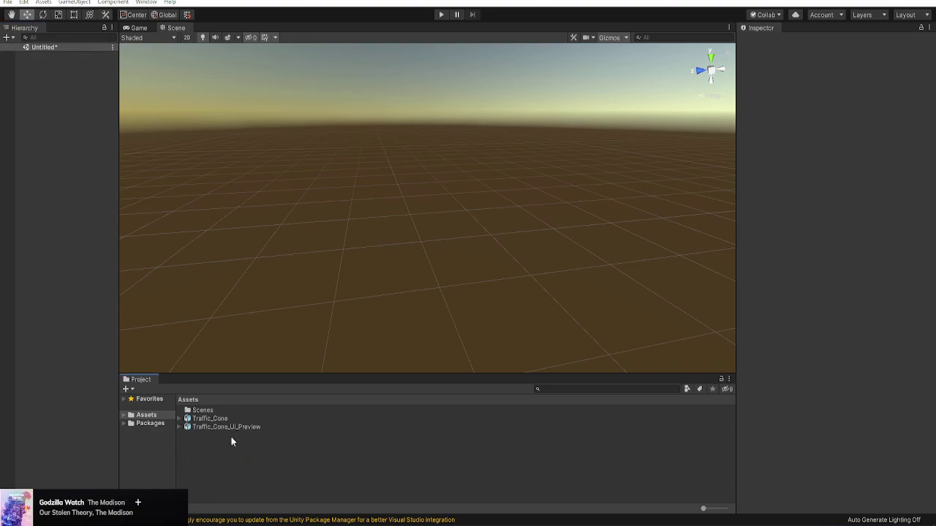
pyautogui.moveTo(227, 428); pyautogui.dragTo(82, 375)
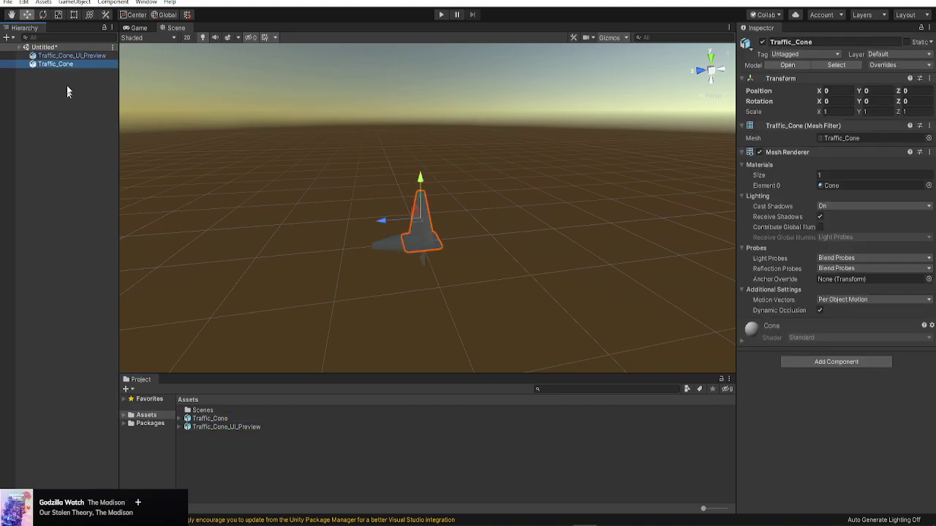
# Build the project for Windows x86_64 into the Cone\FL\Cone_Data folder
pyautogui.click(8, 2)
pyautogui.click(40, 104)
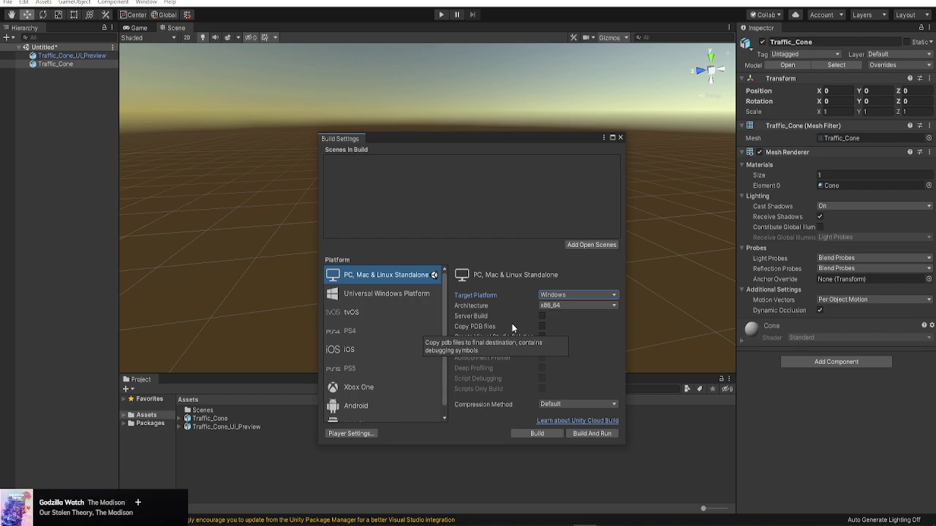
pyautogui.click(537, 434)
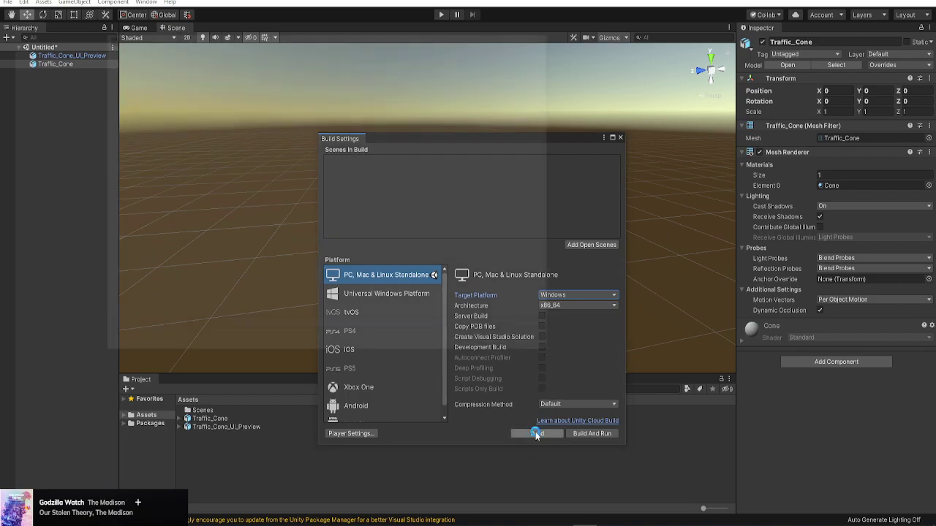
pyautogui.click(403, 55)
pyautogui.hotkey('ctrl', 'v')
pyautogui.press('Return')
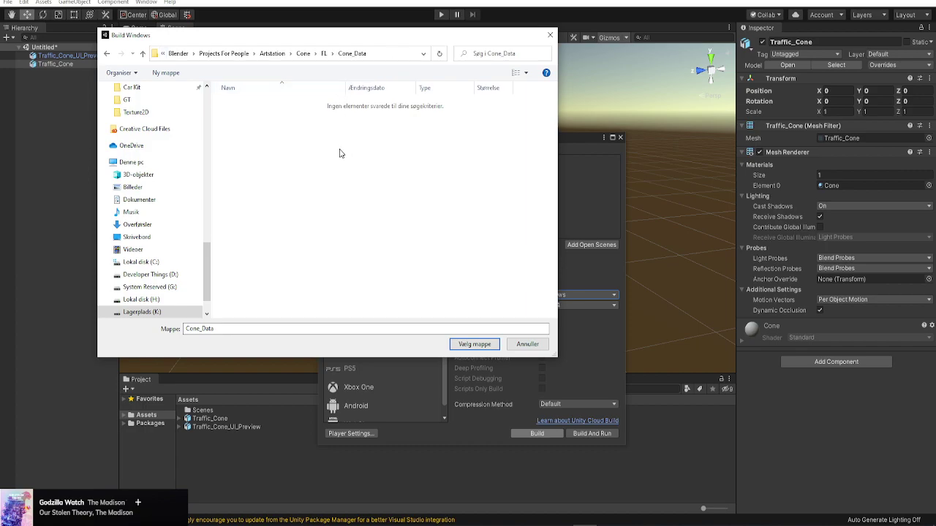
pyautogui.moveTo(211, 277)
pyautogui.mouseDown()
pyautogui.moveTo(210, 293)
pyautogui.moveTo(212, 273)
pyautogui.mouseUp()
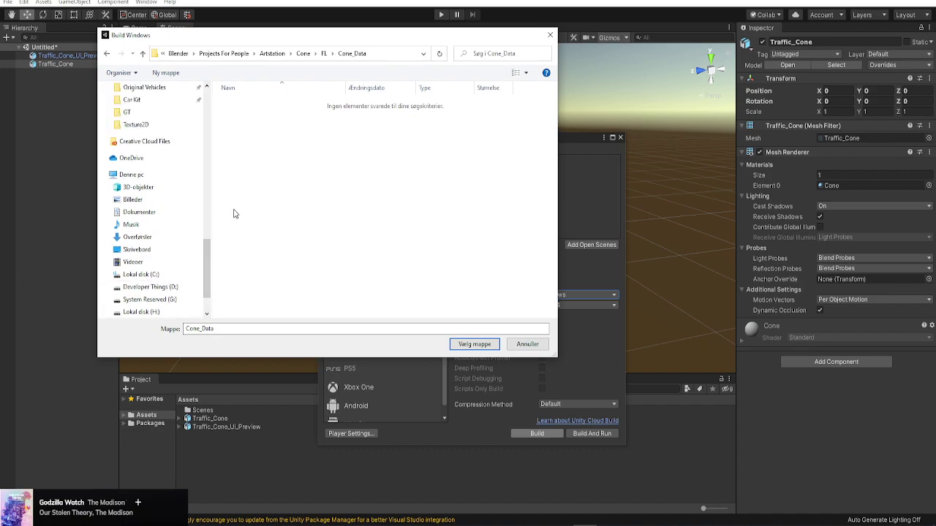
pyautogui.click(474, 344)
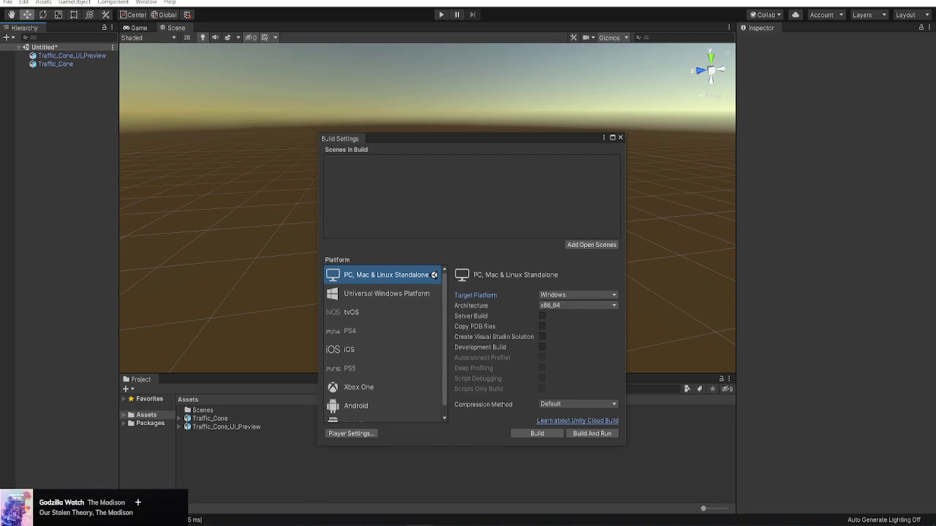
# In Asset Bundle Extractor, open sharedassets0.assets from the build's FlashingLightsModding_Data folder and select it to list its assets
pyautogui.click(417, 525)
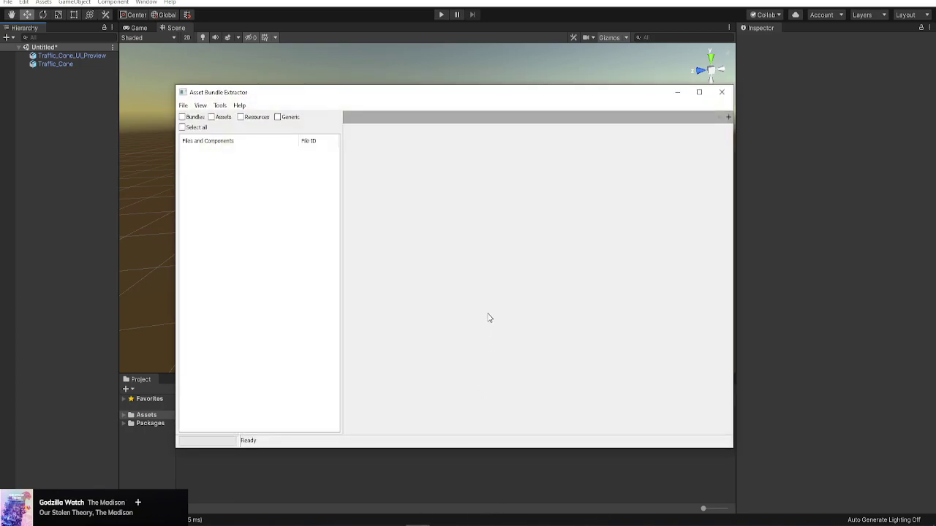
pyautogui.click(183, 106)
pyautogui.moveTo(201, 105)
pyautogui.click(203, 117)
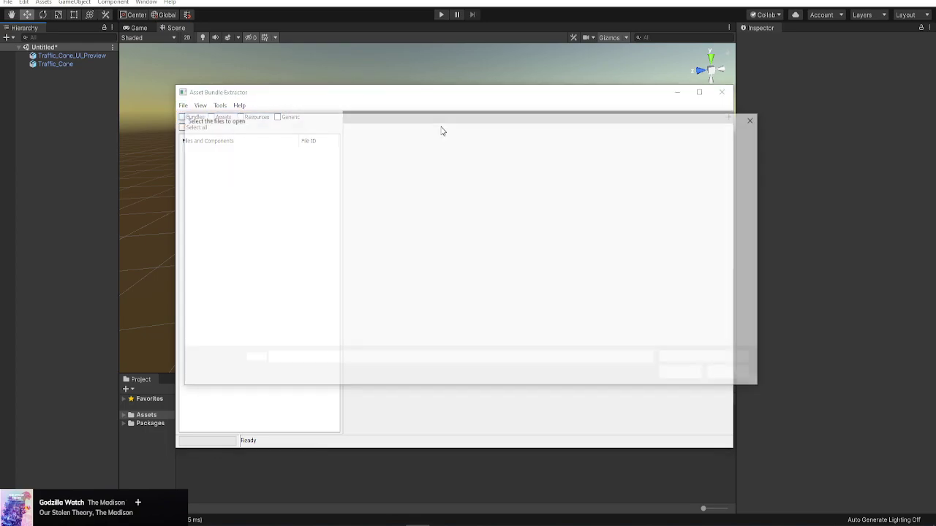
pyautogui.click(579, 137)
pyautogui.hotkey('ctrl', 'v')
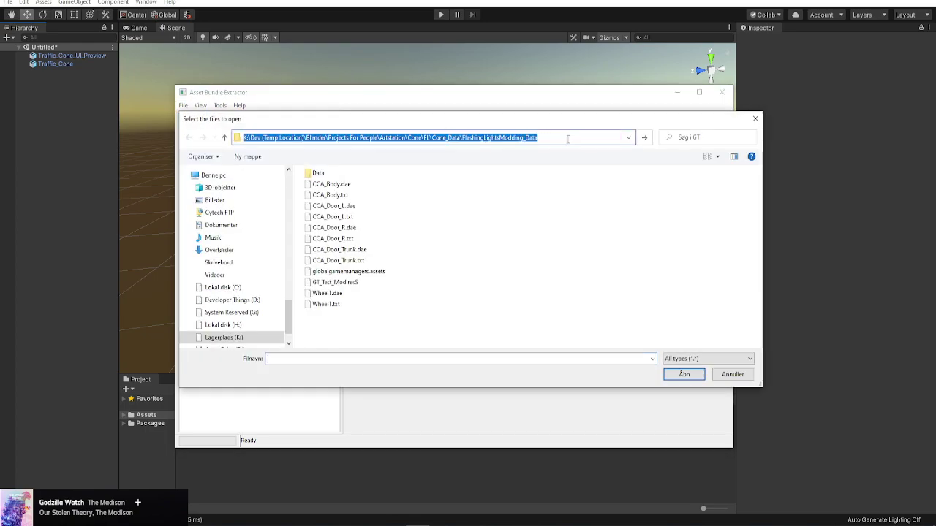
pyautogui.press('Return')
pyautogui.doubleClick(359, 274)
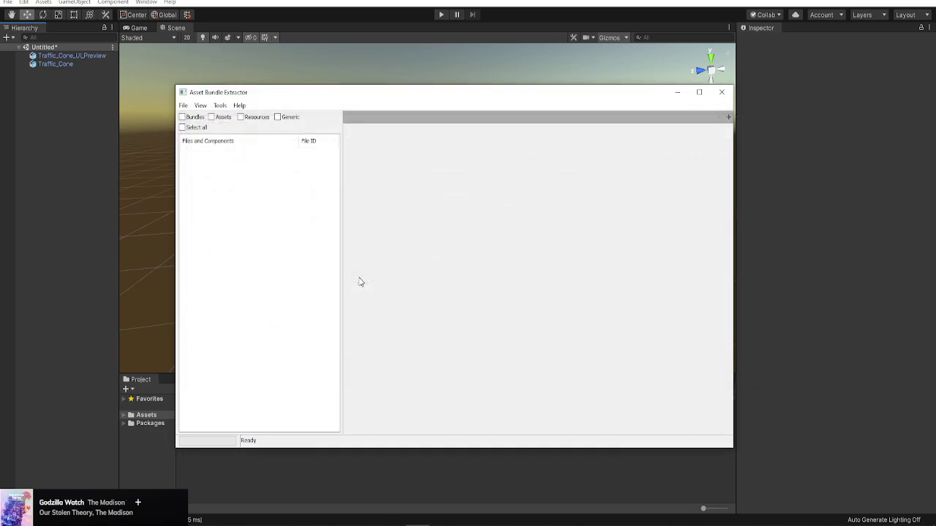
pyautogui.click(232, 155)
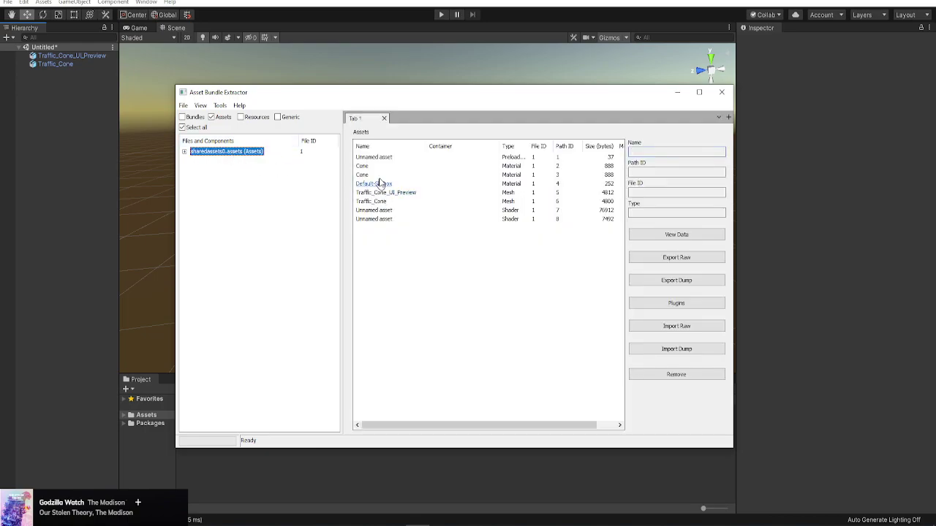
# Export the Traffic_Cone_UI_Preview and Traffic_Cone meshes as text dumps into the Cone\FL\Ritter's Cone folder
pyautogui.moveTo(402, 193); pyautogui.dragTo(373, 202)
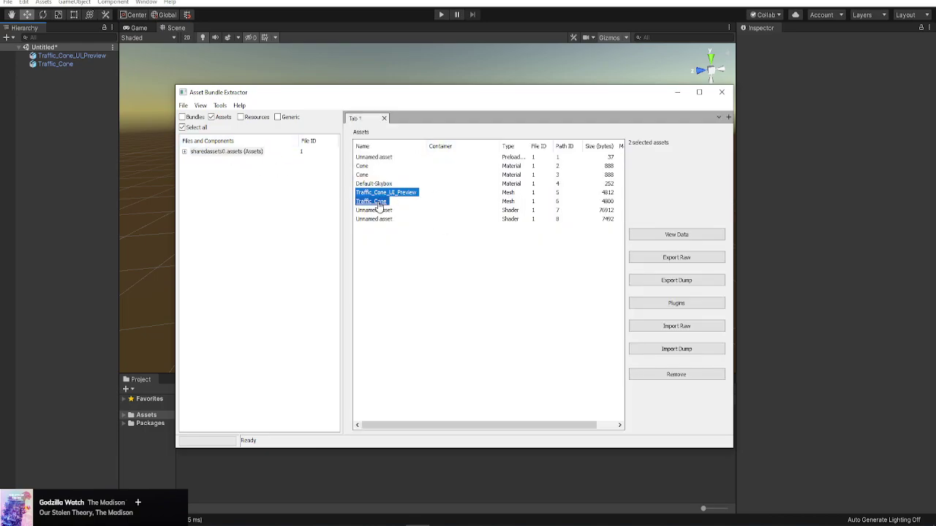
pyautogui.click(673, 283)
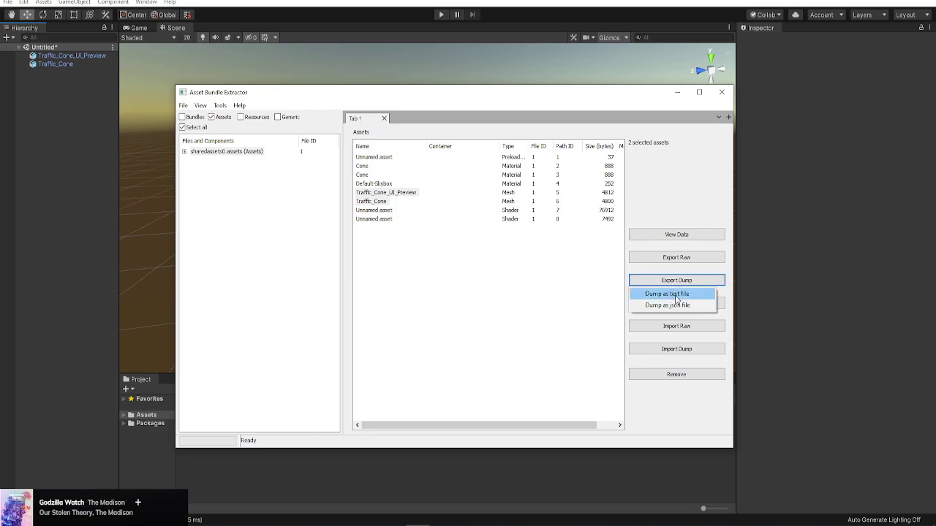
pyautogui.click(672, 294)
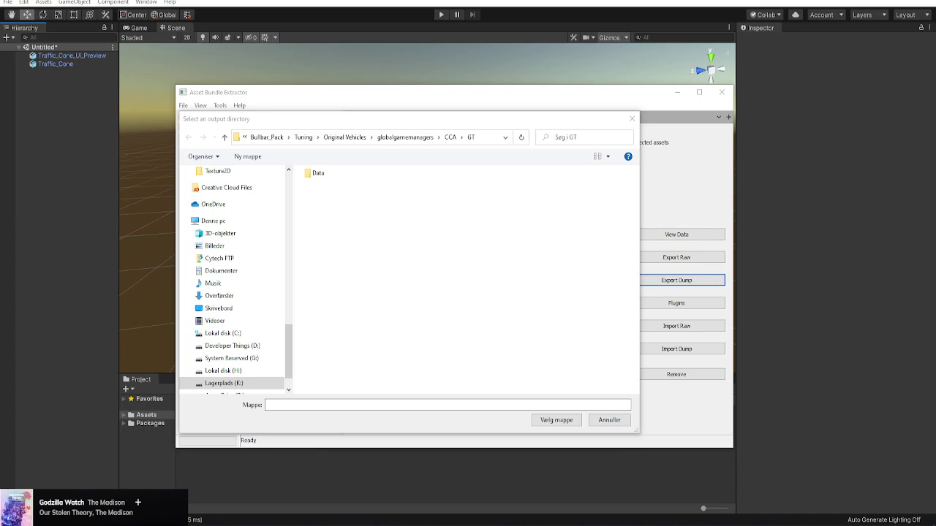
pyautogui.click(491, 138)
pyautogui.write("K:\\Dev (Temp Location)\\Blender\\Projects For People\\Artstation\\Cone\\FL\\Ritter's Cone")
pyautogui.press('Return')
pyautogui.click(541, 427)
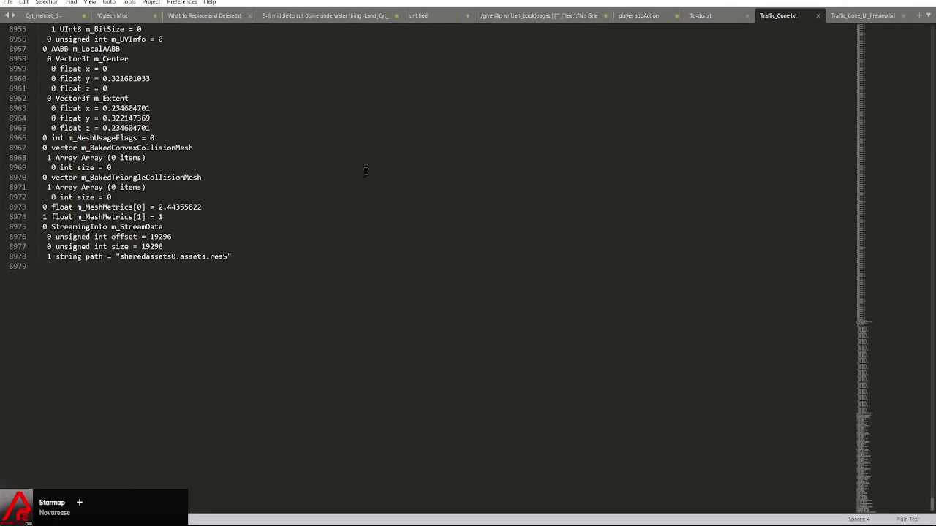
# Examine the mesh metrics and StreamingInfo entries at the end of Traffic_Cone.txt in Sublime Text, with its window restored from full screen
pyautogui.scroll(3, 439, 176)
pyautogui.scroll(-4, 439, 176)
pyautogui.press('super+Down')
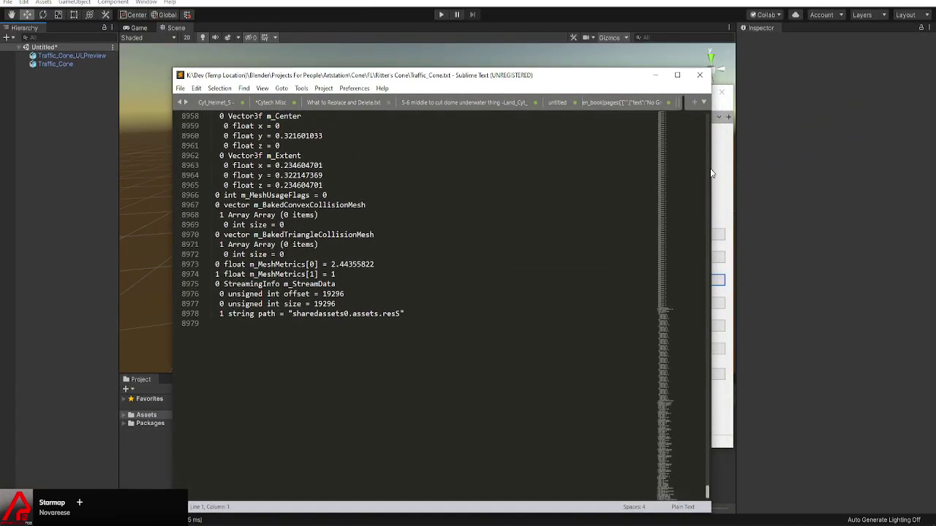
pyautogui.scroll(12, 702, 234)
pyautogui.scroll(-20, 671, 489)
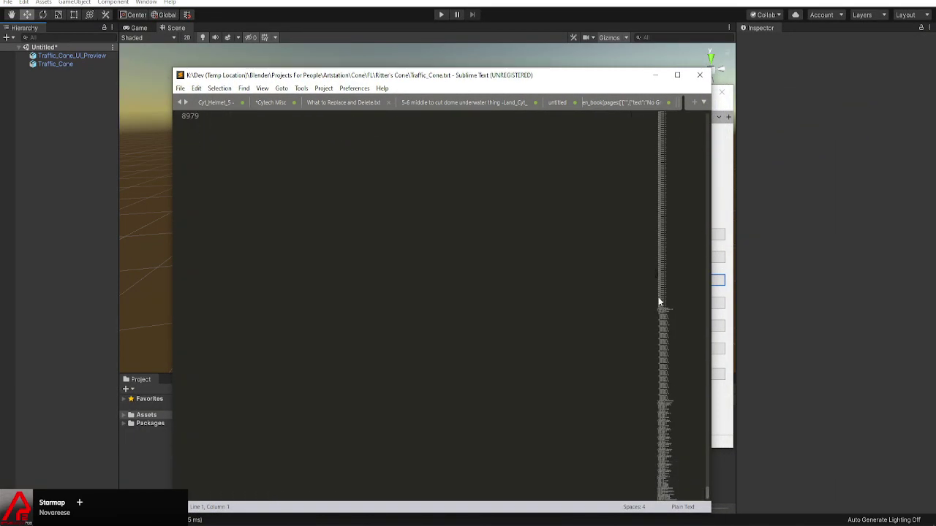
pyautogui.moveTo(607, 74); pyautogui.dragTo(565, 74)
pyautogui.scroll(2, 622, 188)
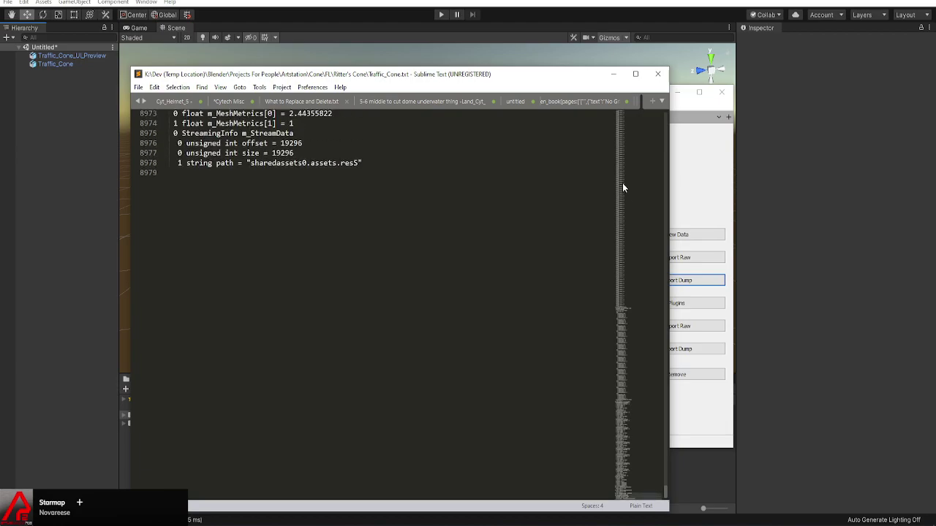
pyautogui.scroll(4, 622, 187)
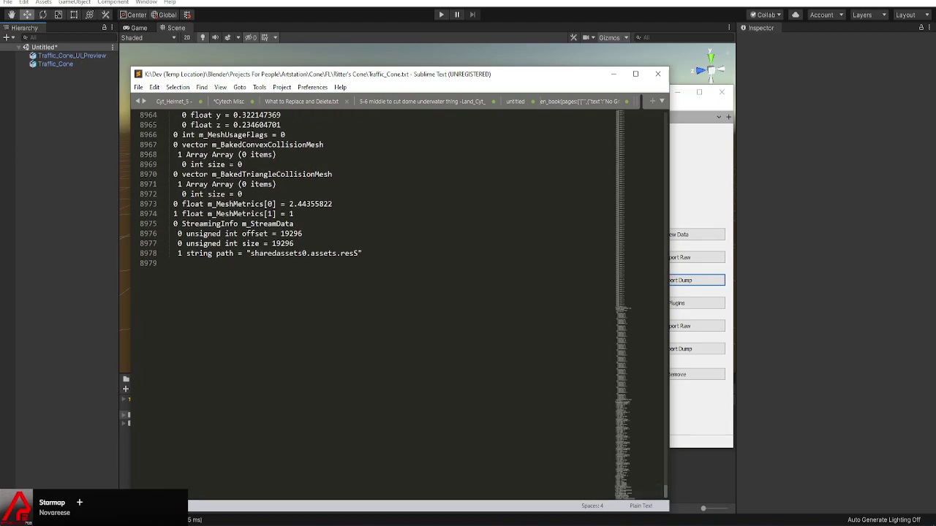
# In File Explorer, review the cone textures, the two mesh dumps and What to Replace and Delete.txt in the Ritter's Cone folder
pyautogui.hotkey('alt', 'Tab')
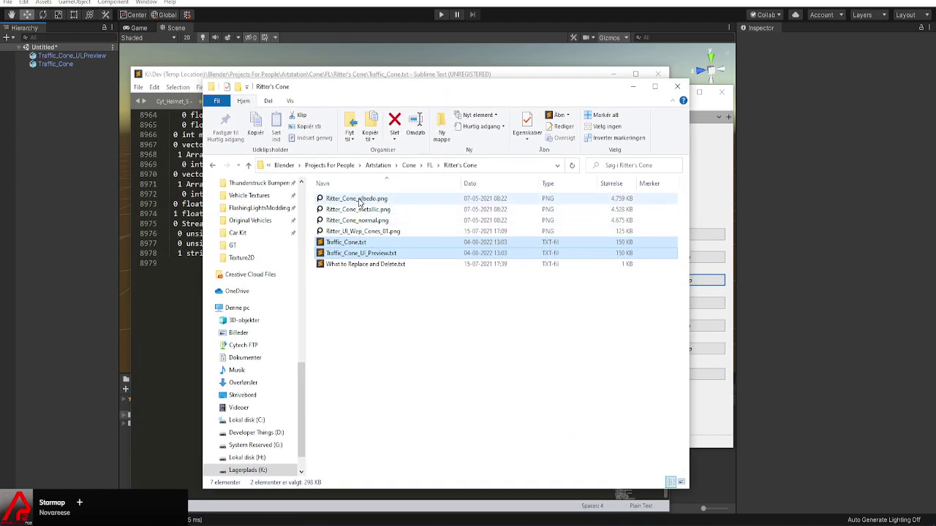
pyautogui.click(359, 199)
pyautogui.keyDown('shift'); pyautogui.click(368, 232); pyautogui.keyUp('shift')
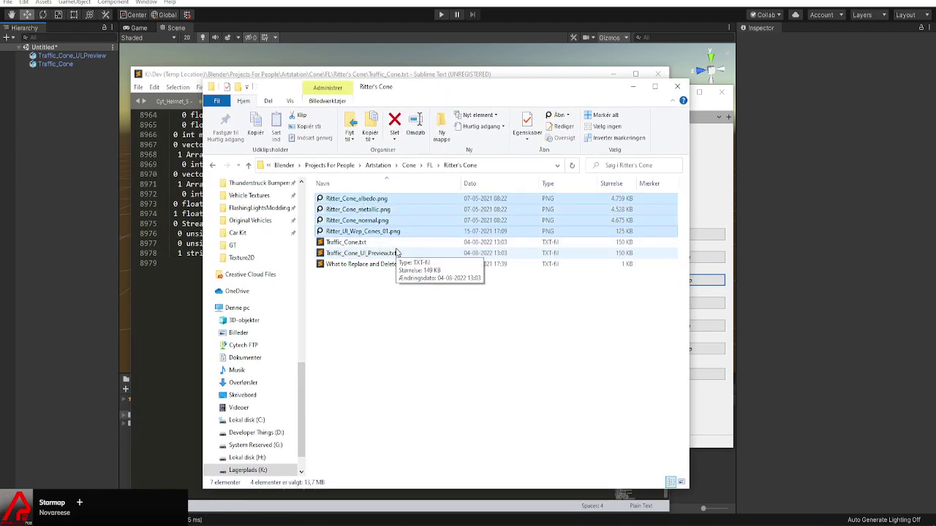
pyautogui.click(377, 242)
pyautogui.keyDown('shift'); pyautogui.click(378, 254); pyautogui.keyUp('shift')
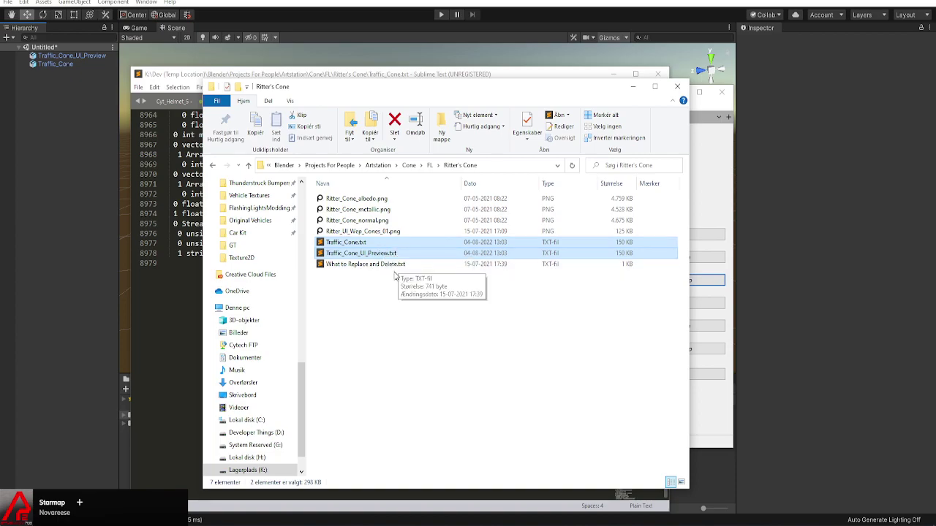
pyautogui.click(387, 265)
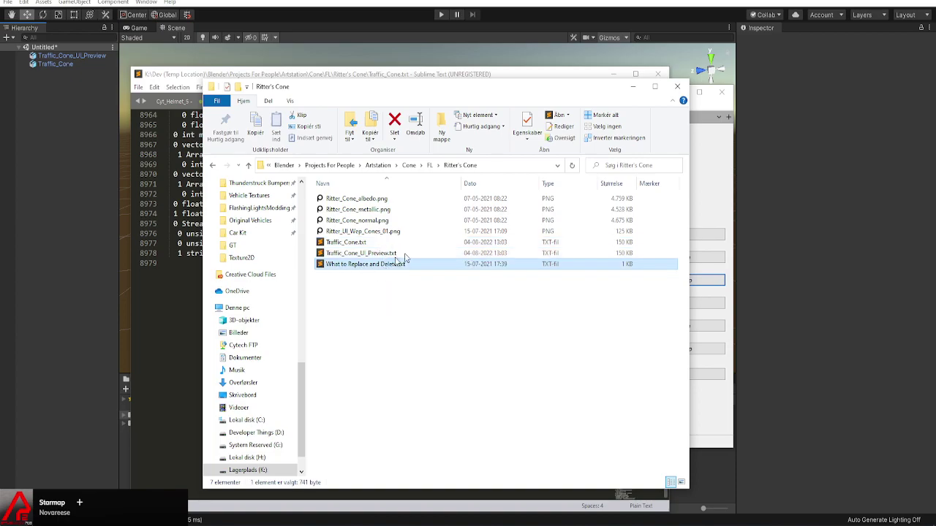
pyautogui.moveTo(450, 94); pyautogui.dragTo(357, 111)
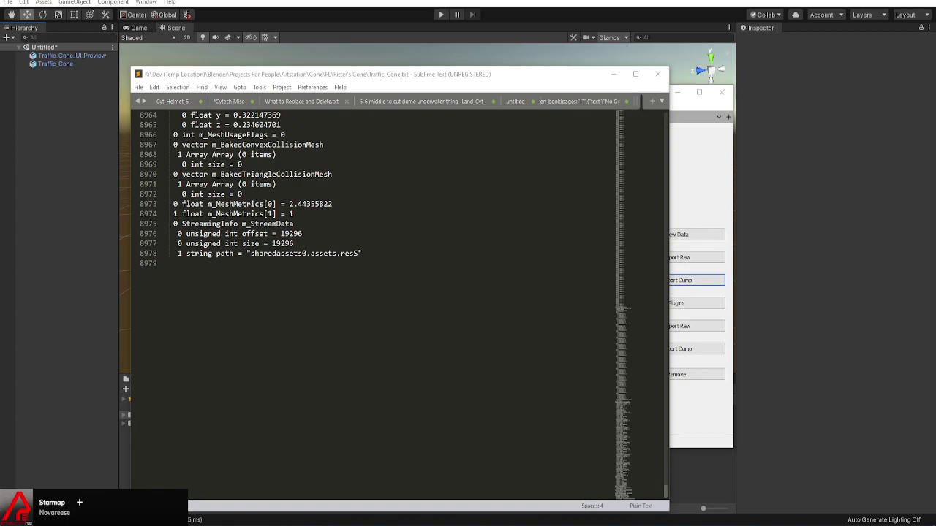
# Locate sharedassets0.assets.resS in the build's Cone_Data\FlashingLightsModding_Data folder and open its name for editing
pyautogui.hotkey('alt', 'Tab')
pyautogui.moveTo(168, 72); pyautogui.dragTo(434, 149)
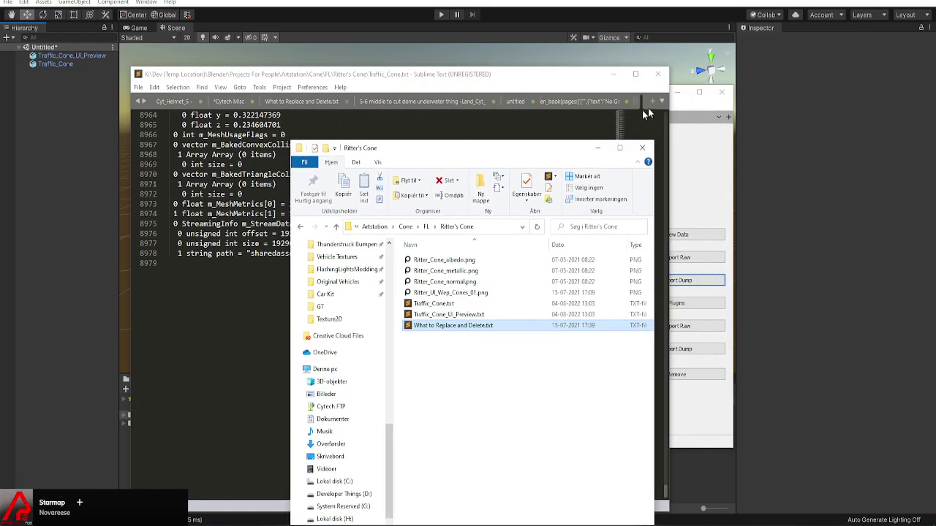
pyautogui.scroll(-4, 618, 107)
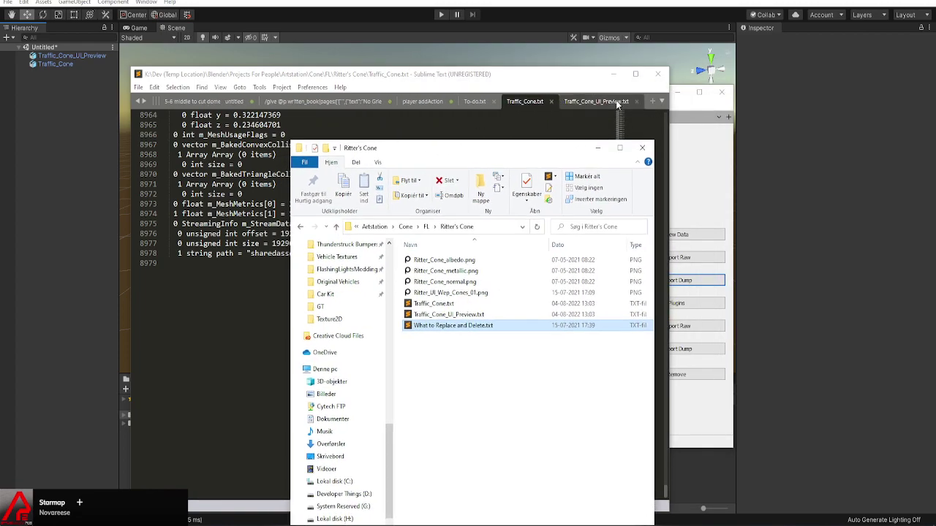
pyautogui.moveTo(526, 147); pyautogui.dragTo(591, 111)
pyautogui.click(494, 191)
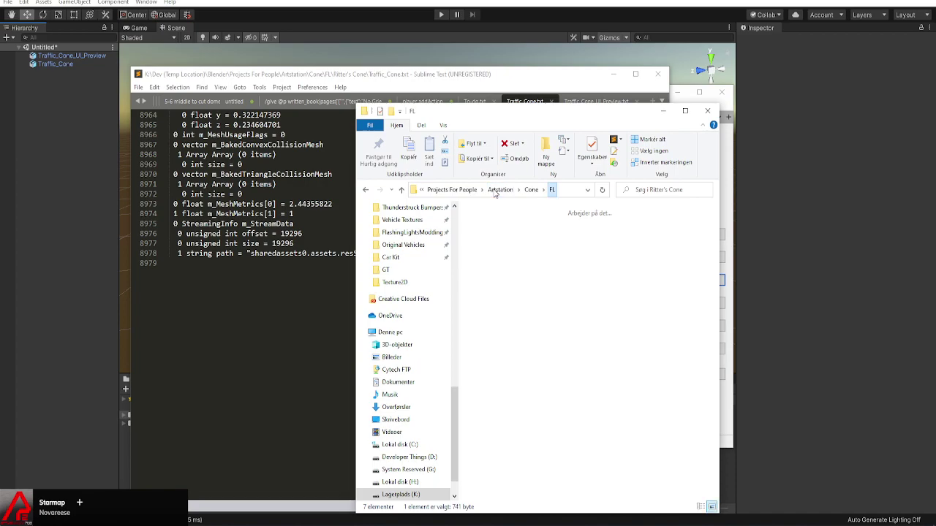
pyautogui.doubleClick(496, 235)
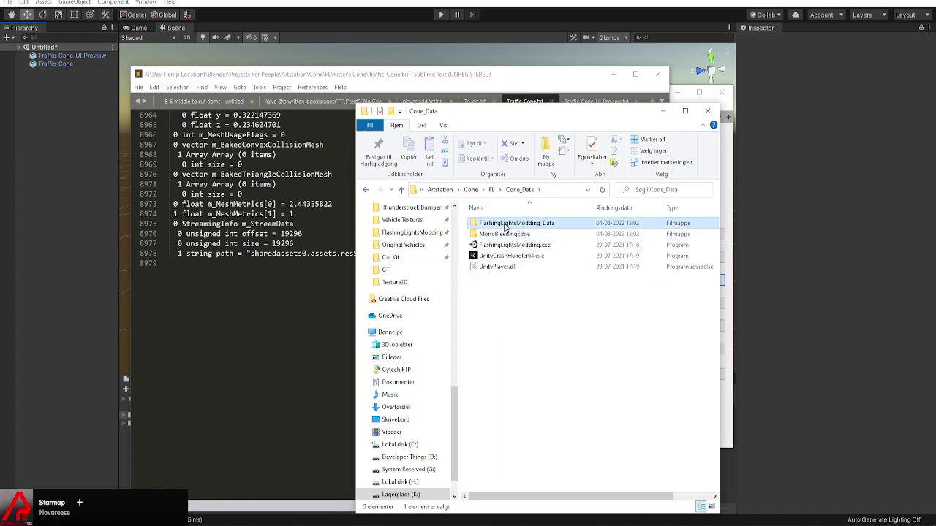
pyautogui.doubleClick(505, 226)
pyautogui.moveTo(547, 117); pyautogui.dragTo(658, 102)
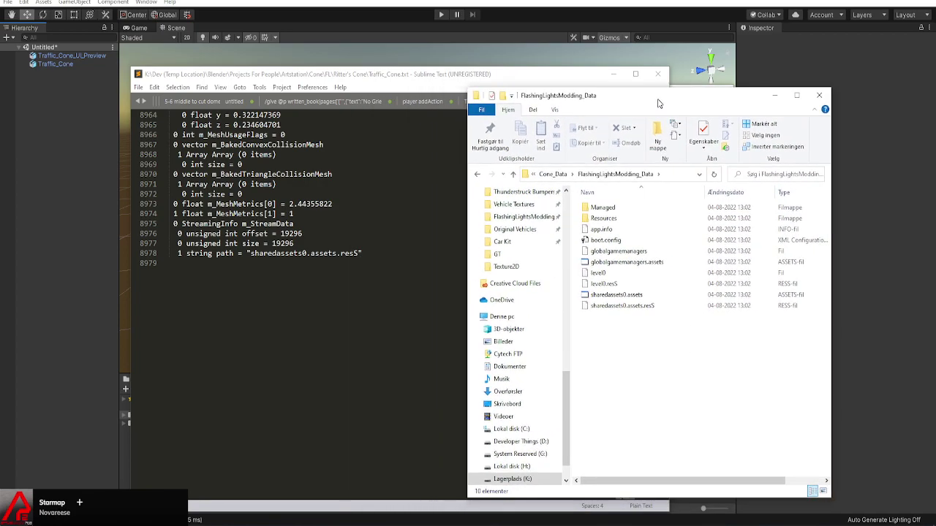
pyautogui.click(618, 308)
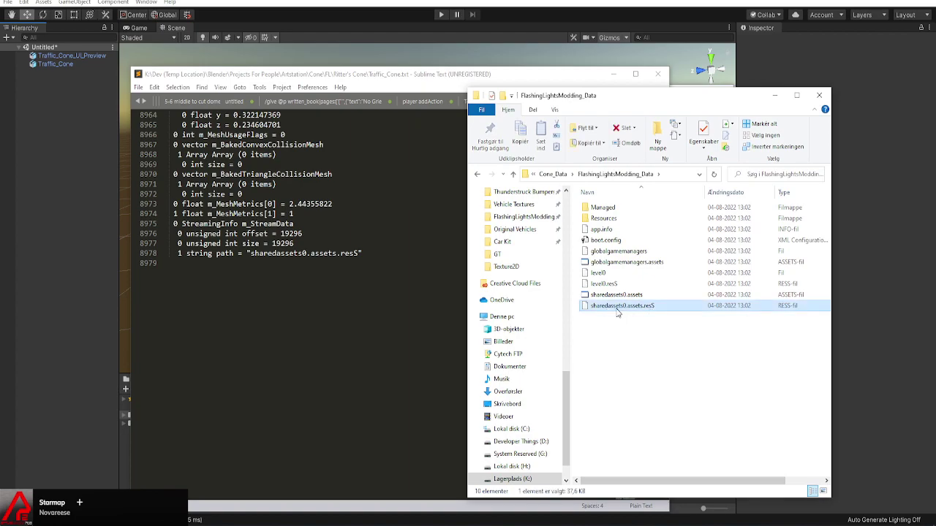
pyautogui.press('F2')
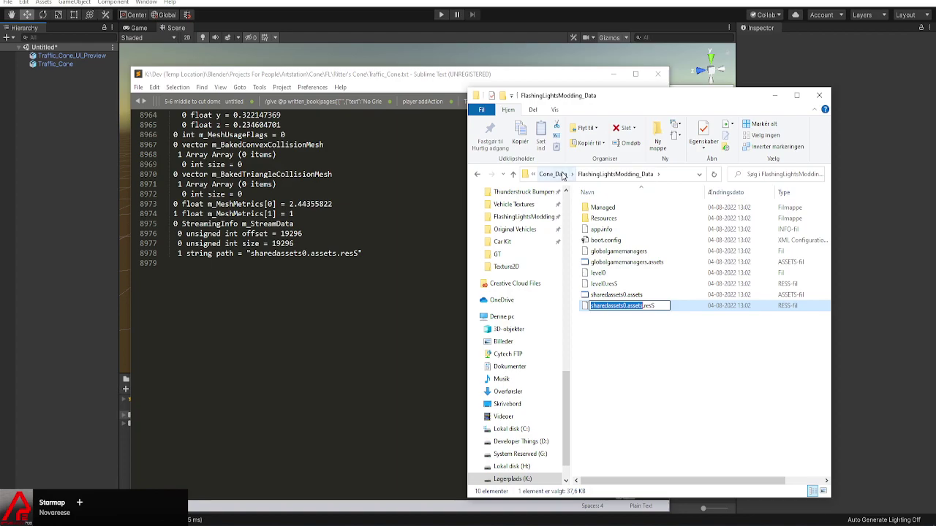
# Return to the Ritter's Cone folder and check how the earlier mesh dumps in the Recycle Bin were named
pyautogui.click(563, 177)
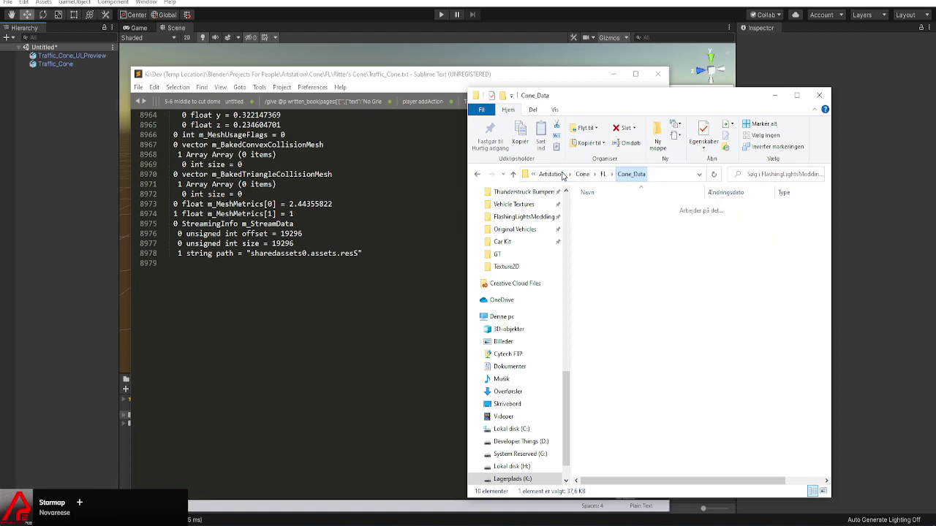
pyautogui.click(609, 174)
pyautogui.doubleClick(730, 220)
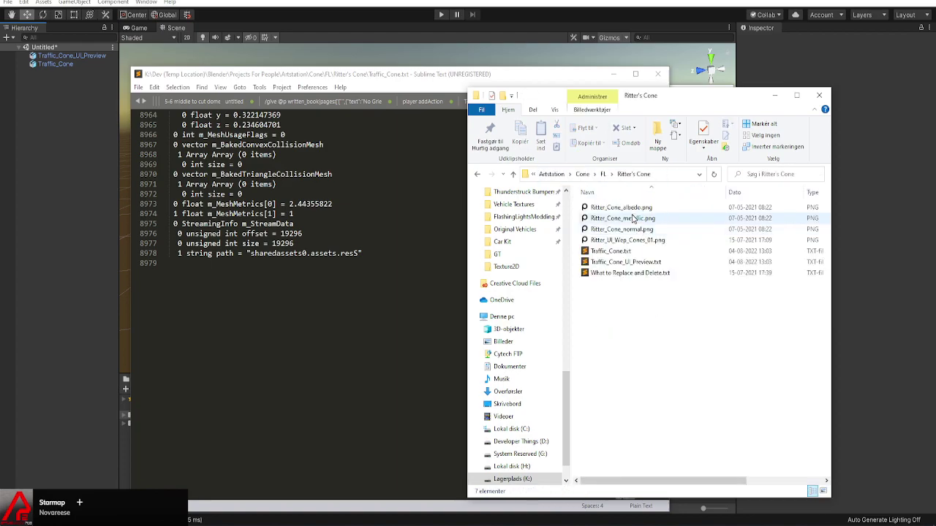
pyautogui.click(606, 251)
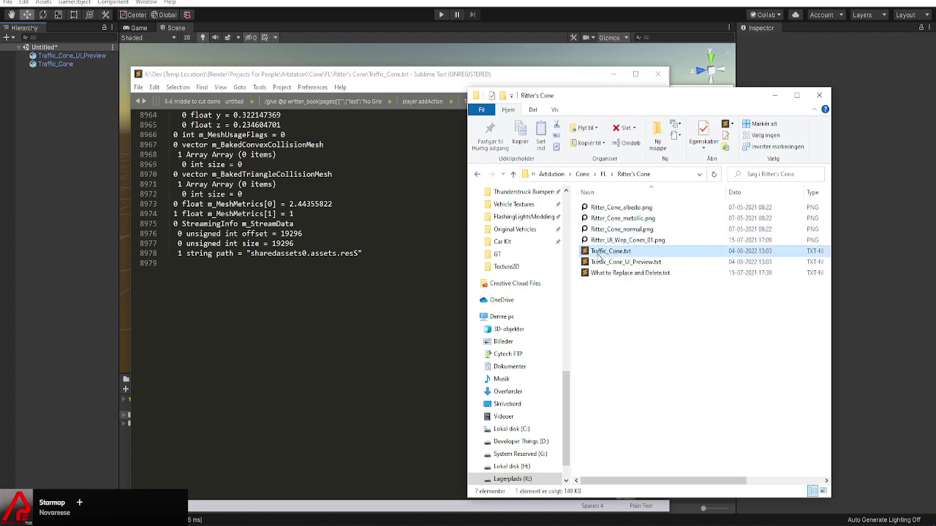
pyautogui.click(591, 253)
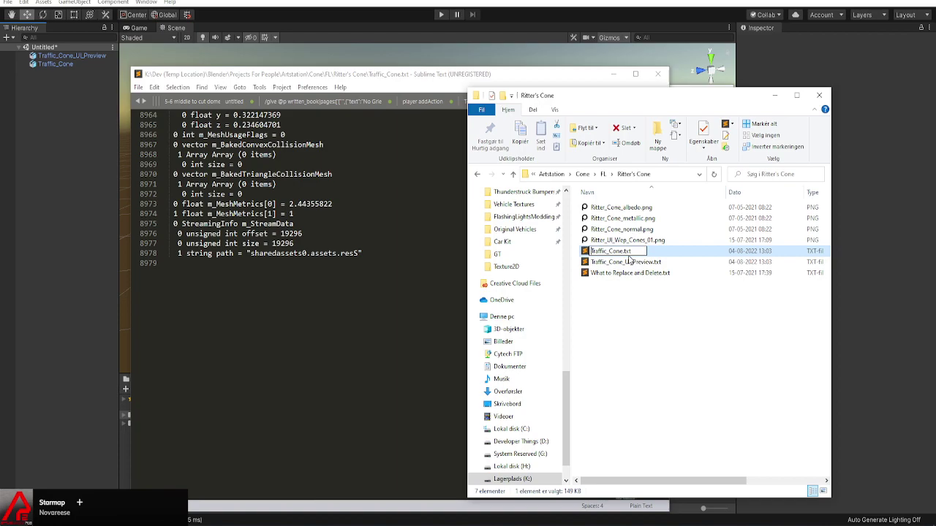
pyautogui.click(631, 293)
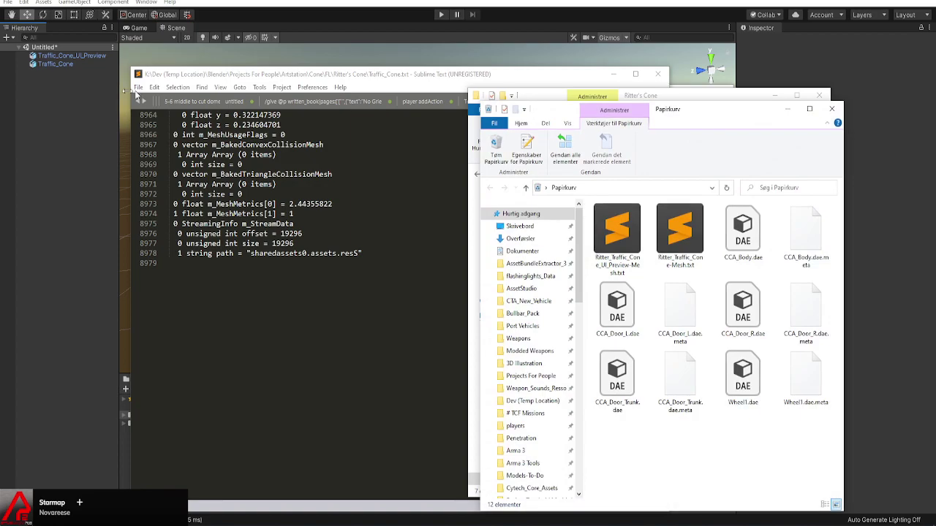
pyautogui.moveTo(669, 110); pyautogui.dragTo(0, 116)
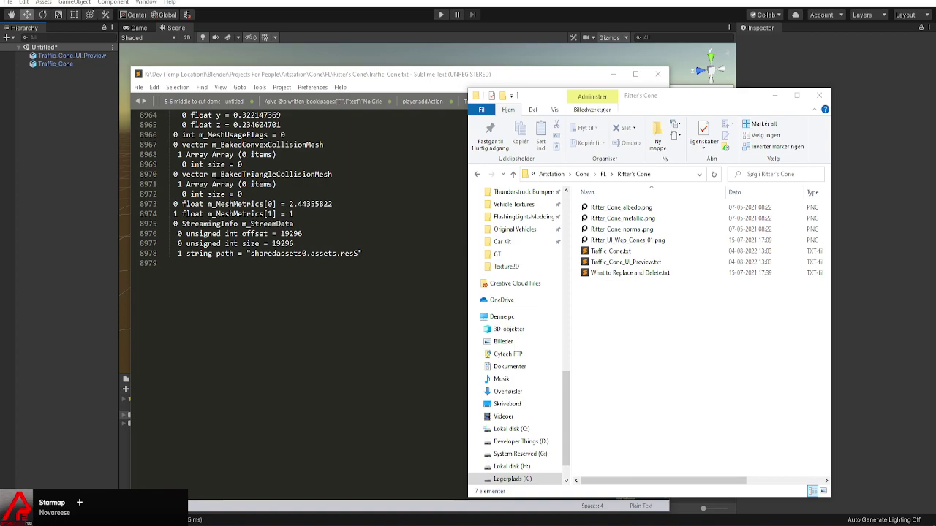
# Prefix the names of Traffic_Cone.txt and Traffic_Cone_UI_Preview.txt in the Ritter's Cone folder with "Ritter_"
pyautogui.click(597, 253)
pyautogui.click(598, 252)
pyautogui.click(608, 249)
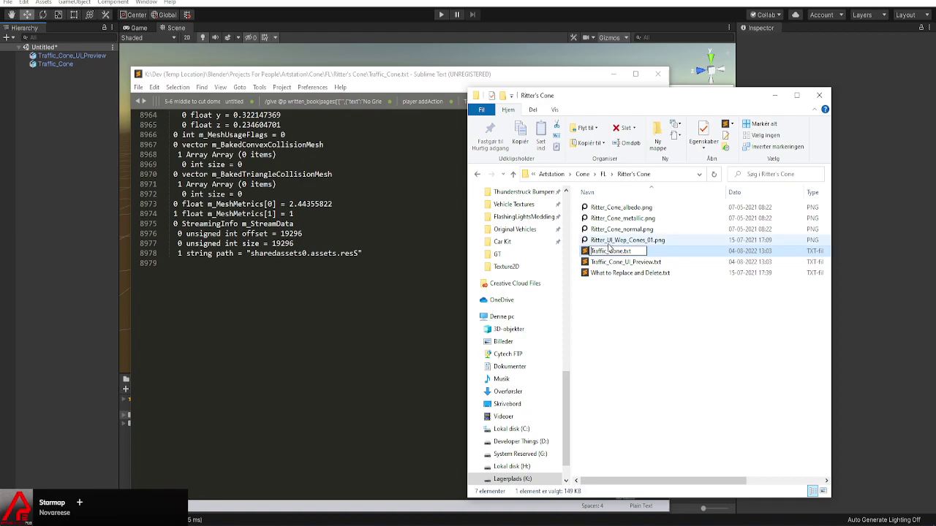
pyautogui.write('Ritter')
pyautogui.hotkey('shift', 'Left')
pyautogui.hotkey('shift', 'Left')
pyautogui.hotkey('shift', 'Left')
pyautogui.hotkey('shift', 'Left')
pyautogui.hotkey('shift', 'Left')
pyautogui.hotkey('shift', 'Left')
pyautogui.hotkey('ctrl', 'c')
pyautogui.press('Tab')
pyautogui.press('Home')
pyautogui.hotkey('ctrl', 'v')
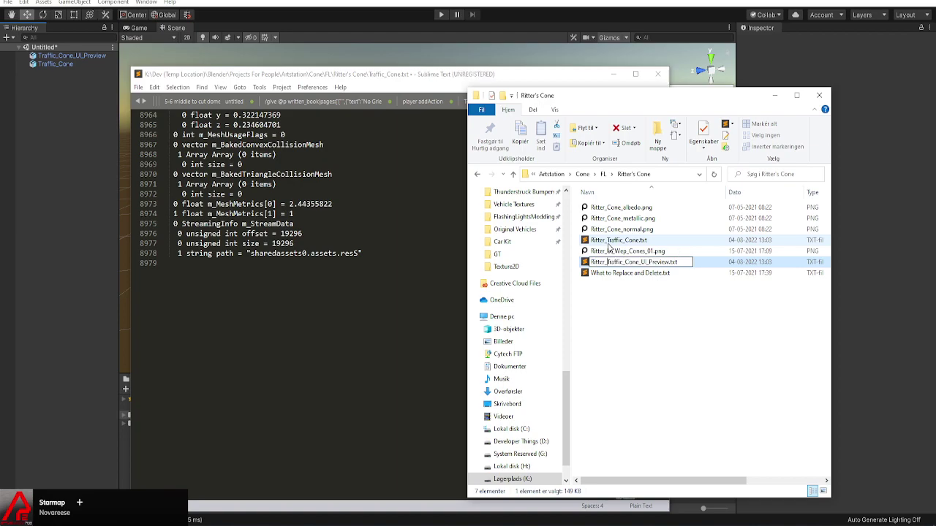
pyautogui.press('Return')
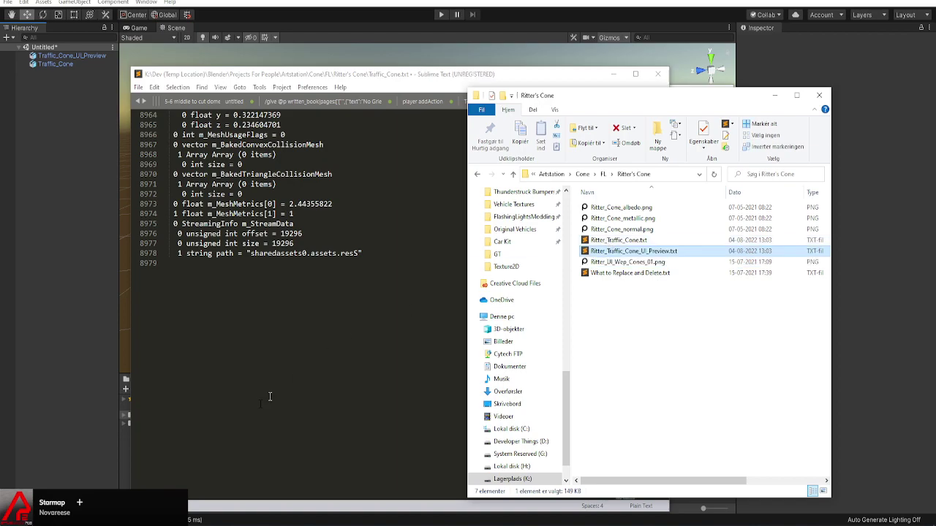
pyautogui.click(270, 525)
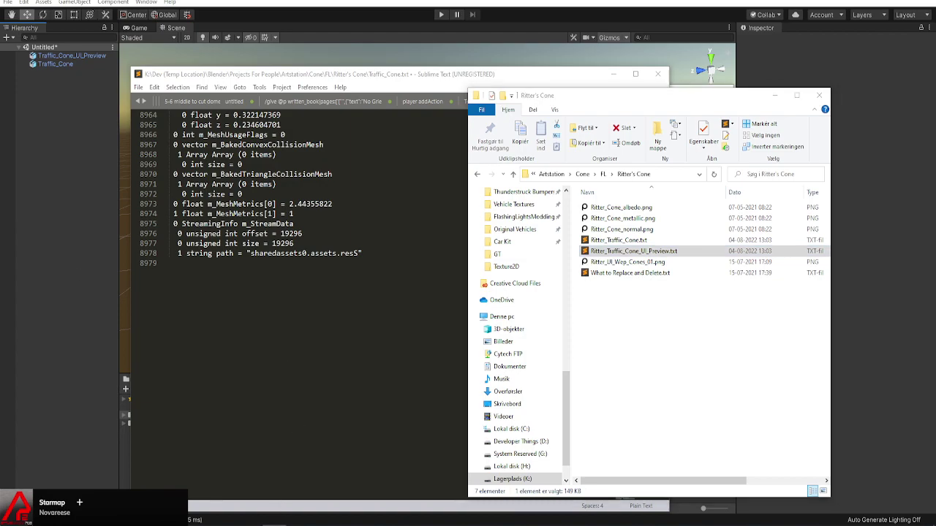
pyautogui.hotkey('alt', 'Tab')
pyautogui.click(486, 525)
pyautogui.hotkey('alt', 'Tab')
# Rename Ritter_Traffic_Cone.txt to Ritter_Traffic_Cone-Mesh.txt, selecting the new name for reuse
pyautogui.click(620, 244)
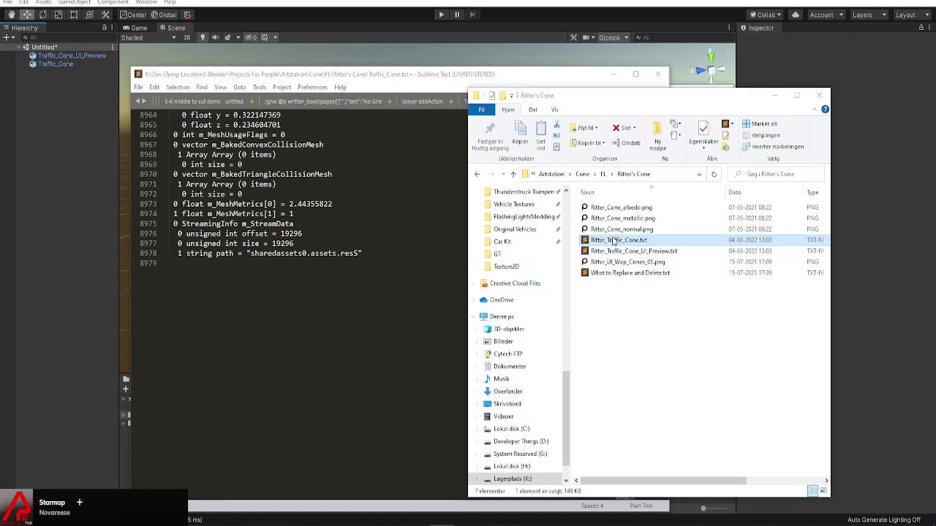
pyautogui.click(610, 245)
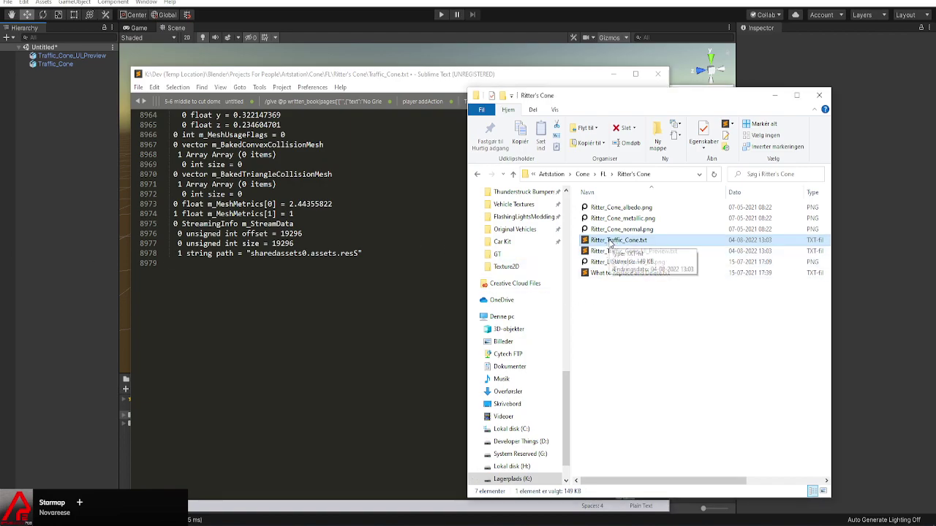
pyautogui.click(611, 240)
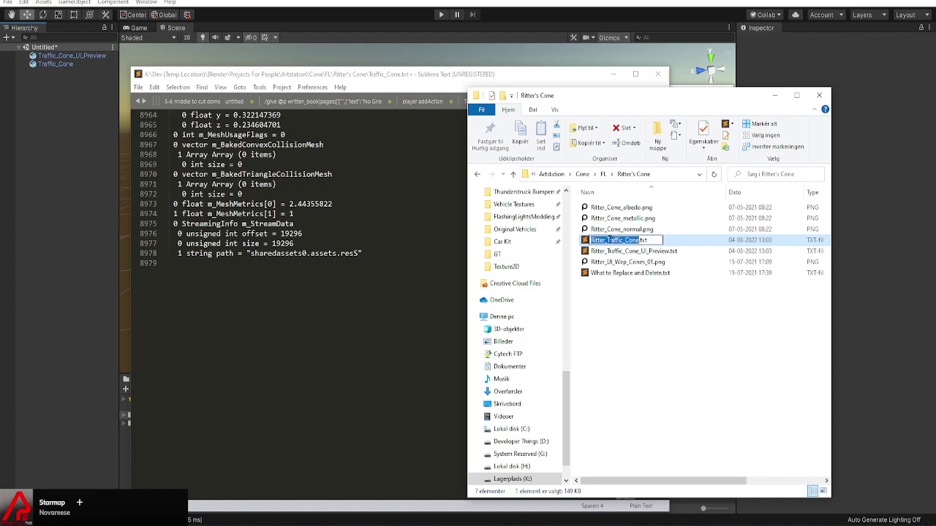
pyautogui.click(638, 241)
pyautogui.write('-Mesh')
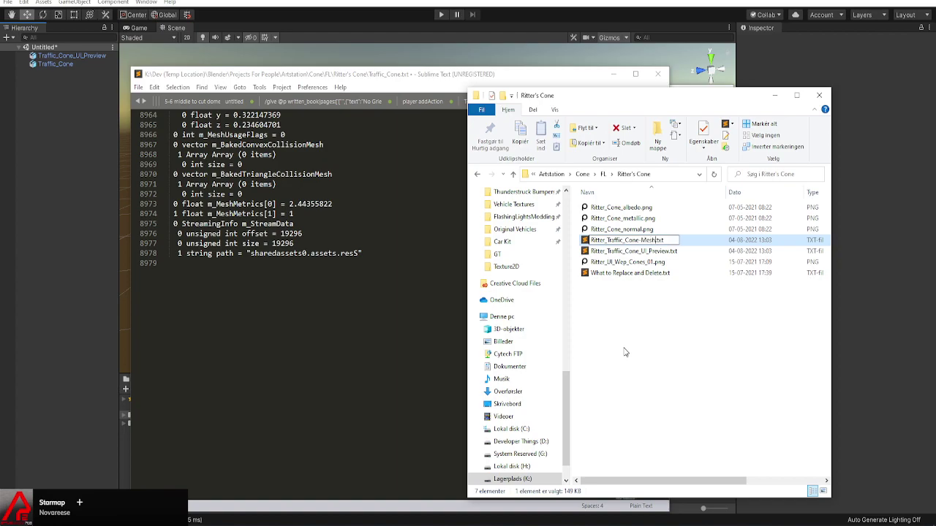
pyautogui.hotkey('shift', 'Left')
pyautogui.hotkey('shift', 'Left')
pyautogui.hotkey('shift', 'Left')
pyautogui.hotkey('shift', 'Left')
pyautogui.hotkey('shift', 'Left')
pyautogui.hotkey('shift', 'Left')
pyautogui.hotkey('shift', 'Left')
pyautogui.hotkey('shift', 'Left')
pyautogui.hotkey('shift', 'Left')
pyautogui.hotkey('shift', 'Left')
pyautogui.hotkey('shift', 'Left')
pyautogui.hotkey('shift', 'Left')
pyautogui.hotkey('shift', 'Left')
pyautogui.hotkey('shift', 'Left')
pyautogui.hotkey('shift', 'Left')
pyautogui.hotkey('shift', 'Left')
pyautogui.hotkey('shift', 'Left')
pyautogui.hotkey('shift', 'Left')
pyautogui.hotkey('shift', 'Left')
pyautogui.hotkey('shift', 'Left')
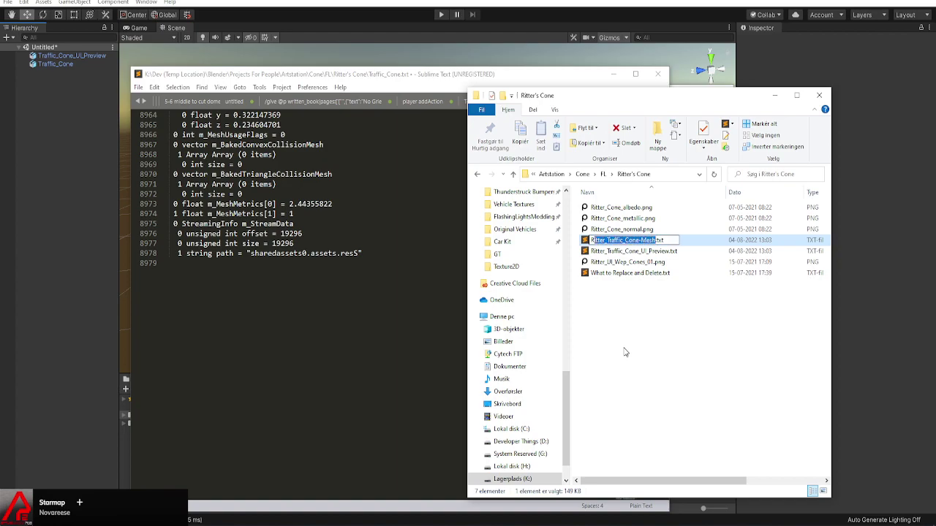
pyautogui.press('Return')
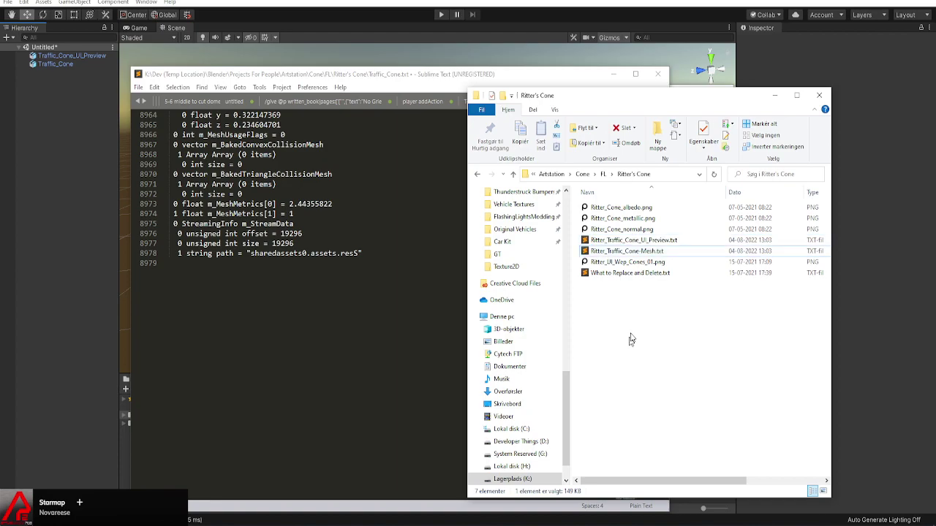
# In the build's FlashingLightsModding_Data folder, rename sharedassets0.assets.resS to Ritter_Traffic_Cone-Mod.resS
pyautogui.click(649, 241)
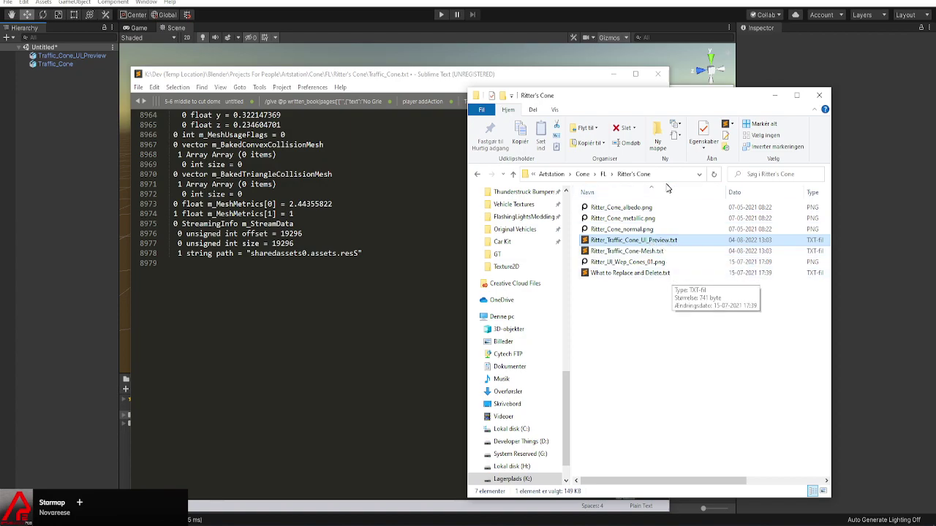
pyautogui.click(582, 175)
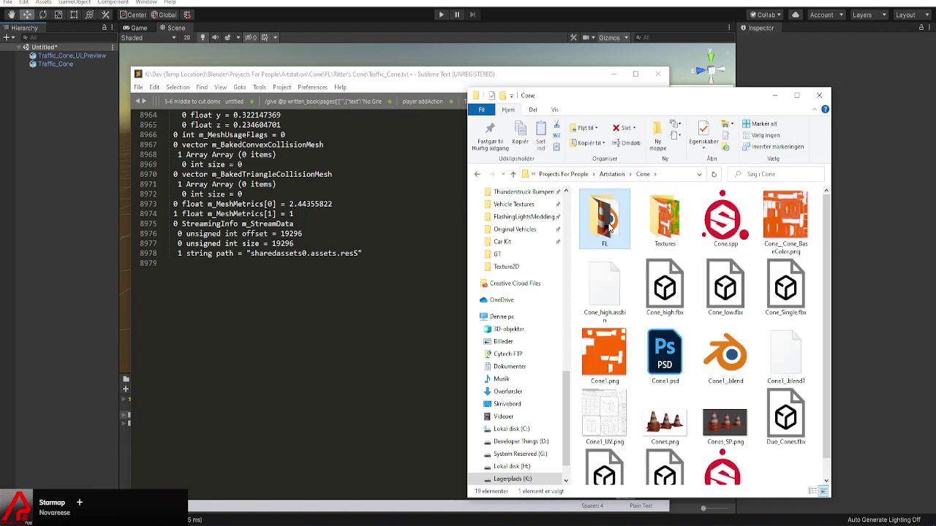
pyautogui.doubleClick(611, 228)
pyautogui.doubleClick(611, 219)
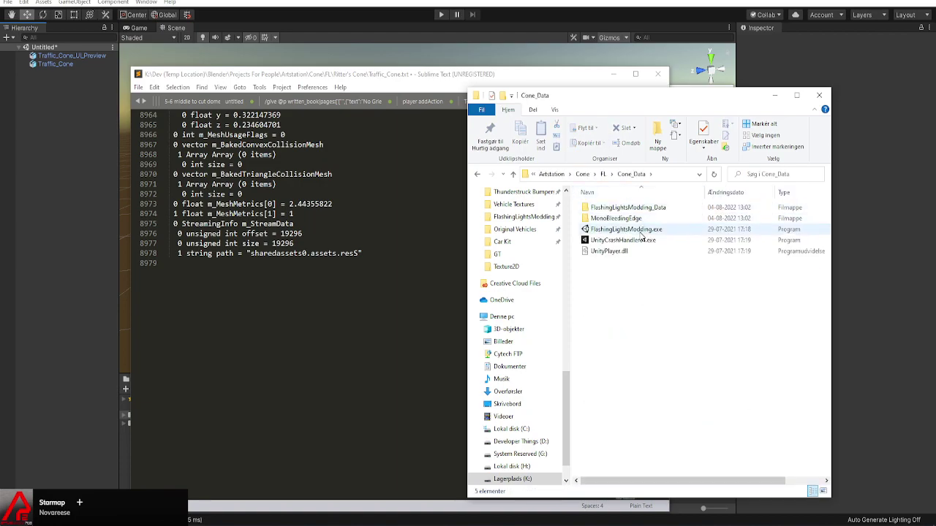
pyautogui.doubleClick(611, 209)
pyautogui.click(609, 307)
pyautogui.press('F2')
pyautogui.write('Ritter_Traffic_Cone-Mesh')
pyautogui.press('BackSpace')
pyautogui.press('BackSpace')
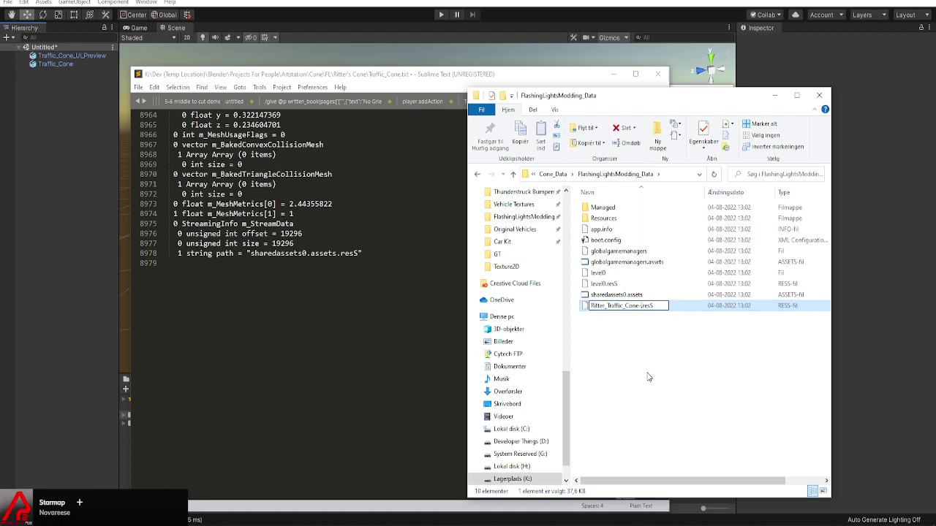
pyautogui.write('Mod')
pyautogui.click(637, 352)
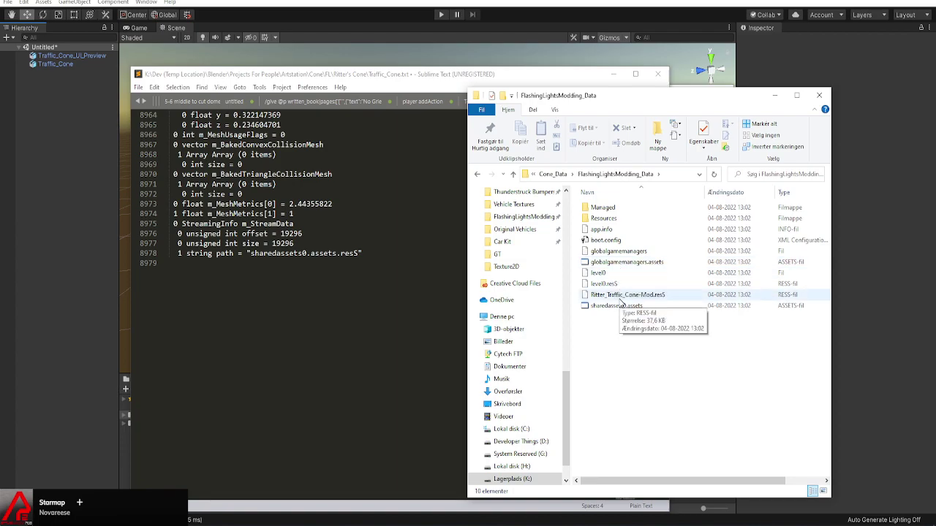
# Copy Ritter_Traffic_Cone-Mod.resS from the build's FlashingLightsModding_Data folder into the Ritter's Cone folder
pyautogui.click(613, 297)
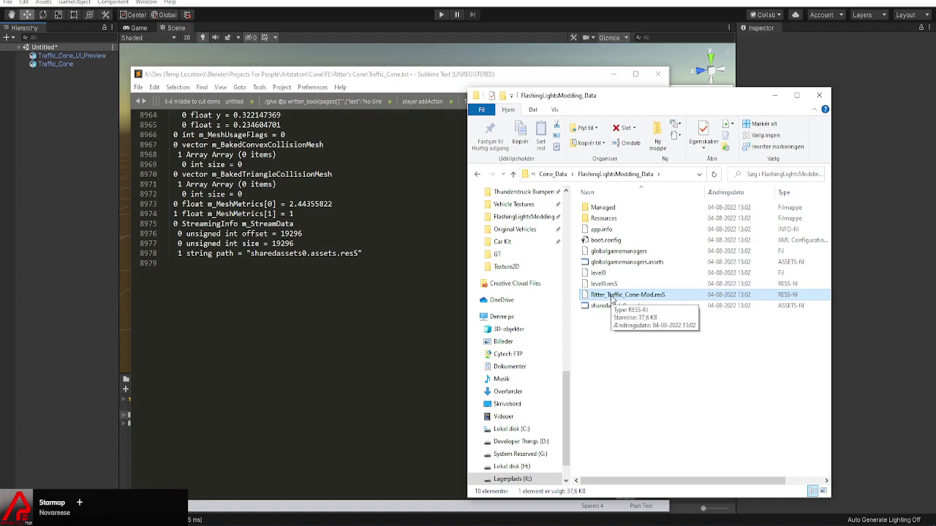
pyautogui.rightClick(612, 297)
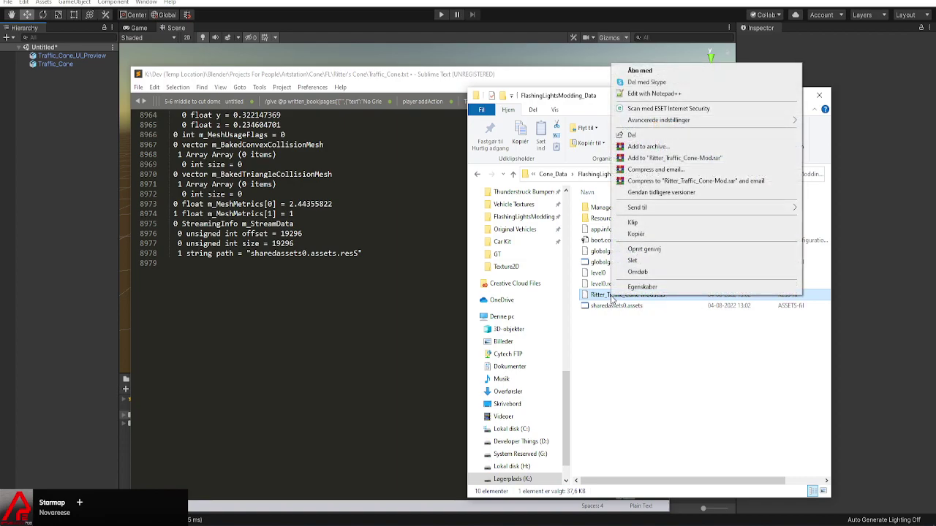
pyautogui.click(651, 244)
pyautogui.click(553, 174)
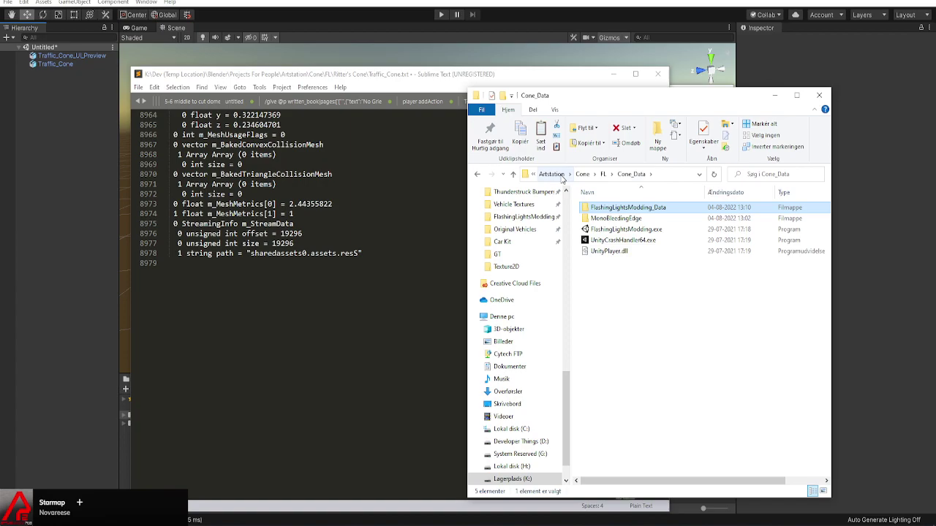
pyautogui.click(605, 174)
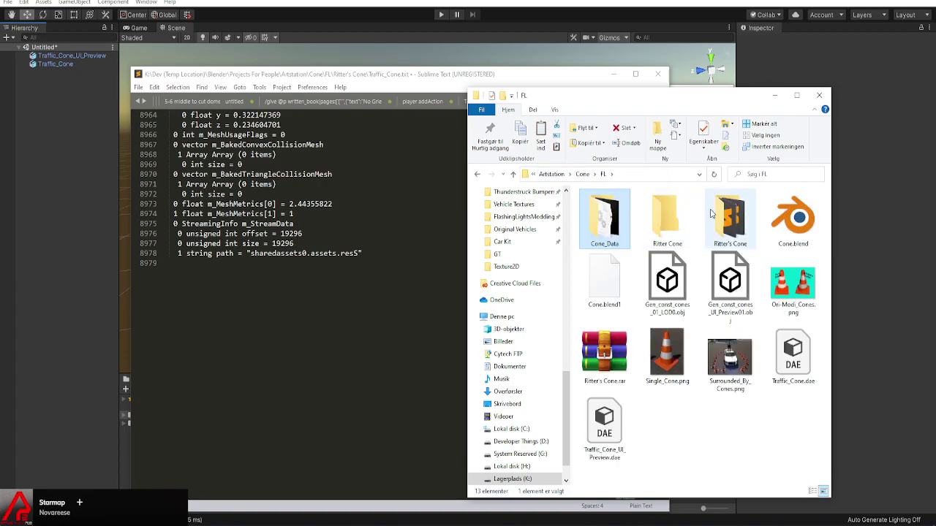
pyautogui.doubleClick(730, 220)
pyautogui.hotkey('ctrl', 'v')
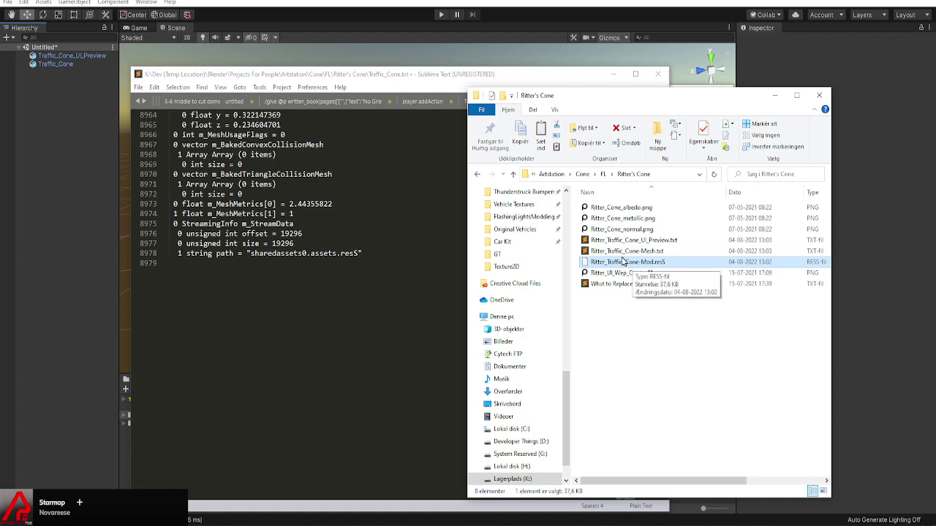
pyautogui.click(619, 252)
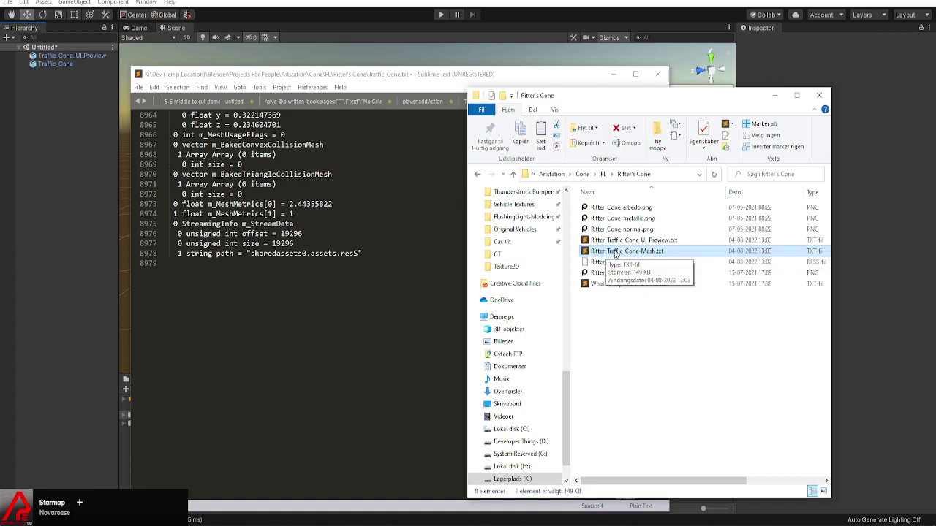
# Switch to Sublime Text and close Traffic_Cone.txt and Traffic_Cone_UI_Preview.txt without saving
pyautogui.click(408, 169)
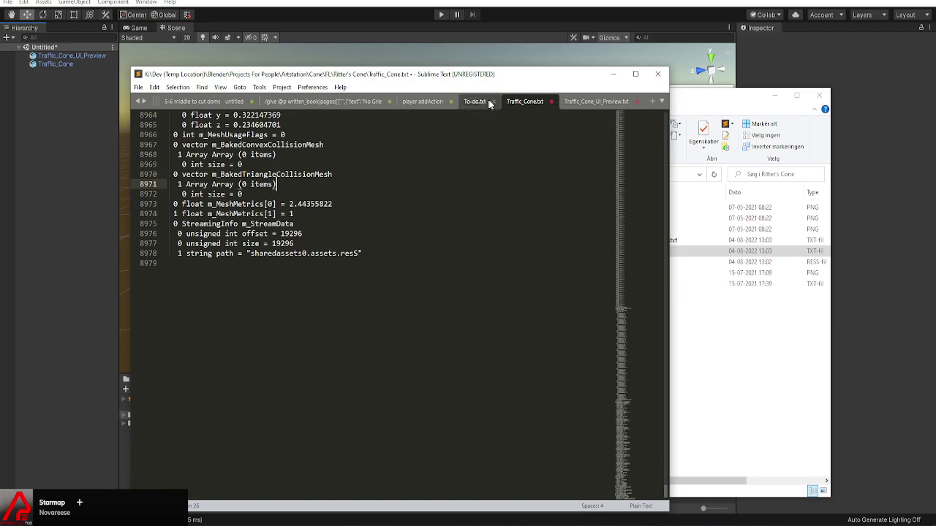
pyautogui.middleClick(533, 100)
pyautogui.click(503, 297)
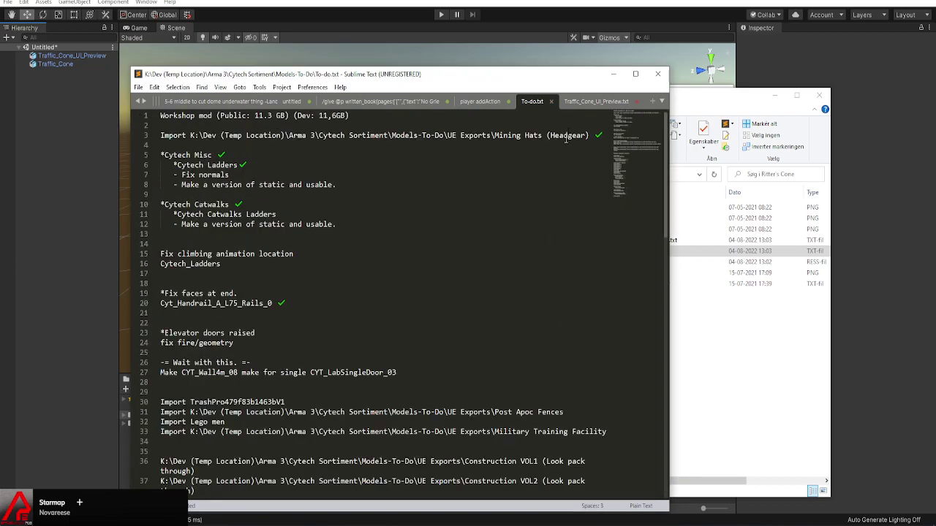
pyautogui.middleClick(579, 103)
pyautogui.click(510, 296)
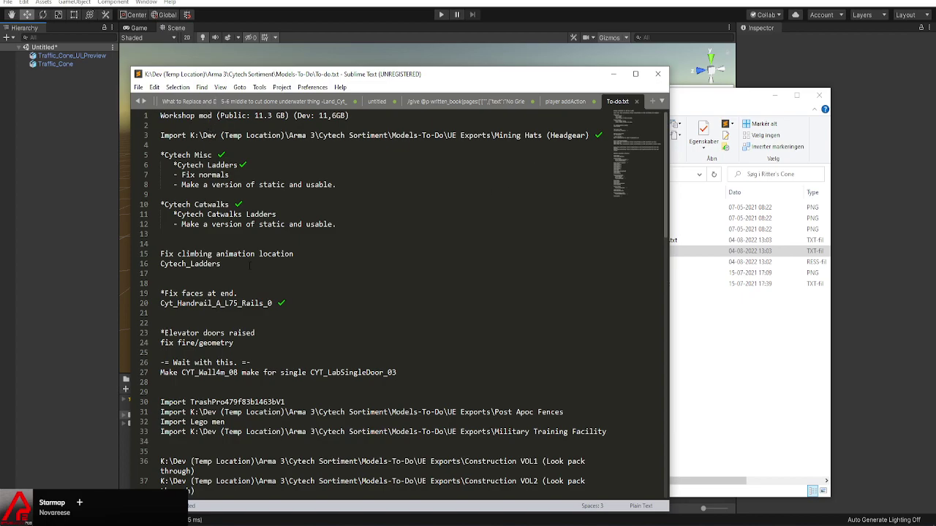
# Reorder the open files so To-do.txt follows *Cytech Misc, and bring up What to Replace and Delete.txt
pyautogui.scroll(5, 245, 101)
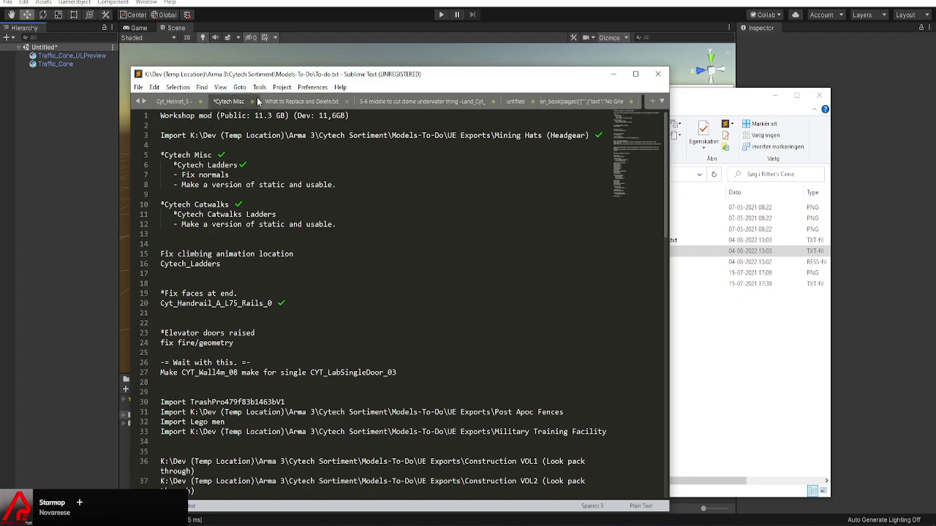
pyautogui.doubleClick(296, 76)
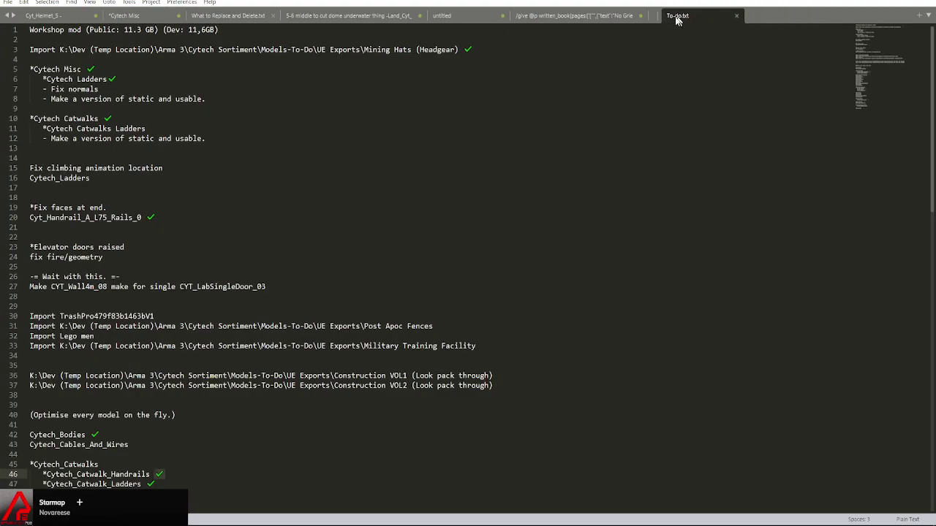
pyautogui.moveTo(297, 16); pyautogui.dragTo(201, 16)
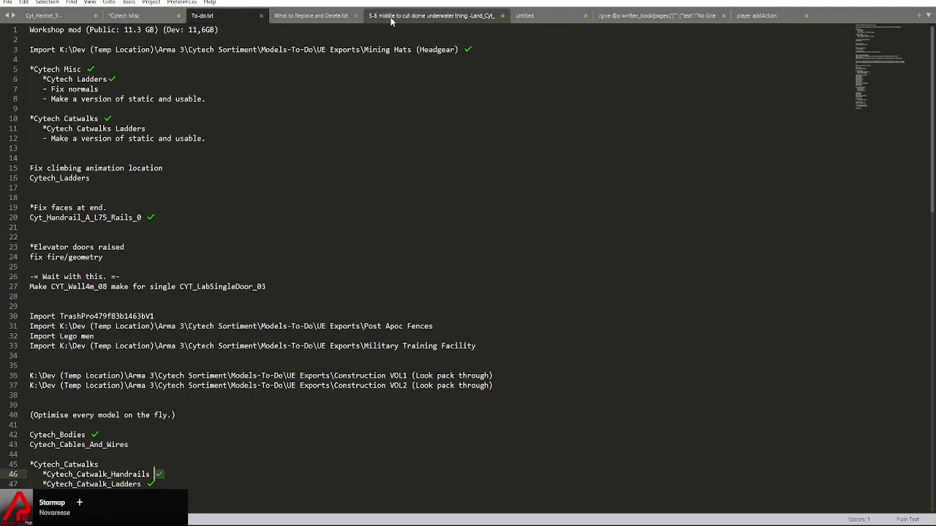
pyautogui.click(325, 17)
pyautogui.moveTo(325, 16); pyautogui.dragTo(601, 48)
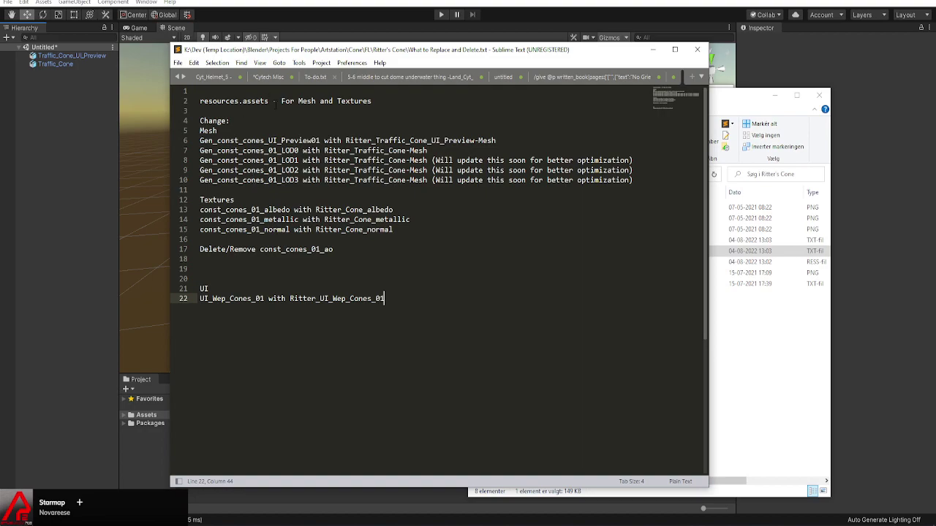
# Review the resources.assets heading and the Gen_const_cones_01 LOD0 to LOD3 entries, copying the name Gen_const_cones_01_LOD0
pyautogui.moveTo(268, 101); pyautogui.dragTo(199, 101)
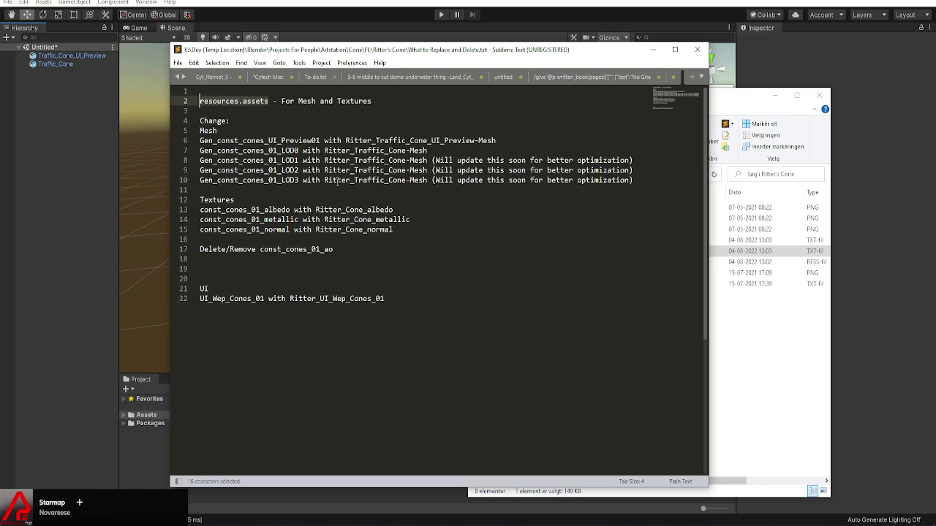
pyautogui.moveTo(298, 151); pyautogui.dragTo(199, 150)
pyautogui.hotkey('ctrl', 'c')
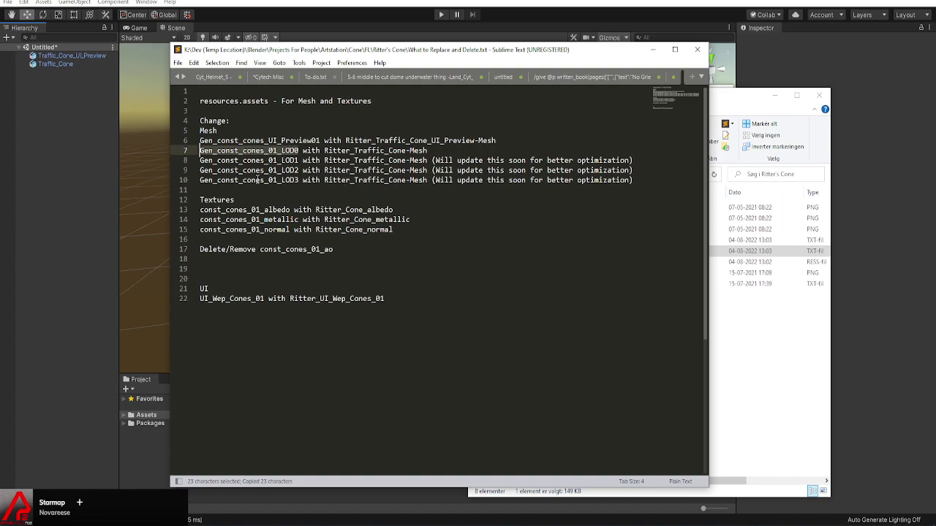
pyautogui.moveTo(298, 179); pyautogui.dragTo(284, 160)
pyautogui.click(298, 150)
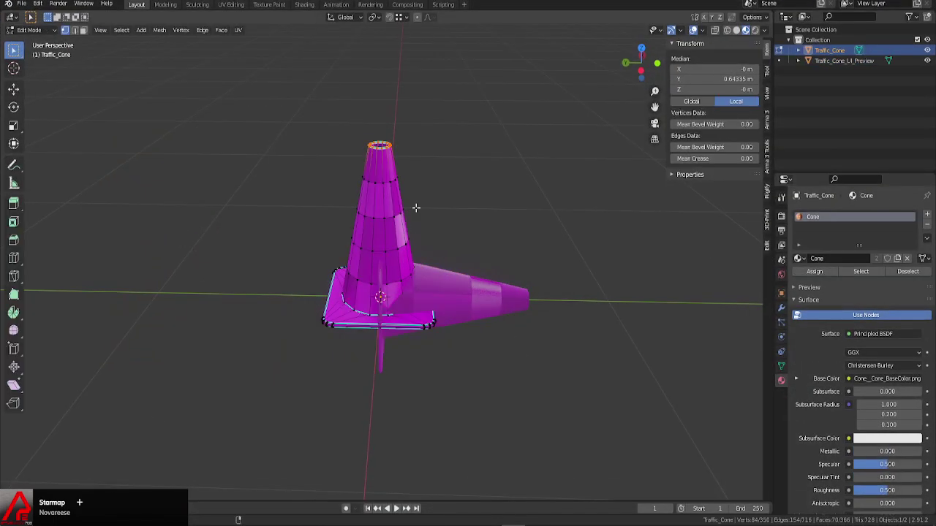
# Switch to Blender, select the whole Traffic_Cone mesh and isolate the cone in local view
pyautogui.click(415, 208)
pyautogui.press('a')
pyautogui.moveTo(418, 207); pyautogui.dragTo(308, 223, button='middle')
pyautogui.scroll(4, 309, 223)
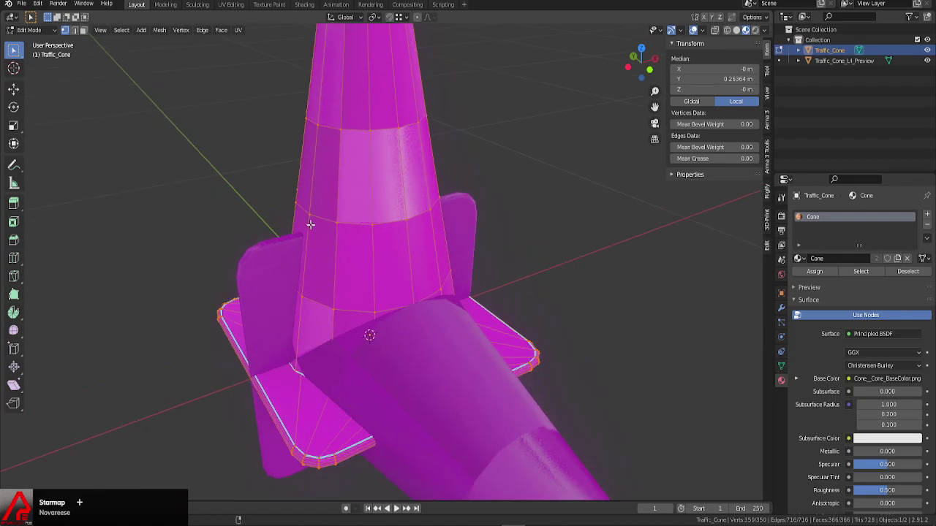
pyautogui.scroll(-4, 308, 223)
pyautogui.press('Tab')
pyautogui.press('KP_Divide')
pyautogui.press('Tab')
pyautogui.scroll(2, 388, 205)
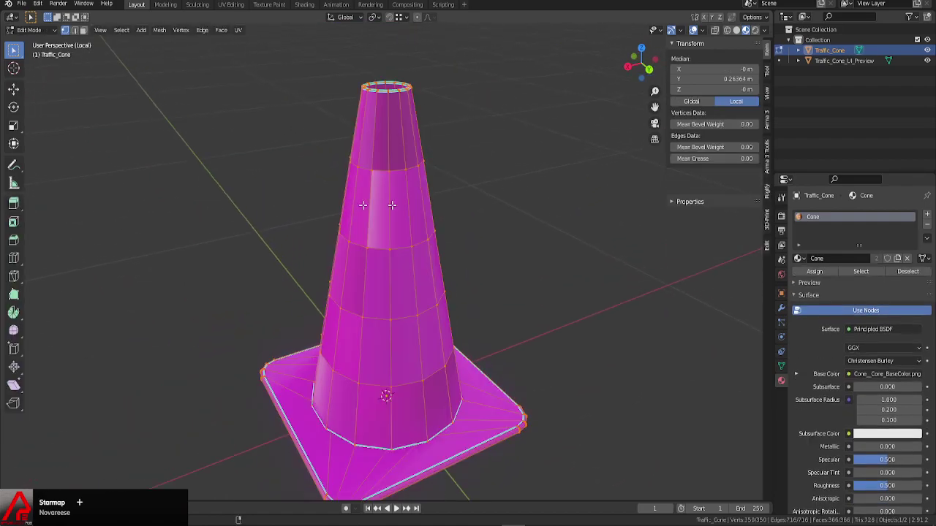
# Examine the isolated cone's mesh density from near and far under another viewport shading, and leave Edit Mode
pyautogui.scroll(-3, 429, 192)
pyautogui.moveTo(428, 192); pyautogui.dragTo(535, 168, button='middle')
pyautogui.scroll(4, 444, 219)
pyautogui.scroll(2, 424, 208)
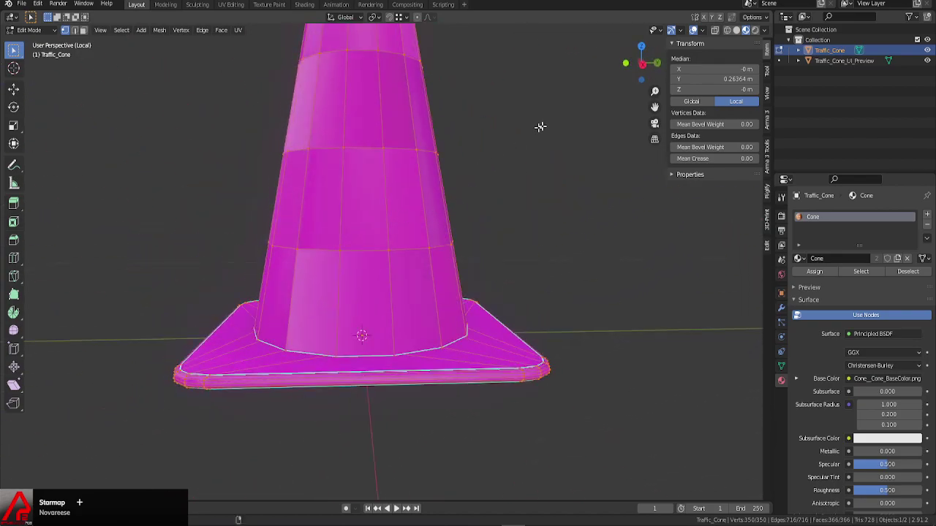
pyautogui.press('z')
pyautogui.click(566, 110)
pyautogui.scroll(-3, 564, 109)
pyautogui.moveTo(564, 109)
pyautogui.mouseDown(button='middle')
pyautogui.moveTo(451, 167)
pyautogui.moveTo(482, 184)
pyautogui.moveTo(422, 215)
pyautogui.moveTo(445, 173)
pyautogui.moveTo(410, 226)
pyautogui.moveTo(490, 152)
pyautogui.moveTo(436, 198)
pyautogui.moveTo(476, 192)
pyautogui.moveTo(457, 133)
pyautogui.moveTo(389, 193)
pyautogui.mouseUp(button='middle')
pyautogui.scroll(3, 482, 183)
pyautogui.scroll(-3, 482, 183)
pyautogui.scroll(4, 412, 219)
pyautogui.scroll(-3, 412, 219)
pyautogui.scroll(3, 455, 192)
pyautogui.scroll(-3, 472, 161)
pyautogui.scroll(3, 457, 133)
pyautogui.scroll(-5, 457, 133)
pyautogui.press('Tab')
pyautogui.moveTo(486, 125); pyautogui.dragTo(497, 220, button='middle')
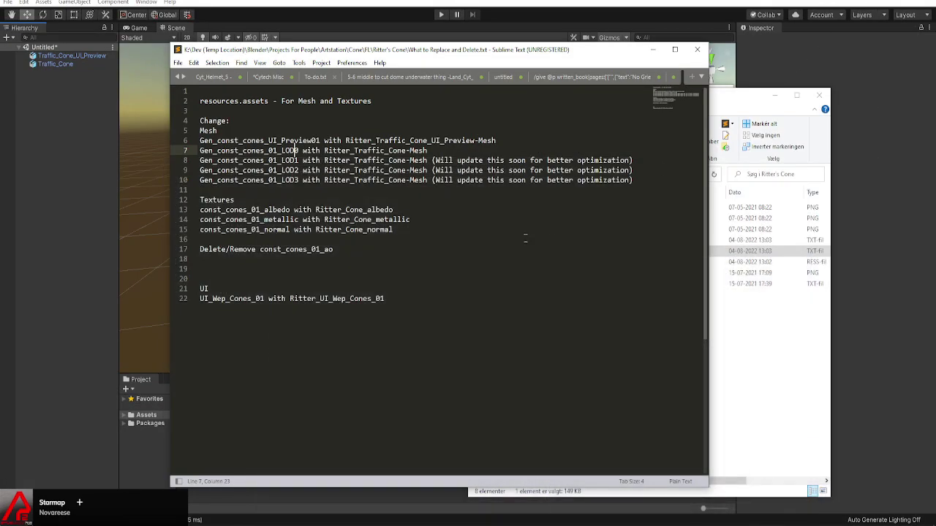
# Open Ori-Modi_Cones.png from the FL folder, compare FL's cone with Ritter's cone, and close the image viewer
pyautogui.moveTo(529, 53); pyautogui.dragTo(452, 57)
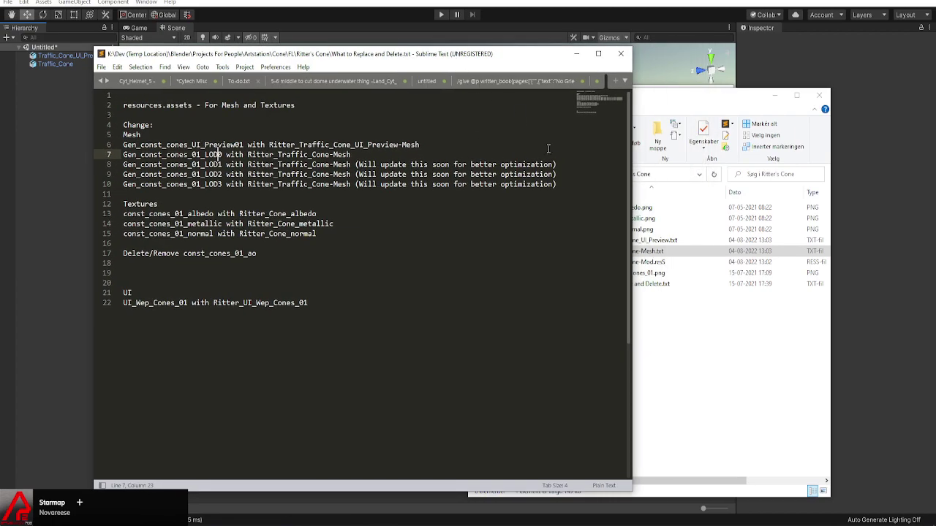
pyautogui.click(657, 329)
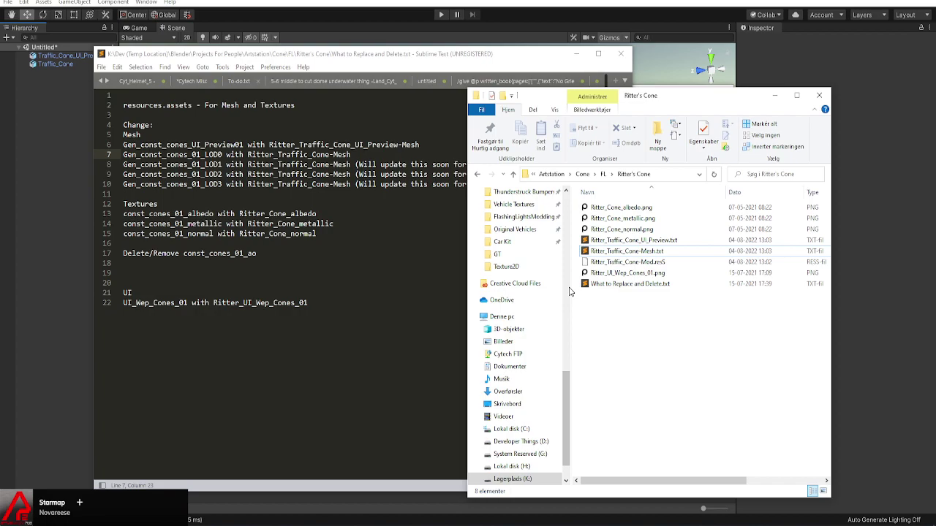
pyautogui.click(604, 174)
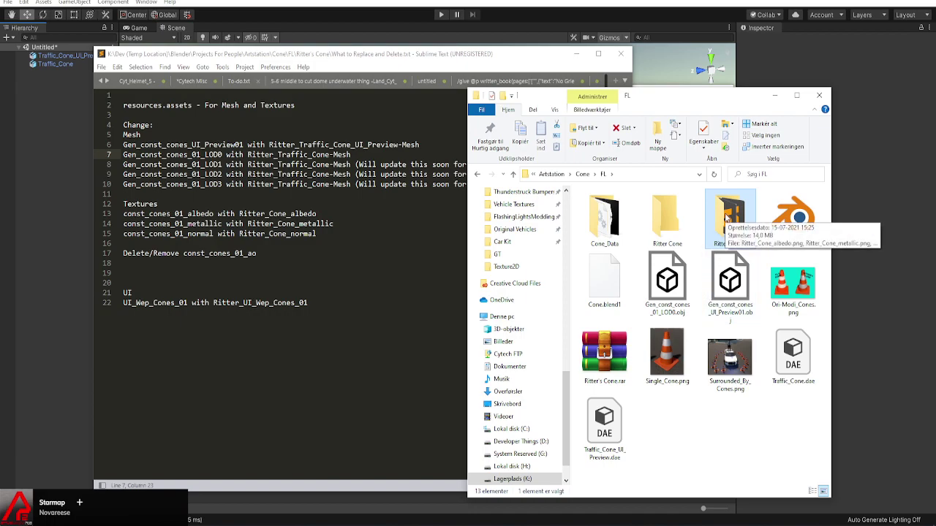
pyautogui.click(782, 287)
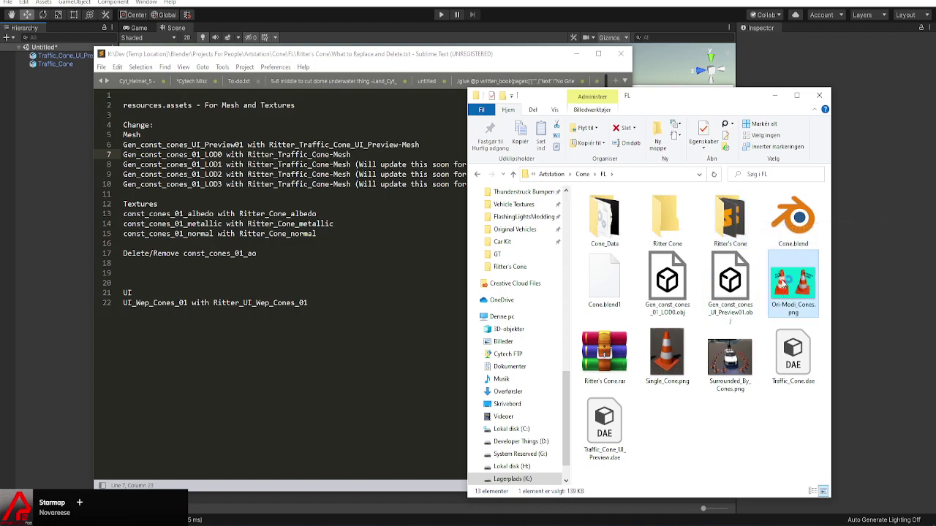
pyautogui.doubleClick(788, 281)
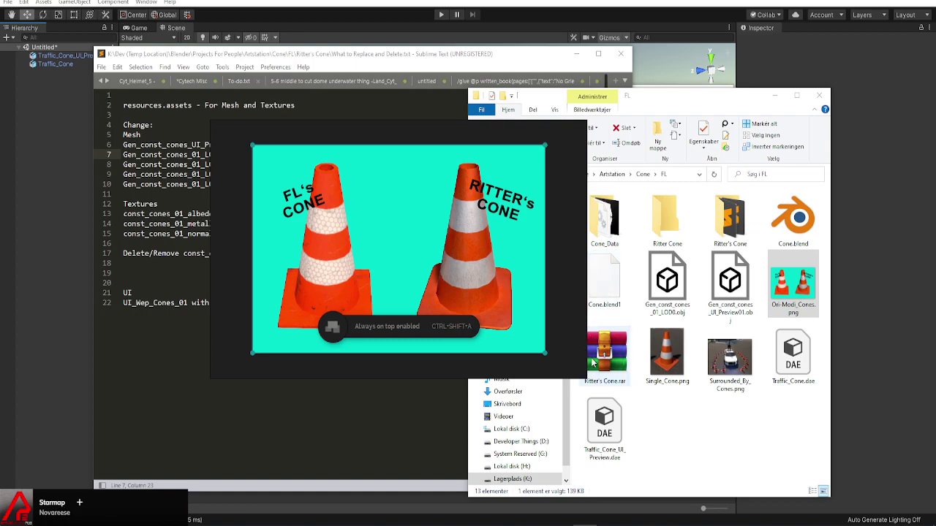
pyautogui.scroll(4, 612, 345)
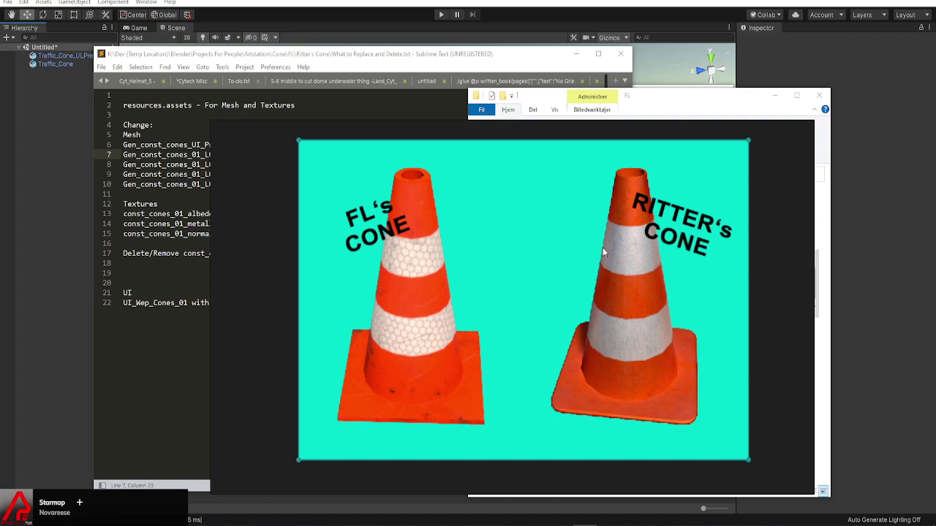
pyautogui.rightClick(526, 263)
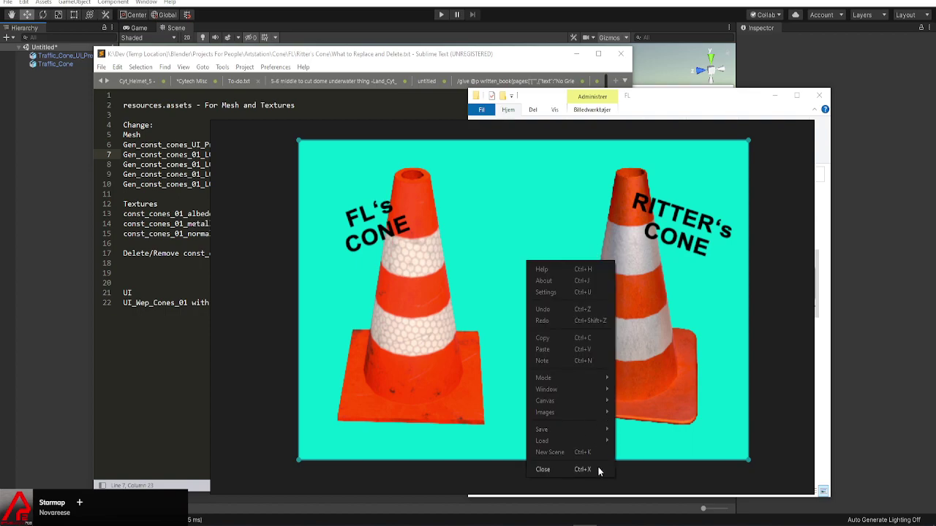
pyautogui.click(597, 466)
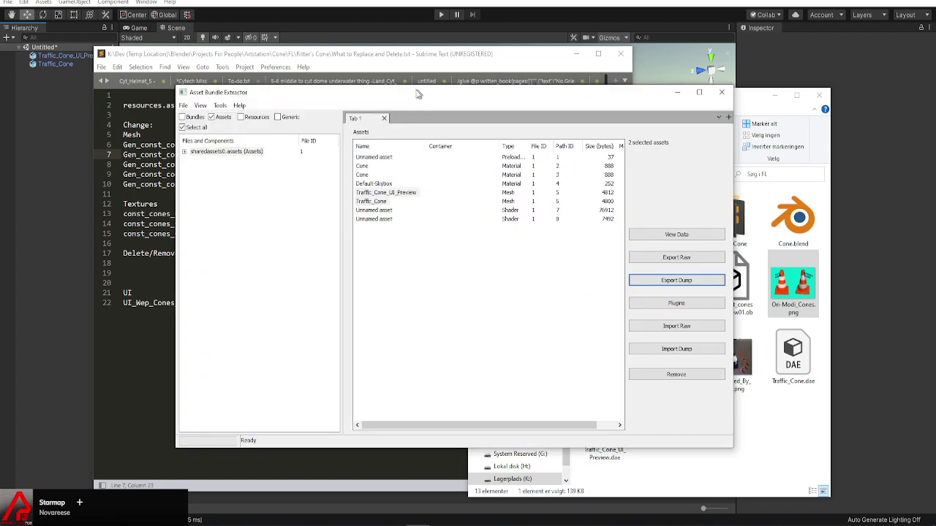
# Switch to Asset Bundle Extractor, close sharedassets0.assets and minimize the program
pyautogui.moveTo(418, 87); pyautogui.dragTo(363, 83)
pyautogui.click(158, 141)
pyautogui.click(125, 96)
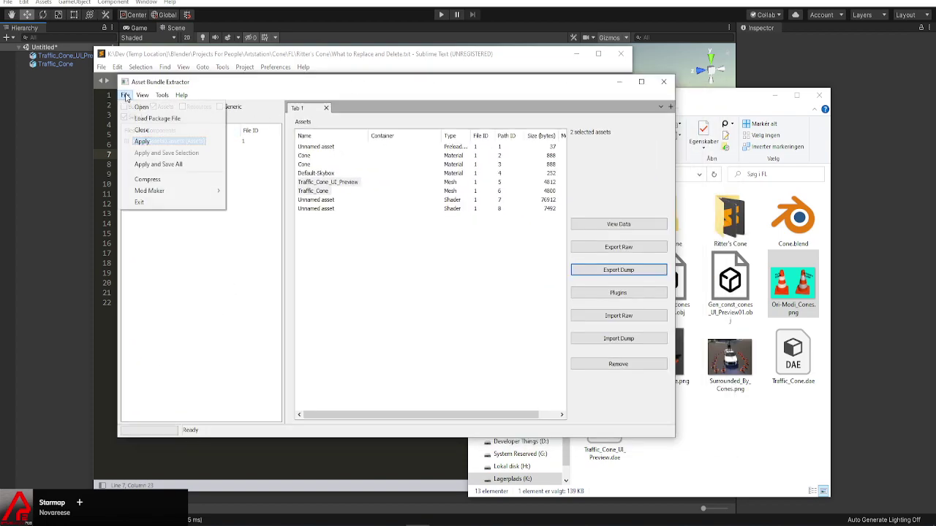
pyautogui.click(146, 129)
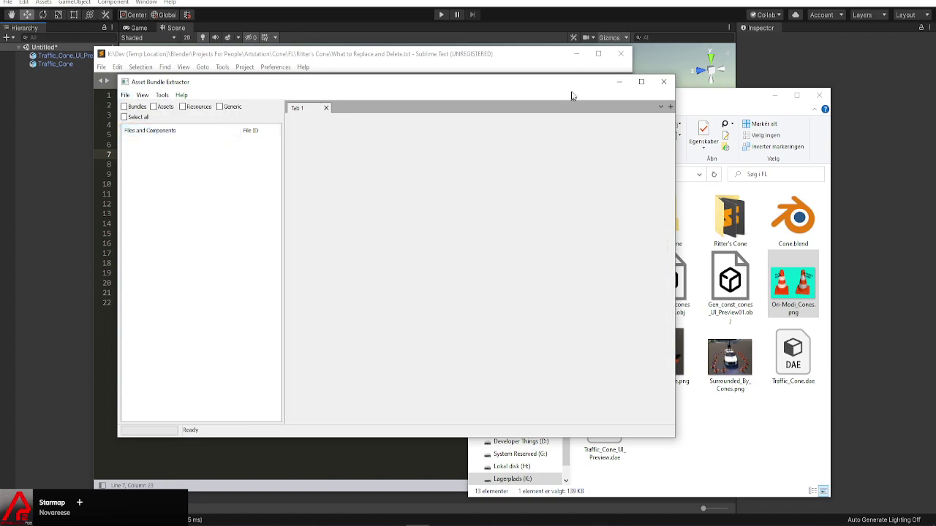
pyautogui.click(618, 82)
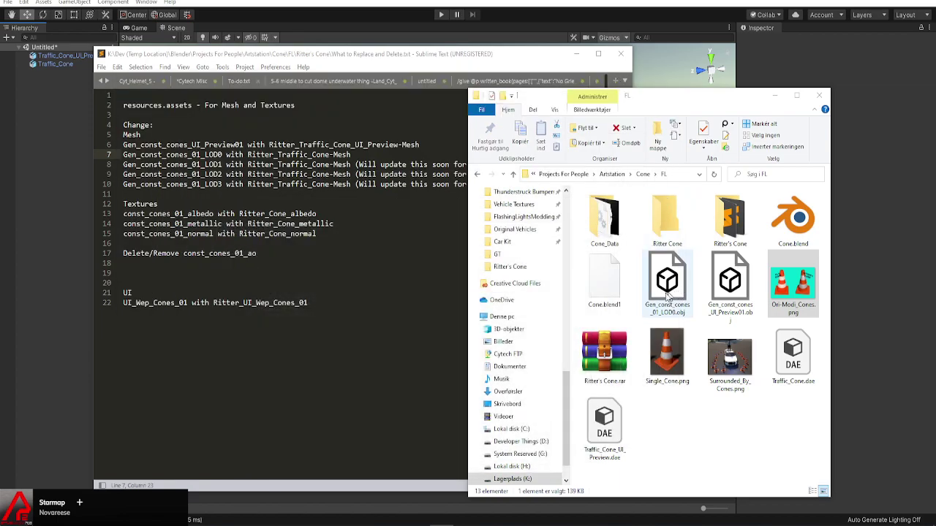
pyautogui.hotkey('alt', 'Tab')
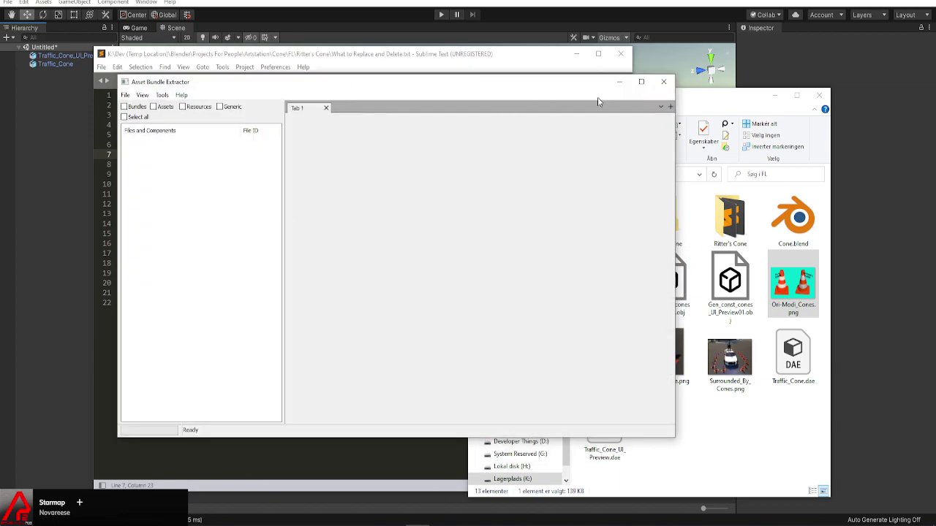
pyautogui.click(125, 95)
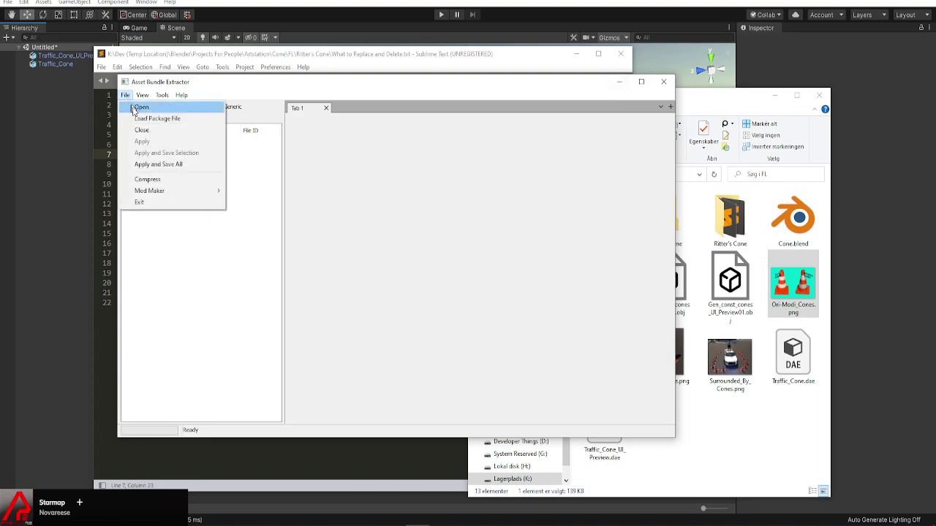
pyautogui.click(618, 82)
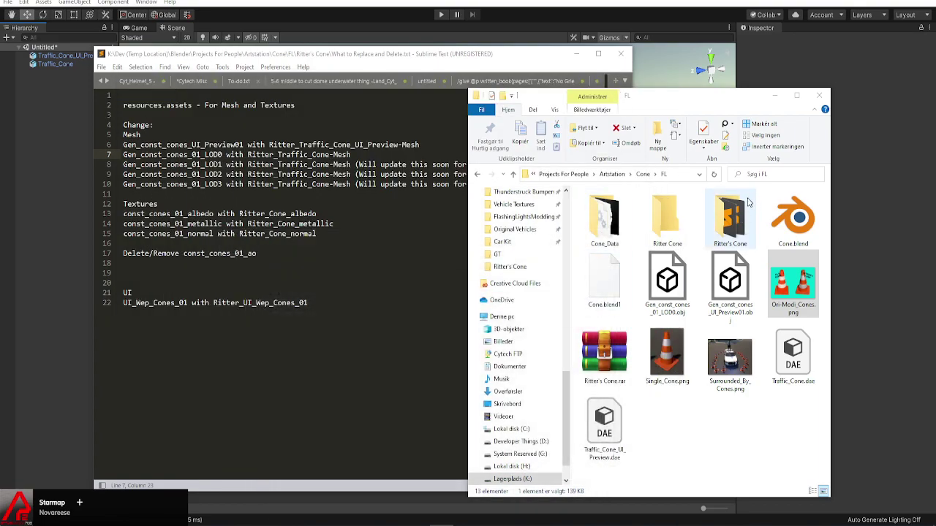
# Open the Ritter's Cone folder in File Explorer
pyautogui.doubleClick(711, 214)
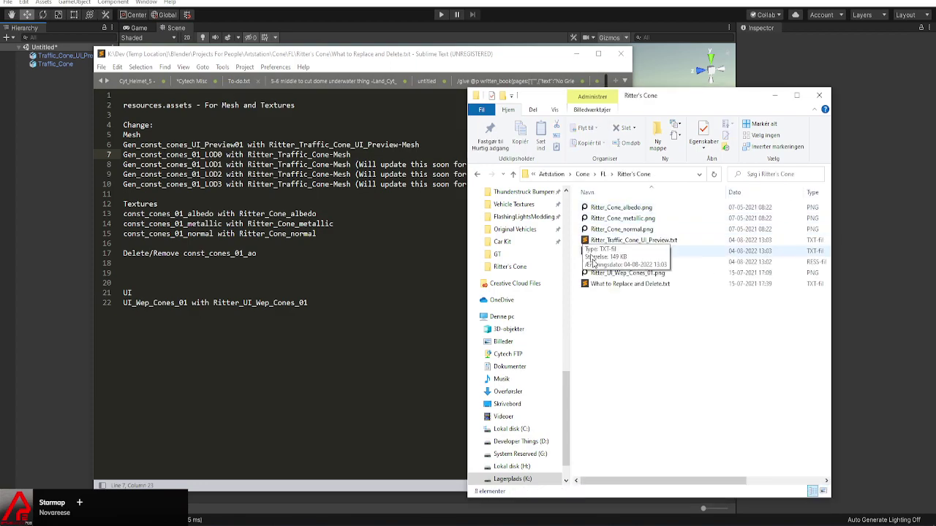
# Copy the file name Ritter_Traffic_Cone-Mod.resS, and open Ritter_Traffic_Cone_UI_Preview.txt and Ritter_Traffic_Cone-Mesh.txt together in the text editor
pyautogui.click(620, 263)
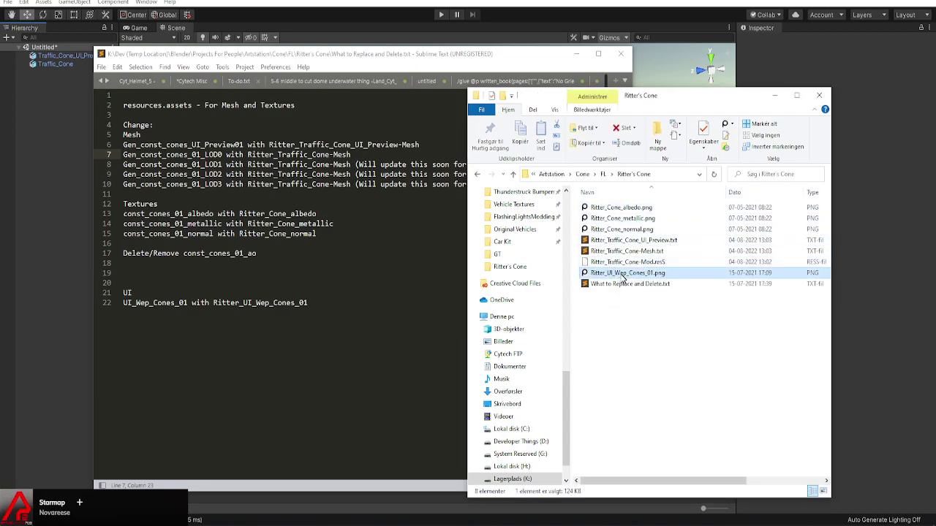
pyautogui.click(609, 264)
pyautogui.hotkey('ctrl', 'c')
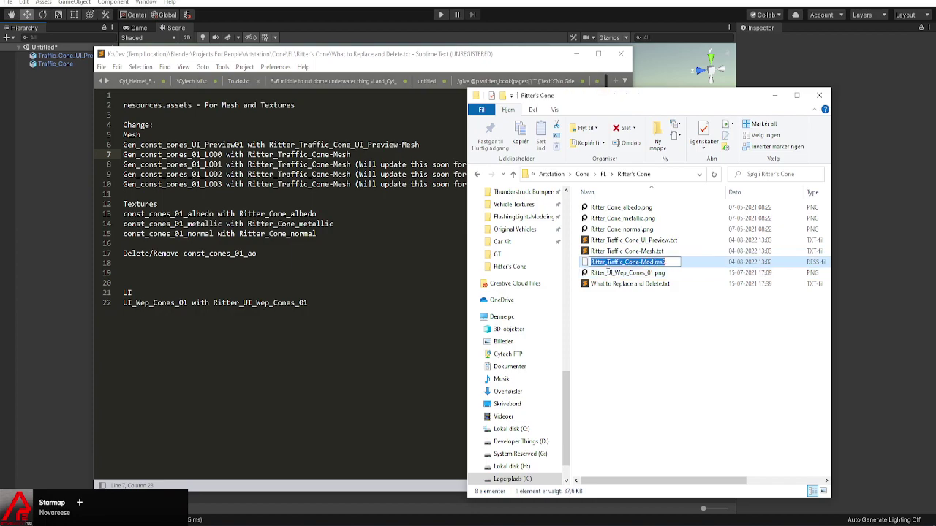
pyautogui.click(627, 251)
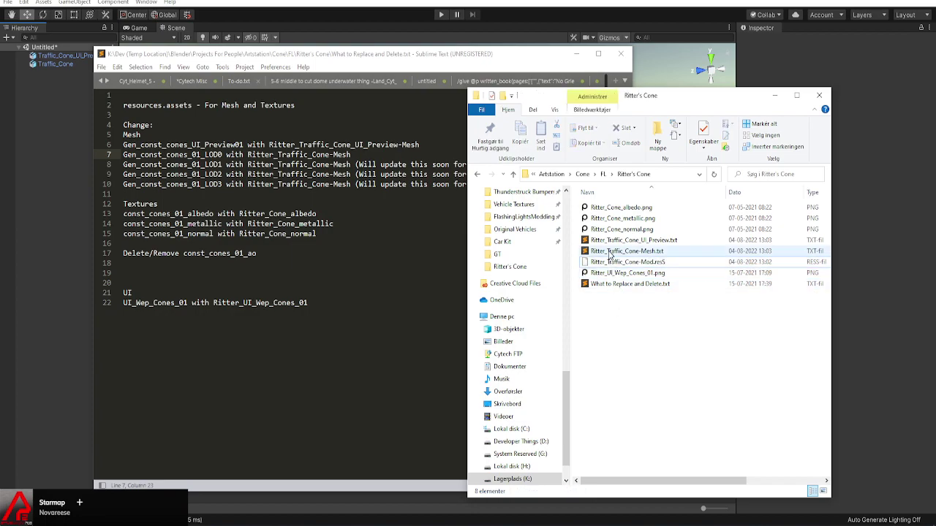
pyautogui.keyDown('shift'); pyautogui.click(634, 240); pyautogui.keyUp('shift')
pyautogui.doubleClick(614, 253)
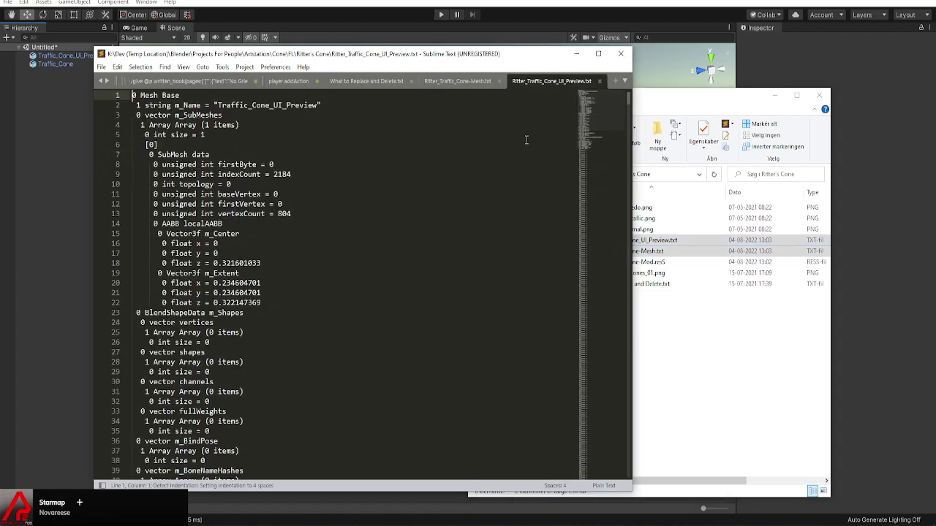
# Set the m_StreamData path at the end of Ritter_Traffic_Cone_UI_Preview.txt to Ritter_Traffic_Cone-Mod.resS, then save and close the file
pyautogui.moveTo(576, 114); pyautogui.dragTo(601, 475)
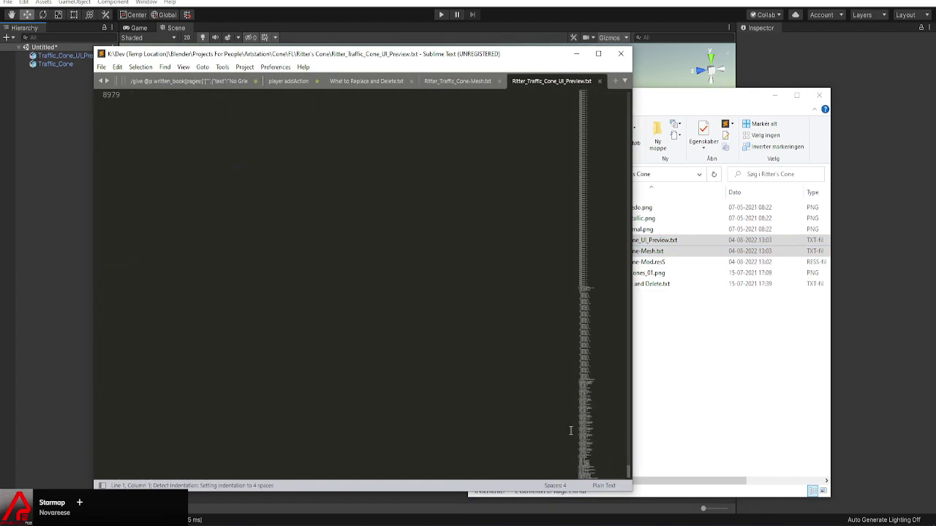
pyautogui.scroll(5, 340, 239)
pyautogui.moveTo(316, 232); pyautogui.dragTo(222, 234)
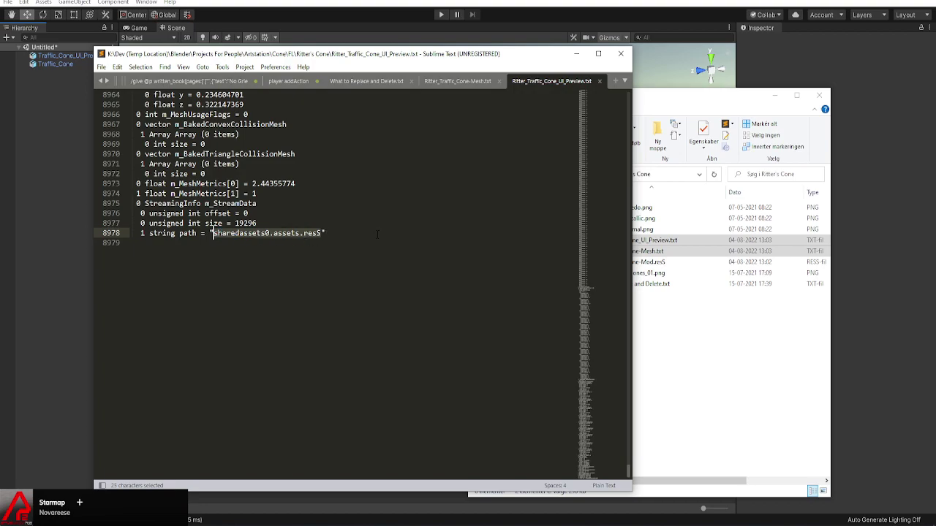
pyautogui.hotkey('ctrl', 'v')
pyautogui.hotkey('ctrl', 's')
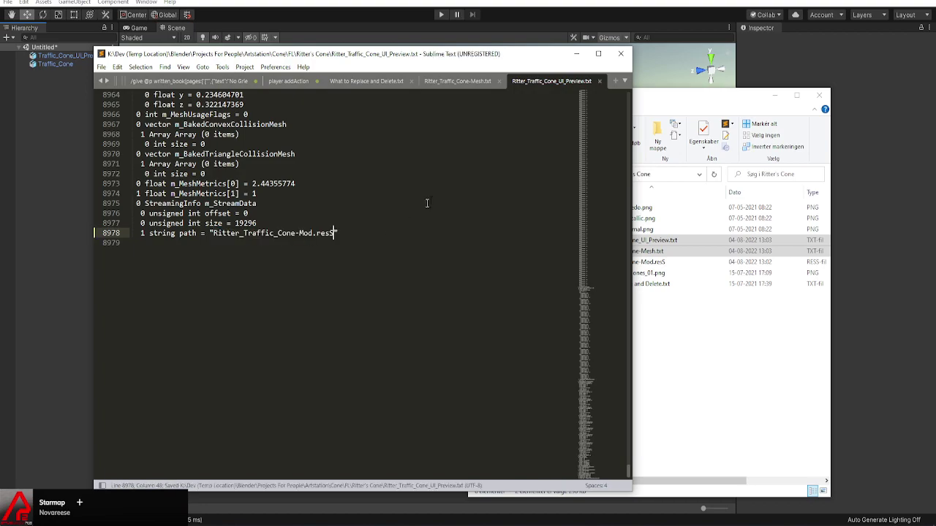
pyautogui.middleClick(543, 83)
# Set the m_StreamData path at the end of Ritter_Traffic_Cone-Mesh.txt to Ritter_Traffic_Cone-Mod.resS, then save and close the file
pyautogui.moveTo(596, 110); pyautogui.dragTo(597, 476)
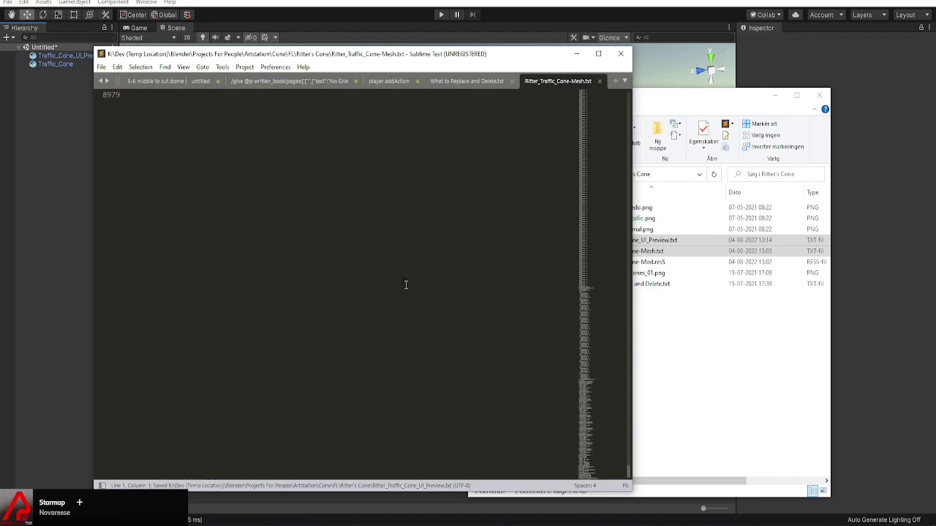
pyautogui.scroll(4, 416, 294)
pyautogui.moveTo(322, 203); pyautogui.dragTo(213, 204)
pyautogui.hotkey('ctrl', 'v')
pyautogui.hotkey('ctrl', 's')
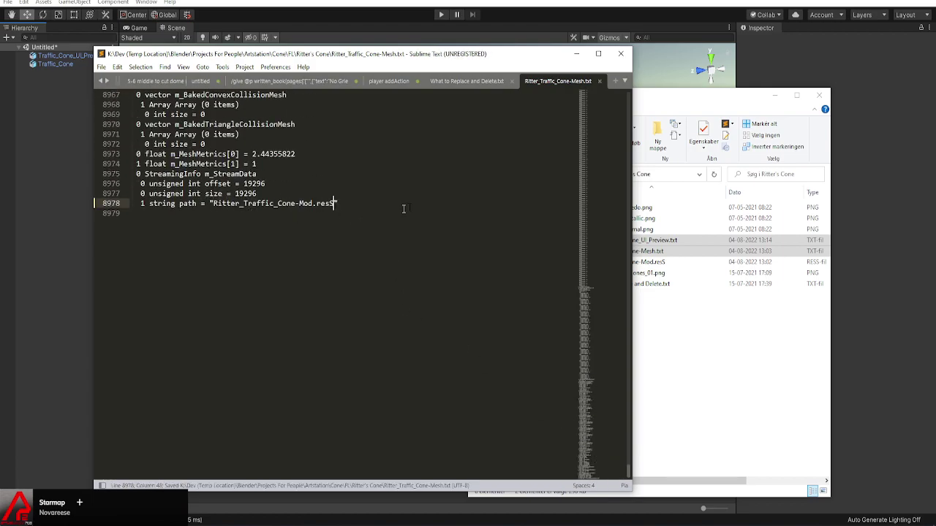
pyautogui.hotkey('ctrl', 'w')
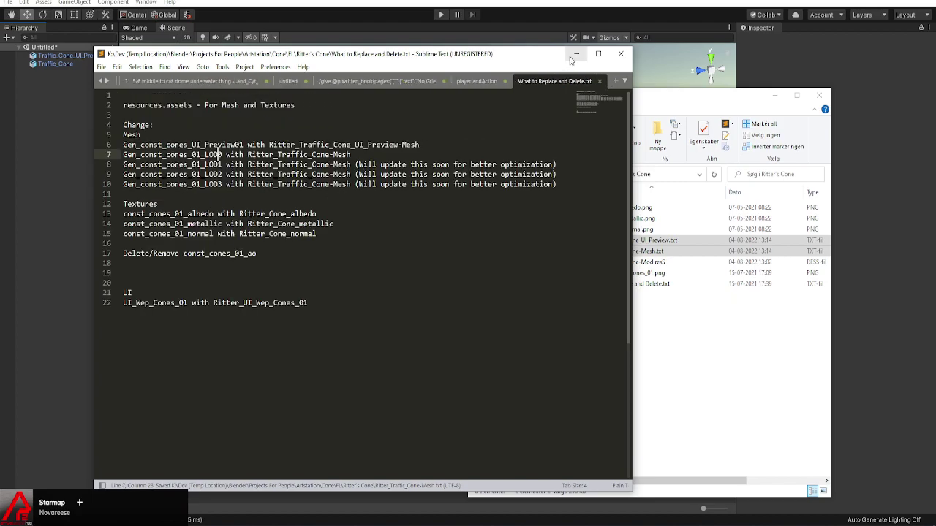
# Minimize the text editor, and reposition and widen the Ritter's Cone folder window to show the file sizes
pyautogui.click(576, 53)
pyautogui.moveTo(625, 102); pyautogui.dragTo(410, 100)
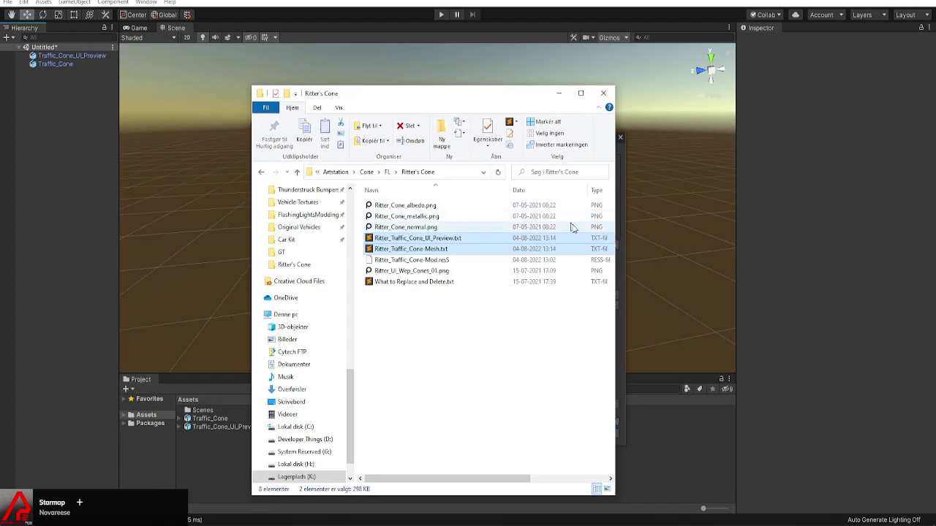
pyautogui.moveTo(618, 220); pyautogui.dragTo(673, 213)
pyautogui.moveTo(525, 94); pyautogui.dragTo(492, 88)
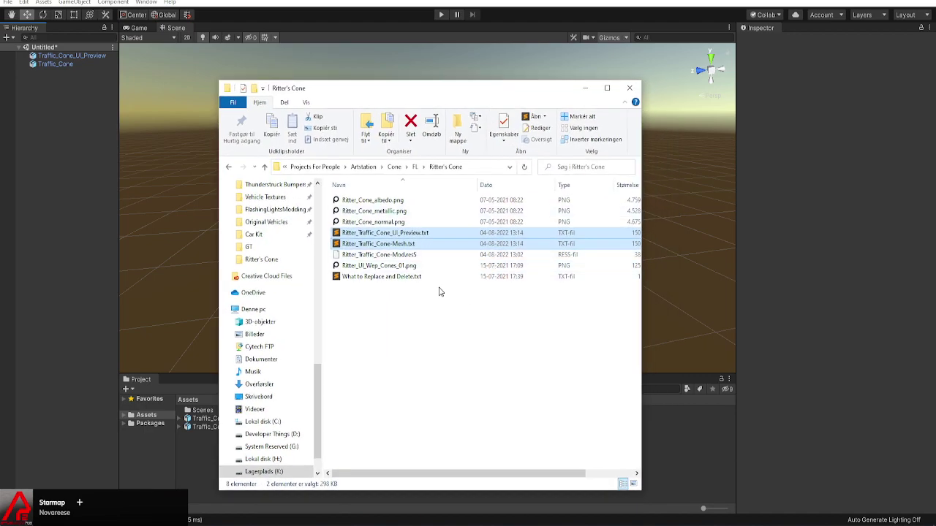
pyautogui.scroll(7, 300, 278)
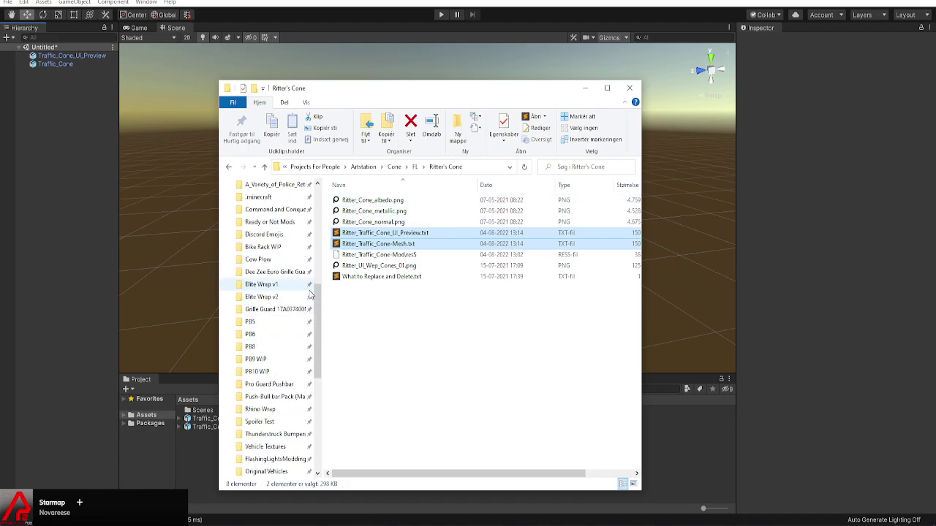
pyautogui.scroll(-5, 307, 292)
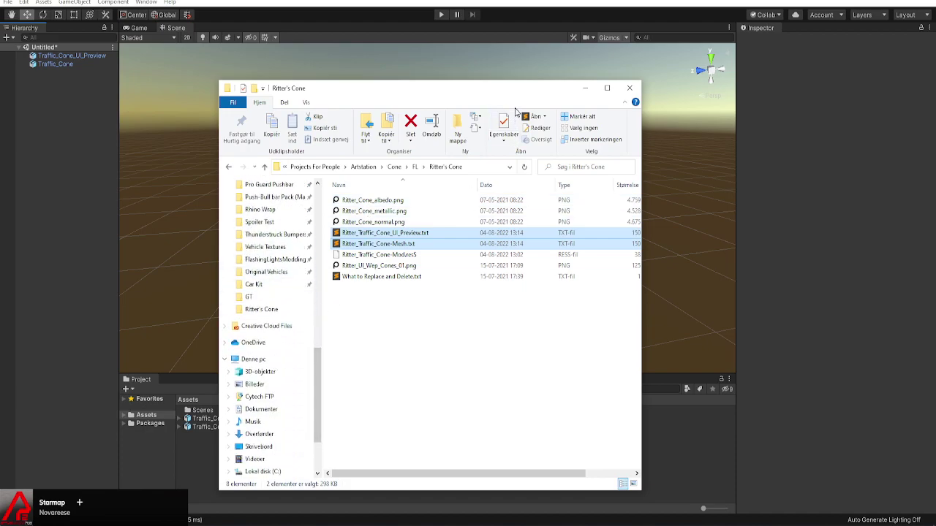
pyautogui.moveTo(508, 93); pyautogui.dragTo(490, 87)
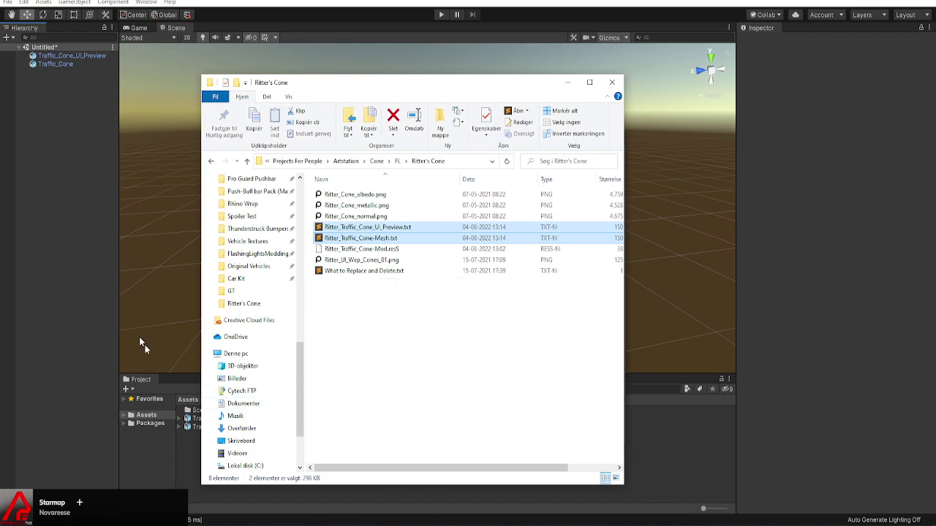
# Open What to Replace and Delete.txt and copy the mesh name Gen_const_cones_01_LOD0 from its mesh list
pyautogui.doubleClick(364, 271)
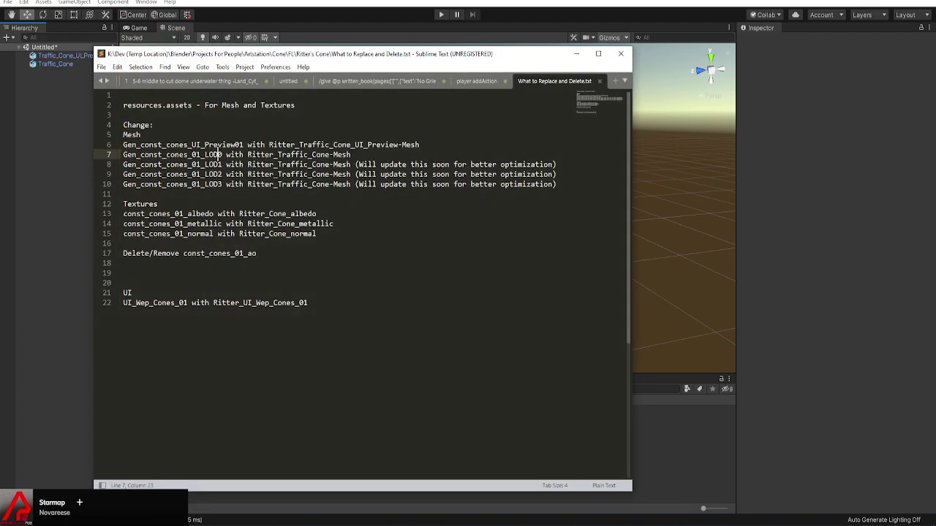
pyautogui.moveTo(217, 154); pyautogui.dragTo(125, 154)
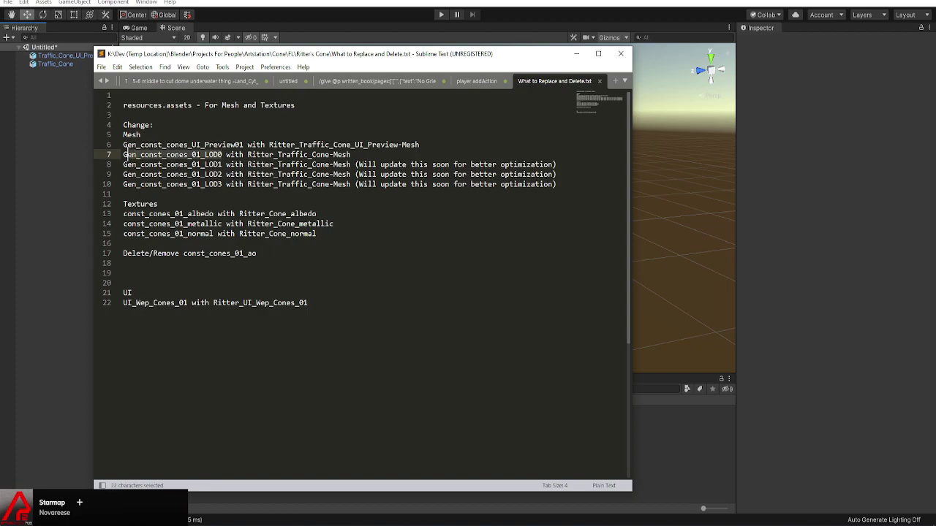
pyautogui.hotkey('ctrl', 'c')
pyautogui.hotkey('alt', 'Tab')
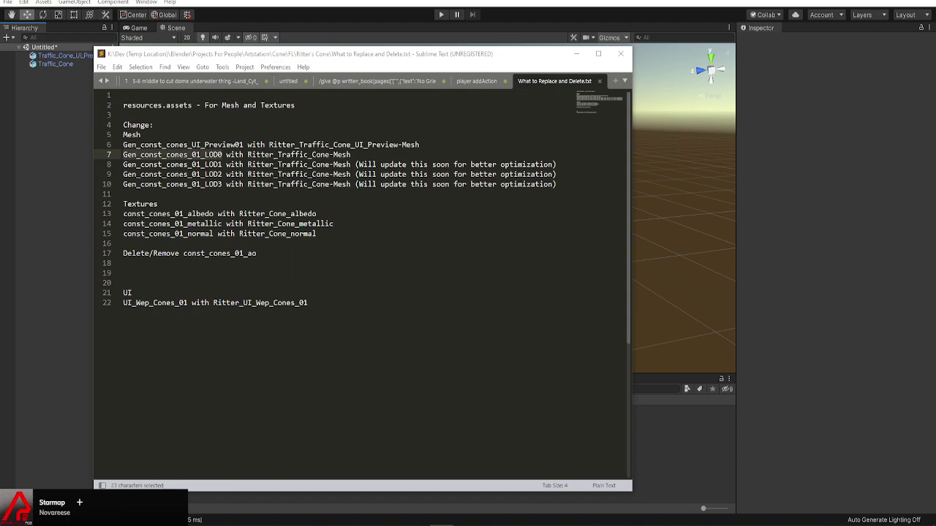
# Replace resources.assets in the notes' mesh and textures heading with globalgamemanagers.assets, copied from the flashinglights_Data folder, and save
pyautogui.hotkey('alt', 'Tab')
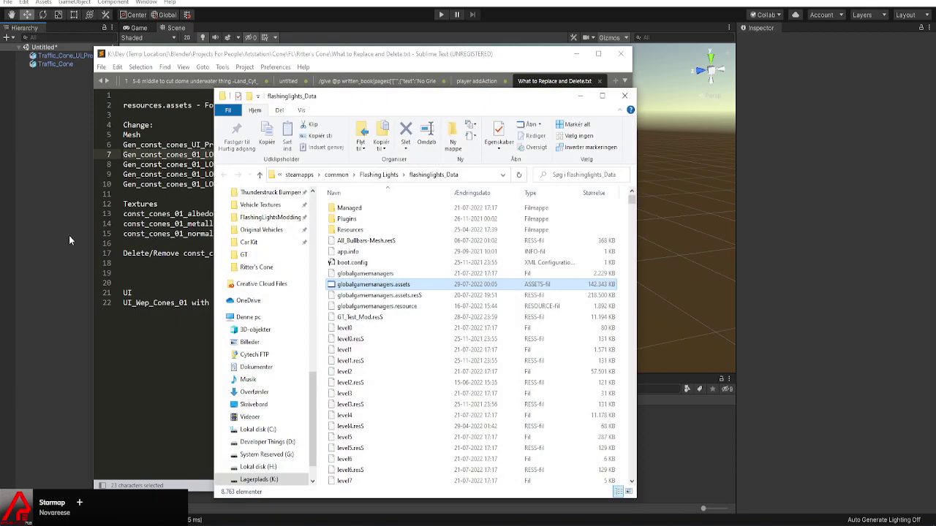
pyautogui.moveTo(423, 101); pyautogui.dragTo(601, 96)
pyautogui.click(585, 281)
pyautogui.hotkey('ctrl', 'a')
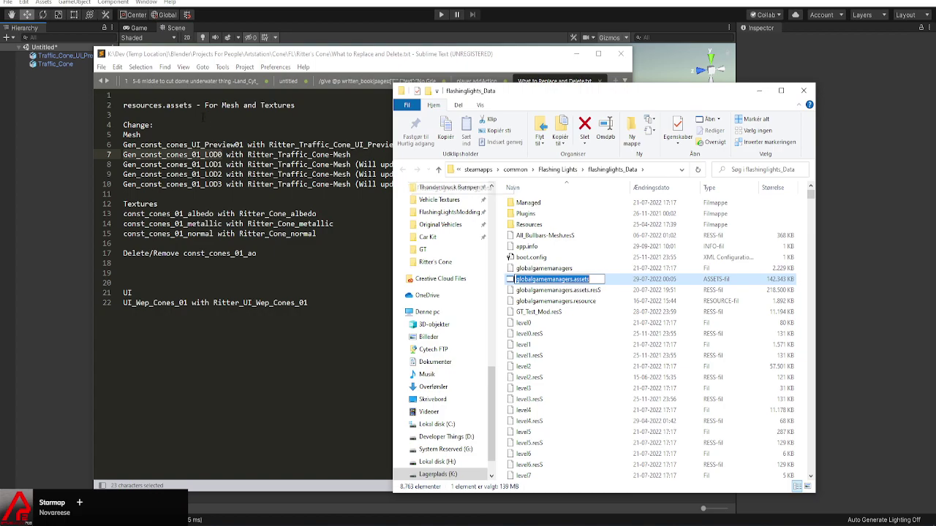
pyautogui.moveTo(191, 105); pyautogui.dragTo(132, 102)
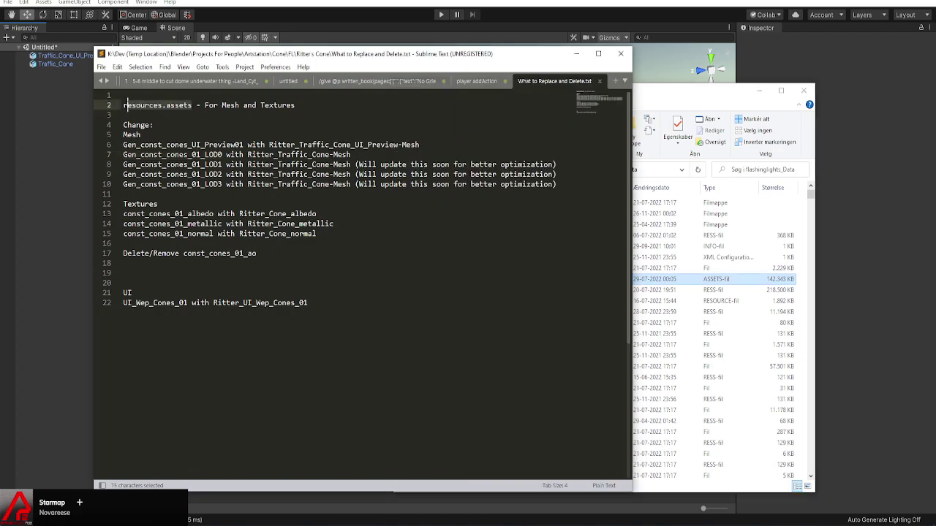
pyautogui.hotkey('ctrl', 'v')
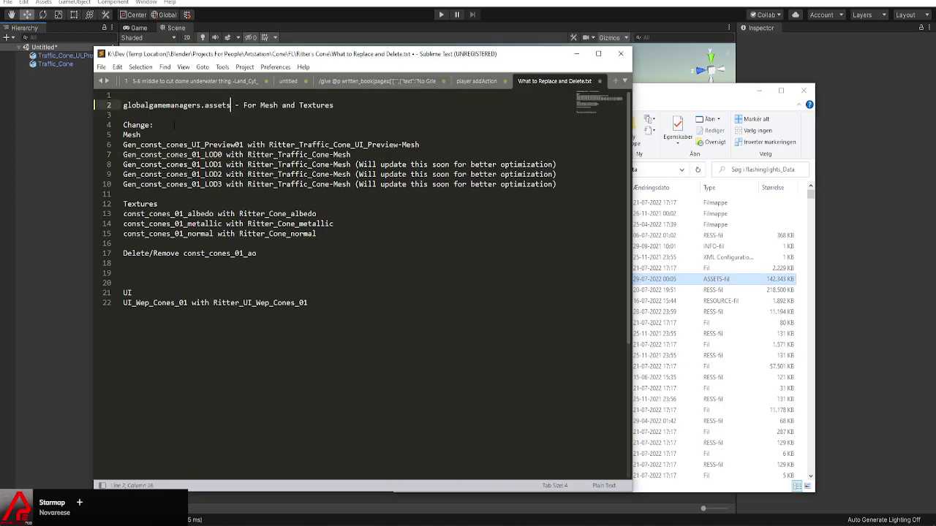
pyautogui.hotkey('ctrl', 's')
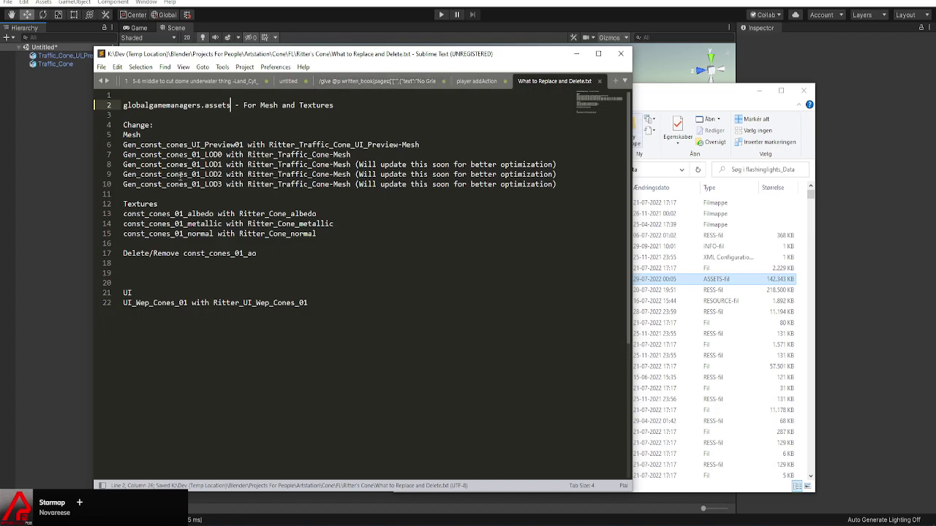
# Copy the UI preview mesh name, and add a resources.assets line above the UI section using the file name from flashinglights_Data
pyautogui.moveTo(242, 145); pyautogui.dragTo(123, 145)
pyautogui.hotkey('ctrl', 'c')
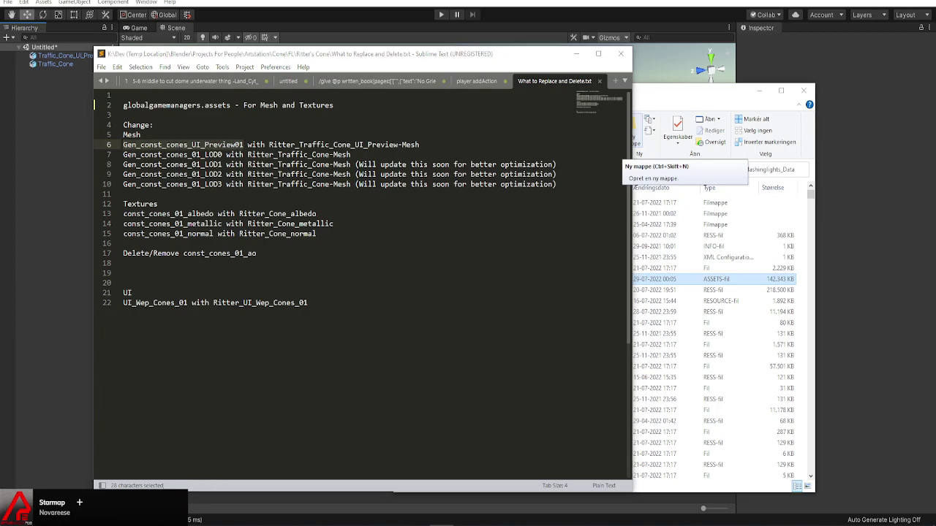
pyautogui.hotkey('alt', 'Tab')
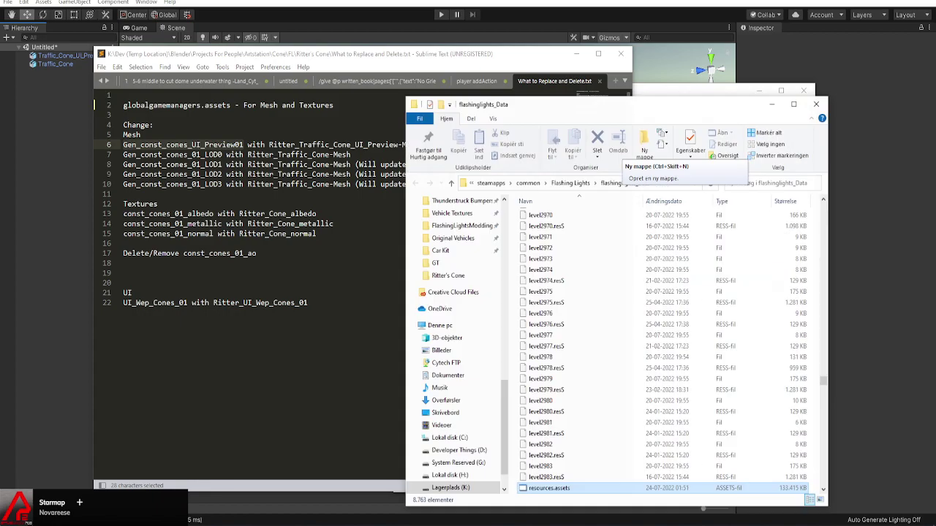
pyautogui.click(549, 491)
pyautogui.click(148, 285)
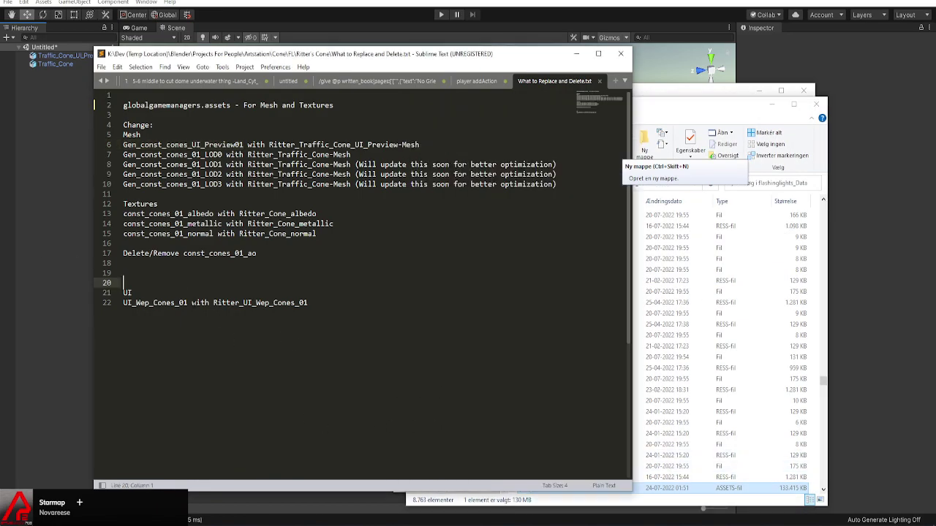
pyautogui.press('Return')
pyautogui.press('Up')
pyautogui.hotkey('ctrl', 'v')
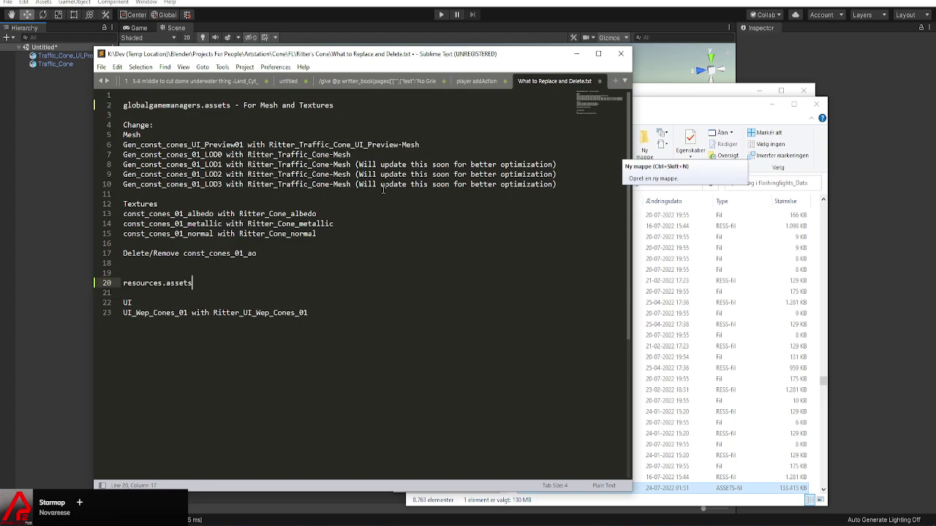
# Complete the resources.assets heading above the UI section as "resources.assets - For UI" and save the notes
pyautogui.moveTo(335, 105); pyautogui.dragTo(231, 105)
pyautogui.hotkey('ctrl', 'c')
pyautogui.click(200, 283)
pyautogui.hotkey('ctrl', 'v')
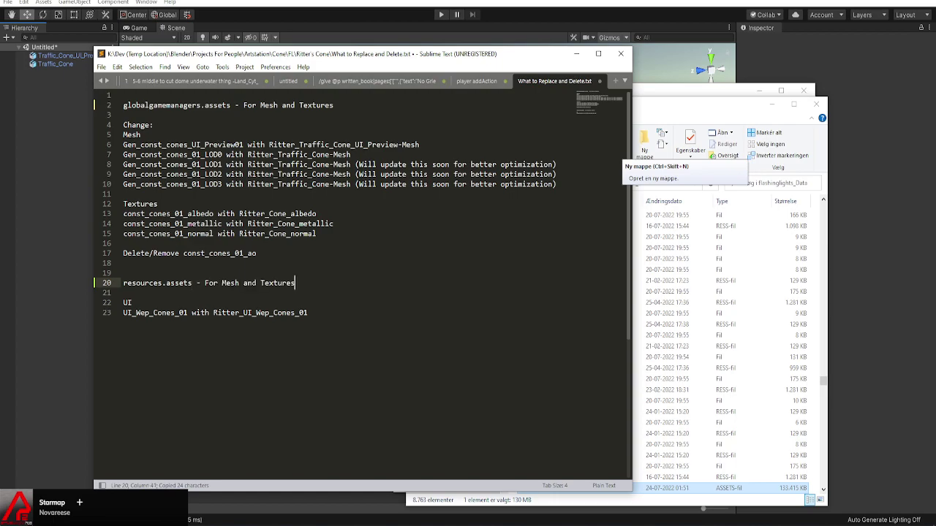
pyautogui.moveTo(223, 283); pyautogui.dragTo(297, 285)
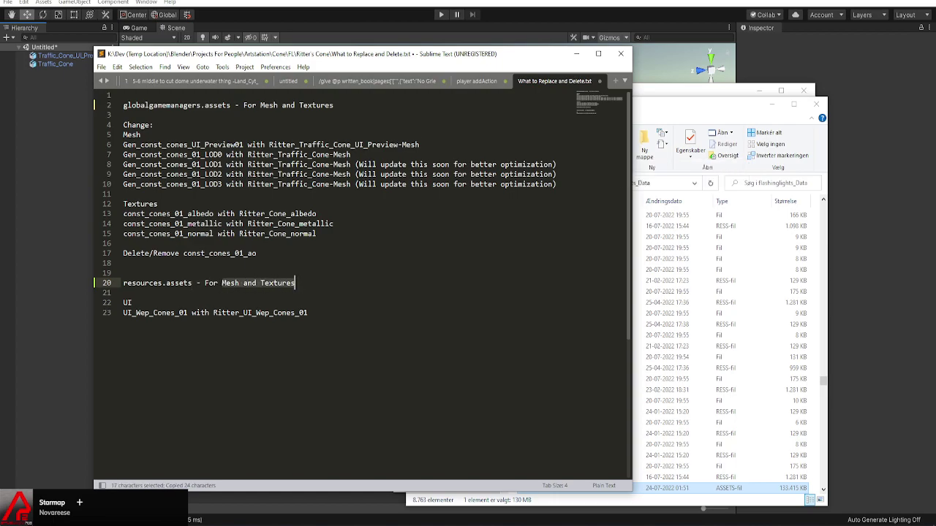
pyautogui.write('UI')
pyautogui.hotkey('ctrl', 's')
# Move the notes window aside and close the flashinglights_Data folder windows
pyautogui.moveTo(452, 61); pyautogui.dragTo(429, 57)
pyautogui.click(727, 99)
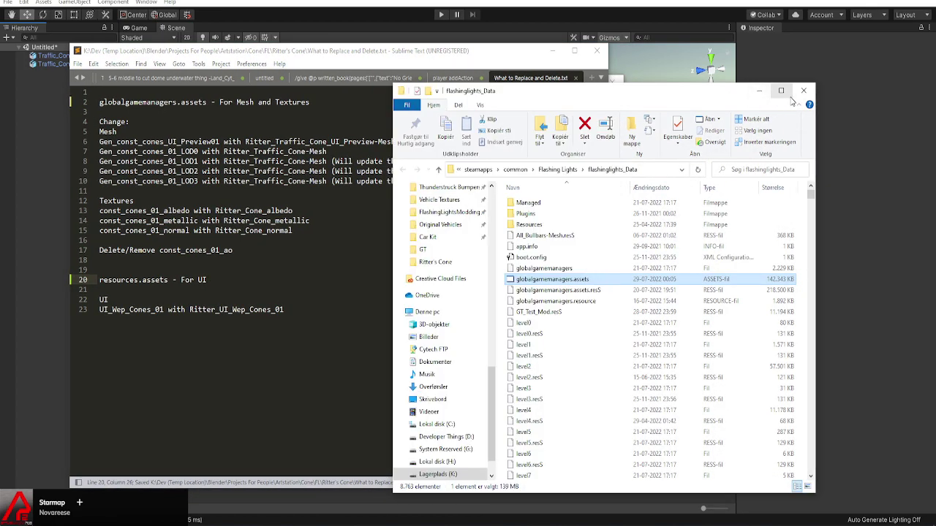
pyautogui.click(802, 91)
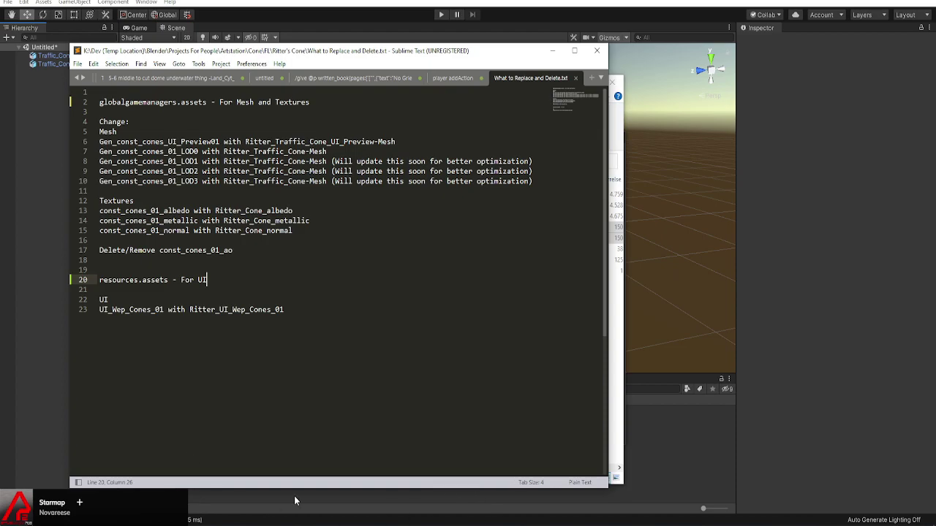
# Switch to Asset Bundle Extractor, place its window beside the notes, and open the game's globalgamemanagers.assets
pyautogui.click(417, 524)
pyautogui.moveTo(263, 91); pyautogui.dragTo(426, 88)
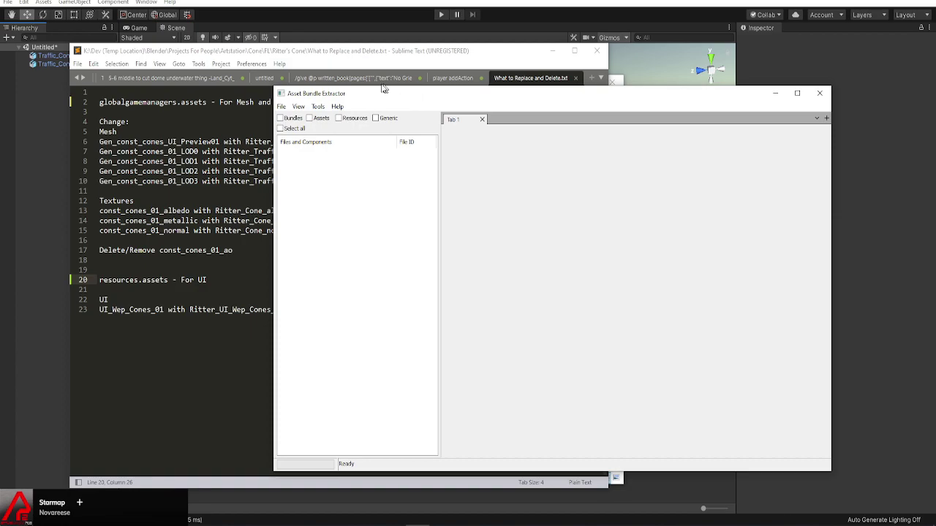
pyautogui.click(281, 107)
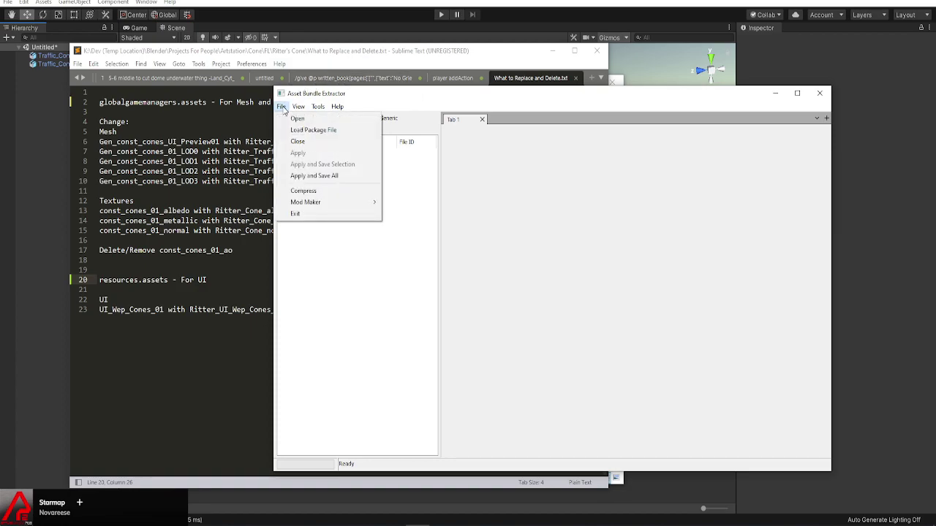
pyautogui.click(303, 119)
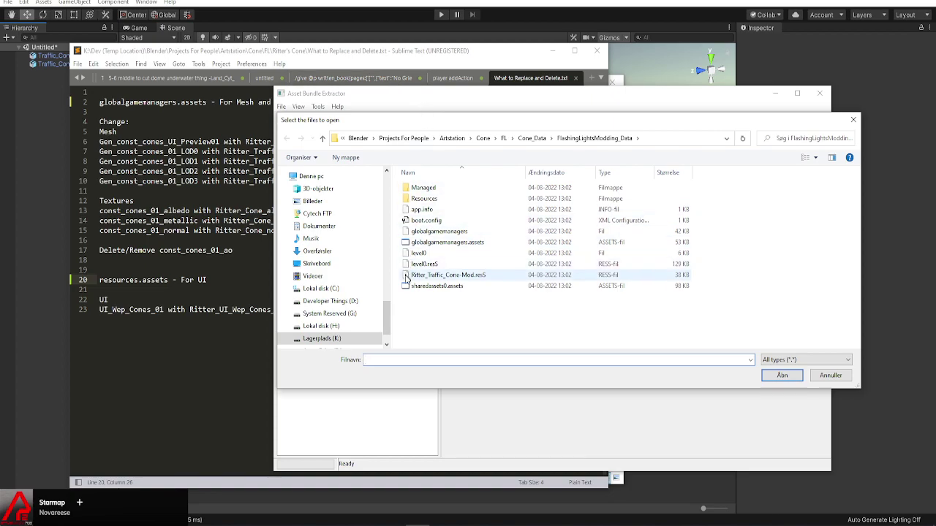
pyautogui.moveTo(387, 316); pyautogui.dragTo(392, 191)
pyautogui.scroll(2, 336, 219)
pyautogui.click(335, 222)
pyautogui.scroll(1, 449, 253)
pyautogui.doubleClick(439, 264)
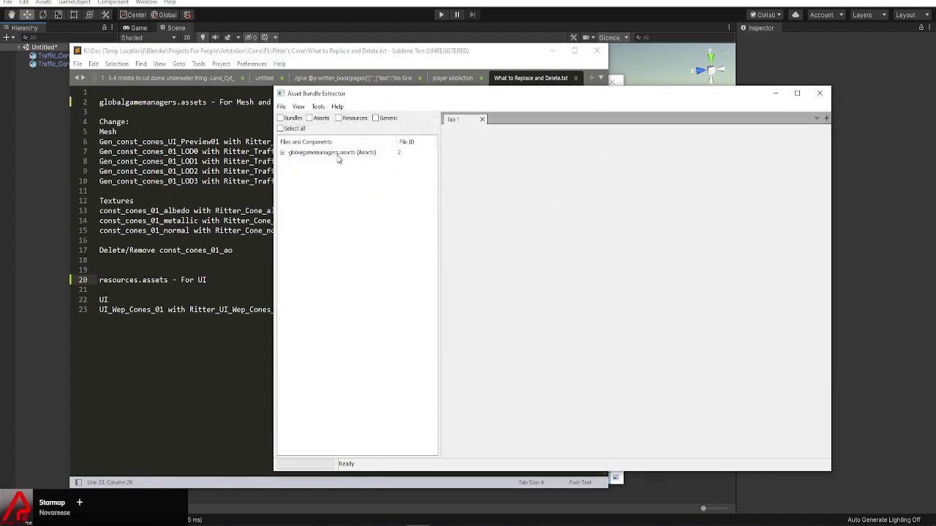
# Open resources.assets from the flashinglights_Data folder alongside globalgamemanagers.assets
pyautogui.click(281, 107)
pyautogui.click(289, 119)
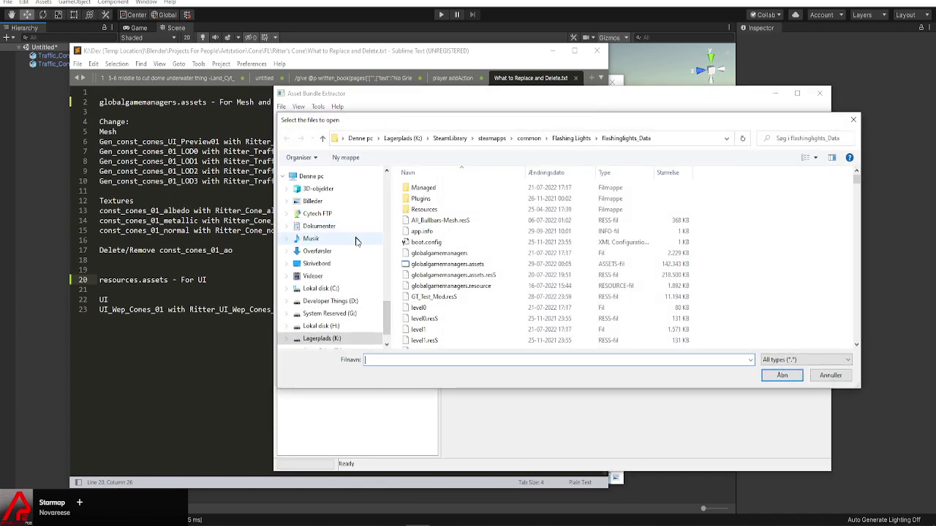
pyautogui.scroll(5, 355, 240)
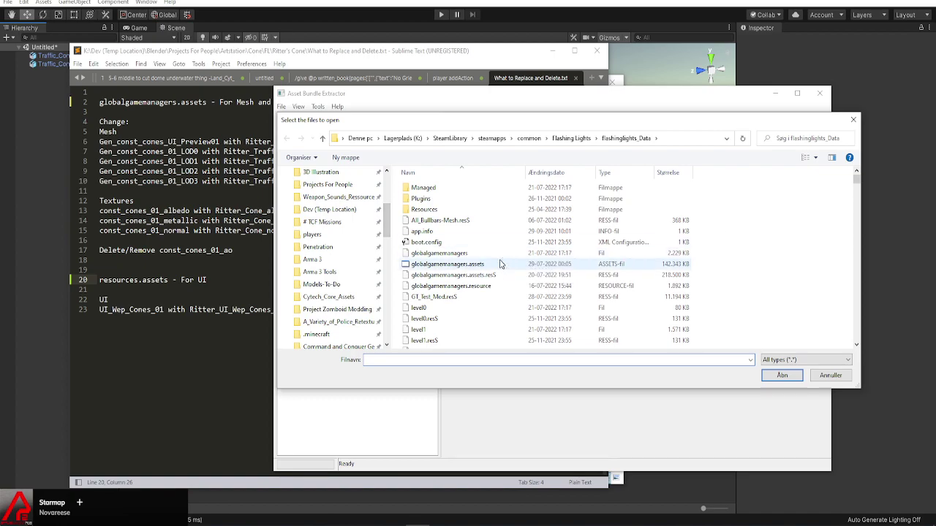
pyautogui.scroll(-5, 512, 264)
pyautogui.click(449, 188)
pyautogui.doubleClick(451, 189)
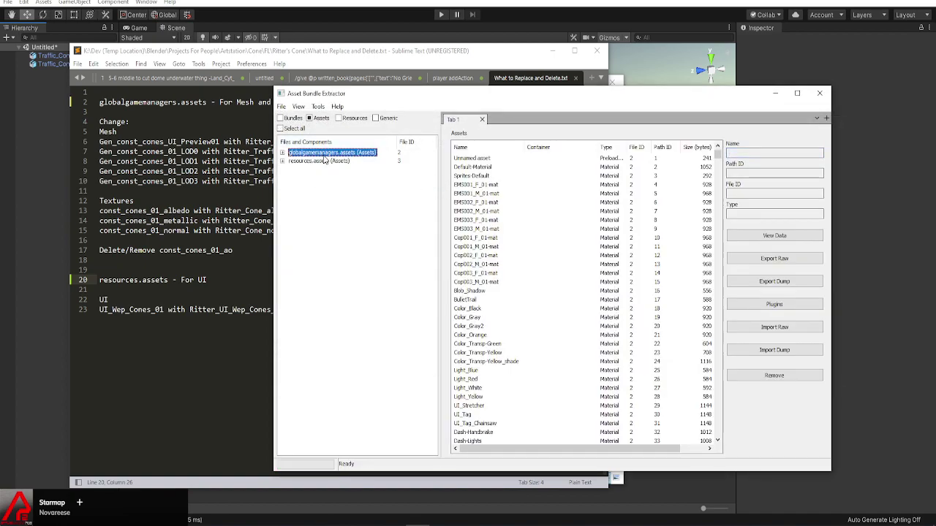
# Copy the mesh name Gen_const_cones_01_LOD0 from the notes and sort the asset list by type
pyautogui.moveTo(196, 152); pyautogui.dragTo(102, 152)
pyautogui.hotkey('ctrl', 'c')
pyautogui.hotkey('alt', 'Tab')
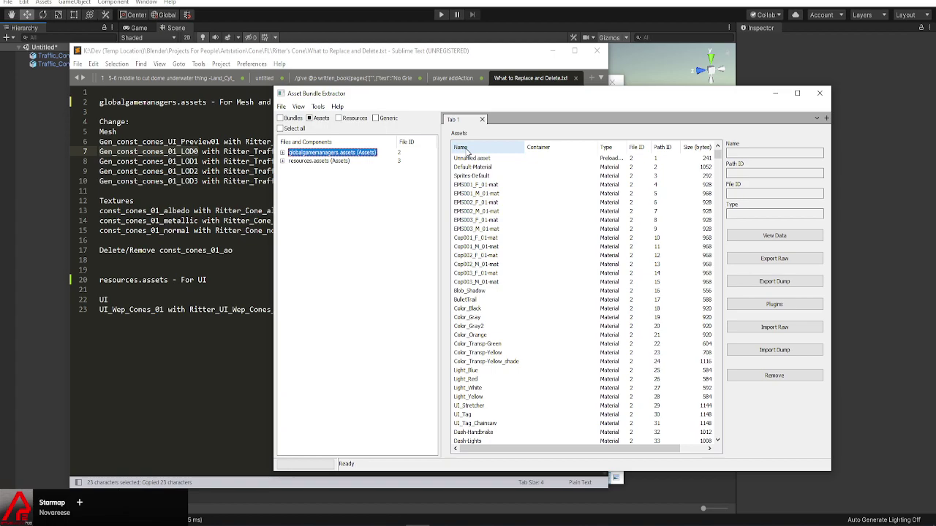
pyautogui.click(466, 148)
pyautogui.click(608, 148)
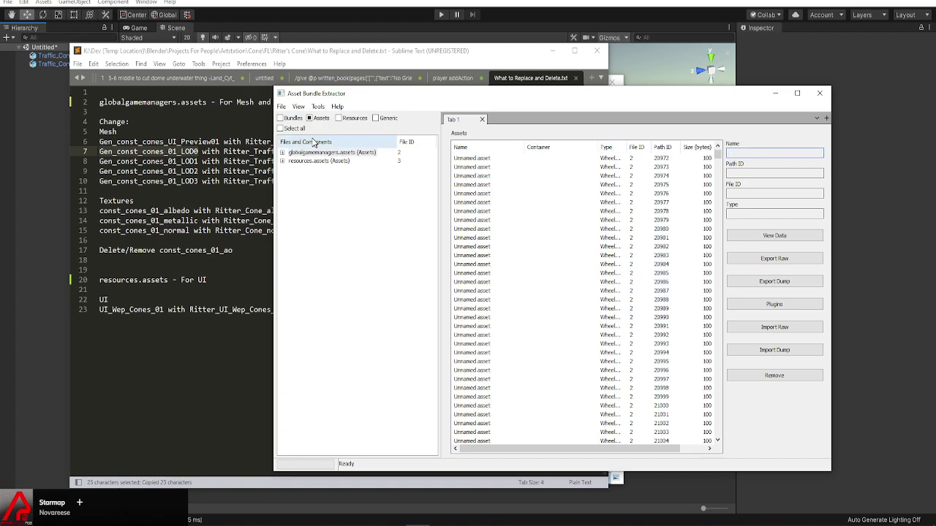
# Search globalgamemanagers.assets by name for Gen_const_cones_01_LOD0
pyautogui.click(302, 153)
pyautogui.click(298, 107)
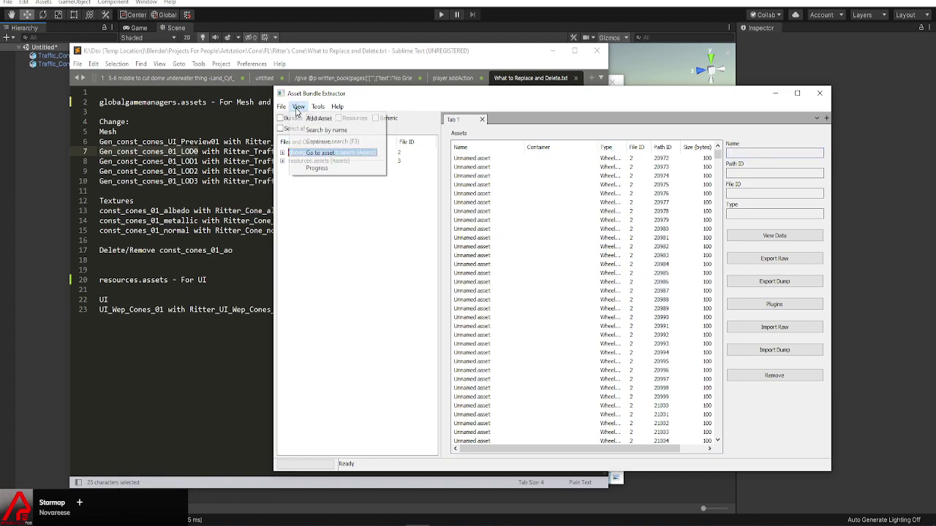
pyautogui.click(326, 129)
pyautogui.hotkey('ctrl', 'v')
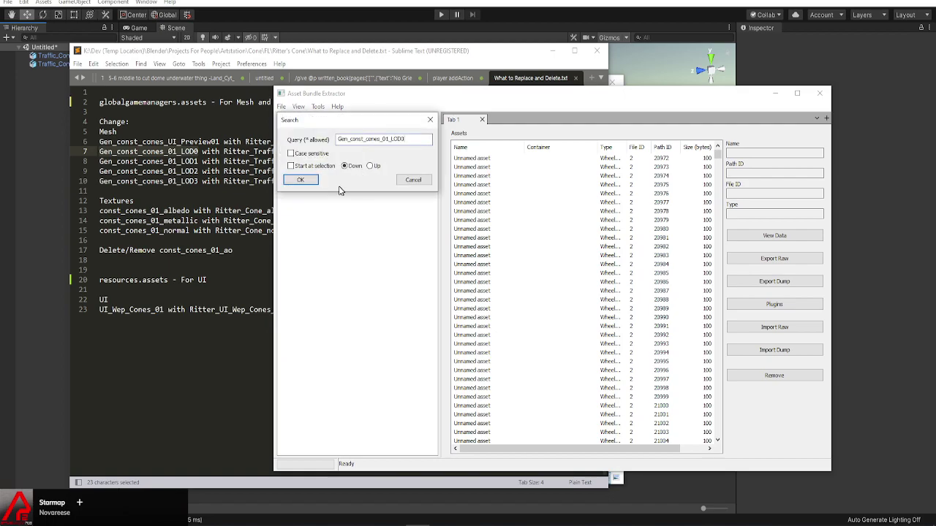
pyautogui.click(300, 180)
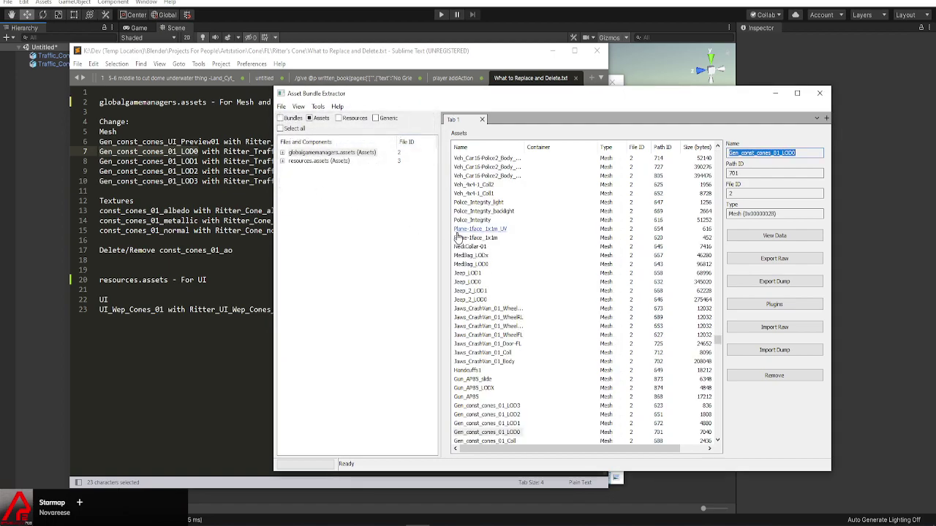
# Highlight the Gen_const_cones_01 LOD0 to LOD3 meshes and locate their replacement, Ritter_Traffic_Cone-Mesh.txt, in the Ritter's Cone folder
pyautogui.scroll(-3, 475, 253)
pyautogui.click(492, 355)
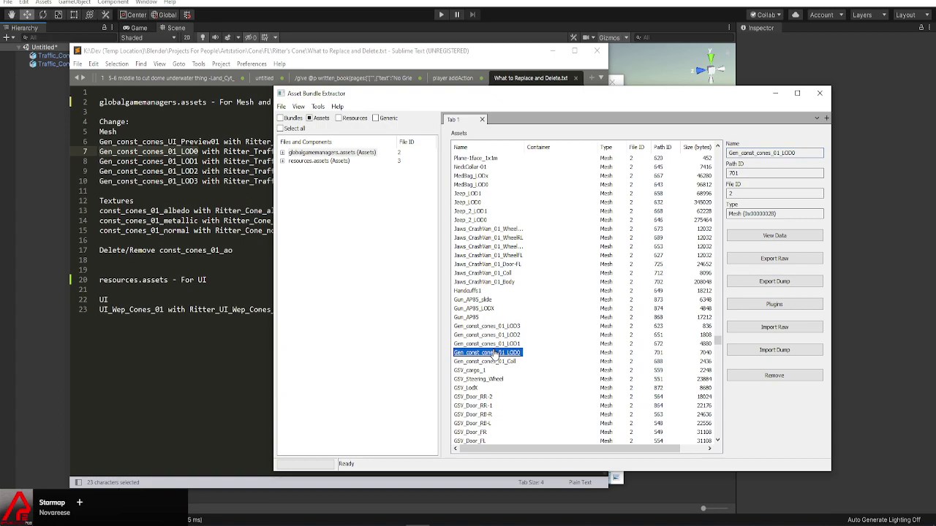
pyautogui.keyDown('shift'); pyautogui.click(490, 328); pyautogui.keyUp('shift')
pyautogui.scroll(-2, 490, 330)
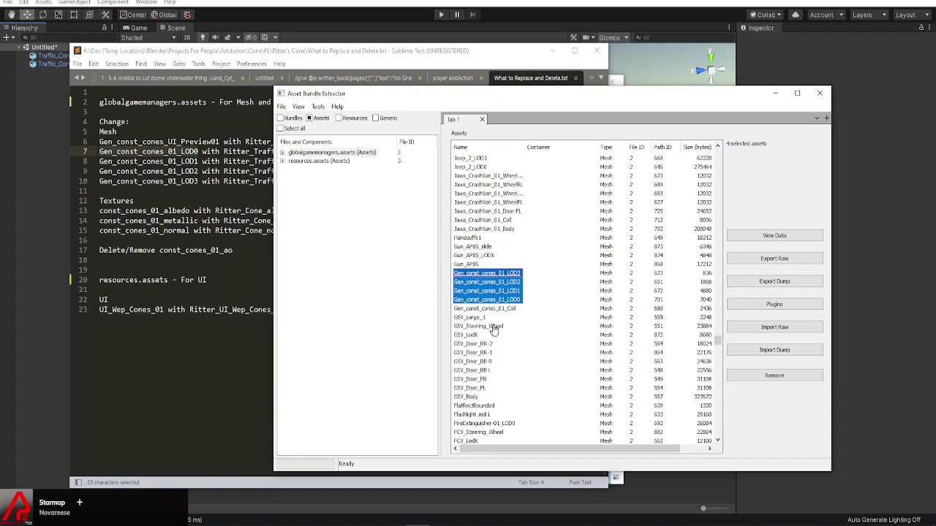
pyautogui.hotkey('alt', 'Tab')
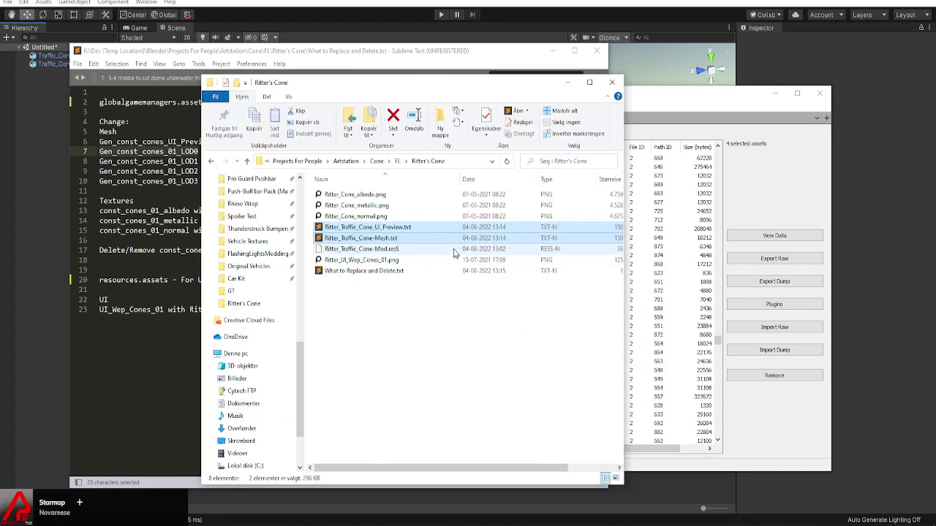
pyautogui.click(359, 239)
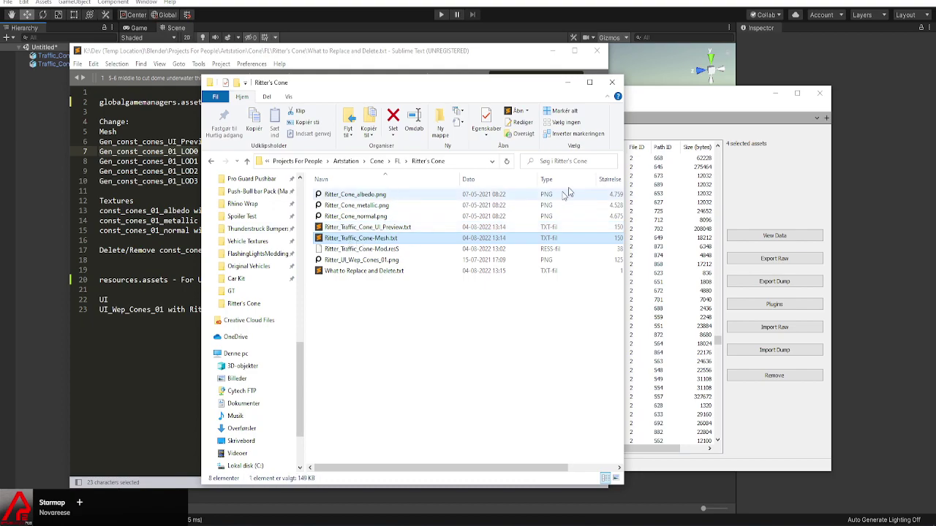
pyautogui.moveTo(515, 93)
pyautogui.mouseDown()
pyautogui.moveTo(552, 87)
pyautogui.moveTo(530, 84)
pyautogui.mouseUp()
pyautogui.click(544, 80)
# Import the Ritter_Traffic_Cone-Mesh.txt dump into Gen_const_cones_01_LOD0 and narrow the Path ID column to expose the Modified column
pyautogui.click(515, 299)
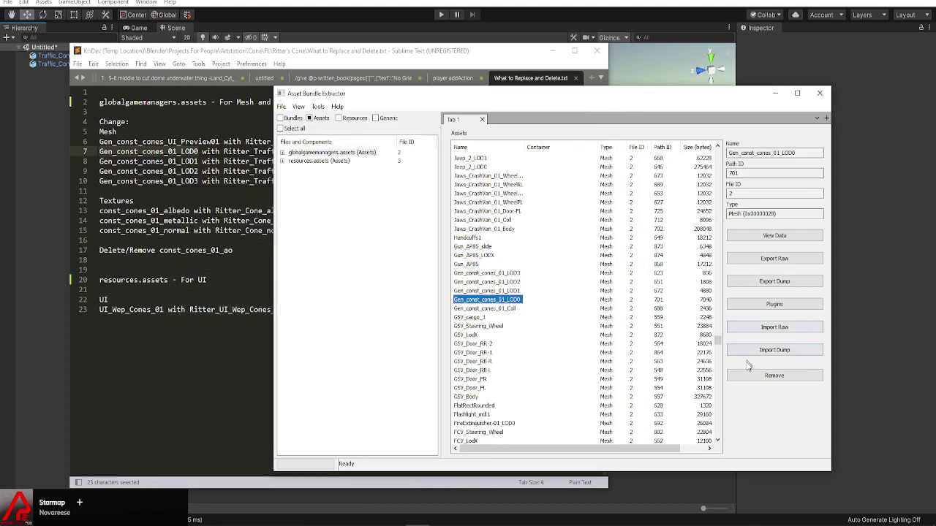
pyautogui.click(760, 352)
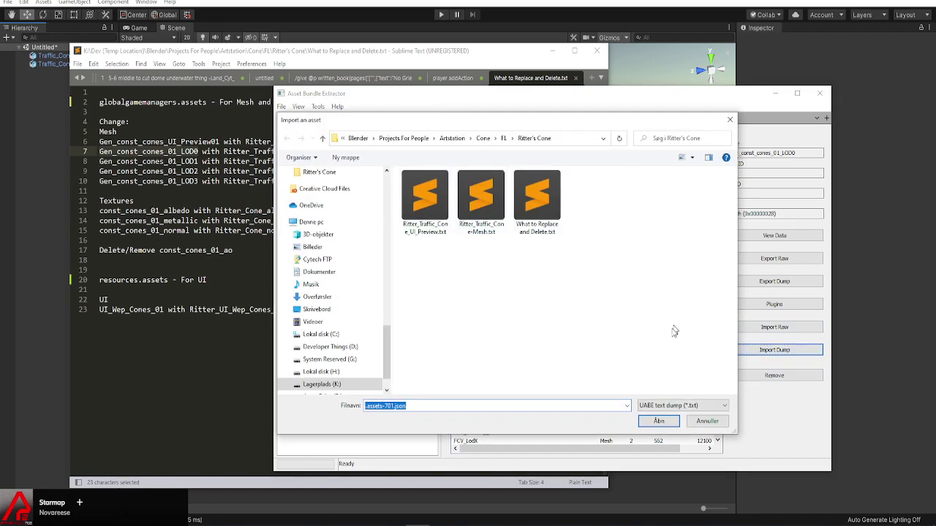
pyautogui.click(682, 157)
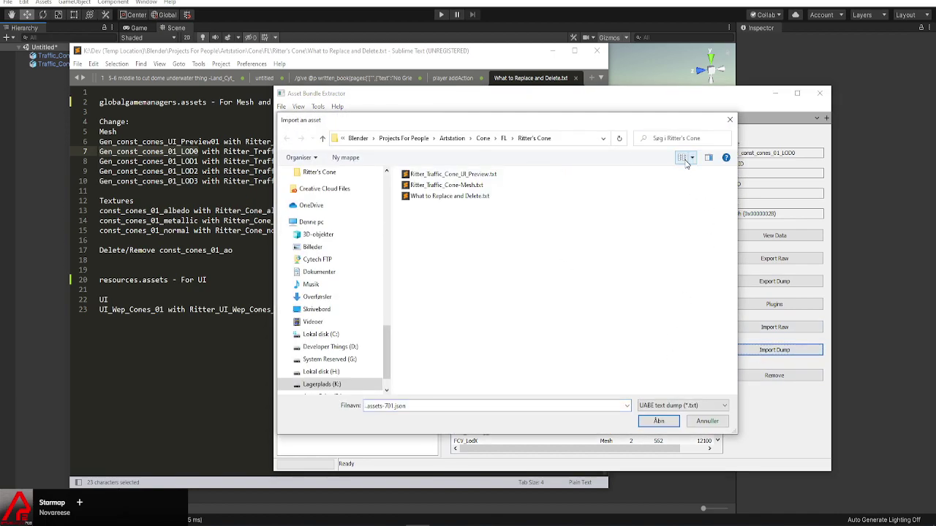
pyautogui.doubleClick(467, 186)
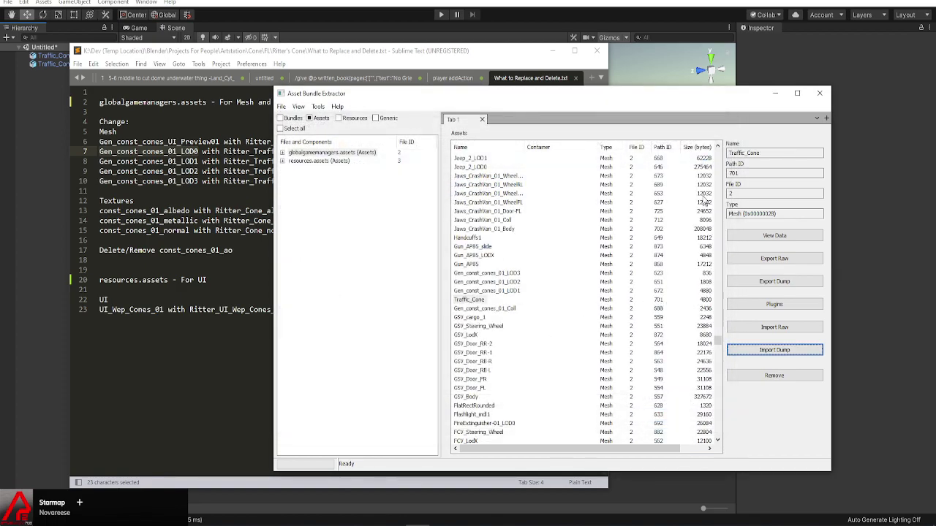
pyautogui.moveTo(674, 147); pyautogui.dragTo(649, 147)
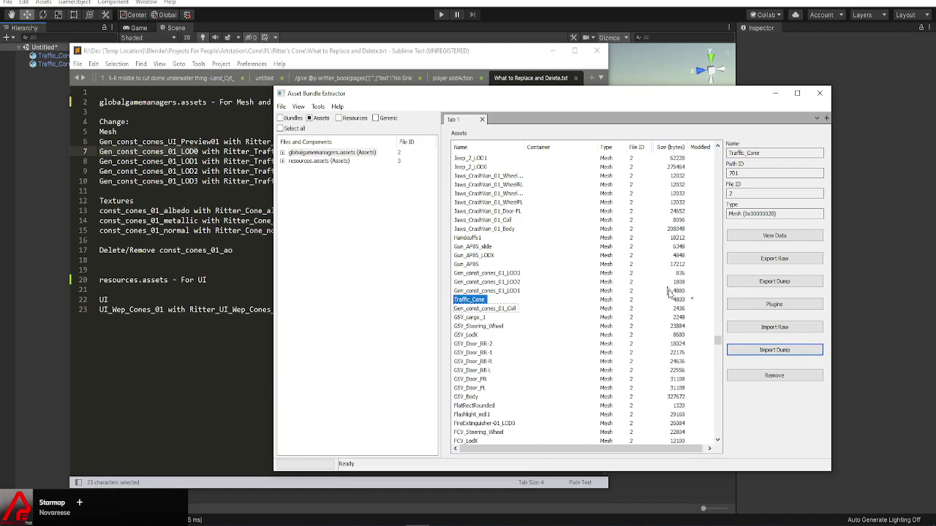
# Check the Traffic_Cone object in Blender, return to Asset Bundle Extractor, and import Ritter_Traffic_Cone-Mesh.txt into Gen_const_cones_01_LOD1
pyautogui.click(522, 293)
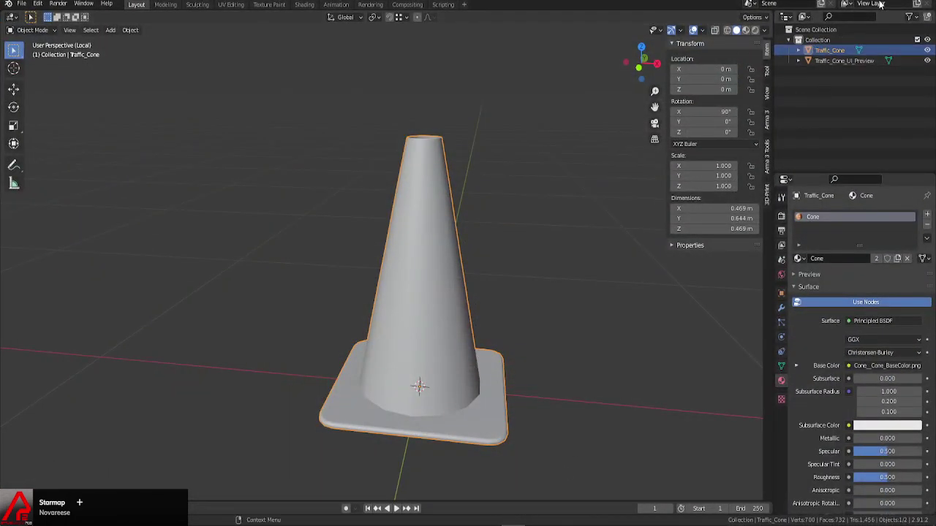
pyautogui.click(799, 50)
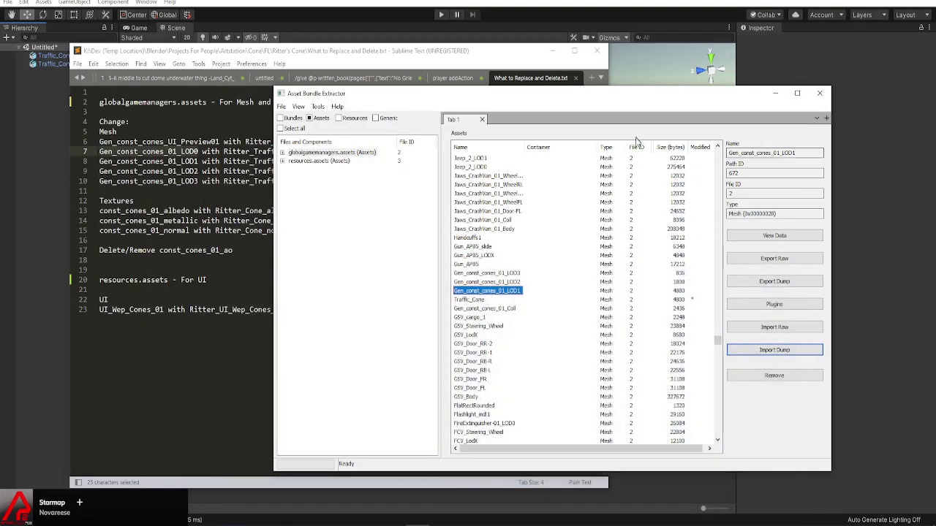
pyautogui.click(480, 292)
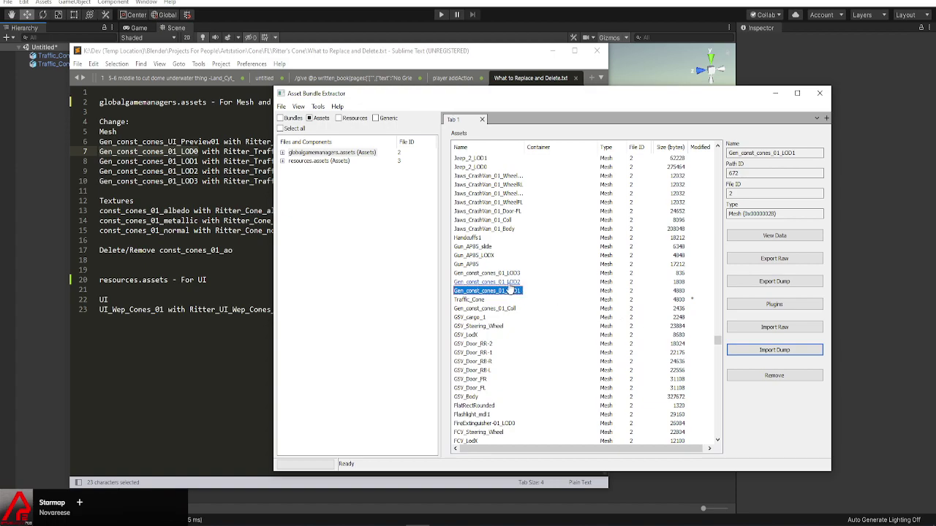
pyautogui.click(751, 352)
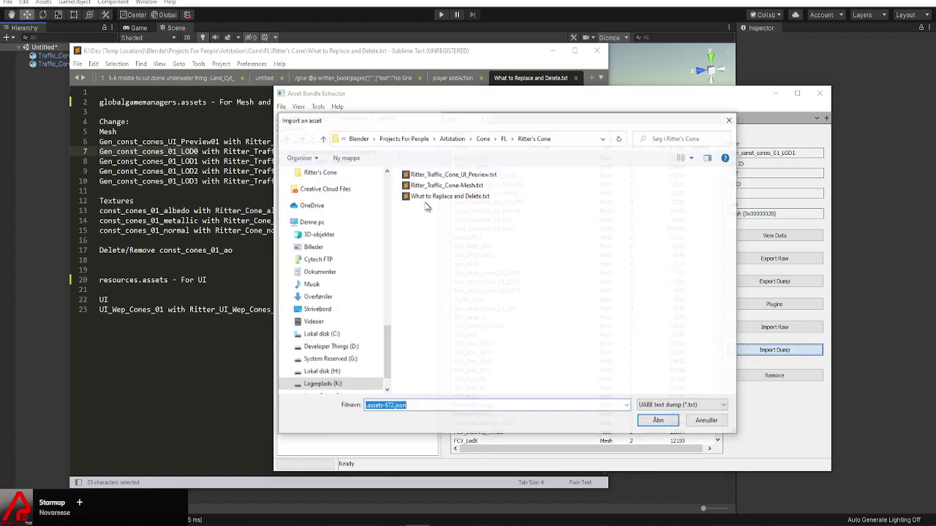
pyautogui.doubleClick(447, 185)
# Import the Ritter_Traffic_Cone-Mesh.txt dump into Gen_const_cones_01_LOD2 and Gen_const_cones_01_LOD3
pyautogui.click(487, 281)
pyautogui.click(774, 350)
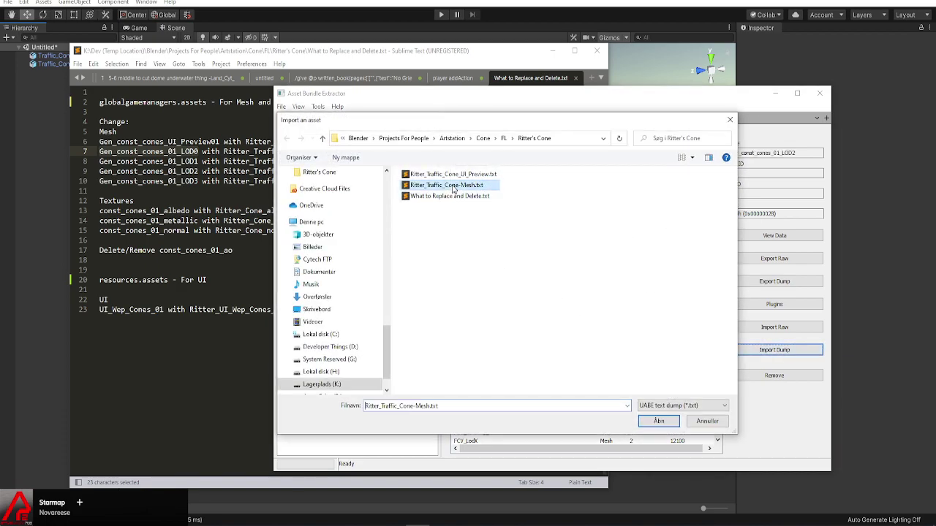
pyautogui.doubleClick(453, 187)
pyautogui.click(483, 274)
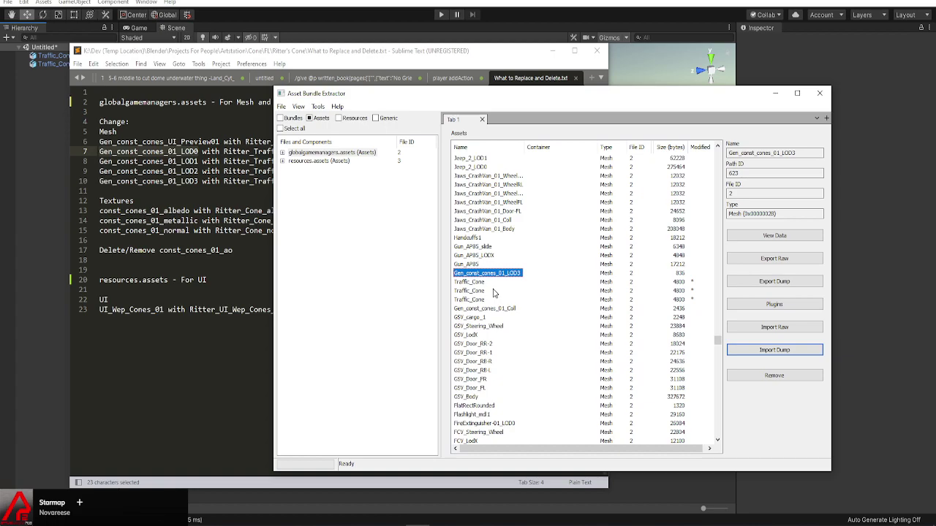
pyautogui.click(774, 350)
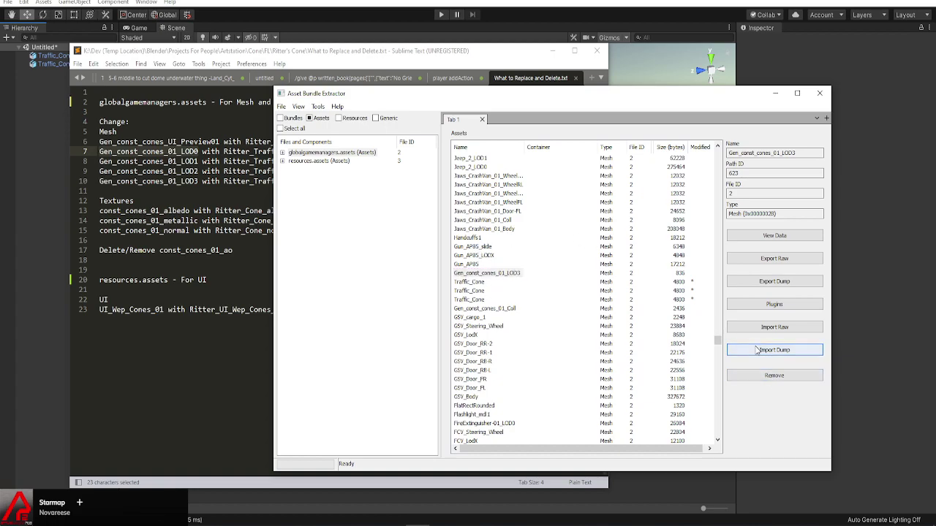
pyautogui.doubleClick(441, 185)
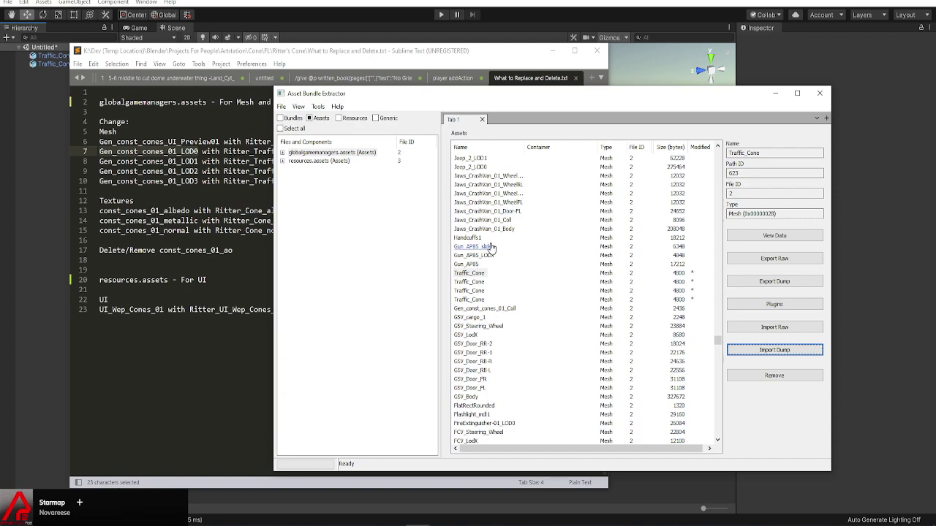
# Copy the texture name const_cones_01_albedo from the notes and search the asset list for it
pyautogui.click(142, 191)
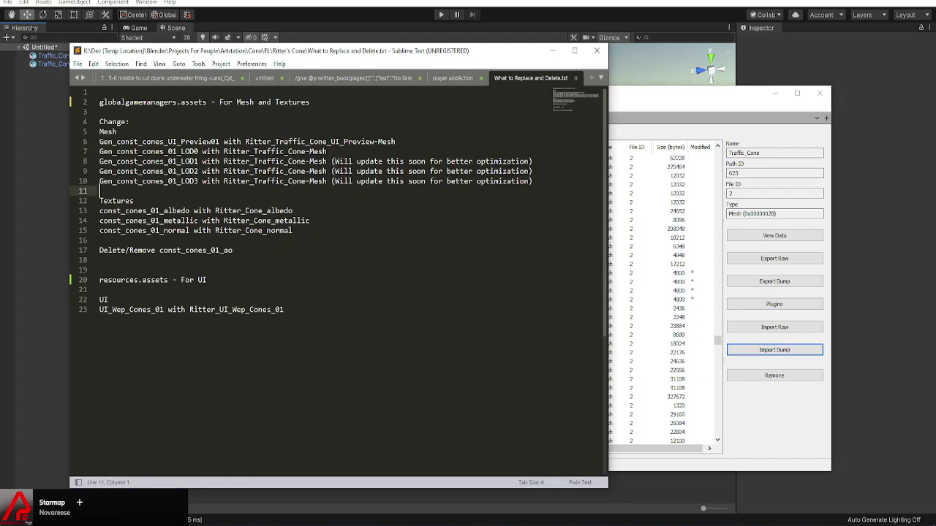
pyautogui.doubleClick(179, 211)
pyautogui.hotkey('ctrl', 'c')
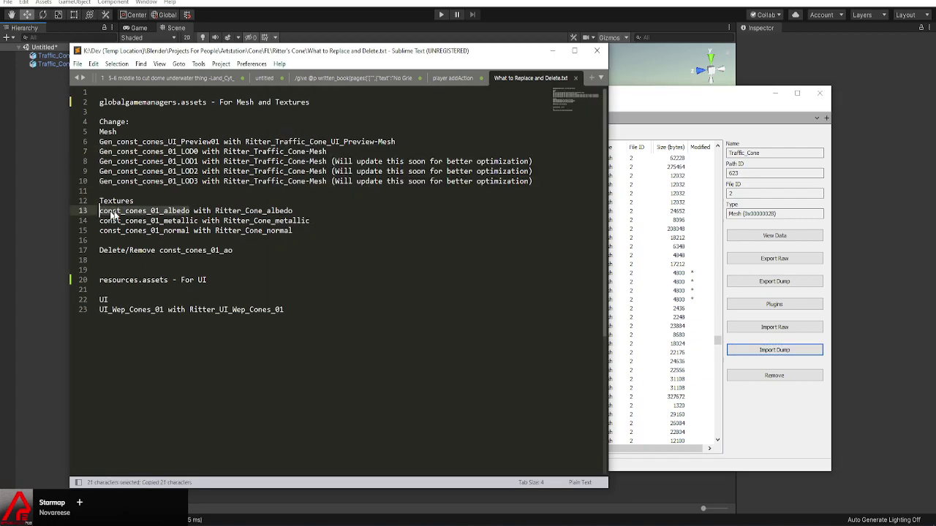
pyautogui.click(644, 108)
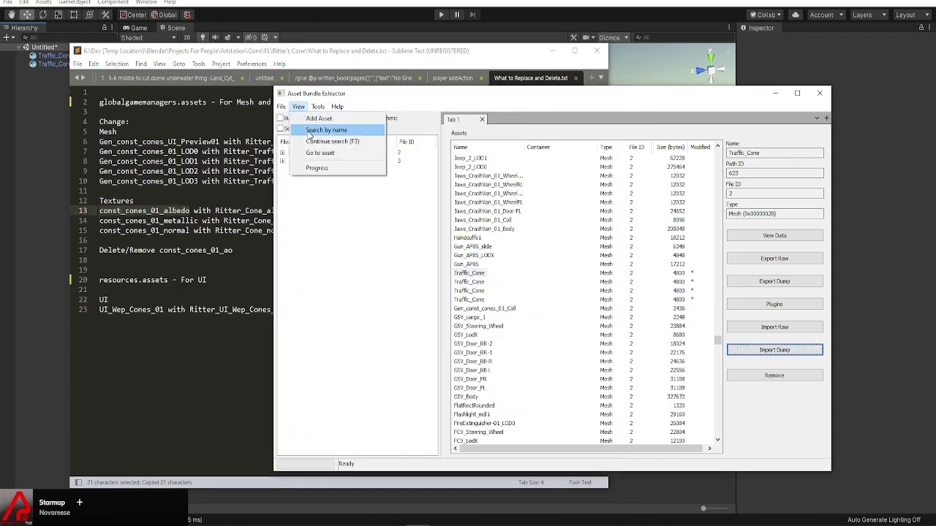
pyautogui.click(326, 130)
pyautogui.doubleClick(364, 142)
pyautogui.hotkey('ctrl', 'v')
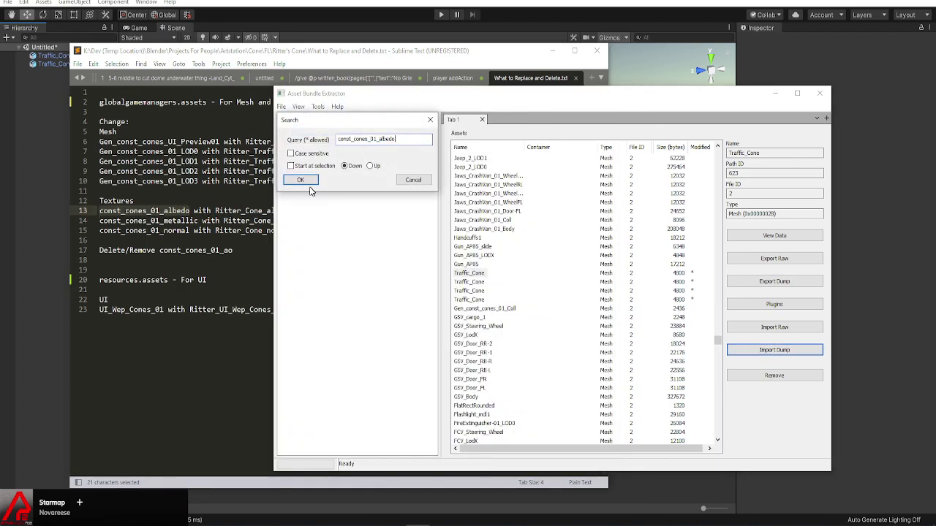
pyautogui.click(300, 180)
pyautogui.scroll(-1, 501, 285)
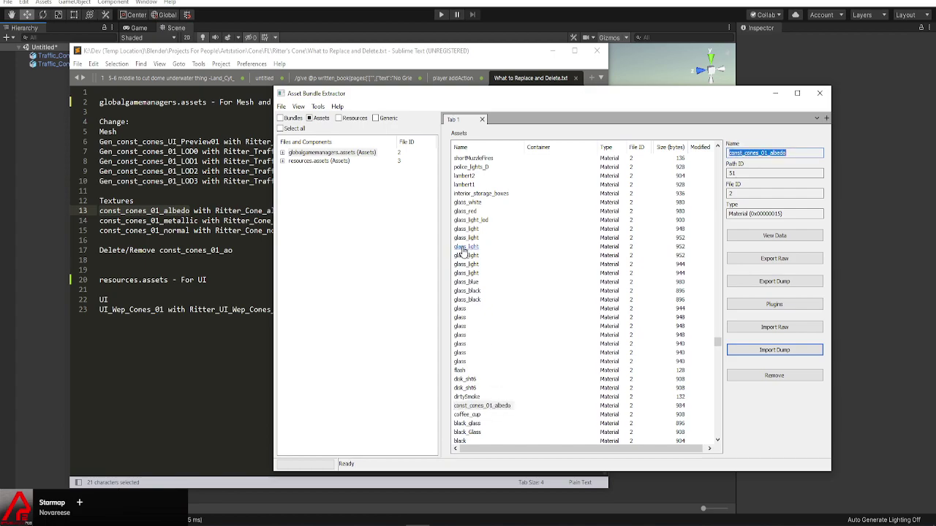
# Repeat the name search for const_cones_01_albedo to reach its Texture2D asset and the neighbouring cone textures
pyautogui.click(309, 118)
pyautogui.click(299, 108)
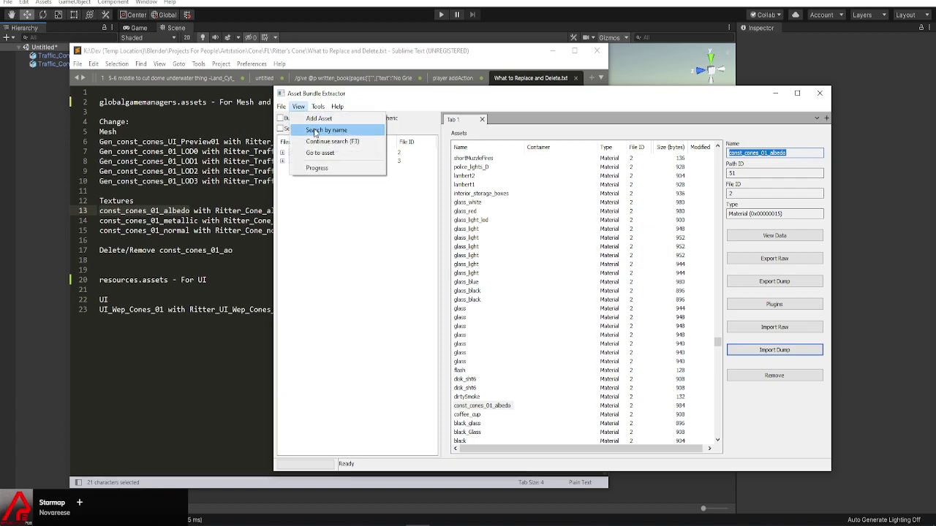
pyautogui.click(318, 131)
pyautogui.click(300, 180)
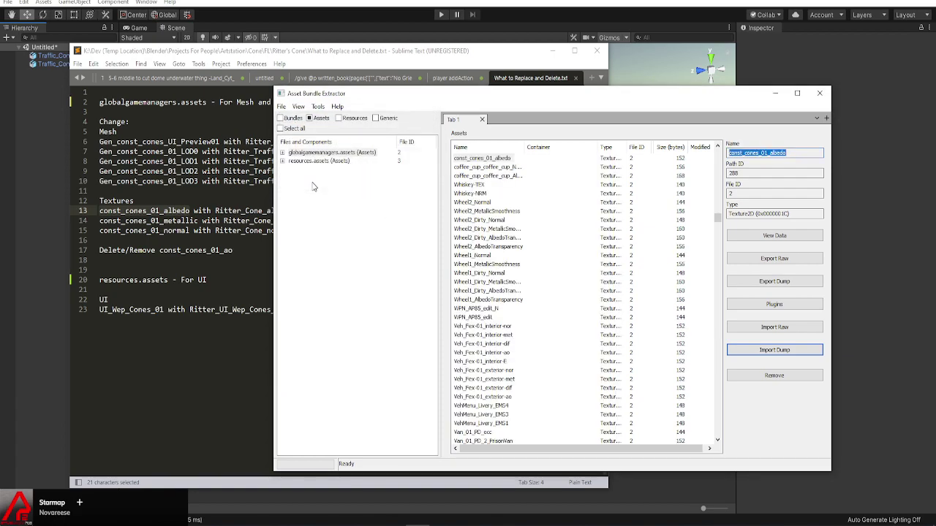
pyautogui.scroll(1, 491, 229)
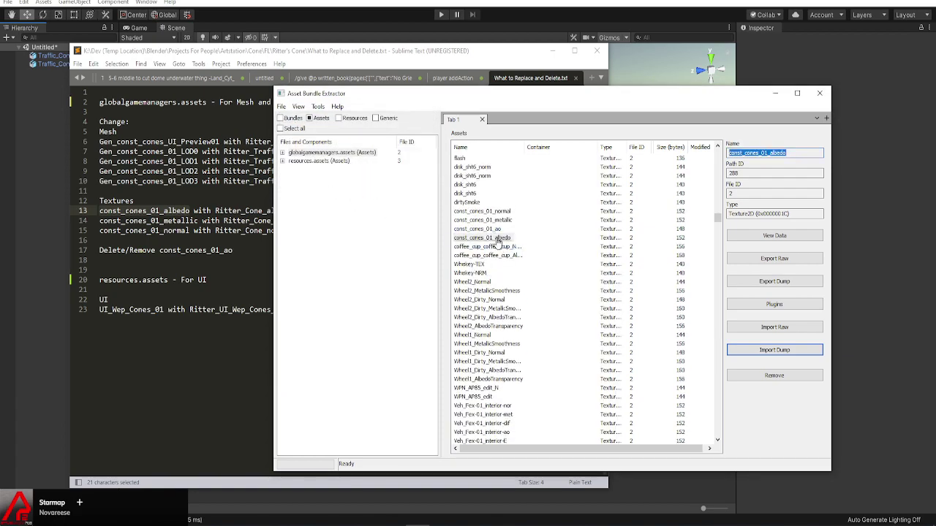
pyautogui.click(299, 108)
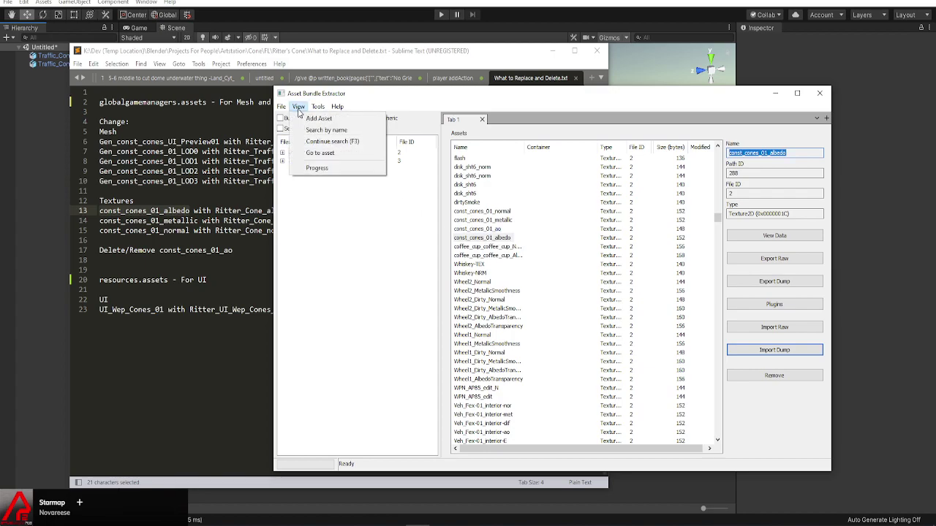
pyautogui.click(318, 131)
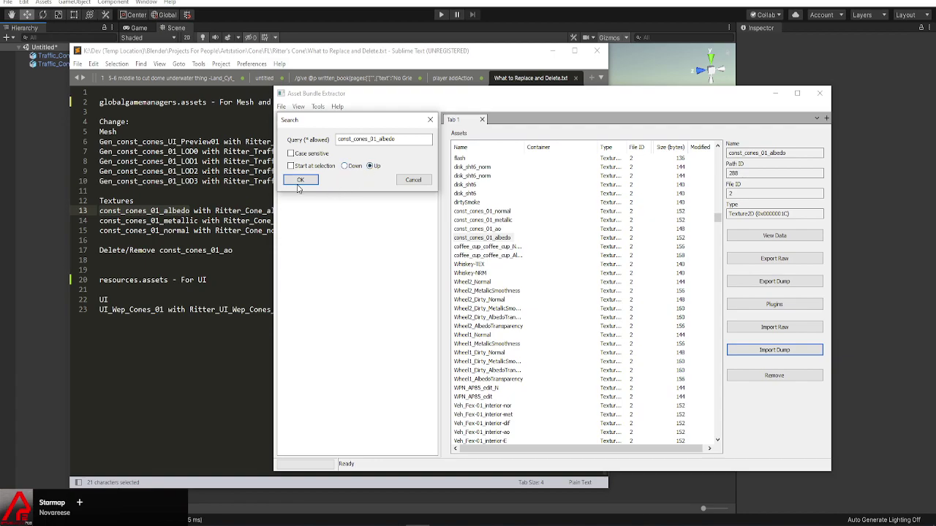
pyautogui.click(413, 181)
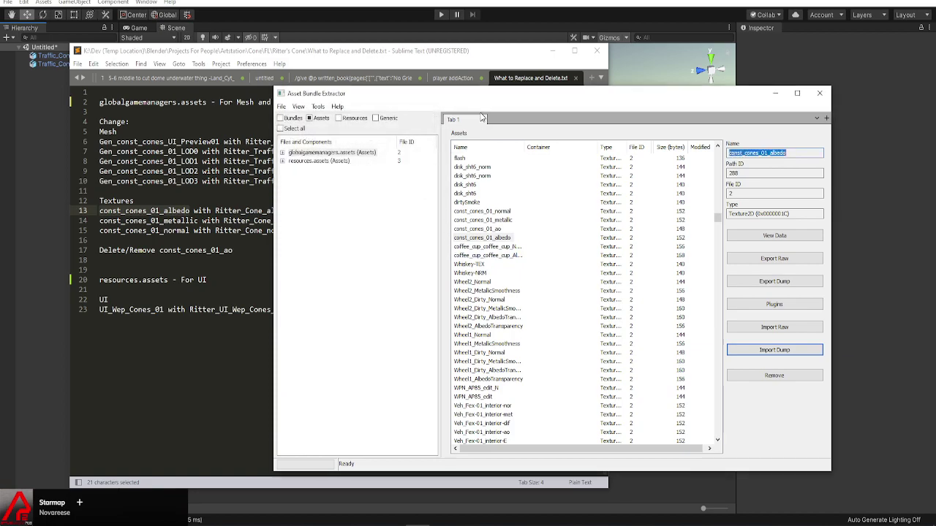
# Load Ritter_Cone_albedo.png into the const_cones_01_albedo texture and set its texture format to DXT1
pyautogui.click(493, 240)
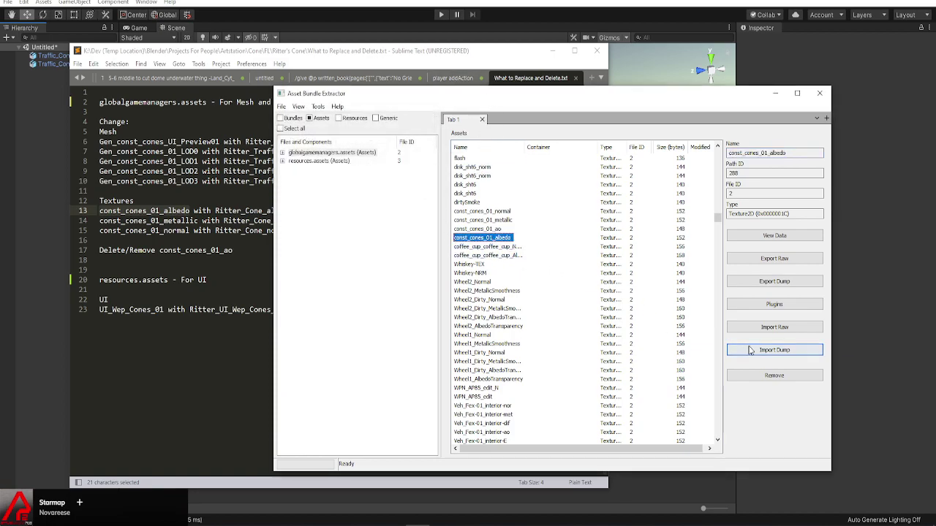
pyautogui.click(774, 304)
pyautogui.click(748, 341)
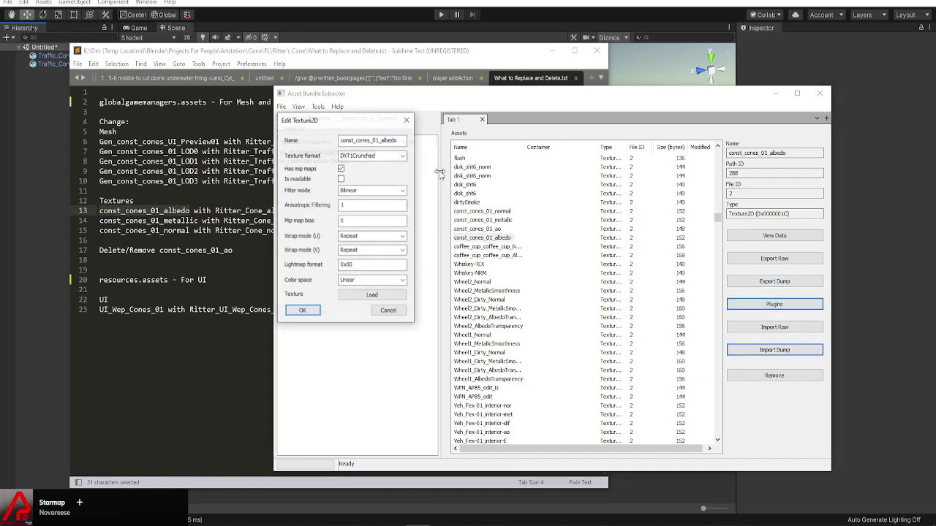
pyautogui.click(372, 295)
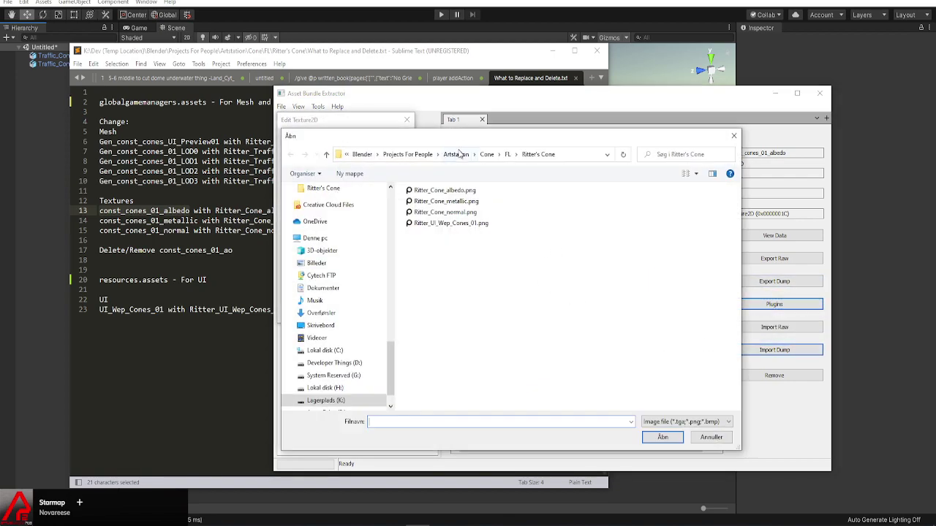
pyautogui.moveTo(470, 95); pyautogui.dragTo(586, 207)
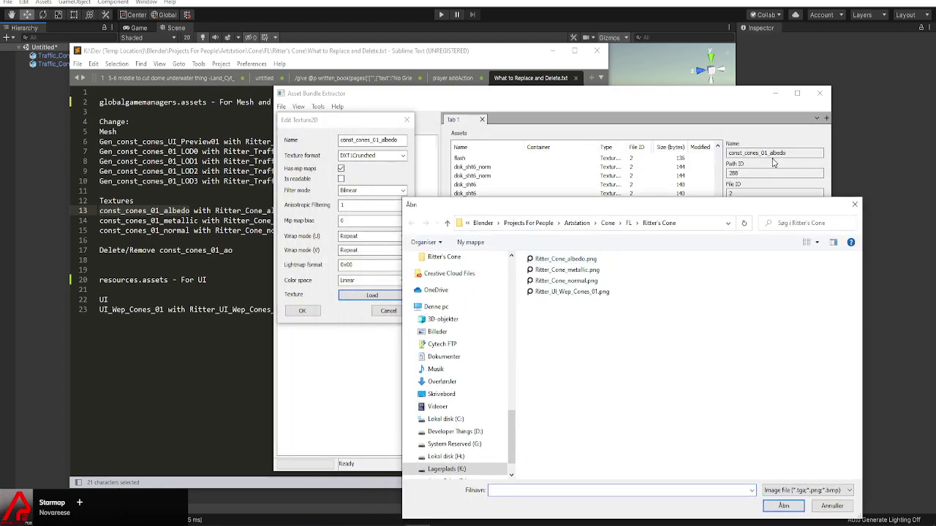
pyautogui.doubleClick(578, 260)
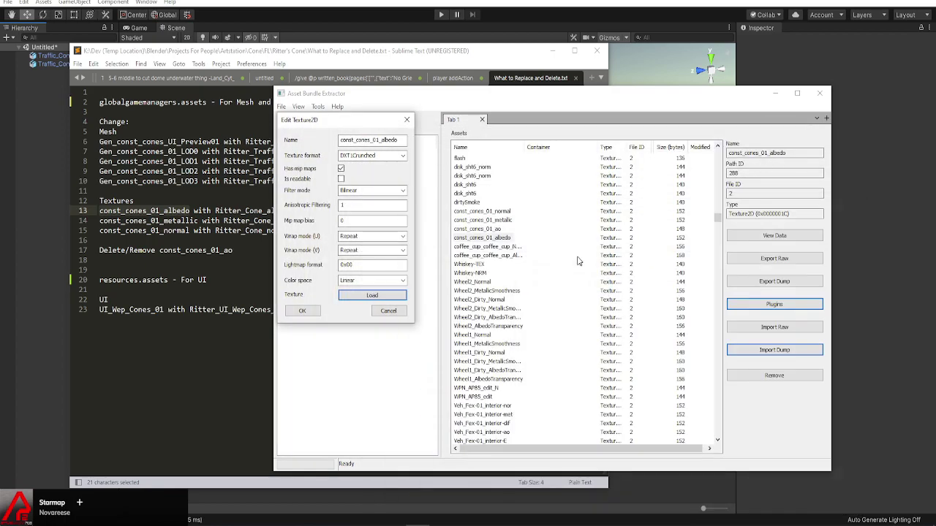
pyautogui.click(401, 158)
pyautogui.click(402, 169)
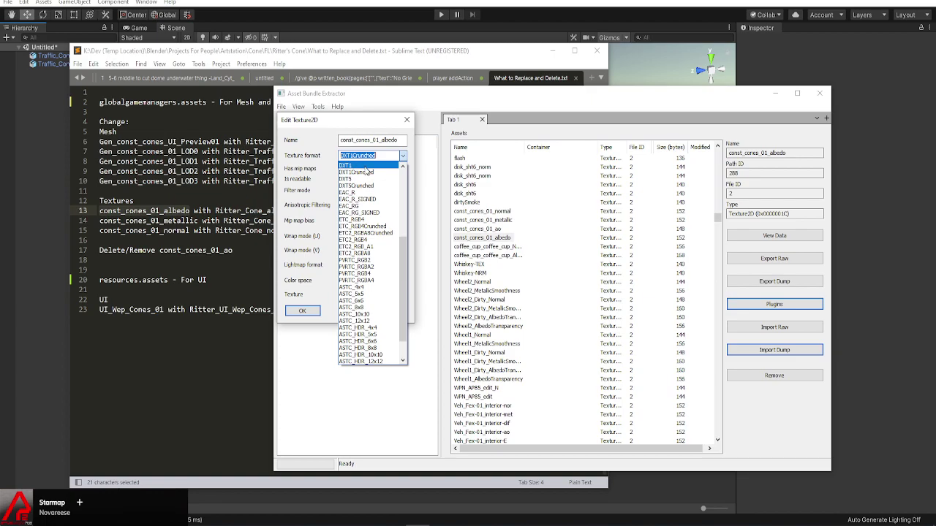
pyautogui.click(359, 165)
pyautogui.click(371, 295)
pyautogui.click(349, 170)
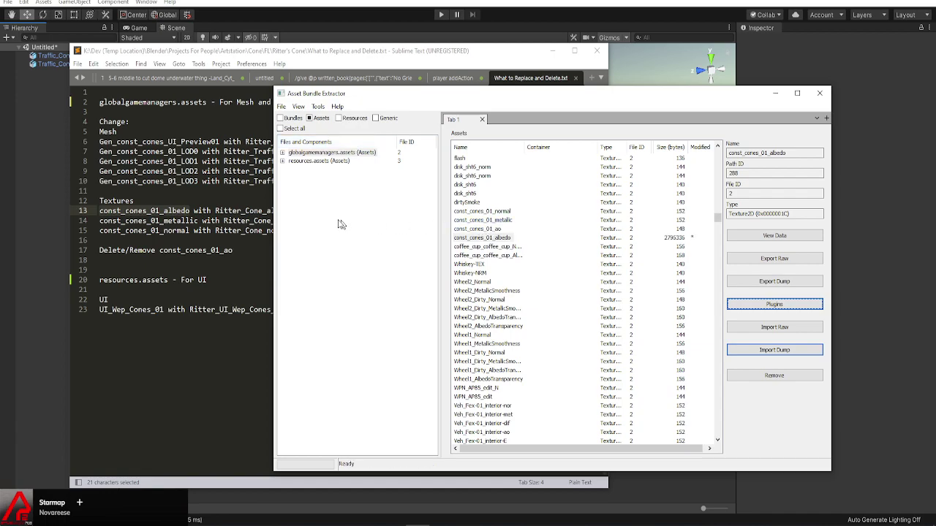
# Remove the const_cones_01_ao texture from the globalgamemanagers.assets asset list
pyautogui.click(496, 230)
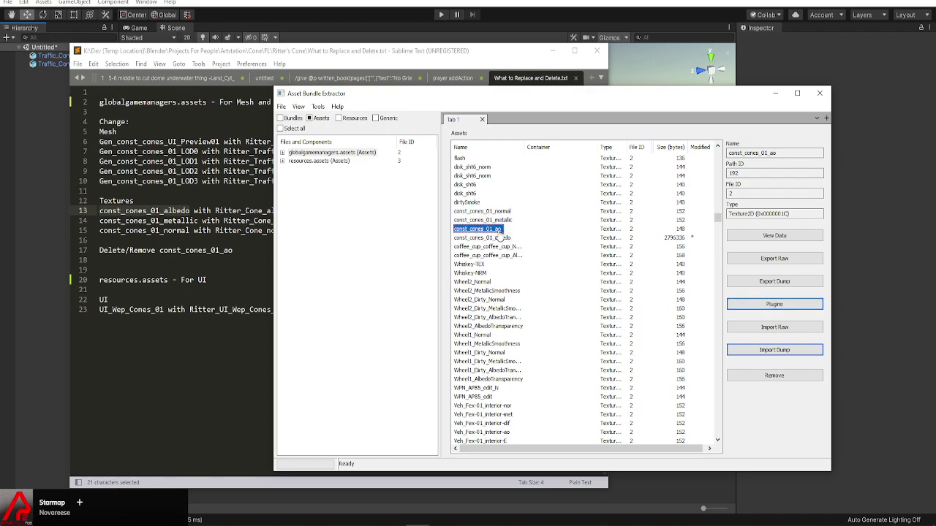
pyautogui.click(750, 377)
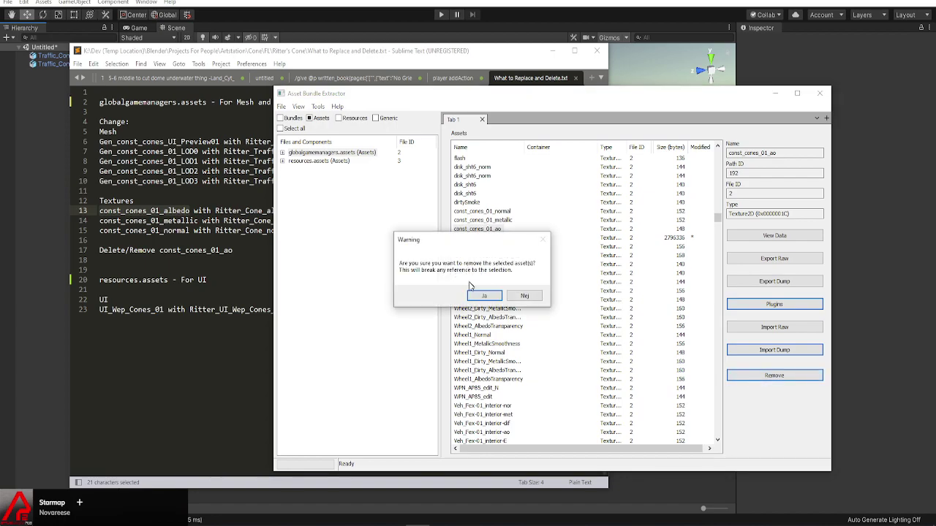
pyautogui.click(479, 297)
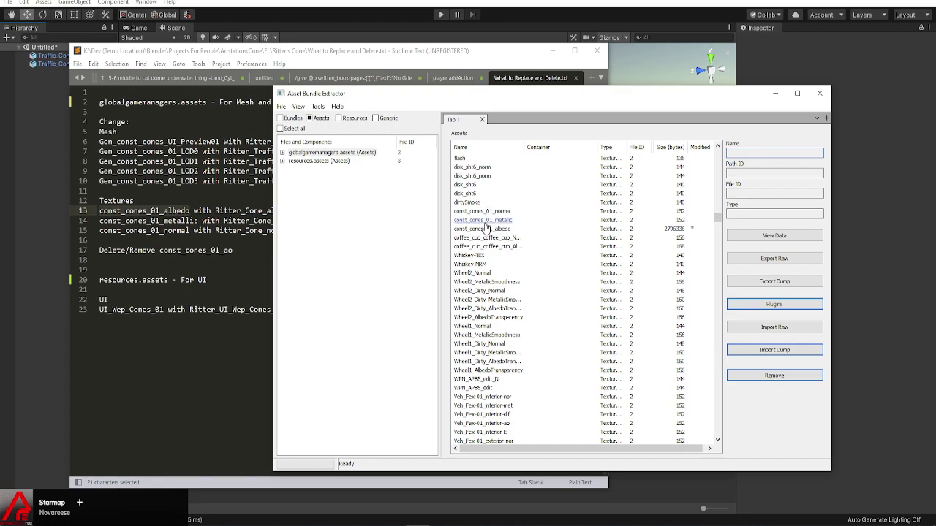
# Load Ritter_Cone_metallic.png into the const_cones_01_metallic texture with DXT1 format and Normal (multithread) quality
pyautogui.click(484, 220)
pyautogui.click(775, 304)
pyautogui.click(747, 339)
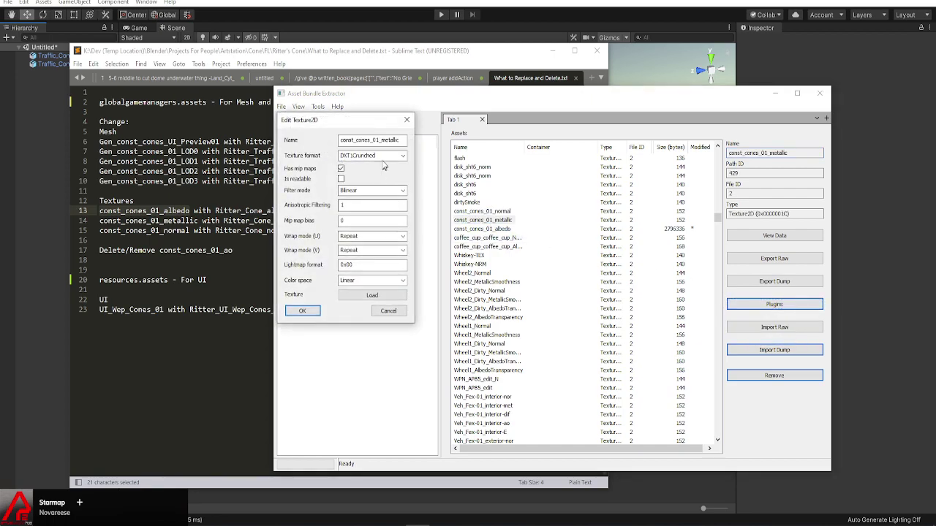
pyautogui.click(381, 295)
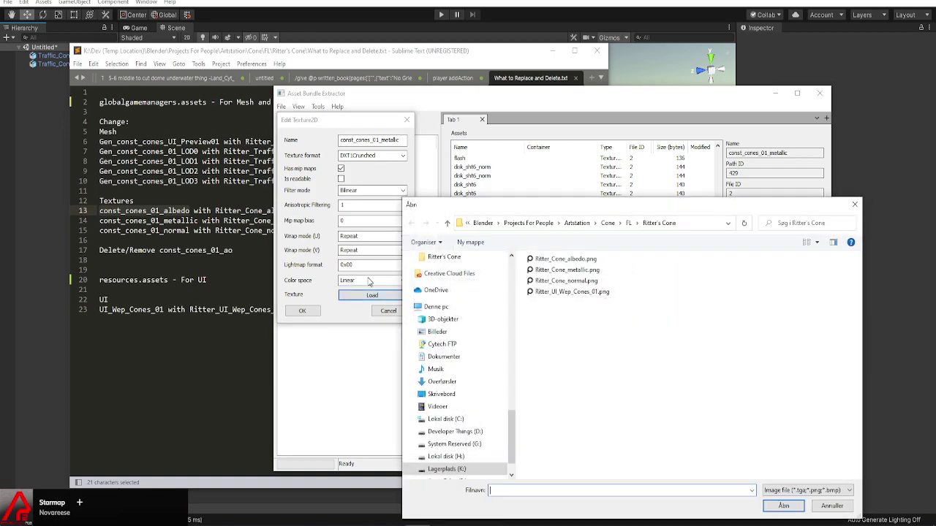
pyautogui.doubleClick(567, 270)
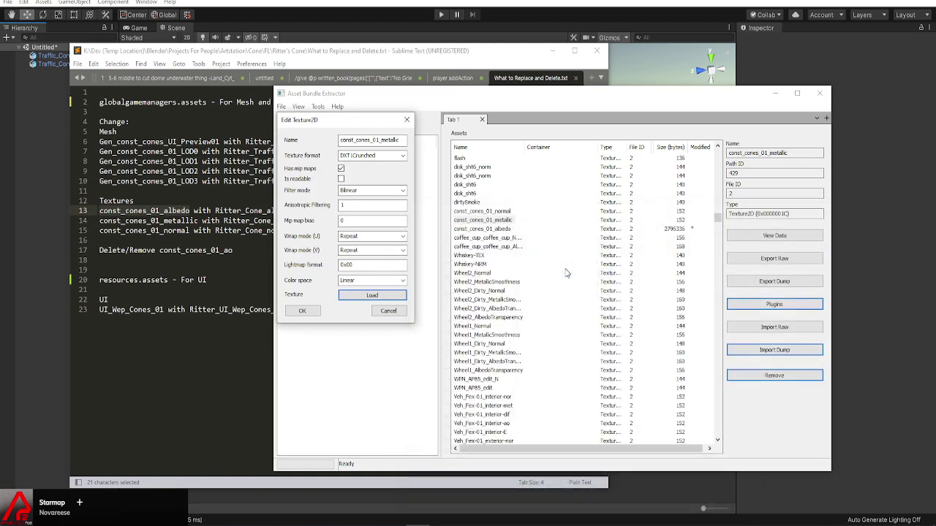
pyautogui.click(403, 157)
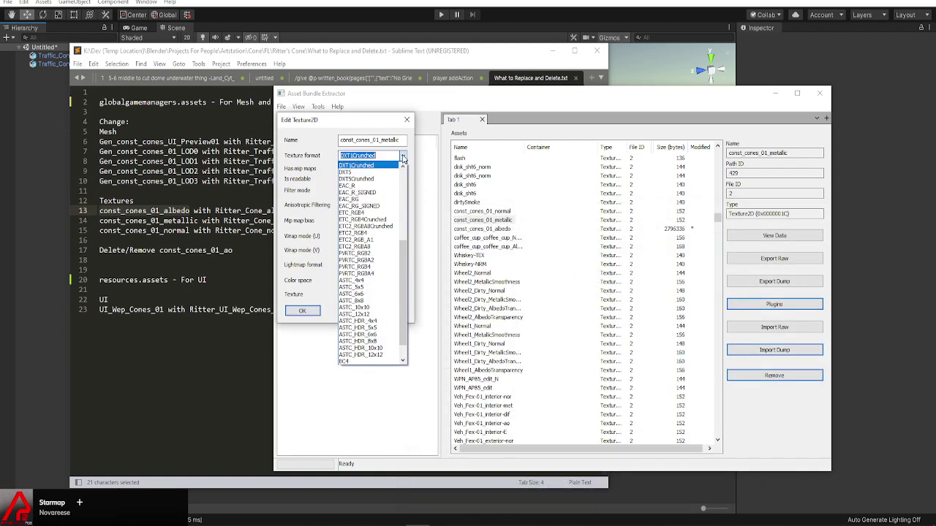
pyautogui.click(402, 166)
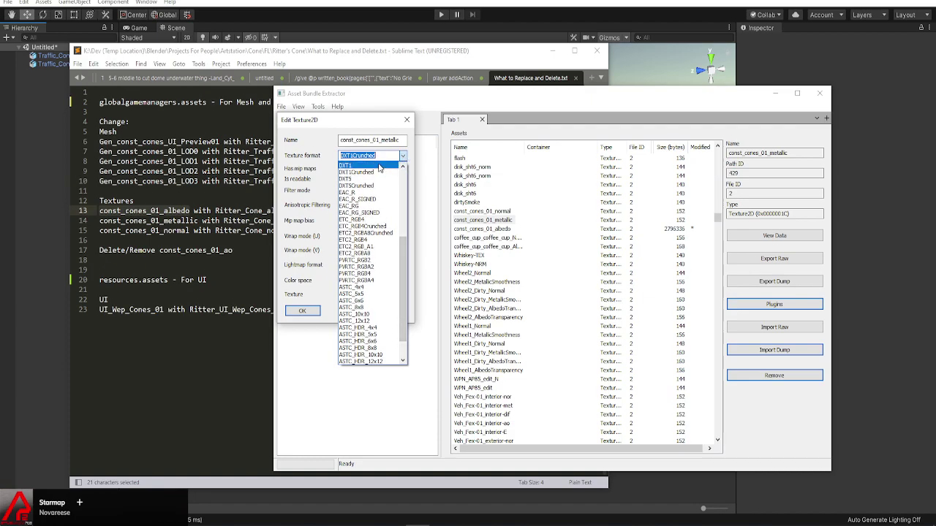
pyautogui.click(380, 166)
pyautogui.click(302, 310)
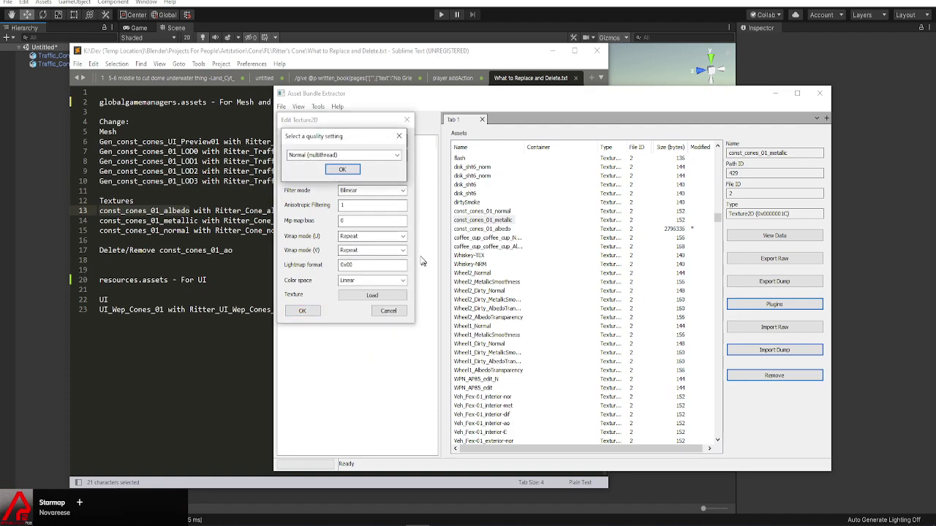
pyautogui.click(343, 170)
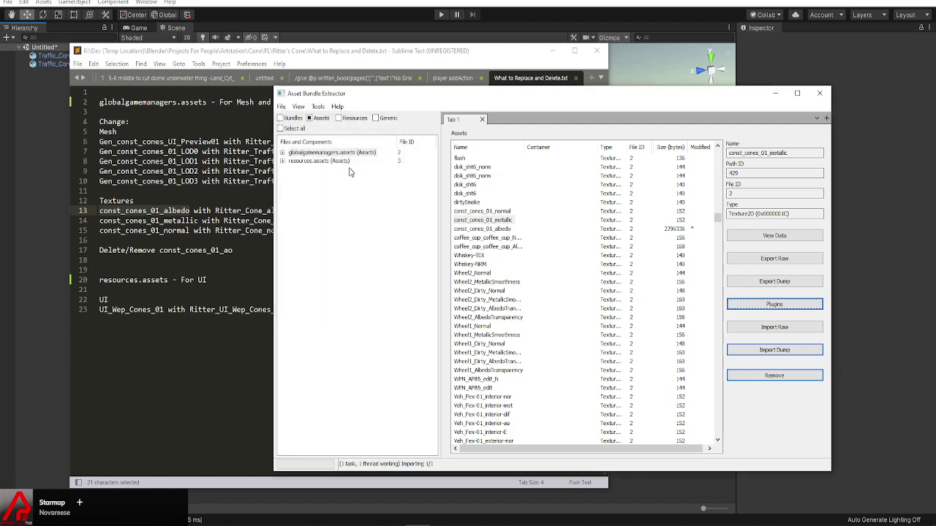
# Load Ritter_Cone_normal.png into the const_cones_01_normal texture and set its texture format to DXT5
pyautogui.click(478, 211)
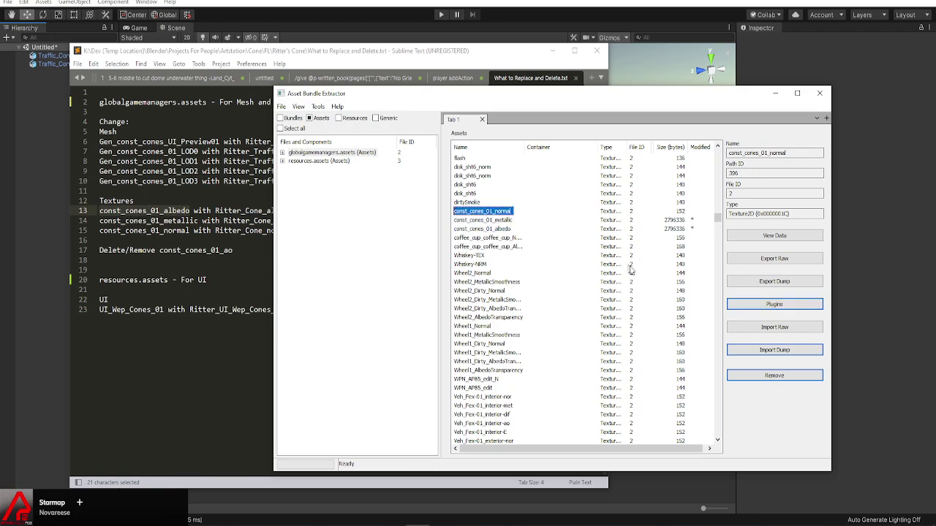
pyautogui.click(757, 304)
pyautogui.click(757, 343)
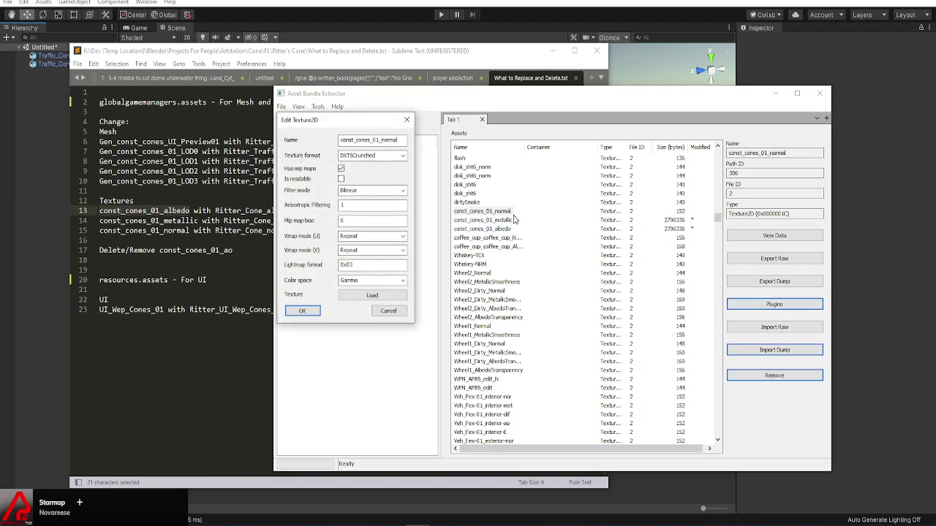
pyautogui.click(372, 294)
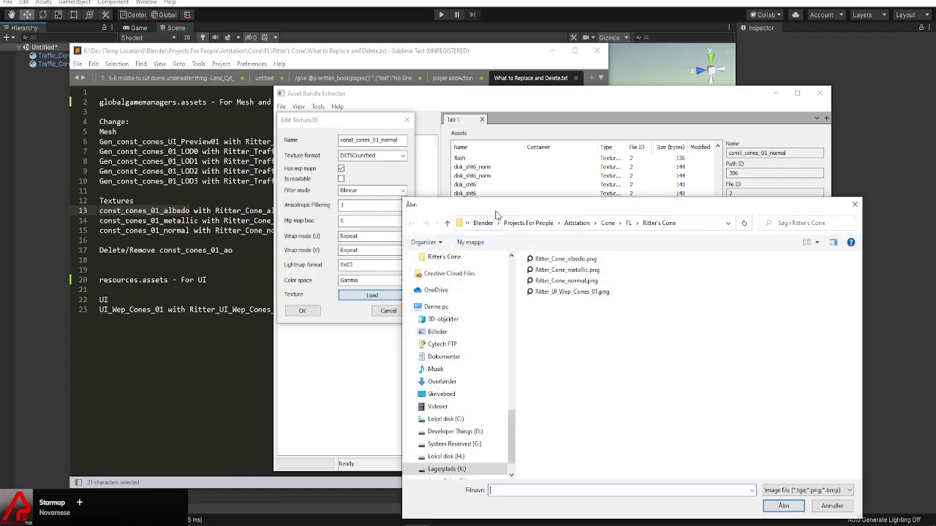
pyautogui.doubleClick(566, 281)
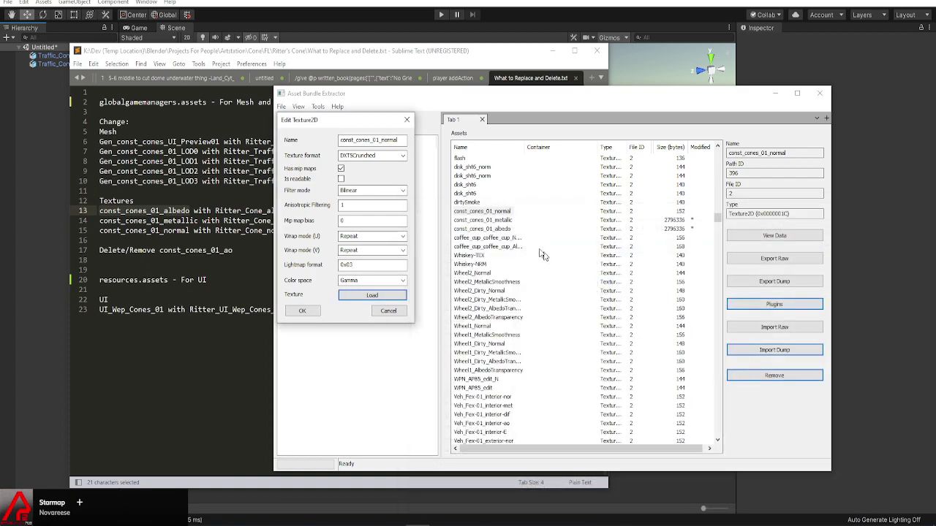
pyautogui.click(402, 157)
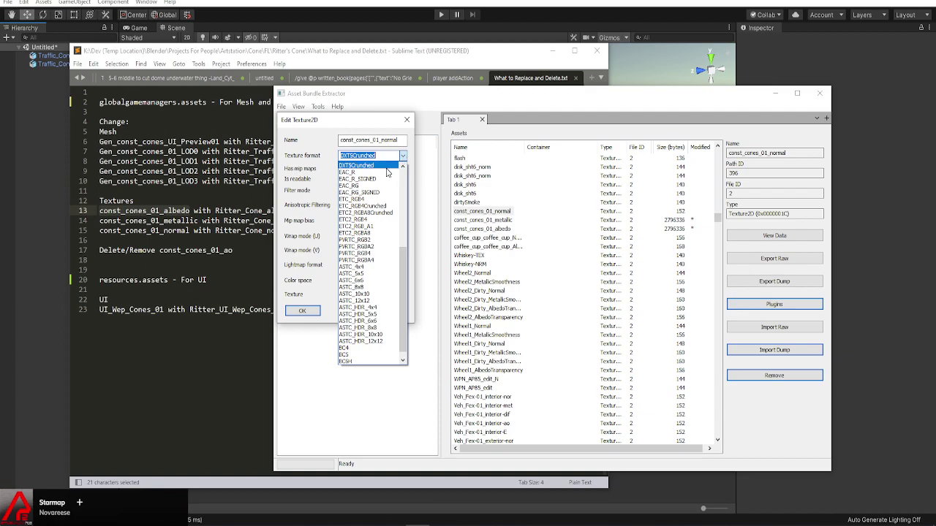
pyautogui.click(403, 168)
pyautogui.click(403, 168)
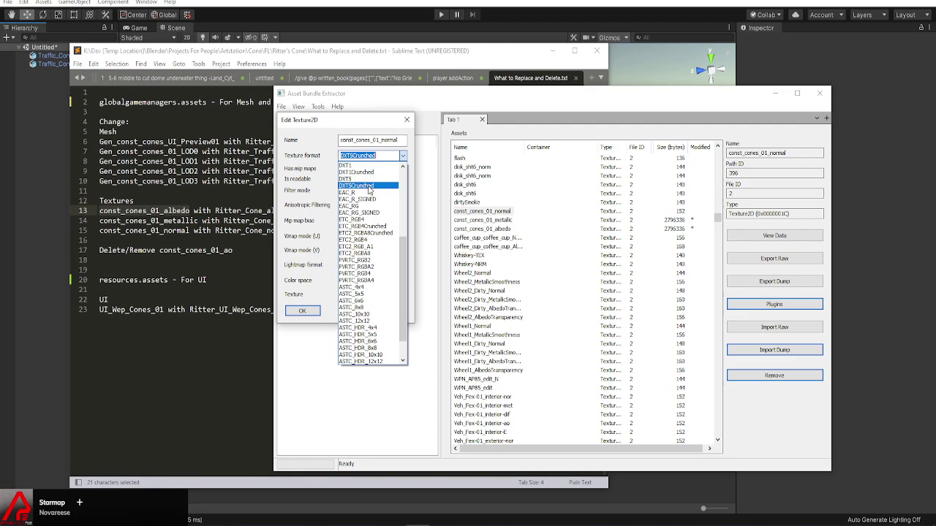
pyautogui.click(352, 179)
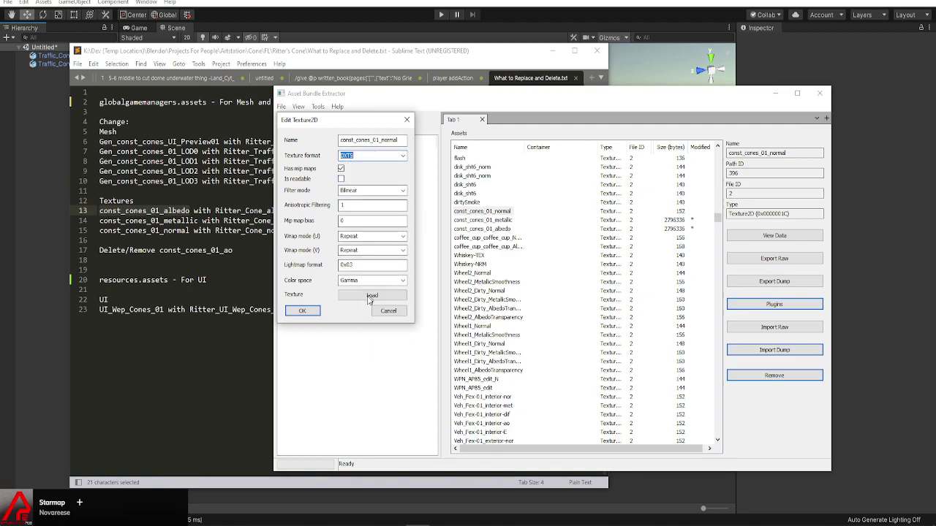
pyautogui.click(310, 316)
pyautogui.click(363, 173)
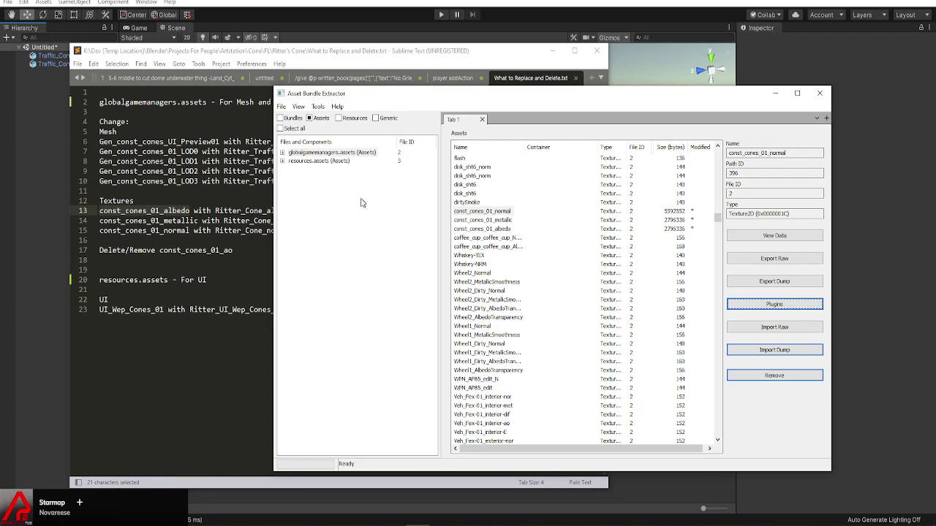
# Save the modified globalgamemanagers.assets into the Ritter's Cone folder without the -mod suffix, and check the file in File Explorer
pyautogui.click(333, 153)
pyautogui.click(283, 107)
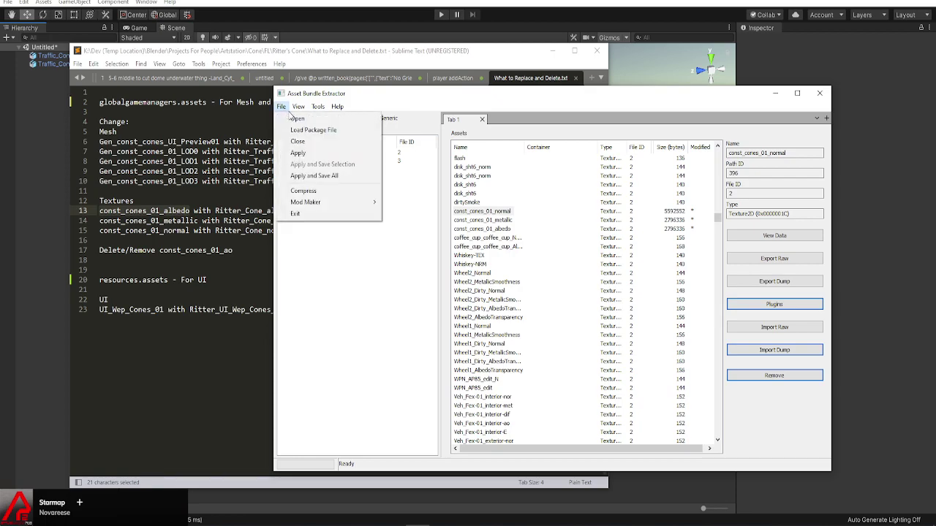
pyautogui.click(327, 178)
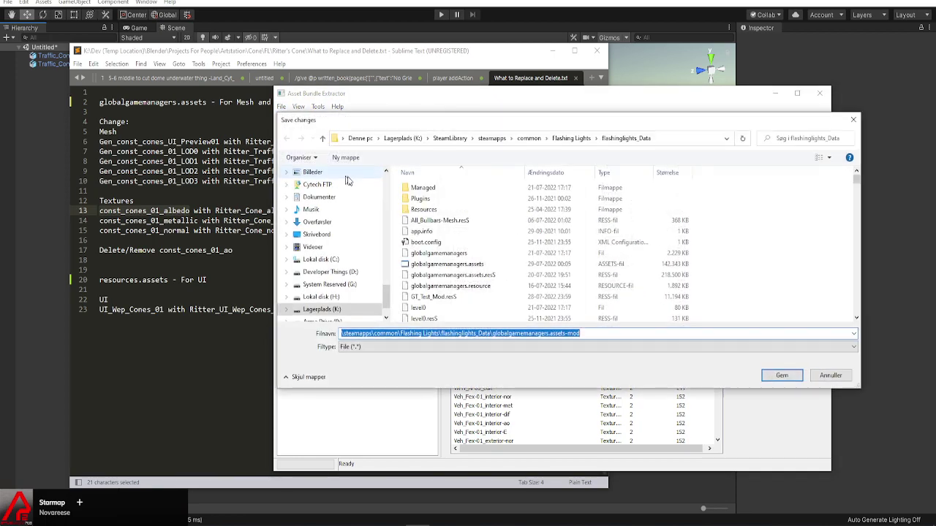
pyautogui.moveTo(387, 296); pyautogui.dragTo(388, 268)
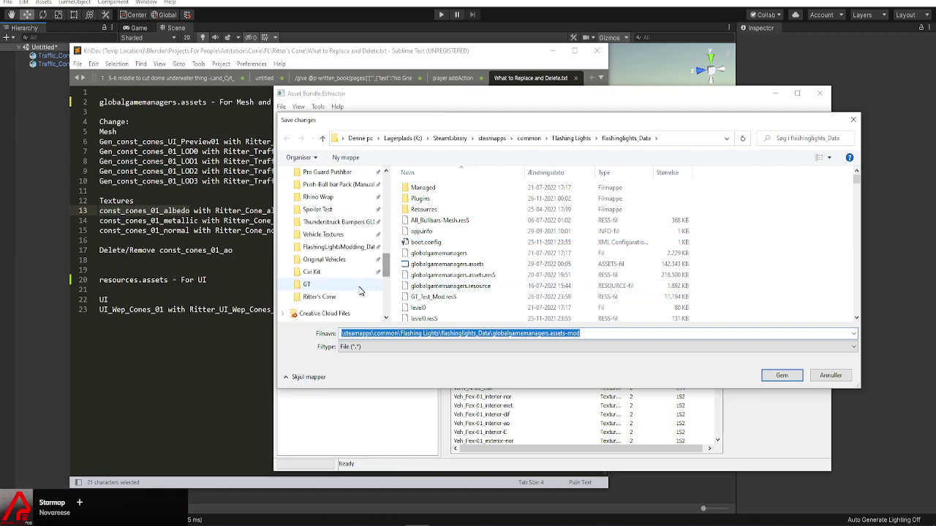
pyautogui.click(319, 297)
pyautogui.click(431, 333)
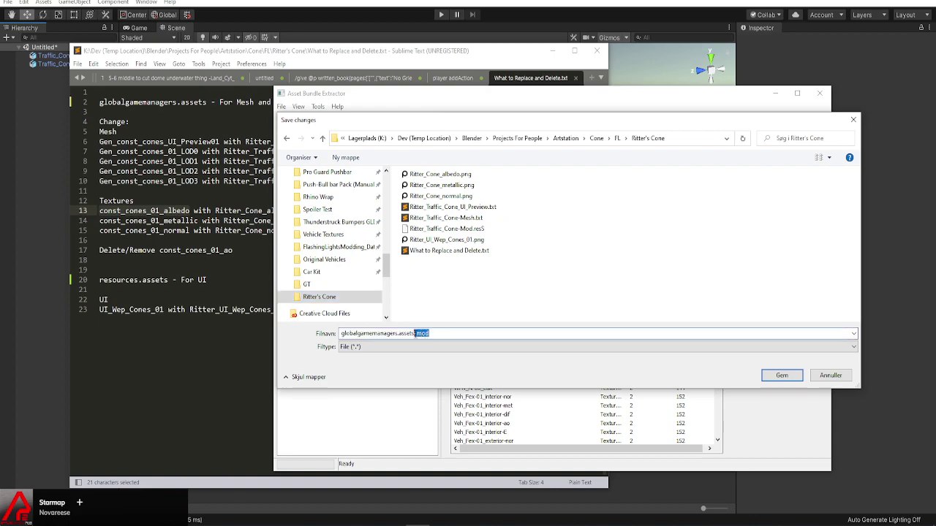
pyautogui.press('BackSpace')
pyautogui.click(775, 373)
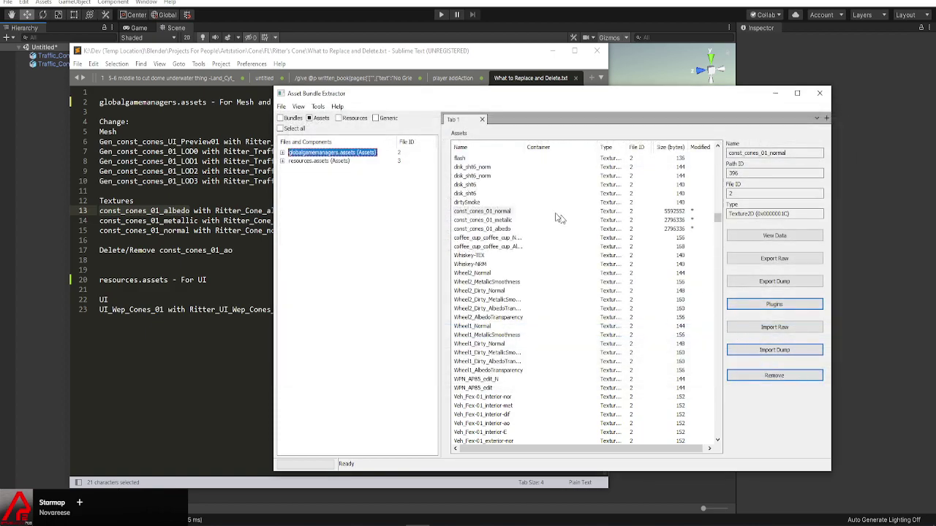
pyautogui.hotkey('alt', 'Tab')
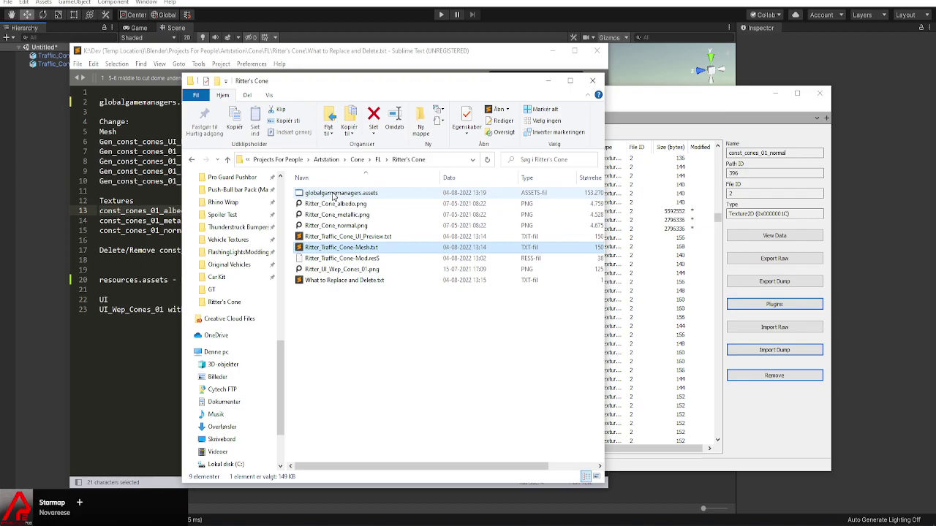
pyautogui.click(335, 193)
pyautogui.click(548, 81)
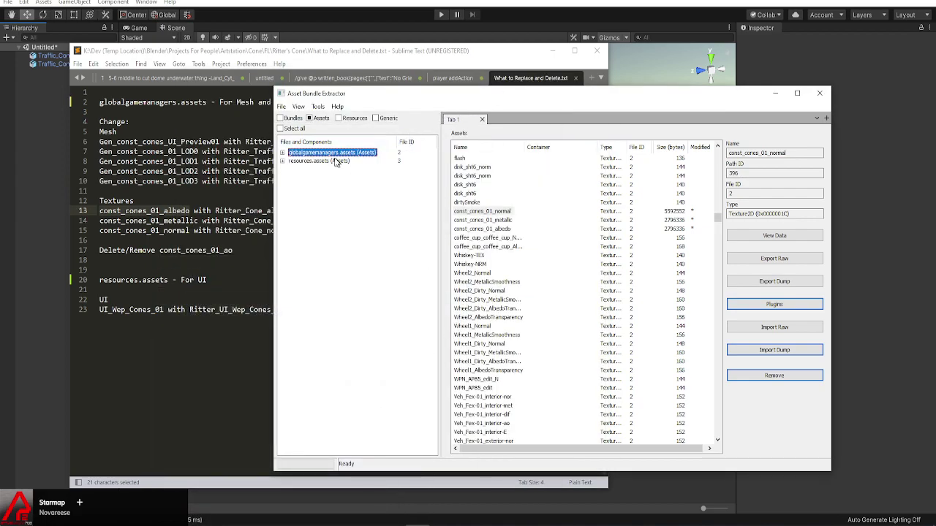
# Close globalgamemanagers.assets and list the contents of resources.assets sorted by type in descending order
pyautogui.click(281, 107)
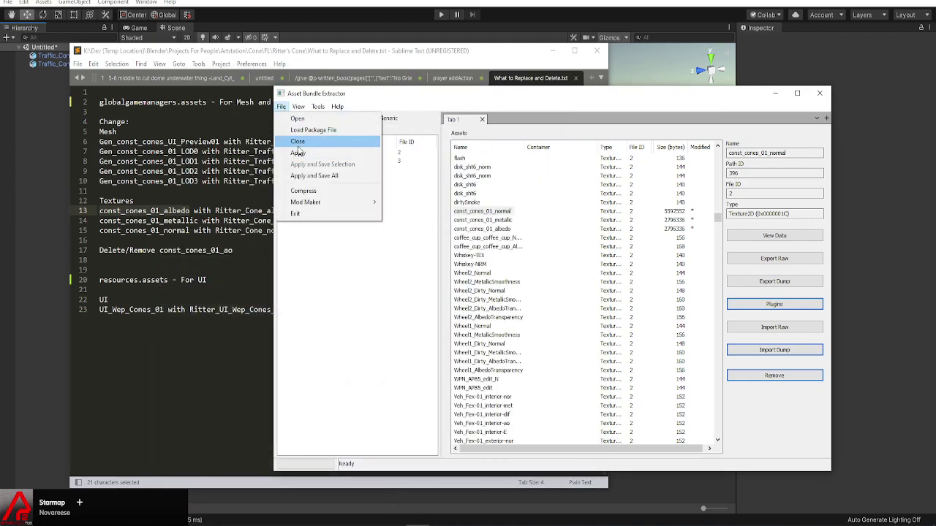
pyautogui.click(297, 141)
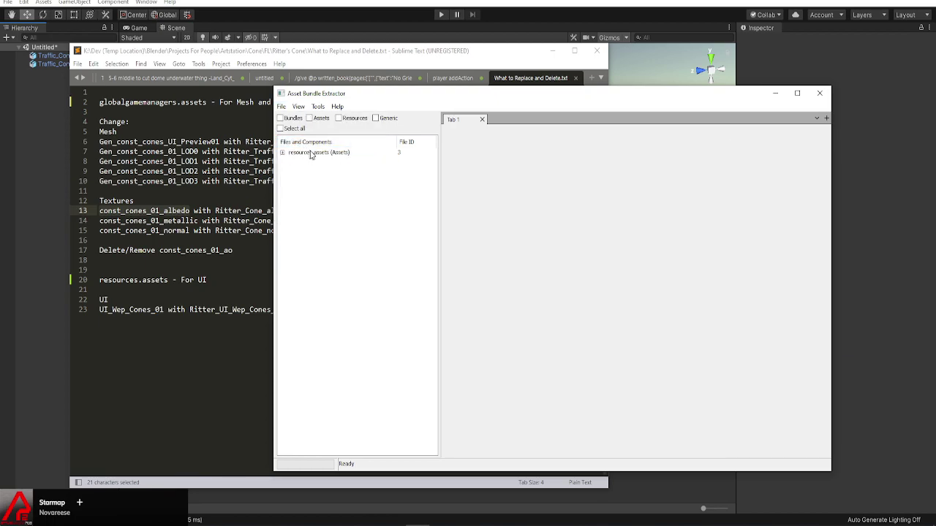
pyautogui.click(310, 152)
pyautogui.click(606, 147)
pyautogui.click(606, 147)
# Copy the name UI_Wep_Cones_01 from the replacement notes, search resources.assets for it, and select the matching texture
pyautogui.click(299, 107)
pyautogui.click(327, 129)
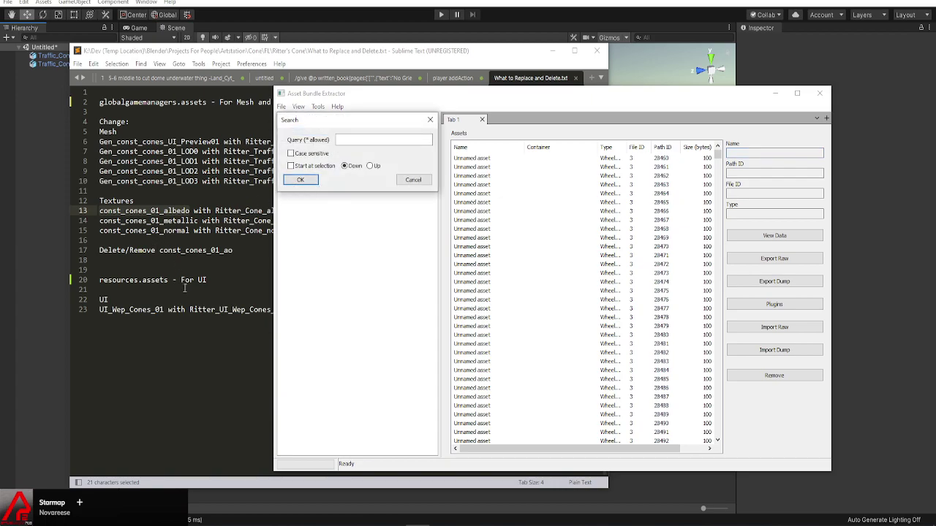
pyautogui.moveTo(164, 309); pyautogui.dragTo(103, 303)
pyautogui.hotkey('ctrl', 'c')
pyautogui.click(671, 99)
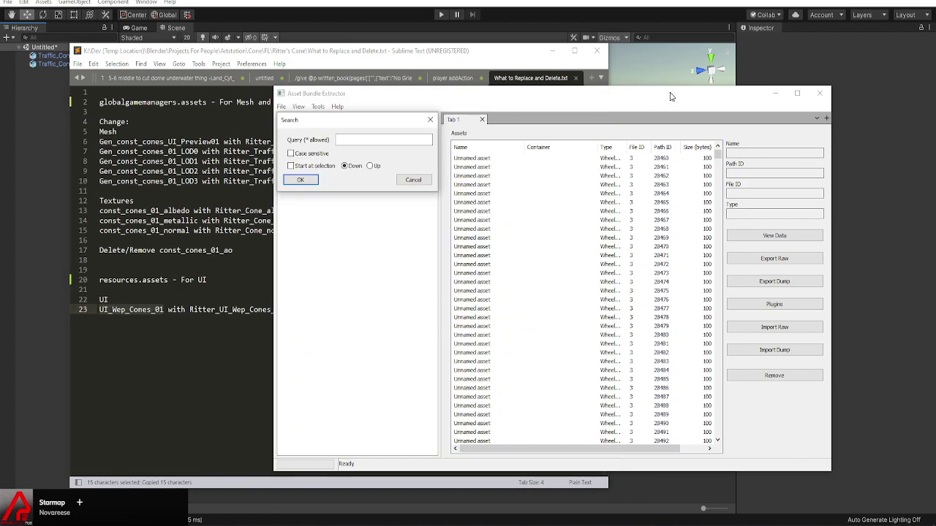
pyautogui.click(390, 138)
pyautogui.hotkey('ctrl', 'v')
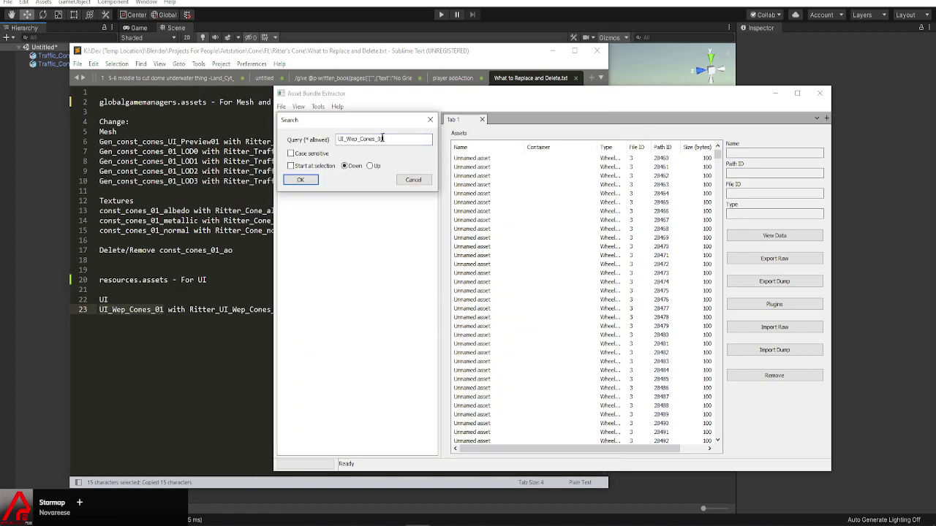
pyautogui.click(299, 180)
pyautogui.click(494, 432)
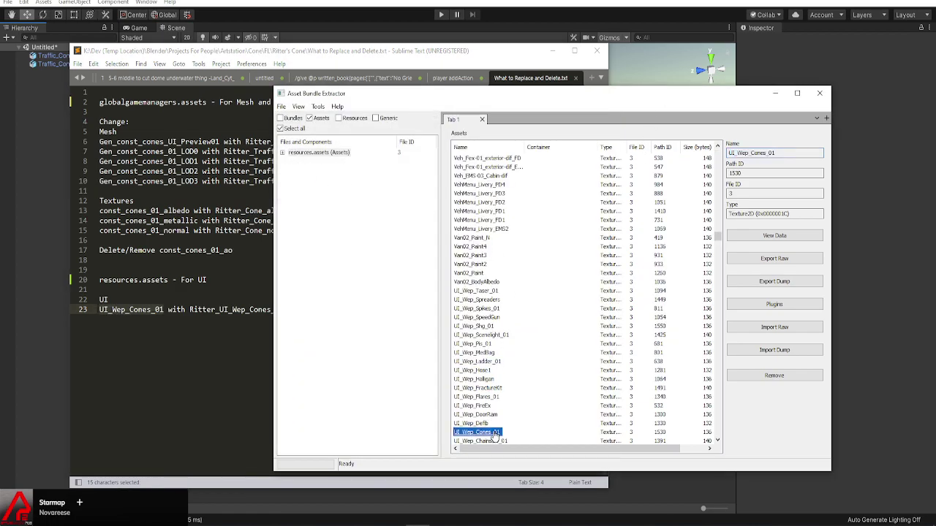
pyautogui.scroll(-1, 494, 434)
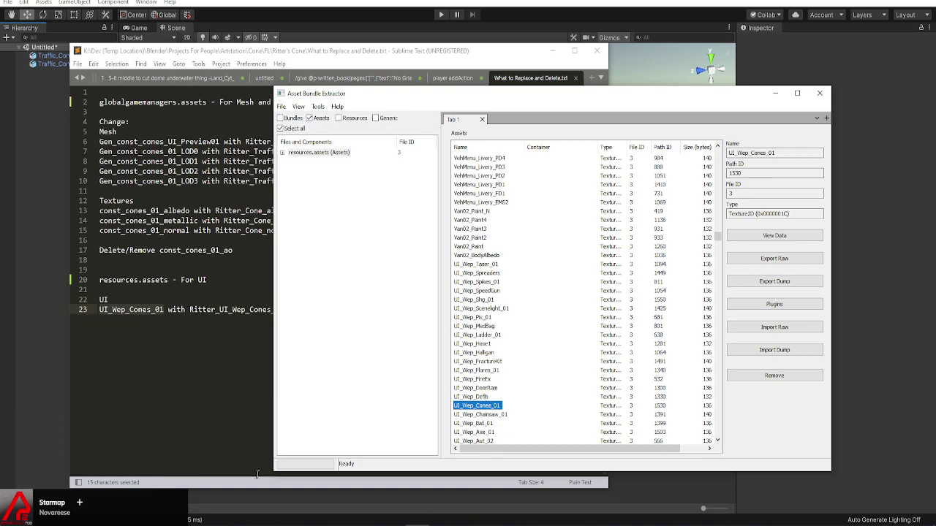
# Open the UI_Wep_Cones_01 texture for editing and load Ritter_UI_Wep_Cones_01.png into it
pyautogui.hotkey('alt', 'Tab')
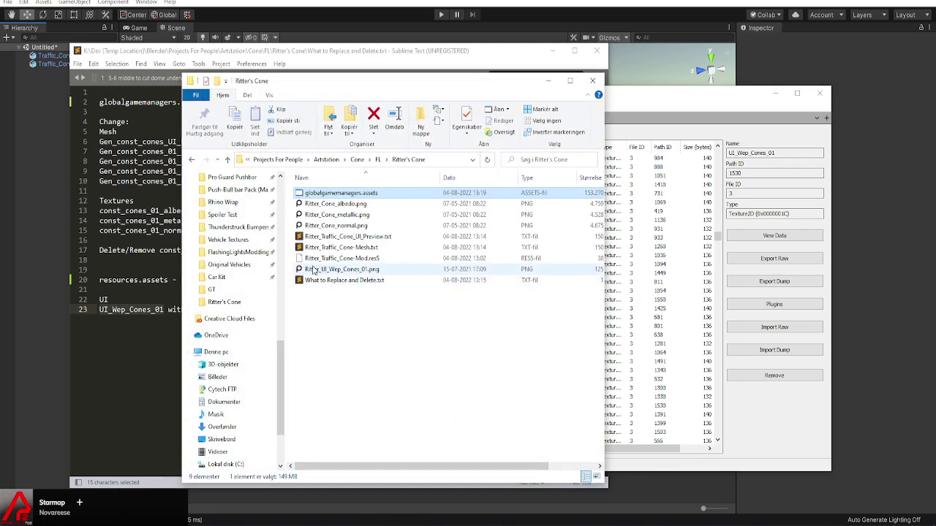
pyautogui.click(548, 80)
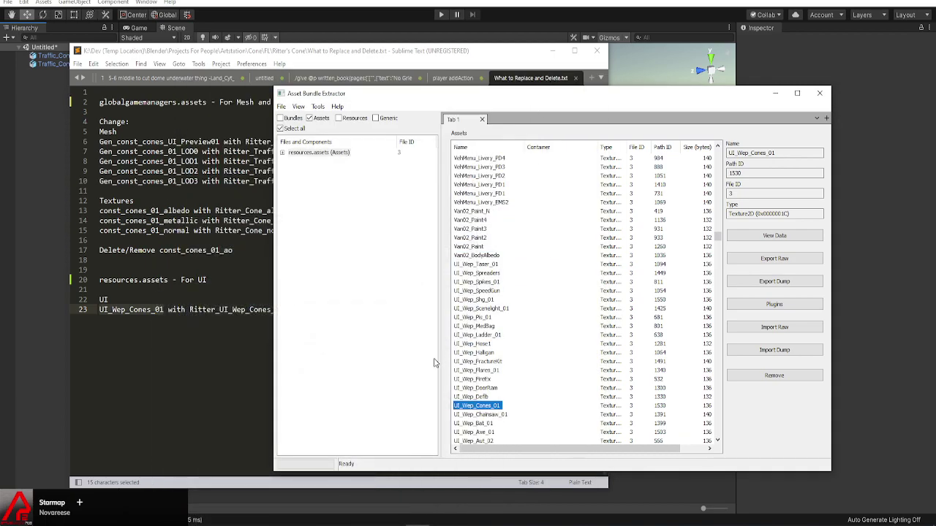
pyautogui.click(476, 406)
pyautogui.click(764, 304)
pyautogui.click(753, 341)
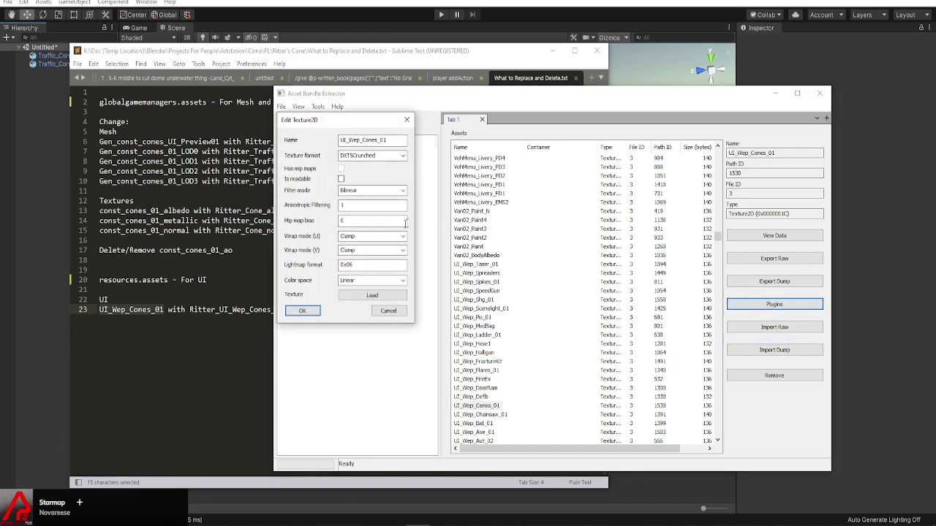
pyautogui.click(373, 295)
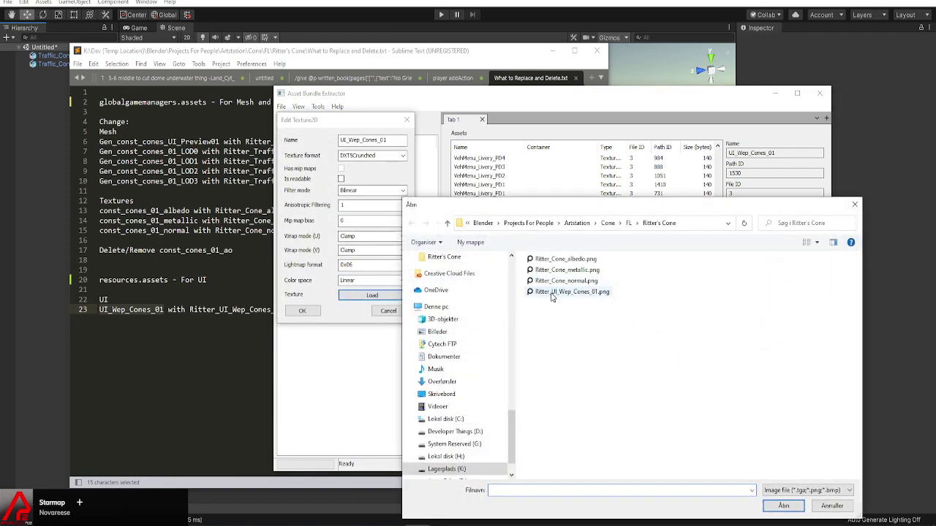
pyautogui.doubleClick(579, 294)
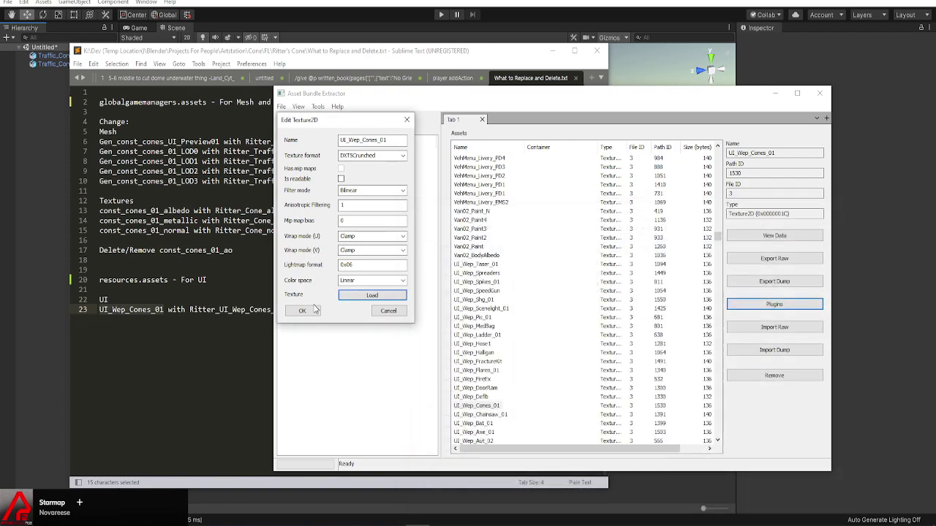
# Set the UI_Wep_Cones_01 texture format to DXT5 and apply the edit with the default quality setting
pyautogui.click(403, 156)
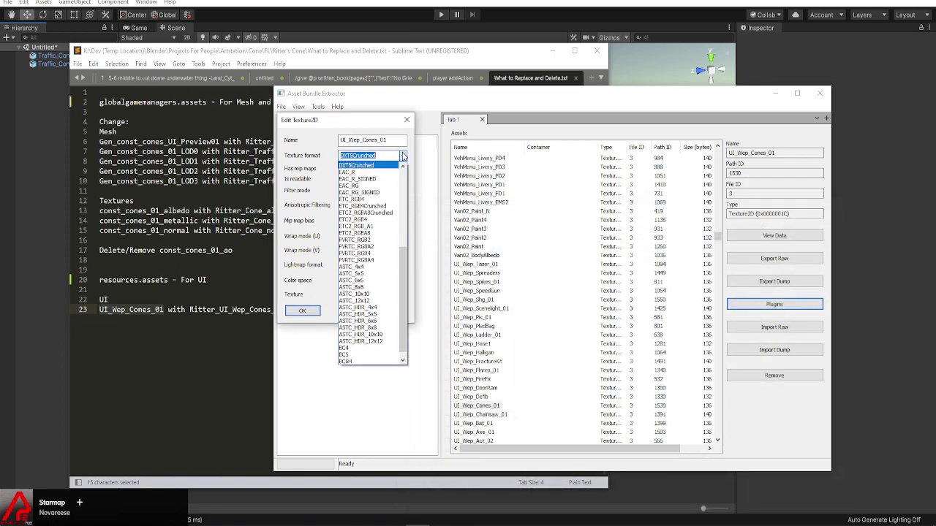
pyautogui.scroll(8, 402, 220)
pyautogui.click(371, 168)
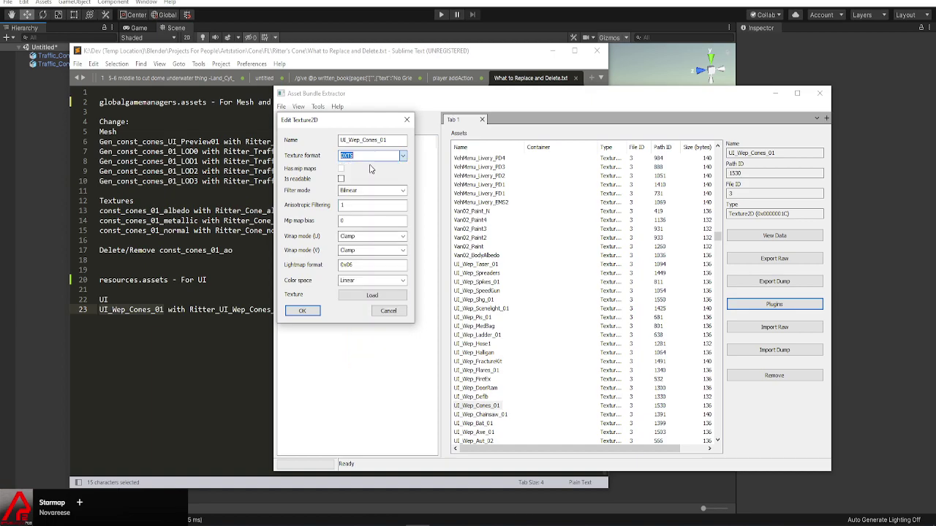
pyautogui.click(302, 311)
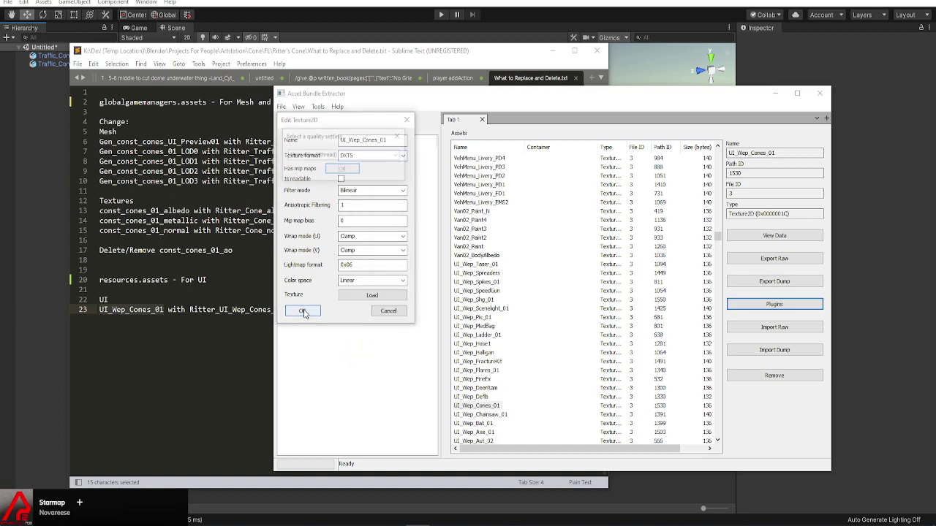
pyautogui.click(342, 170)
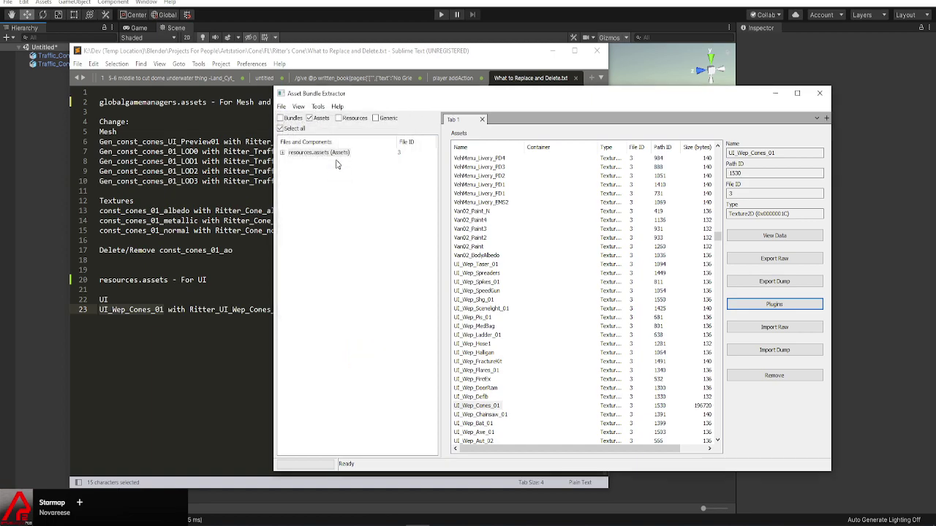
# Check the UI_Wep_Cones_01 search matches in resources.assets, return to the edited Texture2D entry, and review the replacement notes
pyautogui.click(479, 406)
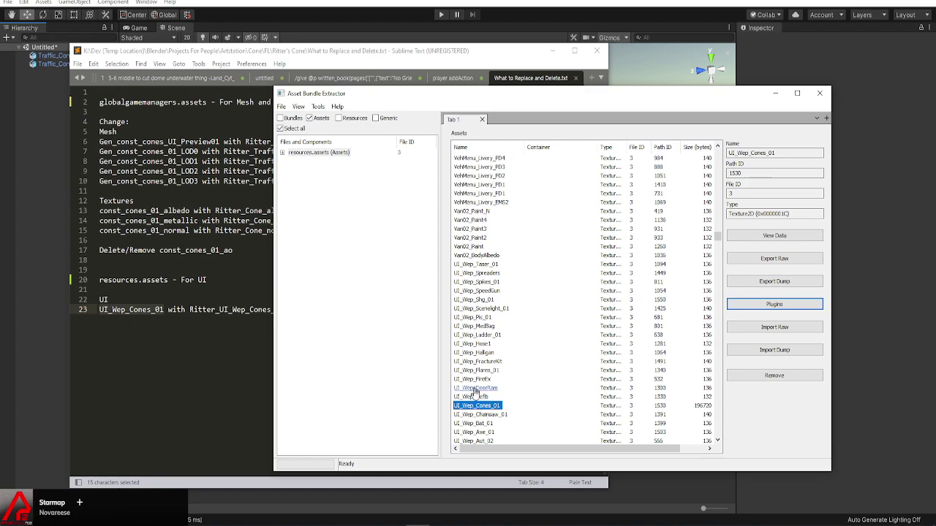
pyautogui.press('F3')
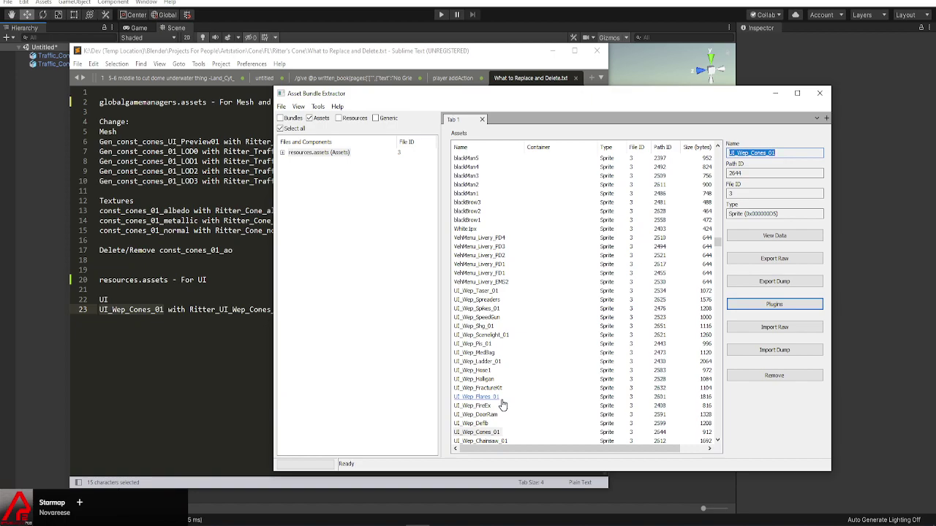
pyautogui.click(299, 106)
pyautogui.click(322, 129)
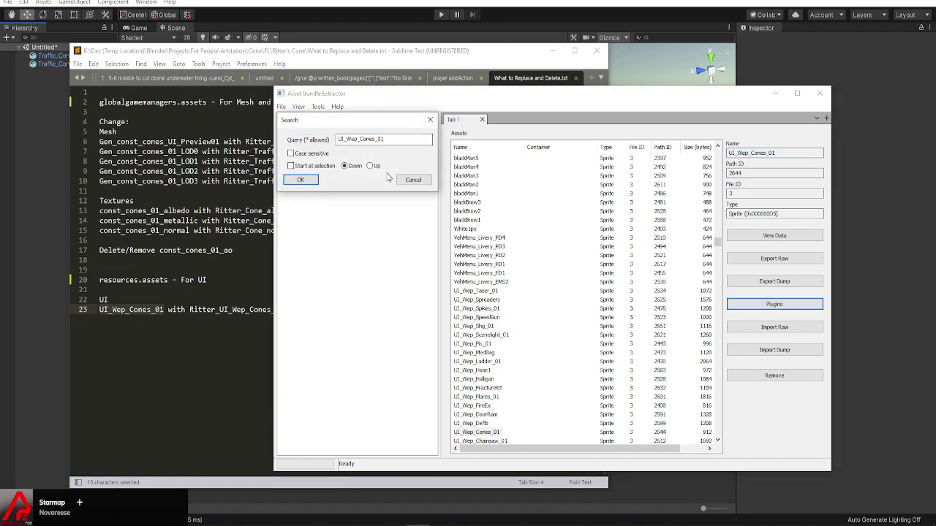
pyautogui.click(311, 183)
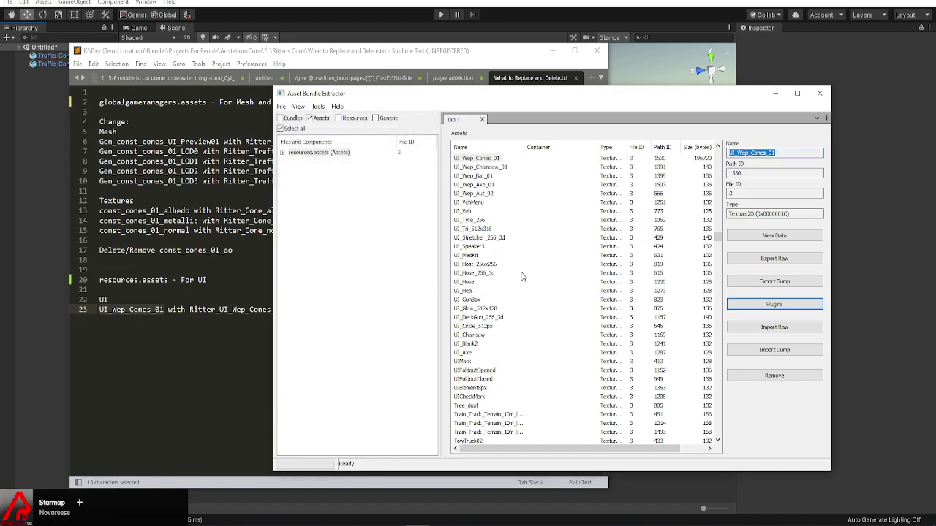
pyautogui.scroll(3, 509, 313)
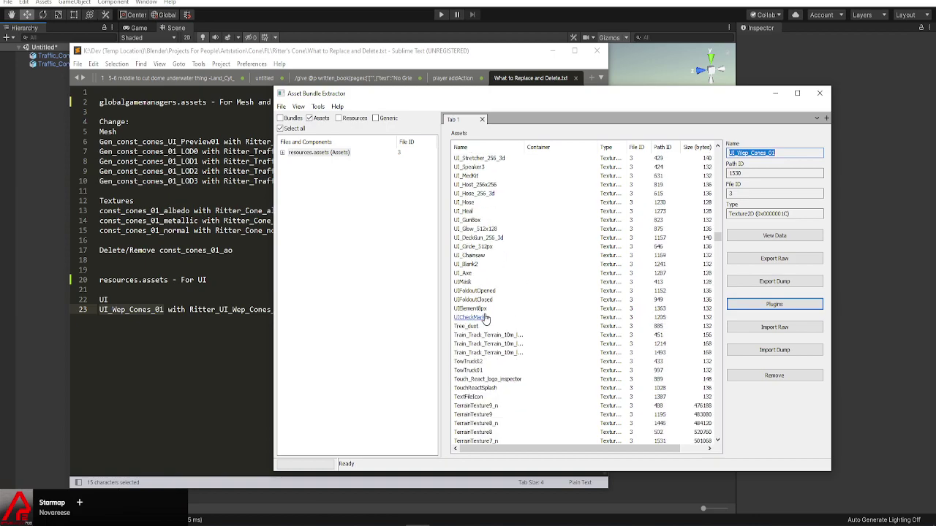
pyautogui.click(327, 154)
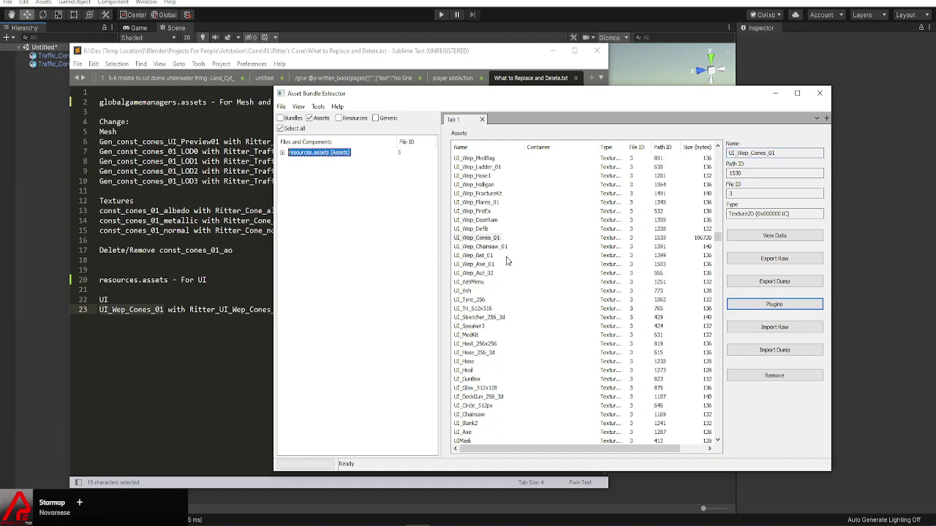
pyautogui.click(489, 240)
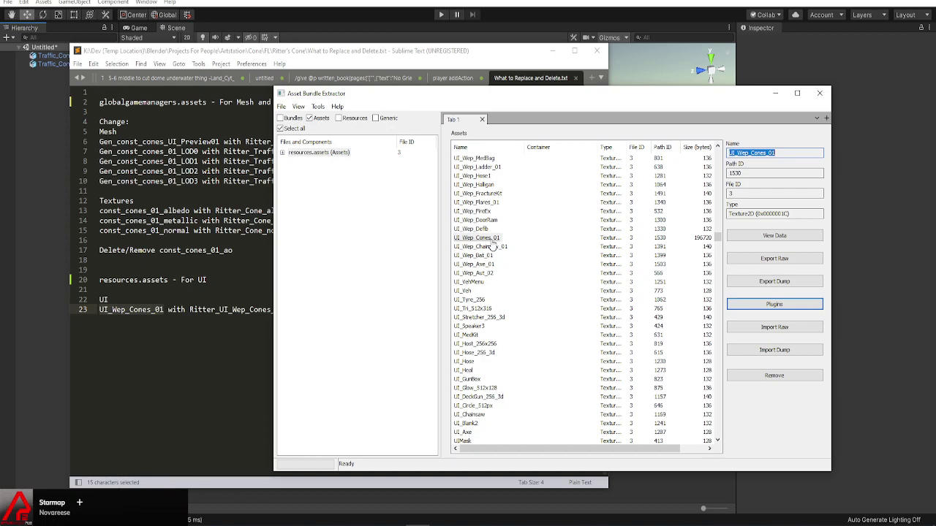
pyautogui.click(217, 299)
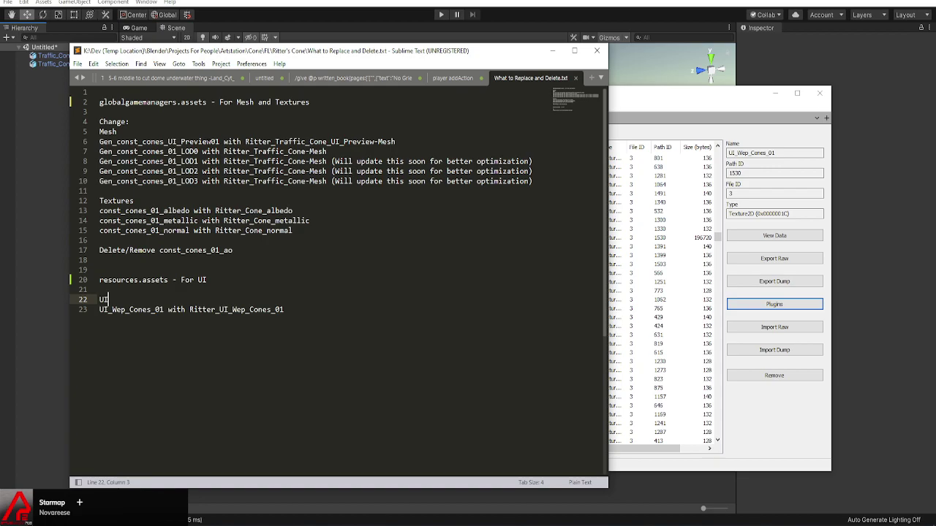
pyautogui.click(659, 93)
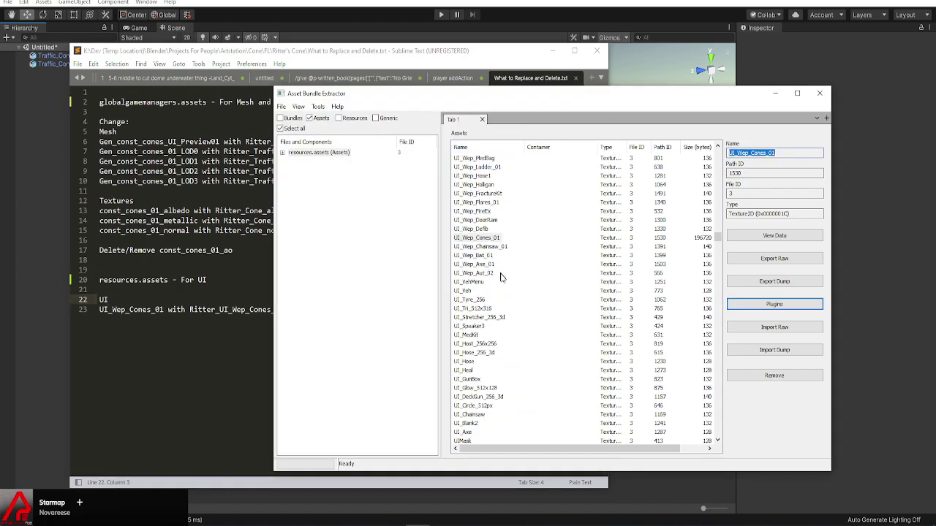
# Save the modified file as resources.assets in the Ritter's Cone folder
pyautogui.click(283, 107)
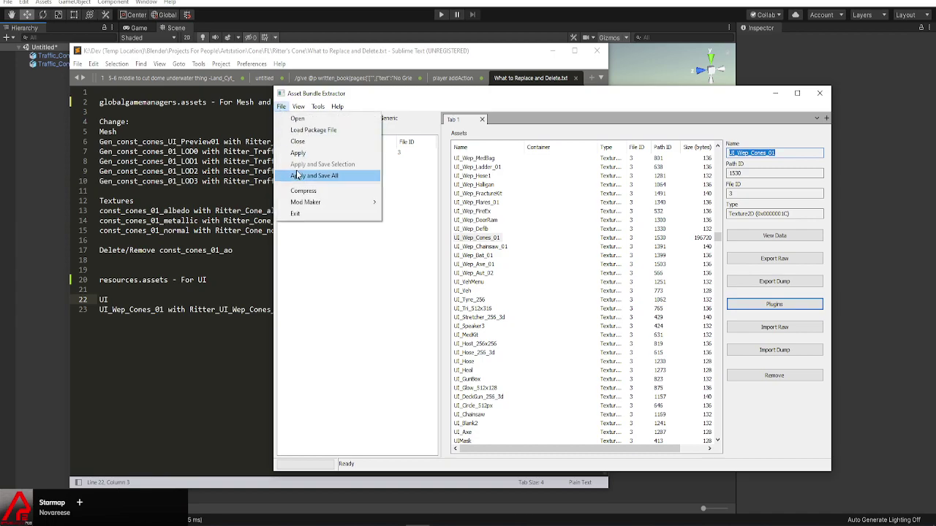
pyautogui.click(301, 174)
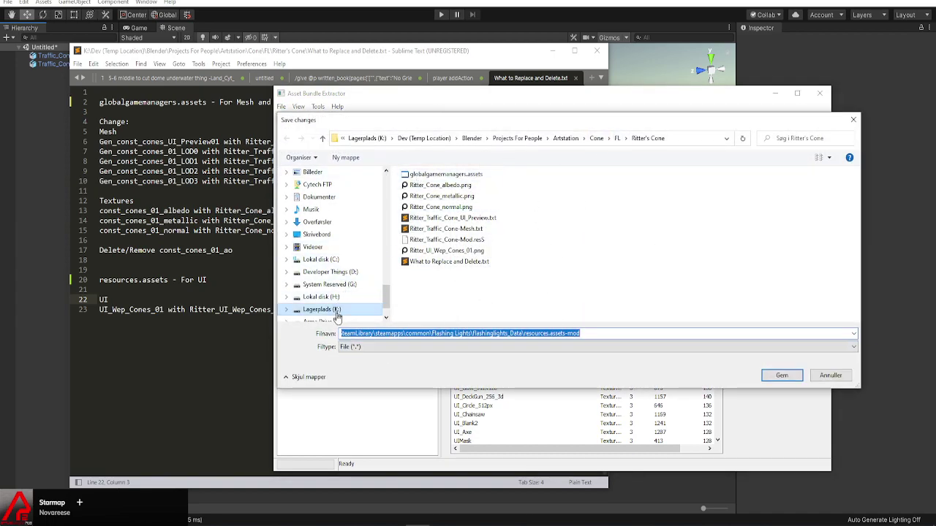
pyautogui.click(648, 138)
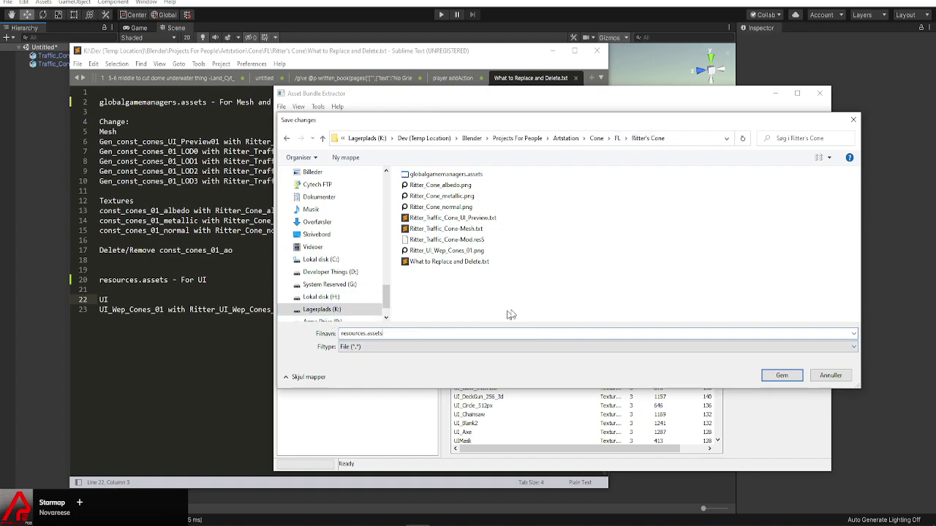
pyautogui.click(776, 375)
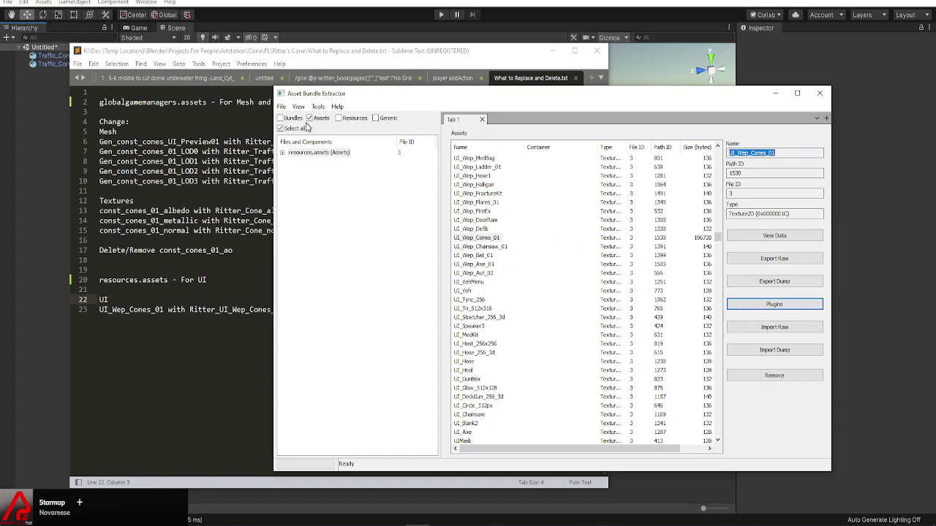
# Close resources.assets, open the saved globalgamemanagers.assets from the Ritter's Cone folder, and sort its assets by type in descending order
pyautogui.click(300, 153)
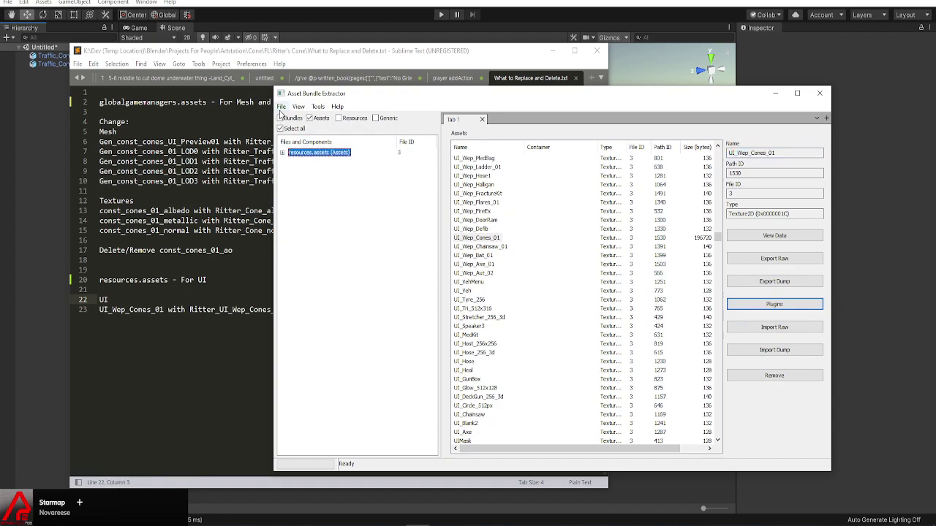
pyautogui.click(281, 107)
pyautogui.click(298, 141)
pyautogui.click(282, 107)
pyautogui.click(296, 118)
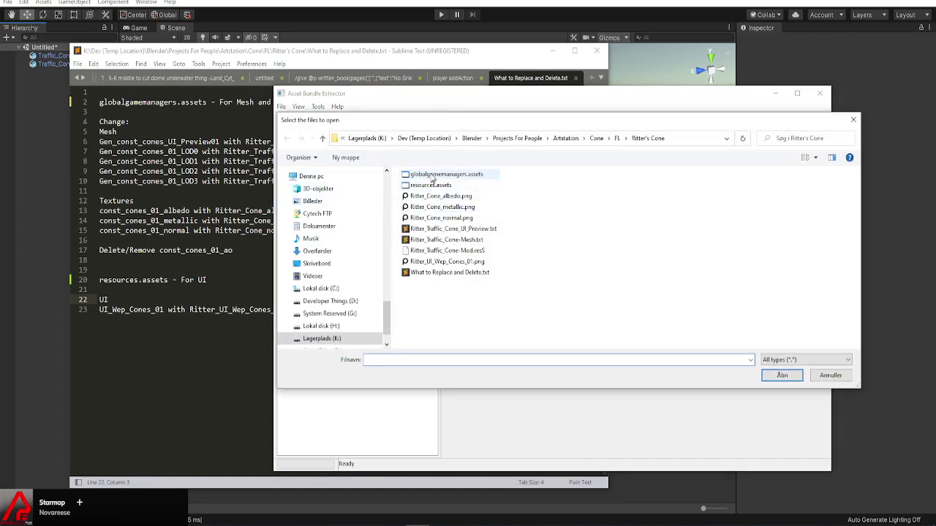
pyautogui.doubleClick(431, 177)
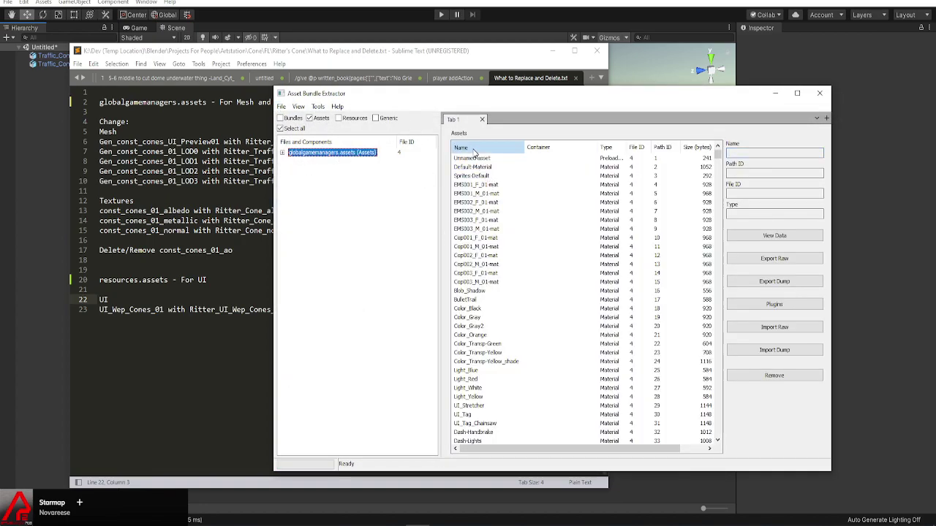
pyautogui.click(607, 147)
# Copy Ritter_Traffic_Cone_UI_Preview-Mesh from the replacement notes and search the saved globalgamemanagers.assets for that name
pyautogui.click(196, 161)
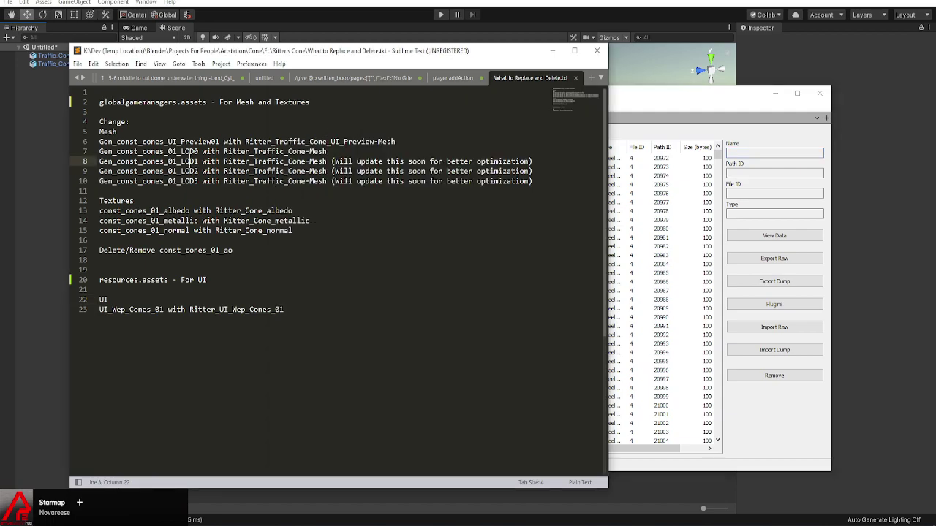
pyautogui.moveTo(396, 141); pyautogui.dragTo(249, 139)
pyautogui.hotkey('ctrl', 'c')
pyautogui.hotkey('alt', 'Tab')
pyautogui.click(298, 107)
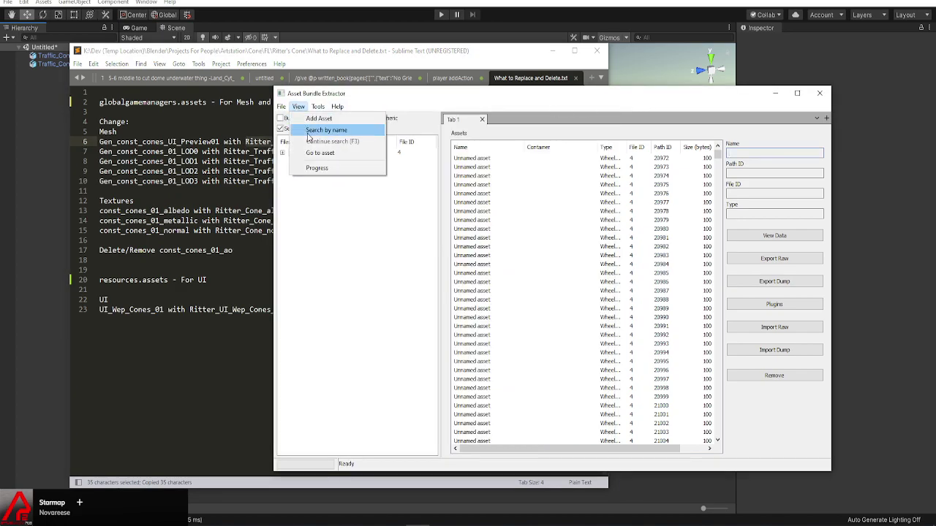
pyautogui.click(322, 130)
pyautogui.hotkey('ctrl', 'v')
pyautogui.click(300, 180)
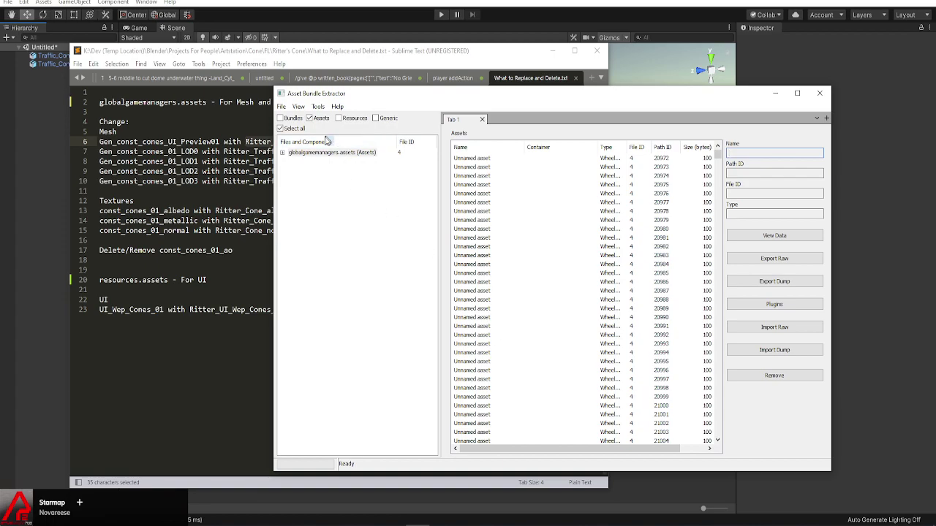
# Copy Gen_const_cones_UI_Preview01 from the replacement notes and search the saved globalgamemanagers.assets for that name
pyautogui.hotkey('alt', 'Tab')
pyautogui.moveTo(220, 141); pyautogui.dragTo(104, 141)
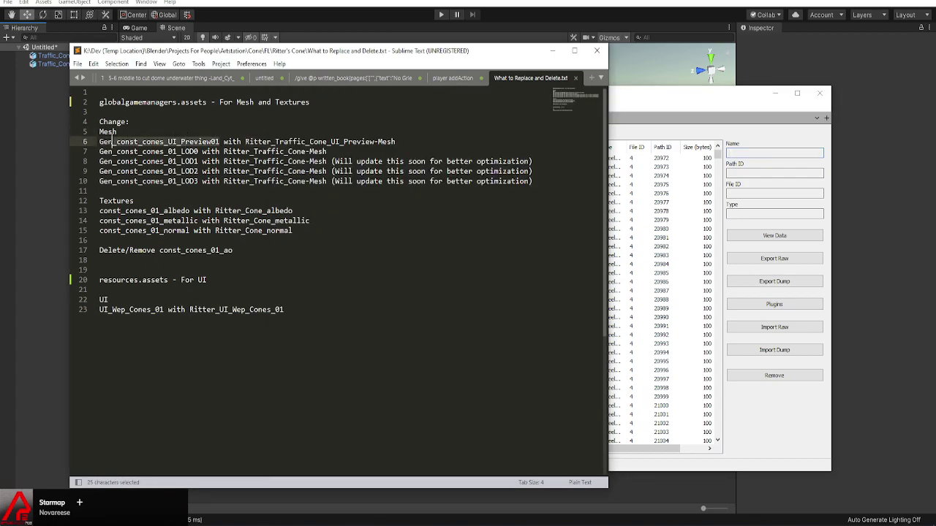
pyautogui.hotkey('ctrl', 'c')
pyautogui.click(623, 102)
pyautogui.click(297, 107)
pyautogui.click(326, 130)
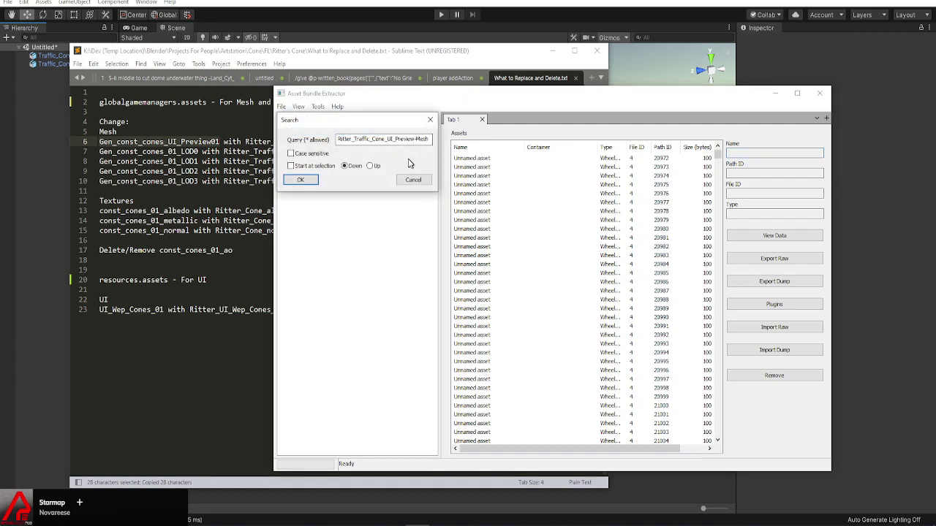
pyautogui.hotkey('ctrl', 'a')
pyautogui.hotkey('ctrl', 'v')
pyautogui.click(300, 180)
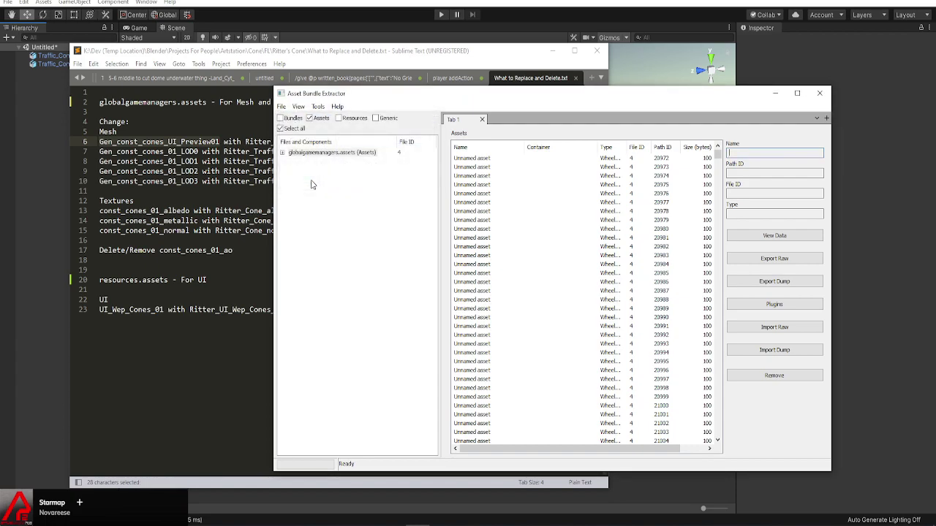
# Repeat the Gen_const_cones_UI_Preview01 search with an entry of the globalgamemanagers.assets list selected
pyautogui.click(332, 154)
pyautogui.click(465, 194)
pyautogui.click(299, 107)
pyautogui.click(316, 131)
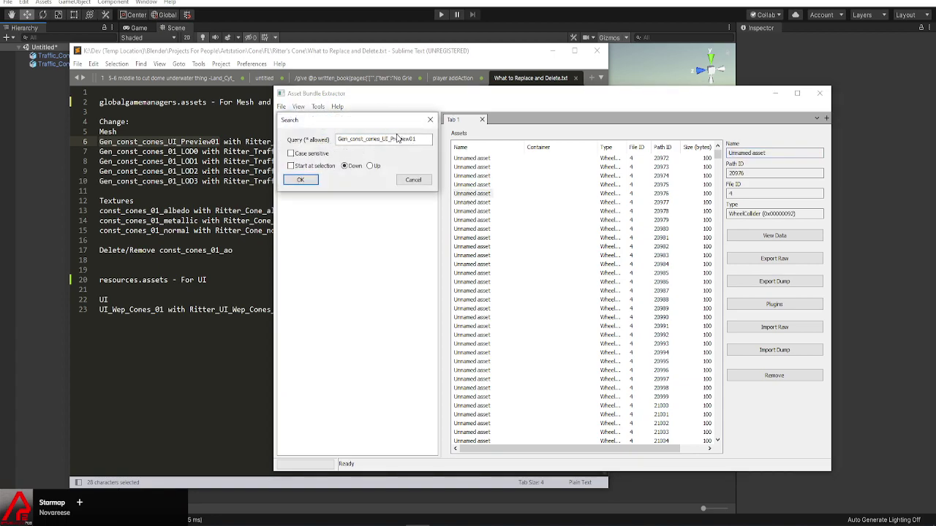
pyautogui.click(304, 180)
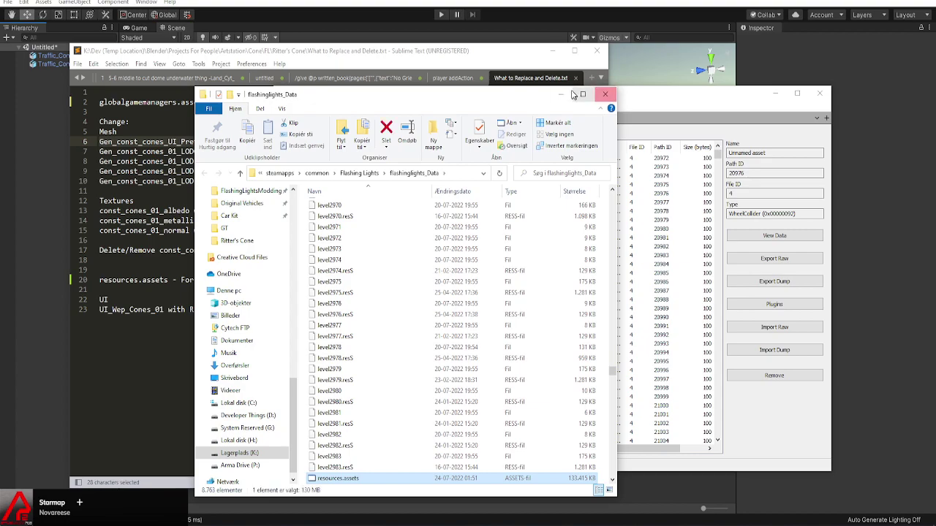
# Close the flashinglights_Data folder window and globalgamemanagers.assets, and open resources.assets from the Ritter's Cone folder
pyautogui.click(605, 94)
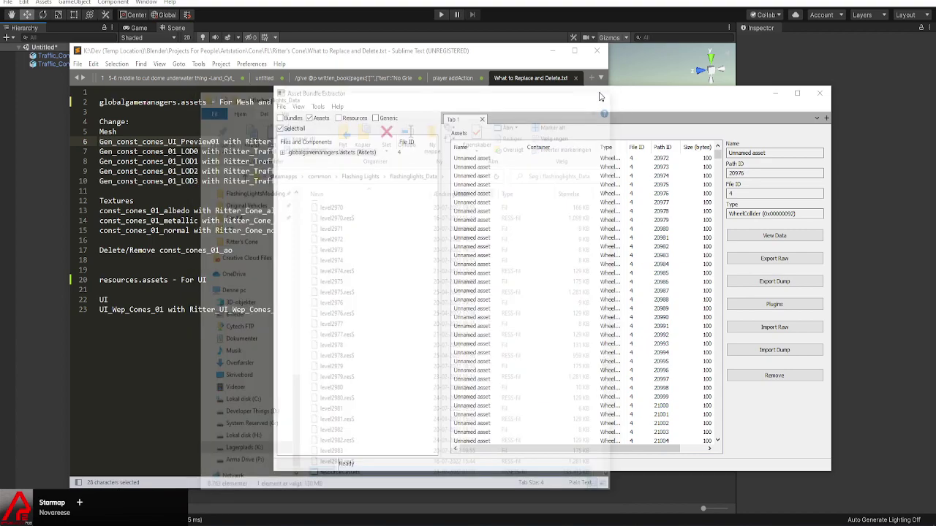
pyautogui.click(332, 152)
pyautogui.click(281, 107)
pyautogui.click(296, 139)
pyautogui.click(282, 107)
pyautogui.click(297, 119)
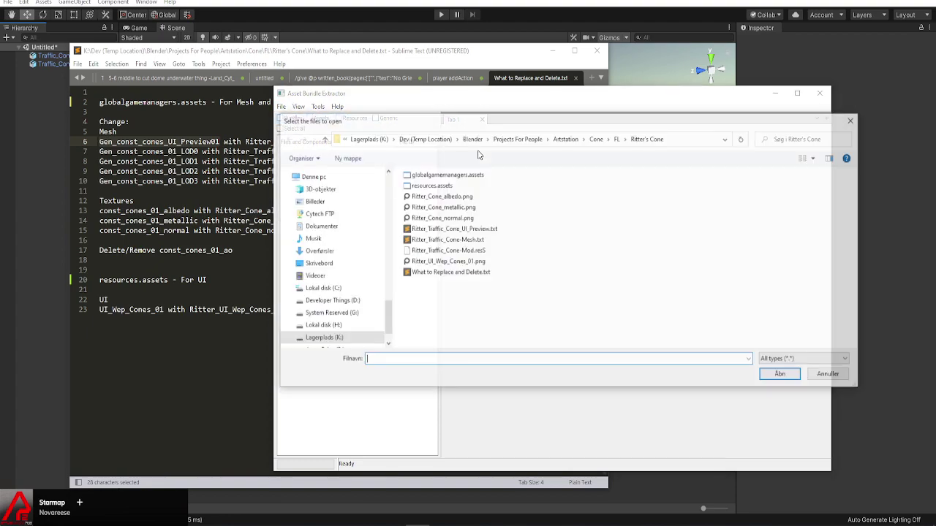
pyautogui.doubleClick(447, 188)
# Find the Gen_const_cones_UI_Preview01 mesh in resources.assets and replace it with the Ritter_Traffic_Cone_UI_Preview.txt dump
pyautogui.click(298, 107)
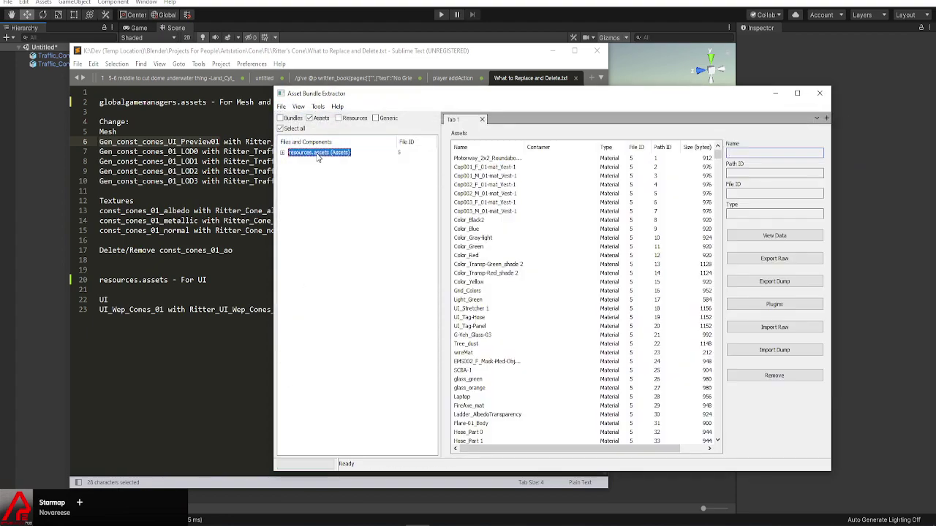
pyautogui.click(311, 130)
pyautogui.hotkey('ctrl', 'v')
pyautogui.click(300, 180)
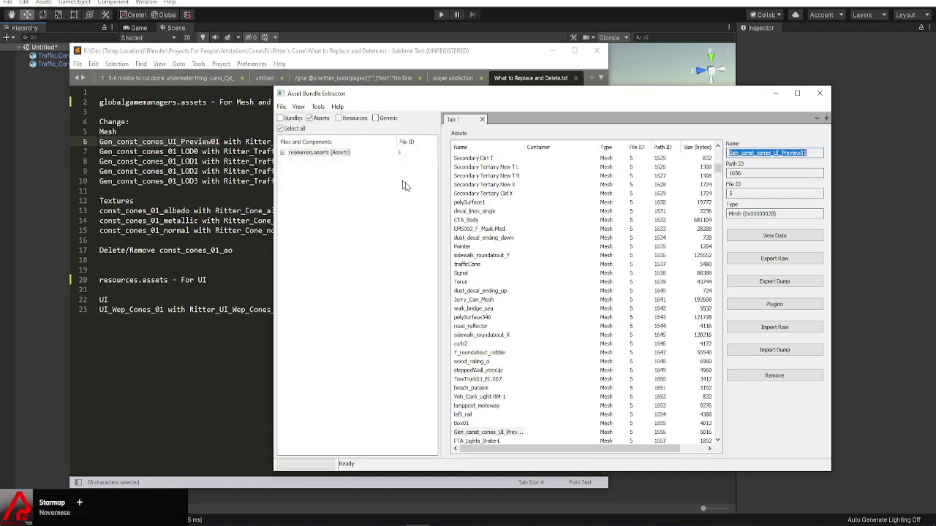
pyautogui.click(484, 432)
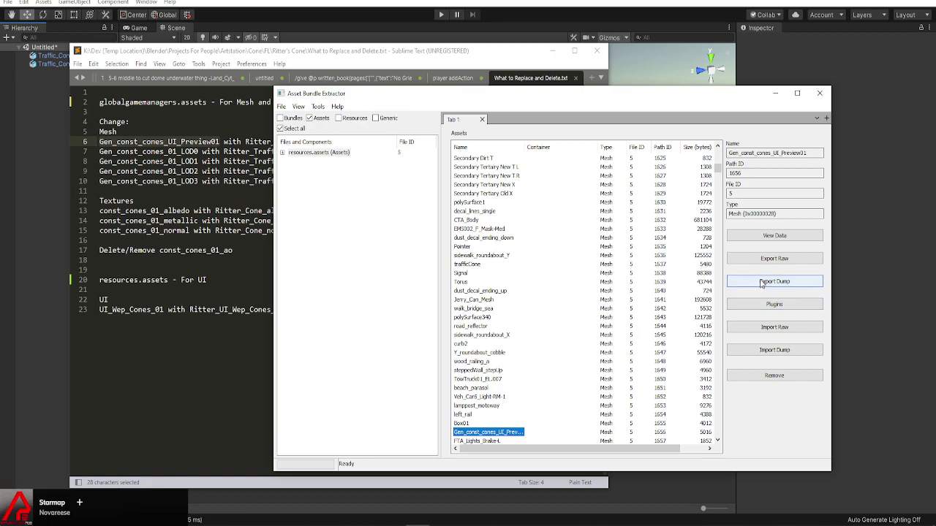
pyautogui.click(774, 350)
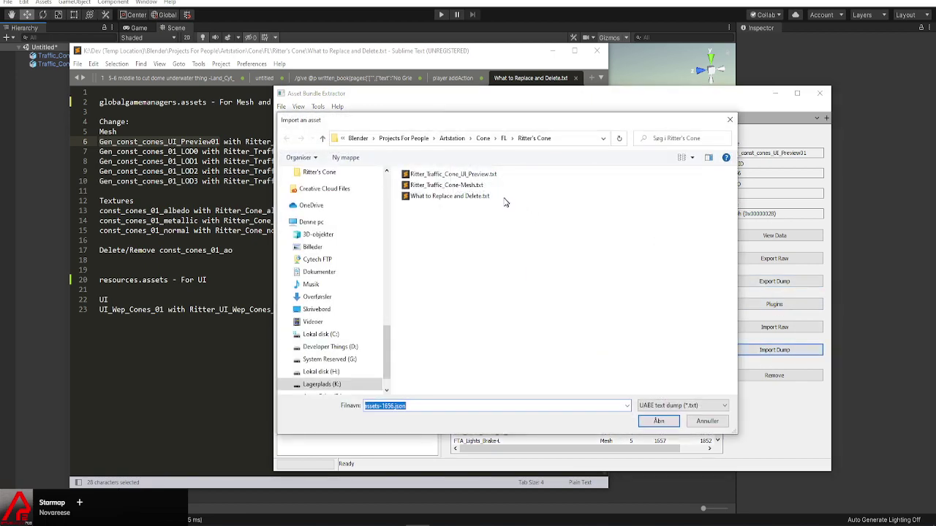
pyautogui.doubleClick(447, 174)
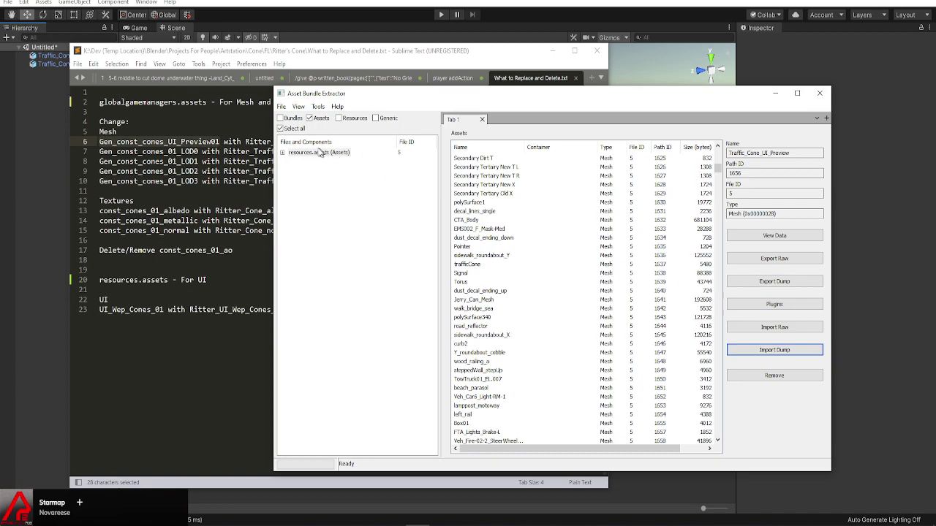
# Start saving the modified resources.assets under a new name, and create and open the folder Ny mappe inside Ritter's Cone
pyautogui.click(281, 106)
pyautogui.click(366, 176)
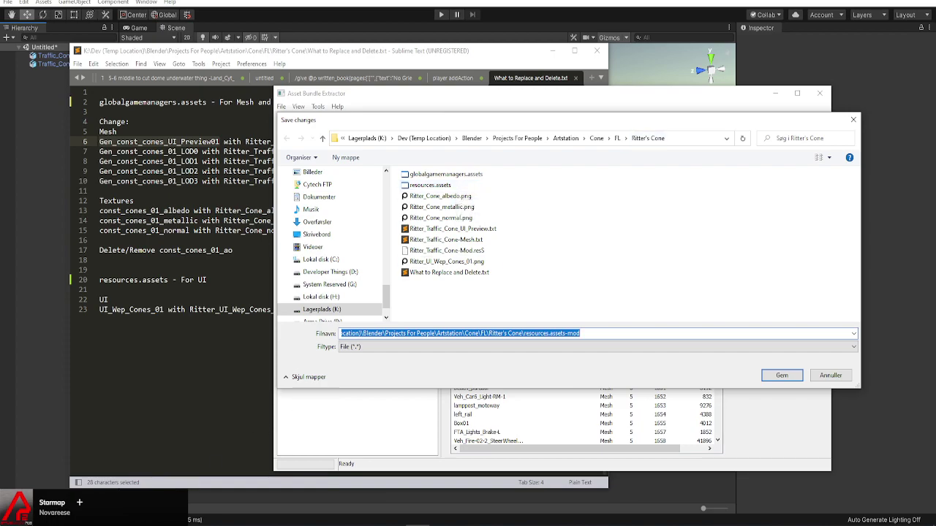
pyautogui.hotkey('alt', 'Tab')
pyautogui.click(349, 205)
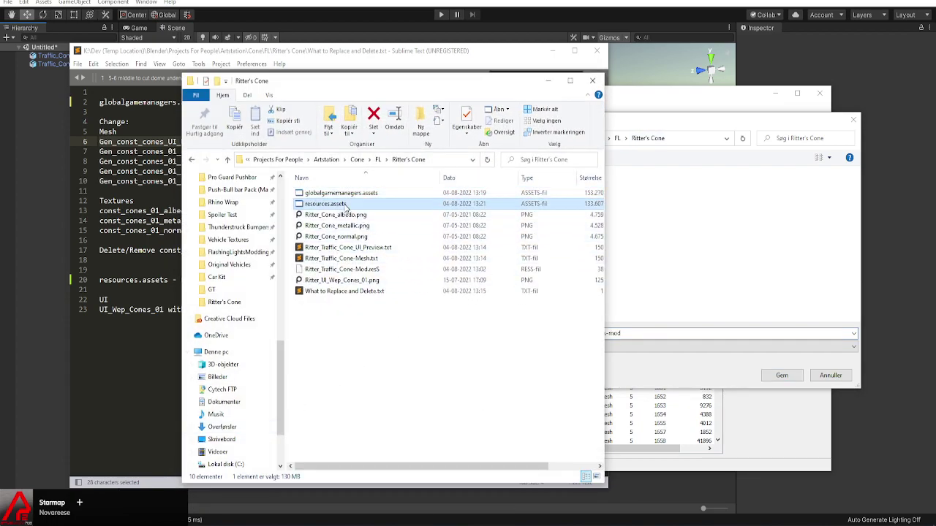
pyautogui.click(680, 205)
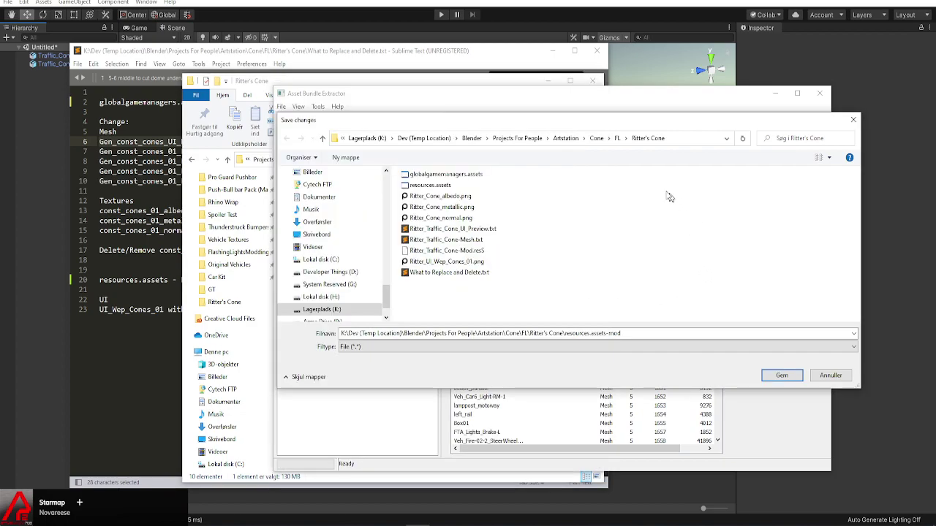
pyautogui.click(345, 157)
pyautogui.click(479, 173)
pyautogui.doubleClick(468, 175)
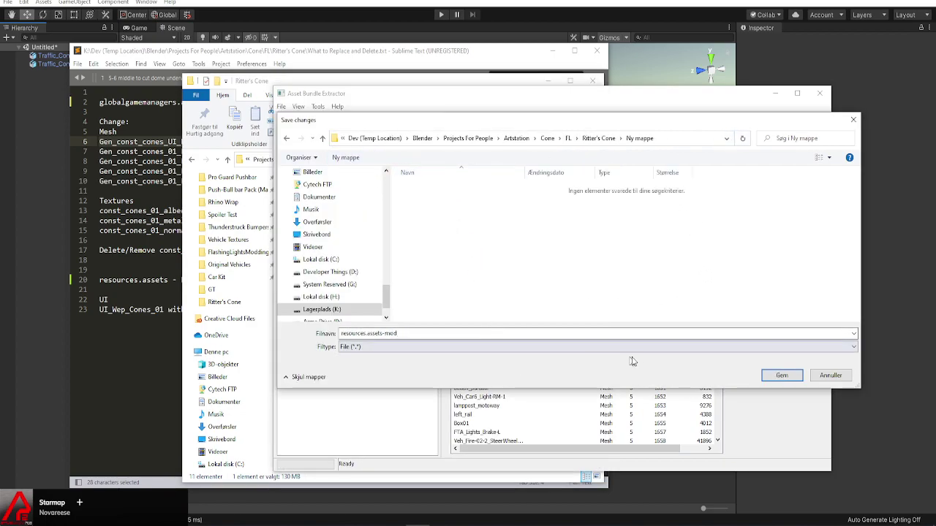
# Remove the -mod suffix and save the modified file as resources.assets in the Ny mappe folder
pyautogui.click(405, 334)
pyautogui.hotkey('shift', 'Left')
pyautogui.hotkey('shift', 'Left')
pyautogui.hotkey('shift', 'Left')
pyautogui.hotkey('shift', 'Left')
pyautogui.press('BackSpace')
pyautogui.click(782, 375)
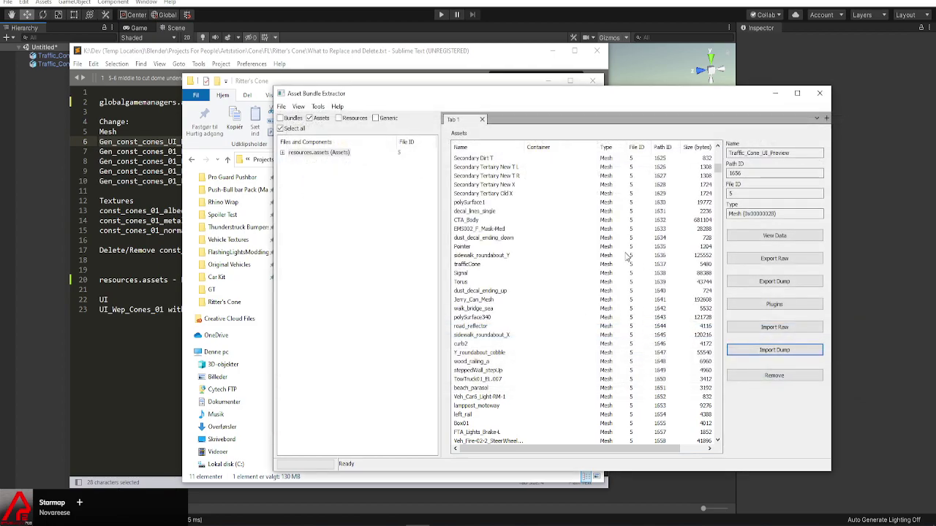
# Delete the old resources.assets from the Ritter's Cone folder and close the file in the asset extractor
pyautogui.click(332, 83)
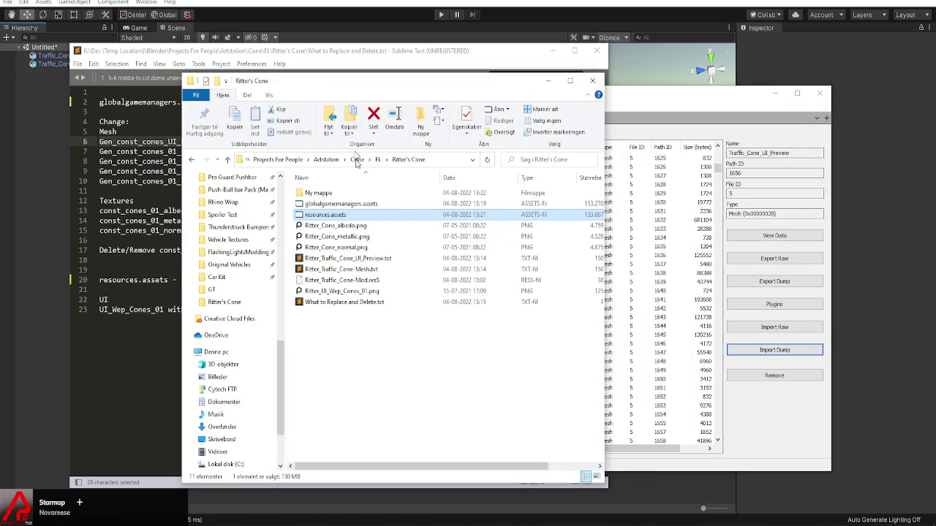
pyautogui.click(335, 216)
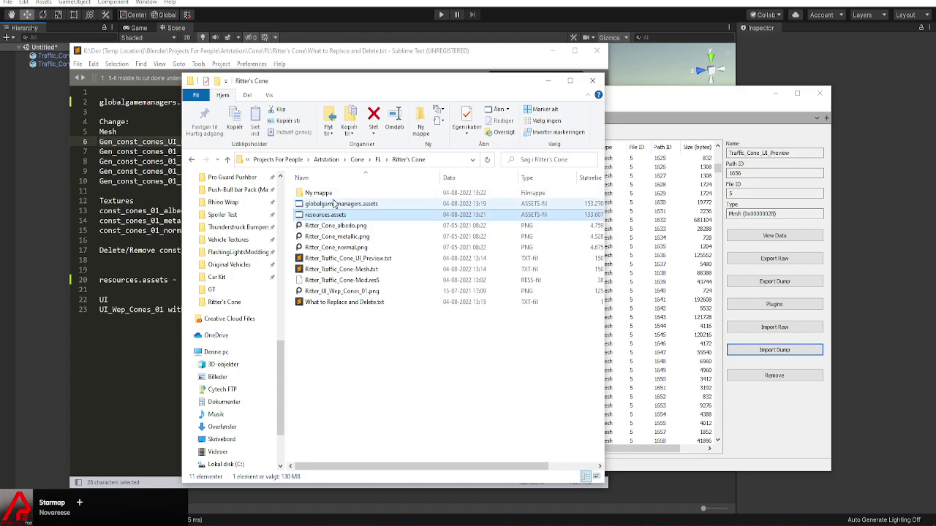
pyautogui.press('Delete')
pyautogui.click(303, 214)
pyautogui.hotkey('alt', 'Tab')
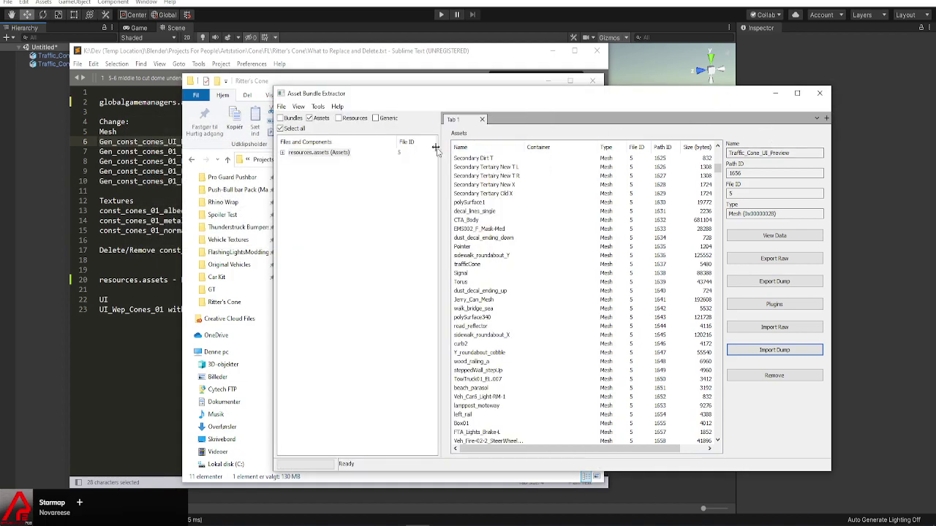
pyautogui.click(279, 111)
pyautogui.click(296, 138)
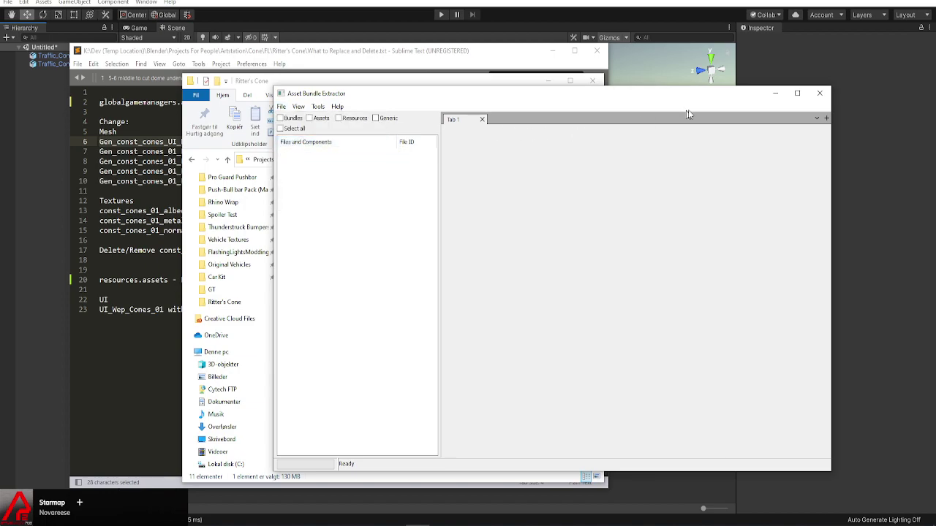
pyautogui.click(775, 93)
# Move the new resources.assets from Ny mappe up into the Ritter's Cone folder and delete the Ny mappe folder
pyautogui.moveTo(325, 215); pyautogui.dragTo(318, 193)
pyautogui.doubleClick(318, 194)
pyautogui.rightClick(319, 195)
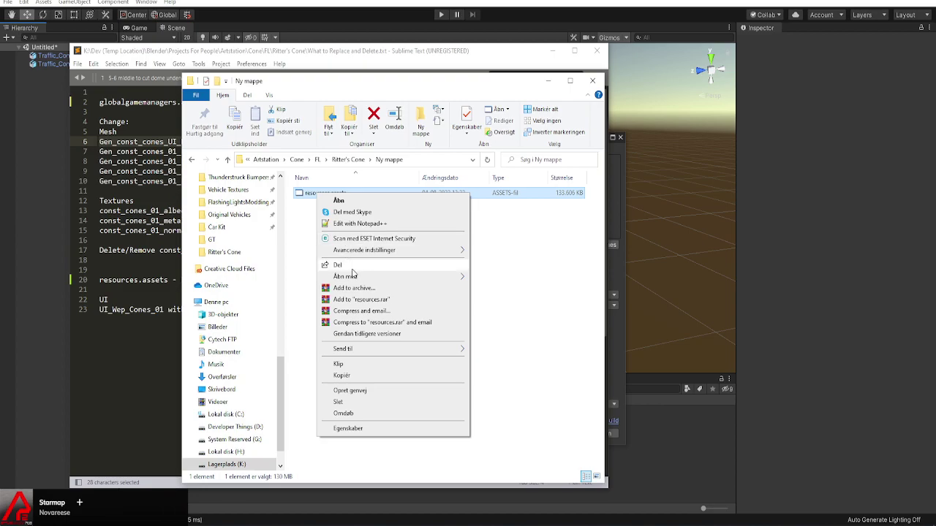
pyautogui.click(340, 364)
pyautogui.hotkey('alt', 'Up')
pyautogui.rightClick(341, 342)
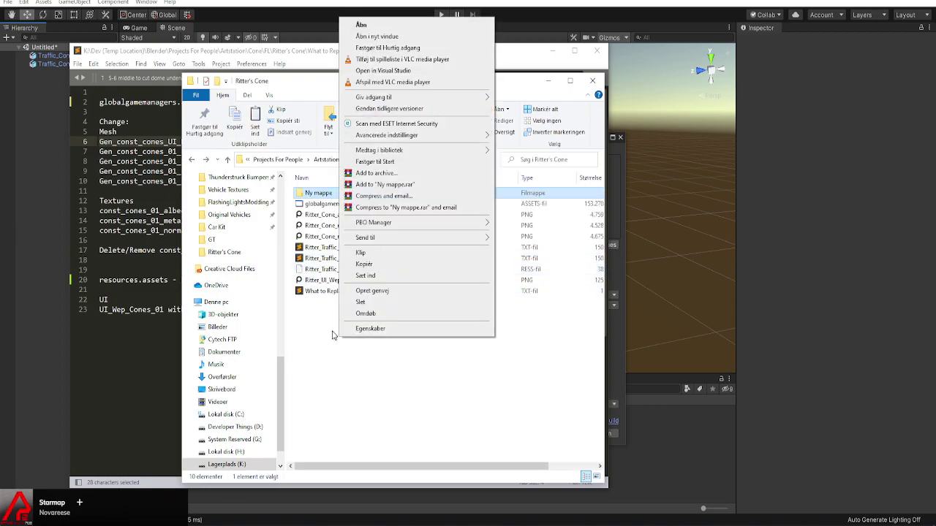
pyautogui.click(324, 339)
pyautogui.rightClick(325, 337)
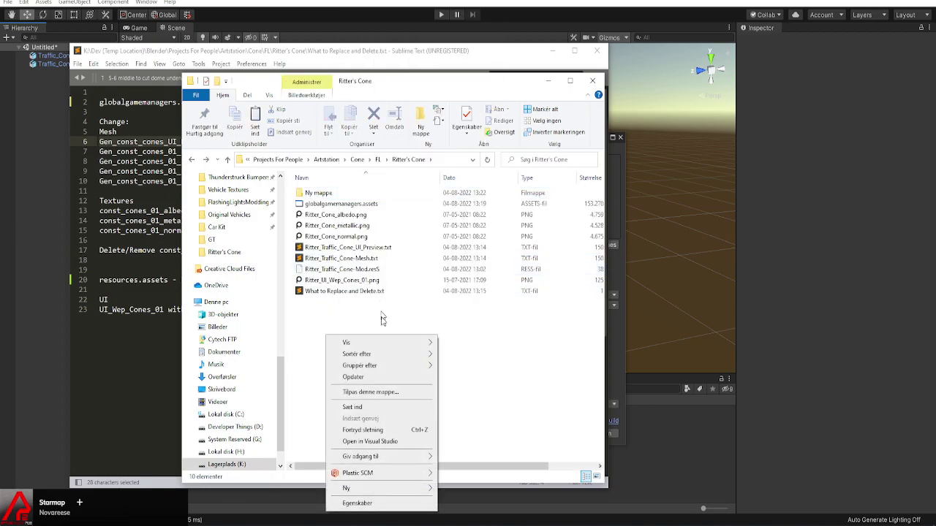
pyautogui.click(352, 406)
pyautogui.click(344, 194)
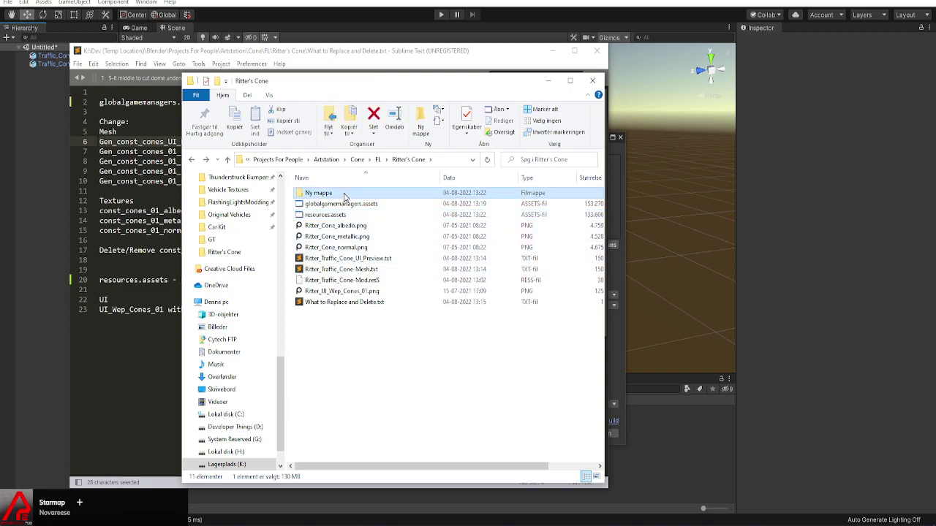
pyautogui.press('Delete')
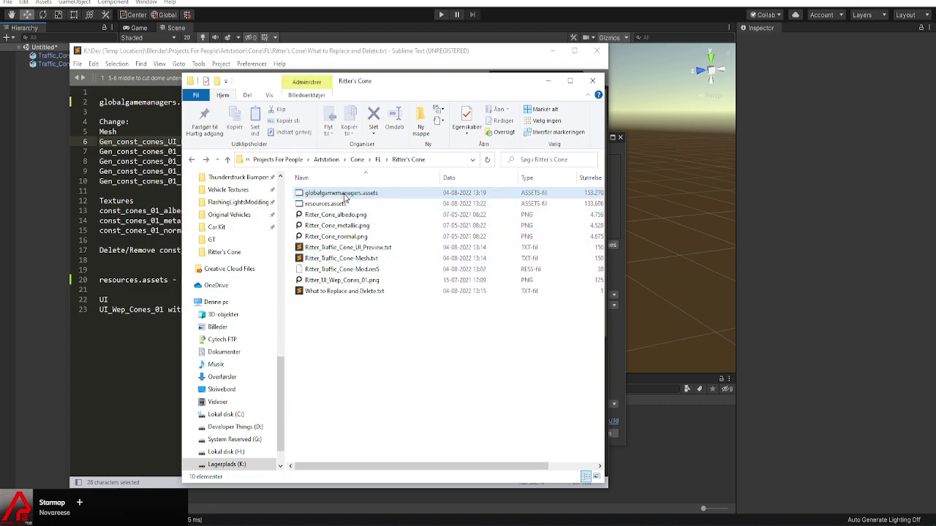
# Open the game's flashinglights_Data folder in a second window and place it beside the Ritter's Cone folder
pyautogui.rightClick(128, 523)
pyautogui.click(112, 323)
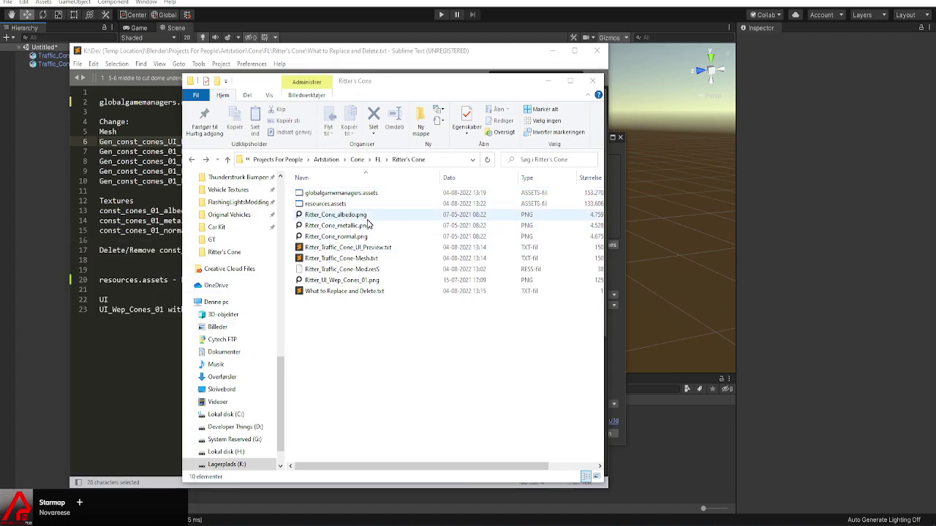
pyautogui.moveTo(375, 101); pyautogui.dragTo(655, 96)
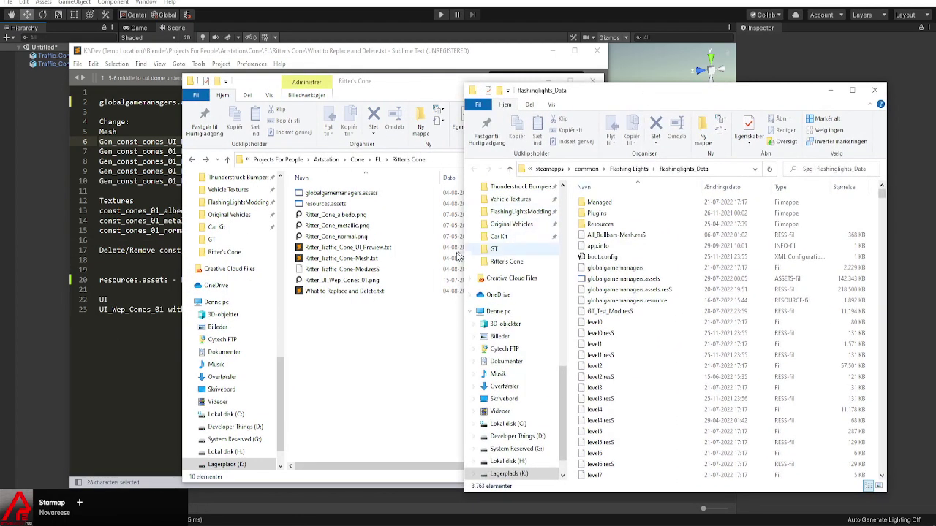
# Copy globalgamemanagers.assets, resources.assets and Ritter_Traffic_Cone-Mod.resS from Ritter's Cone into flashinglights_Data, replacing the existing files
pyautogui.click(325, 194)
pyautogui.keyDown('ctrl'); pyautogui.click(326, 203); pyautogui.keyUp('ctrl')
pyautogui.keyDown('ctrl'); pyautogui.click(342, 269); pyautogui.keyUp('ctrl')
pyautogui.click(644, 333)
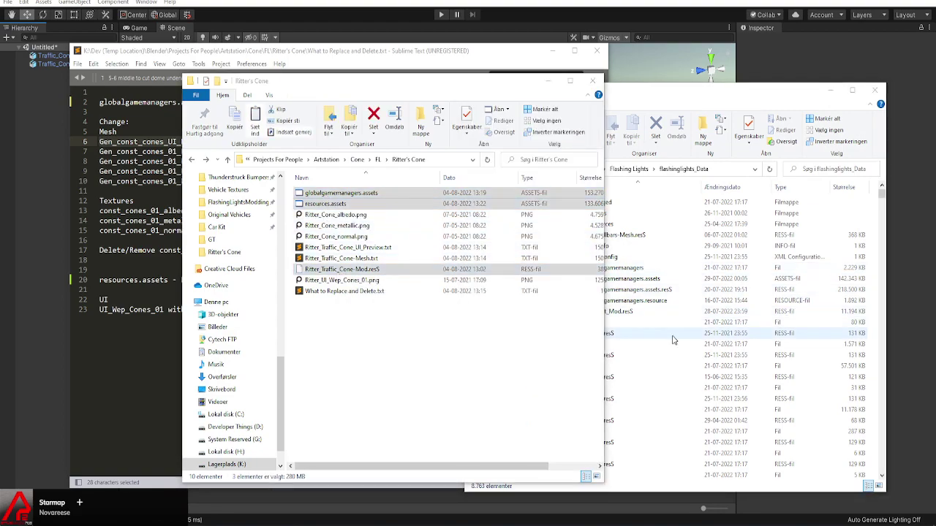
pyautogui.hotkey('ctrl', 'v')
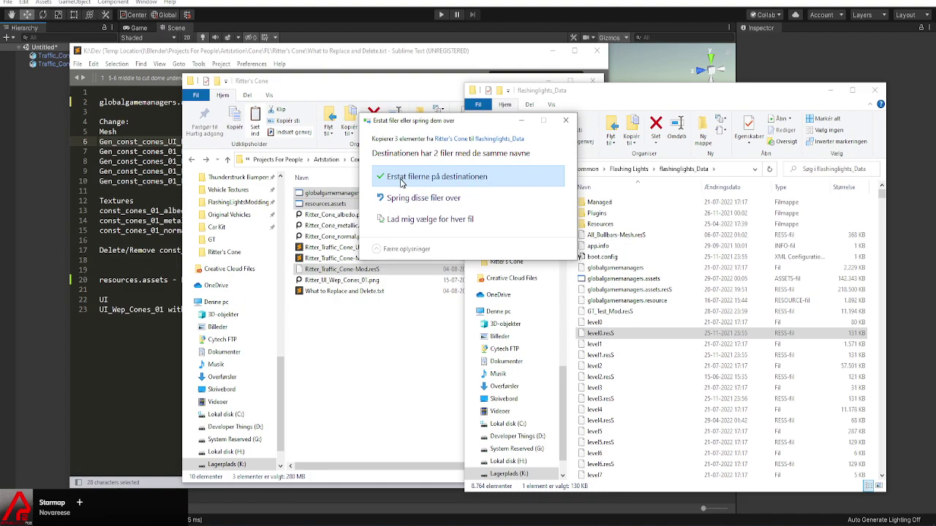
pyautogui.click(419, 178)
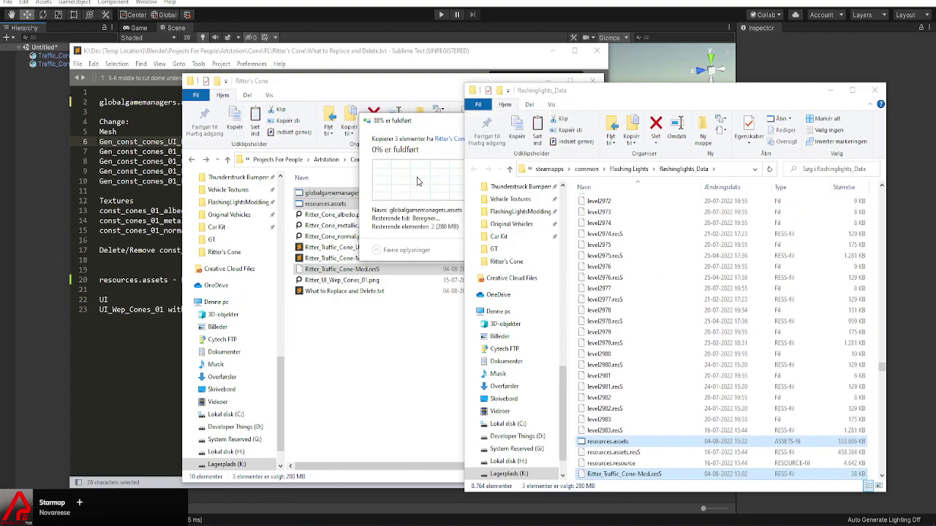
pyautogui.moveTo(700, 94); pyautogui.dragTo(562, 90)
# Switch to Steam and open Flashing Lights in the game library
pyautogui.click(841, 525)
pyautogui.rightClick(812, 474)
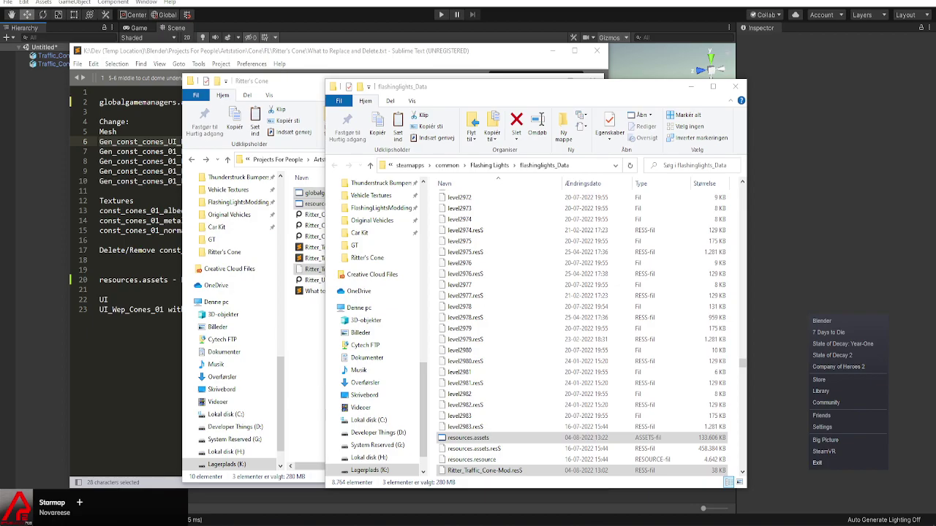
pyautogui.click(819, 379)
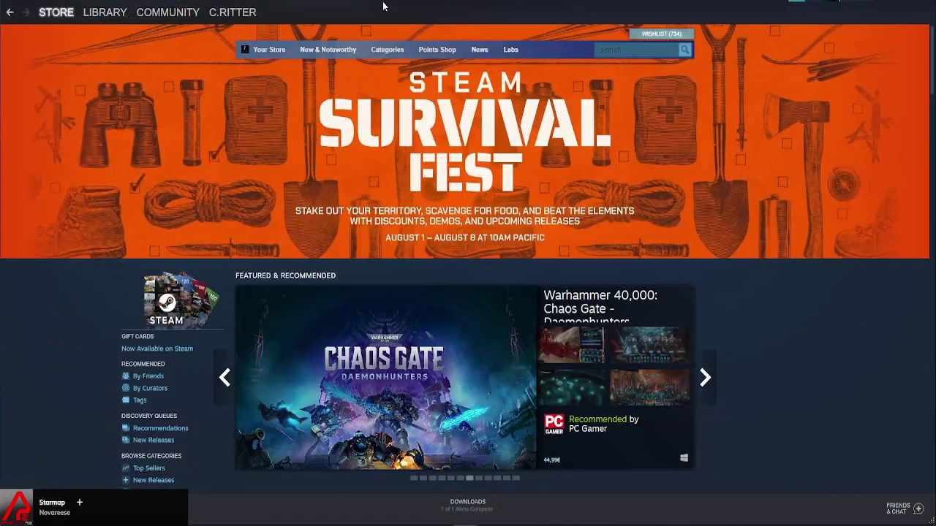
pyautogui.click(108, 14)
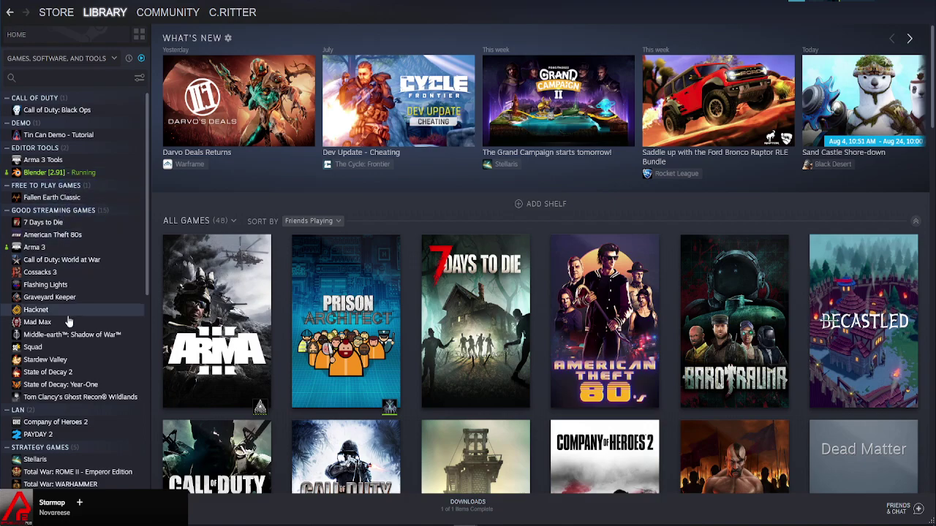
pyautogui.click(59, 285)
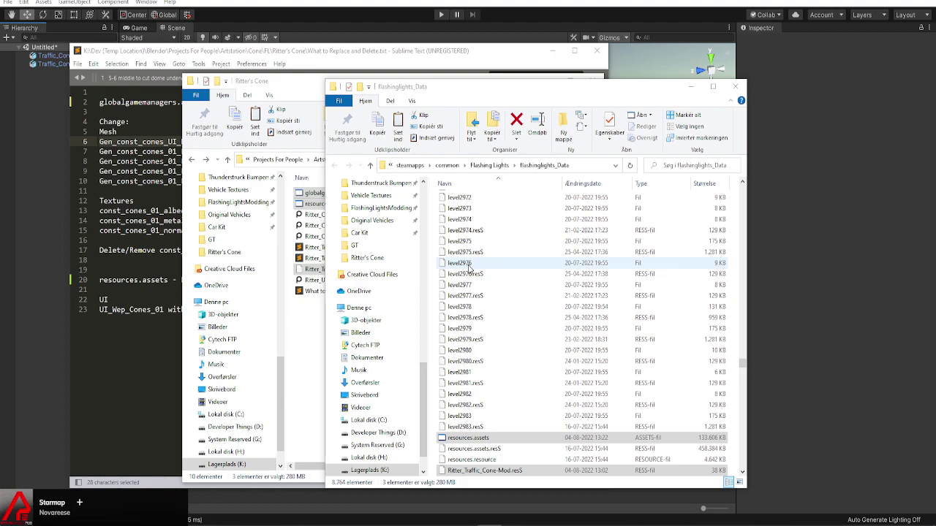
# Switch to Flashing Lights and start a game as Police
pyautogui.hotkey('alt', 'Tab')
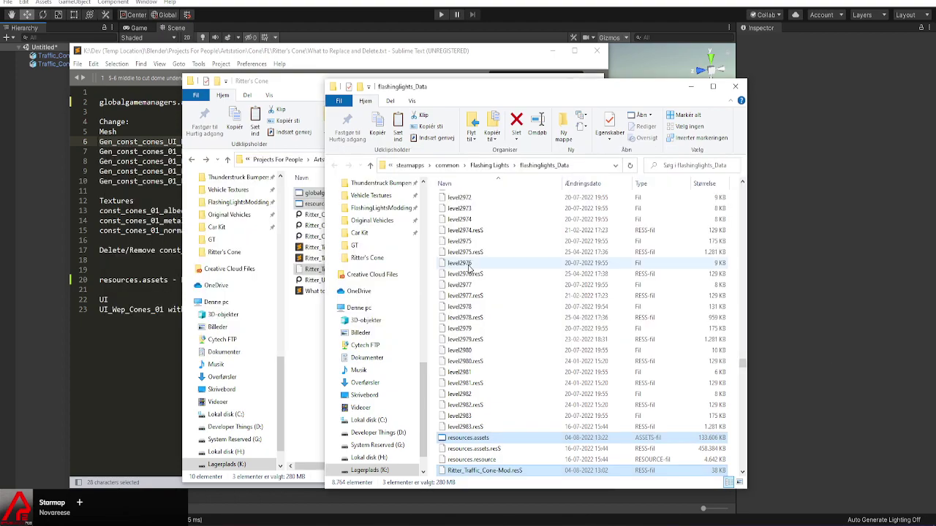
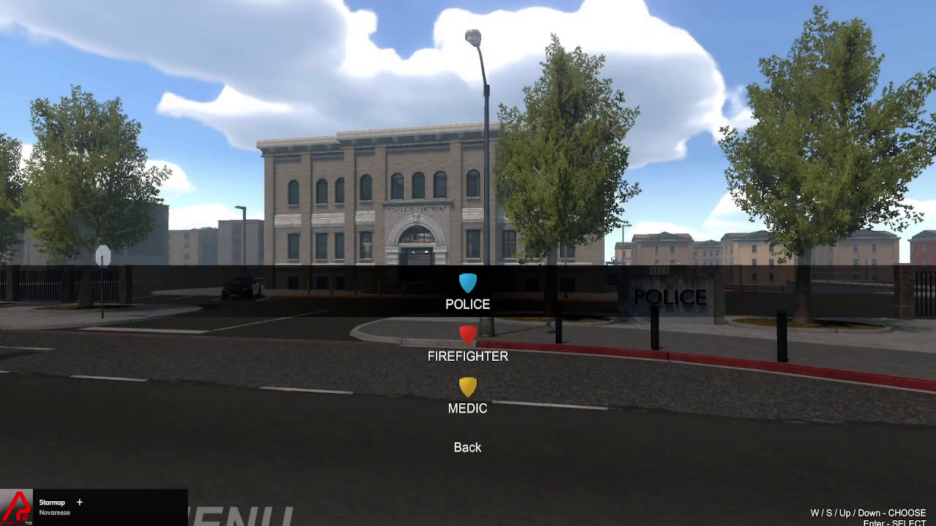
pyautogui.press('Return')
pyautogui.press('Return')
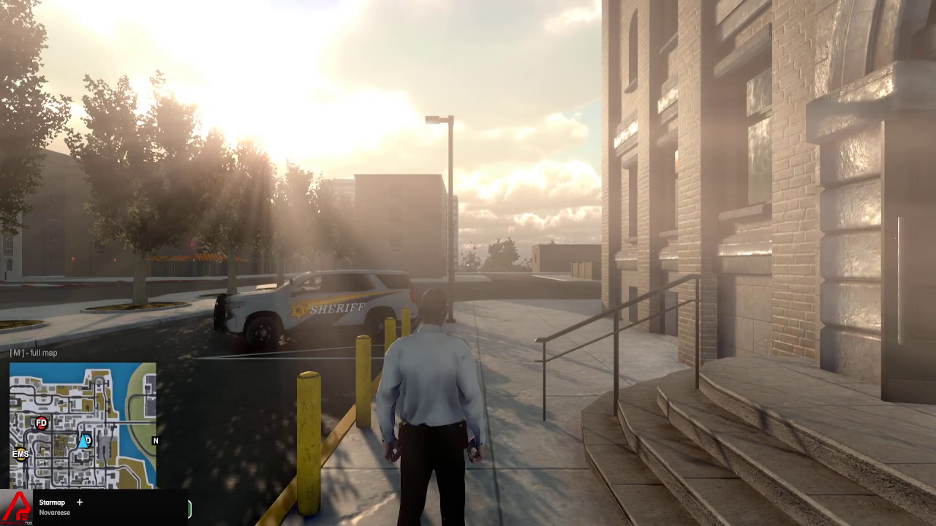
# Go to the open trunk of the sheriff SUV and take the traffic cones from its Traffic equipment
pyautogui.press('Tab')
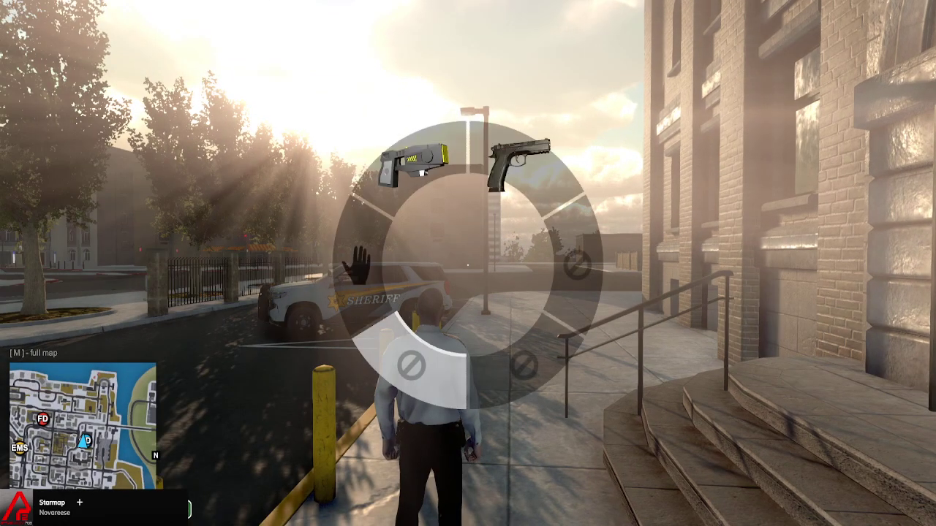
pyautogui.press('w')
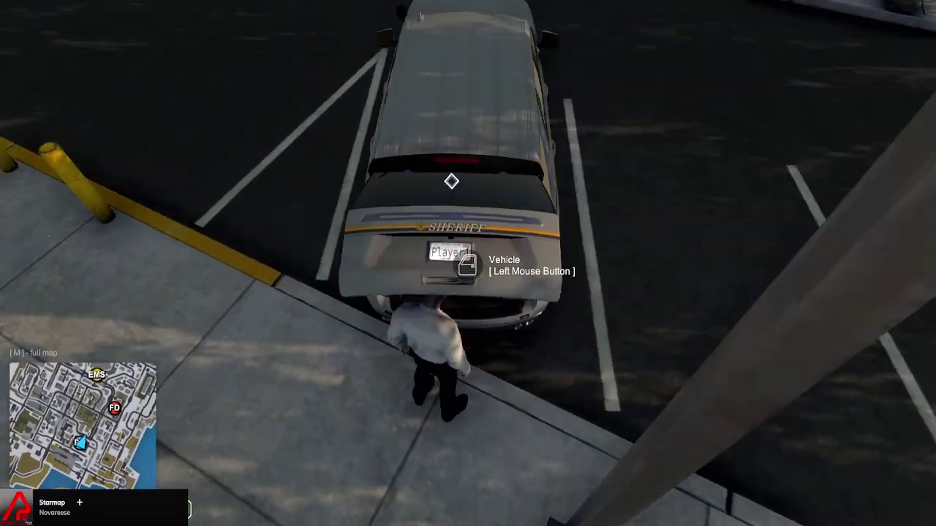
pyautogui.click(449, 254)
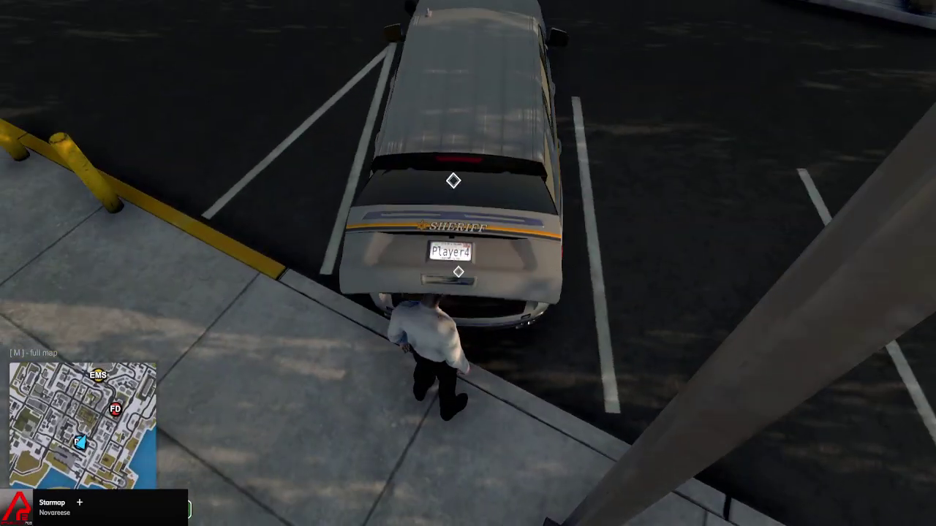
pyautogui.press('Down')
pyautogui.press('Down')
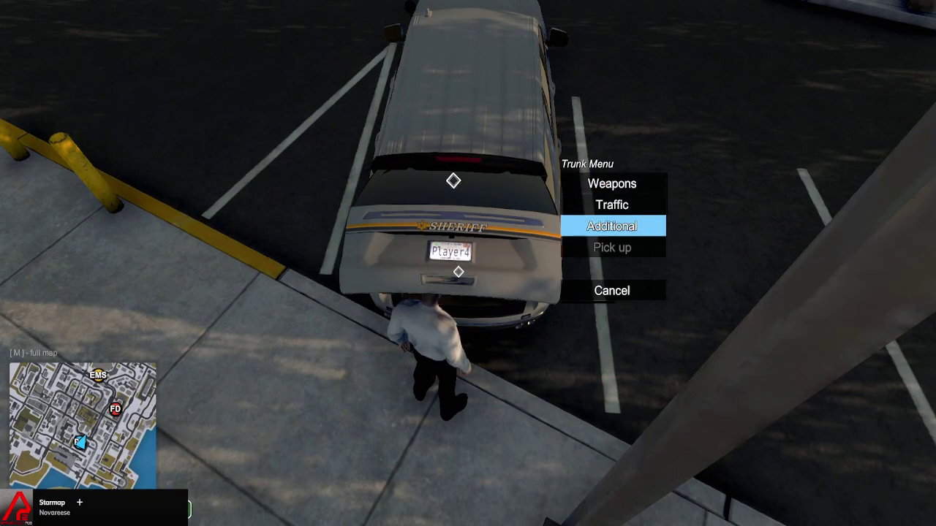
pyautogui.press('Return')
pyautogui.press('BackSpace')
pyautogui.press('Up')
pyautogui.press('Return')
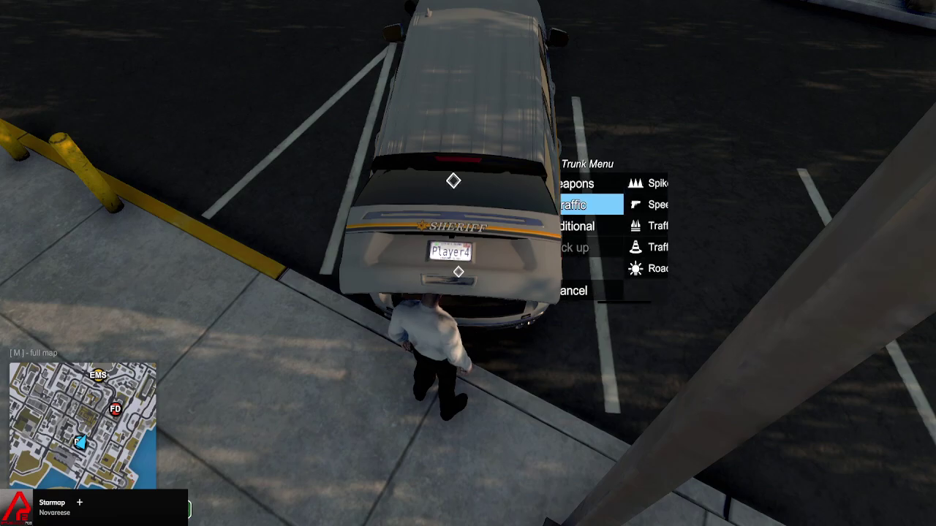
pyautogui.press('Down')
pyautogui.press('Return')
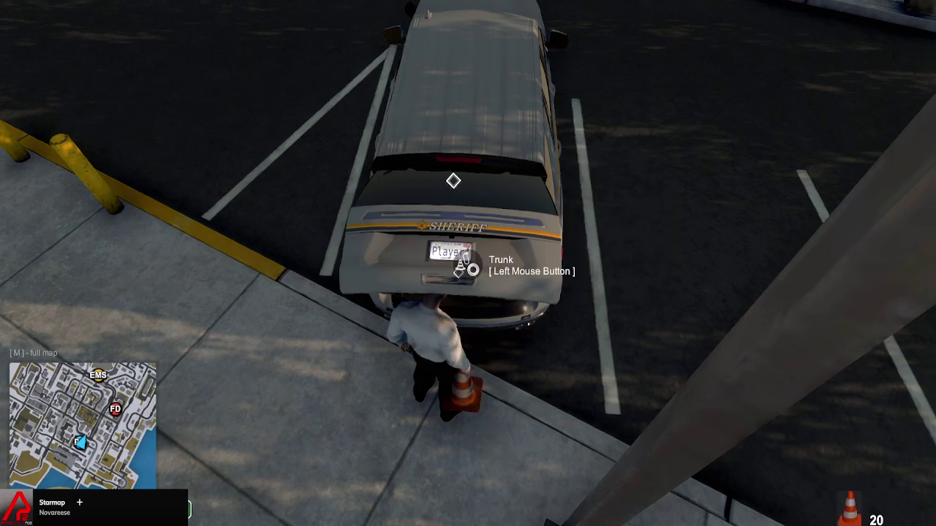
# Carry the cones to the open asphalt beside the sheriff SUV and place four of them on the ground
pyautogui.press('w')
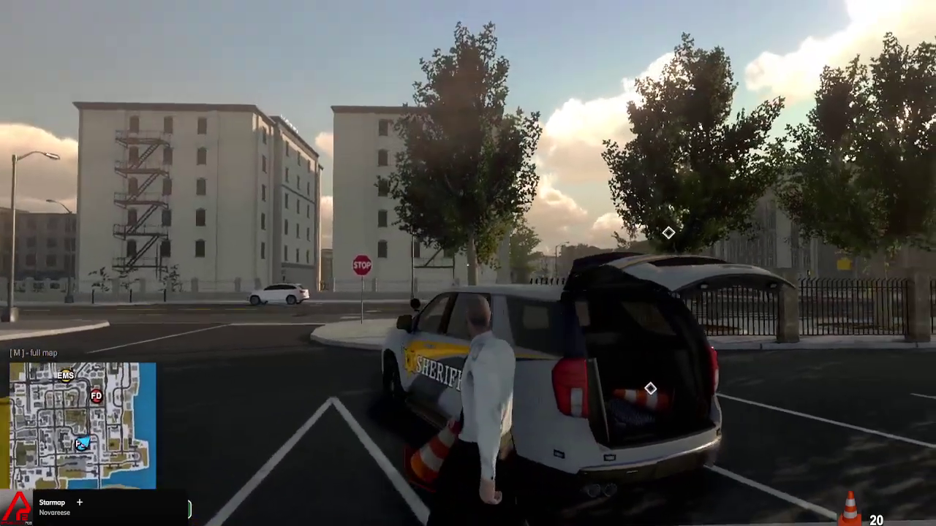
pyautogui.press('w')
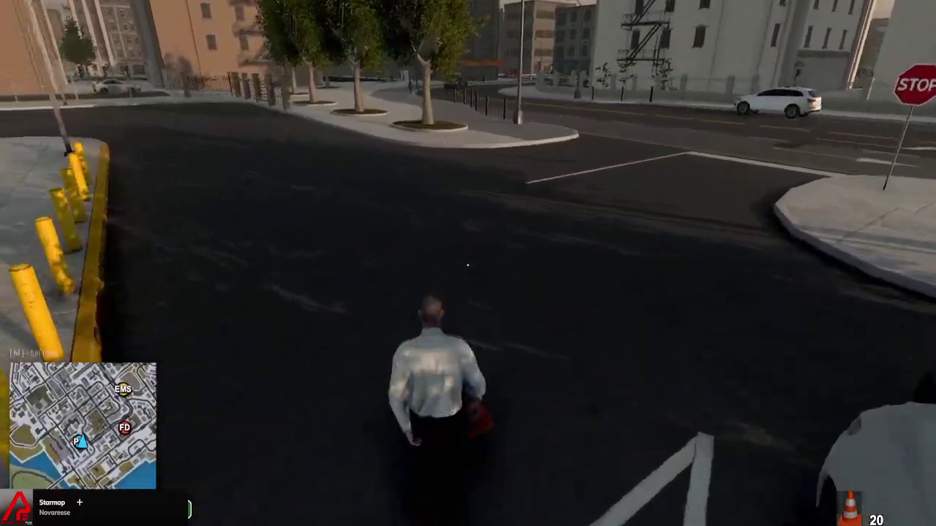
pyautogui.press('s')
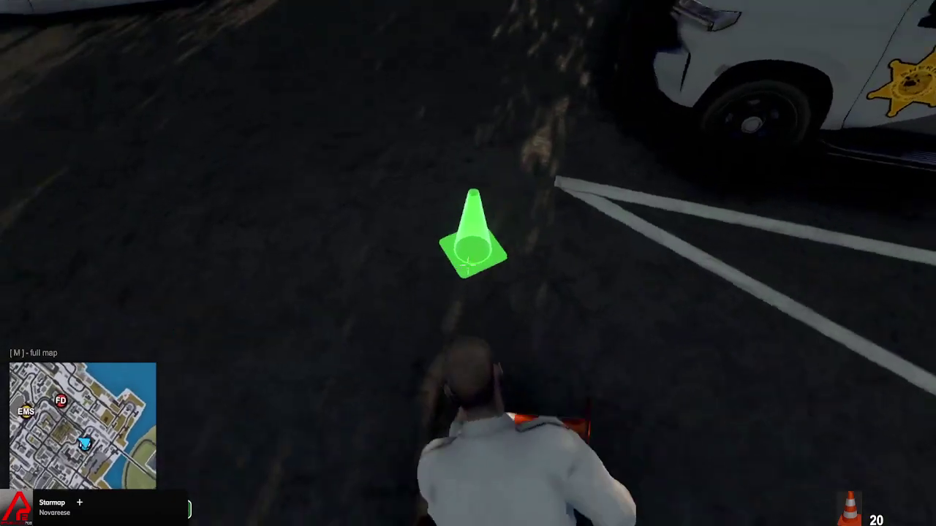
pyautogui.click(468, 265)
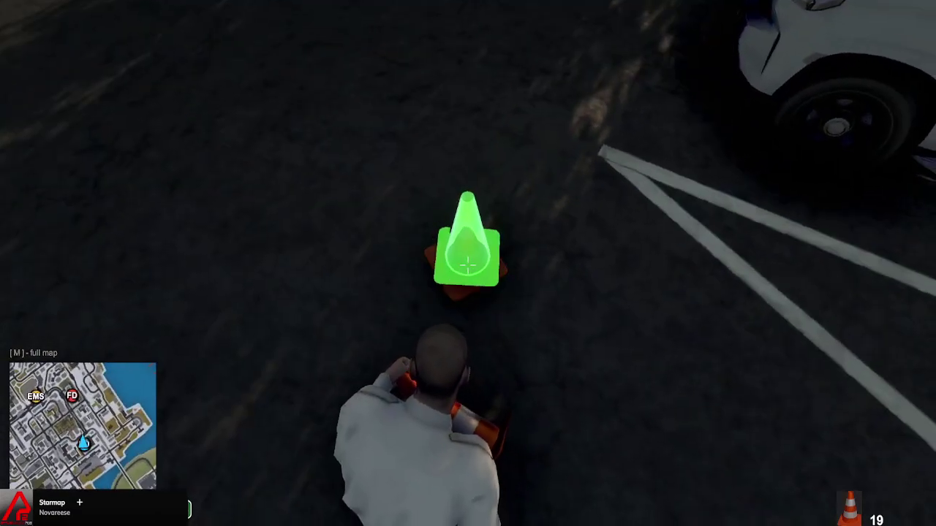
pyautogui.click(468, 265)
pyautogui.click(468, 265)
pyautogui.click(468, 264)
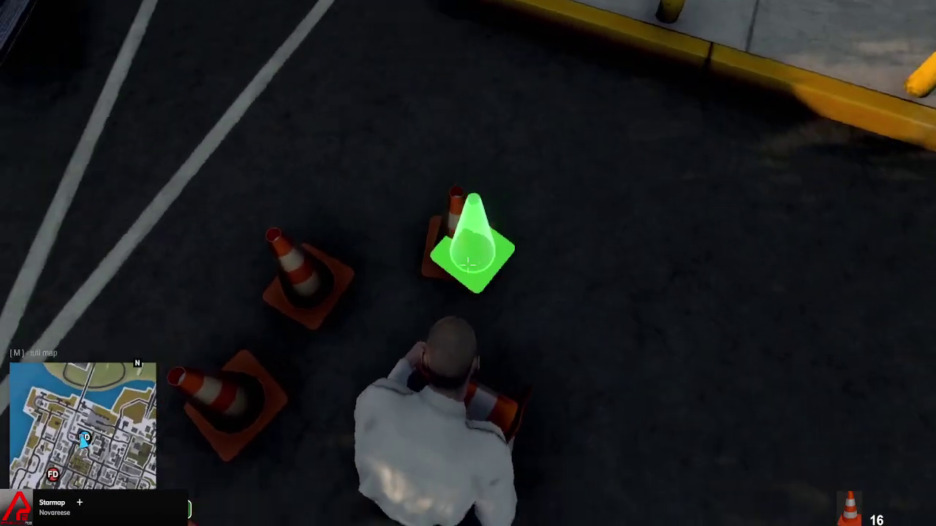
# Set the sandbox time of day to 10
pyautogui.press('Escape')
pyautogui.press('F1')
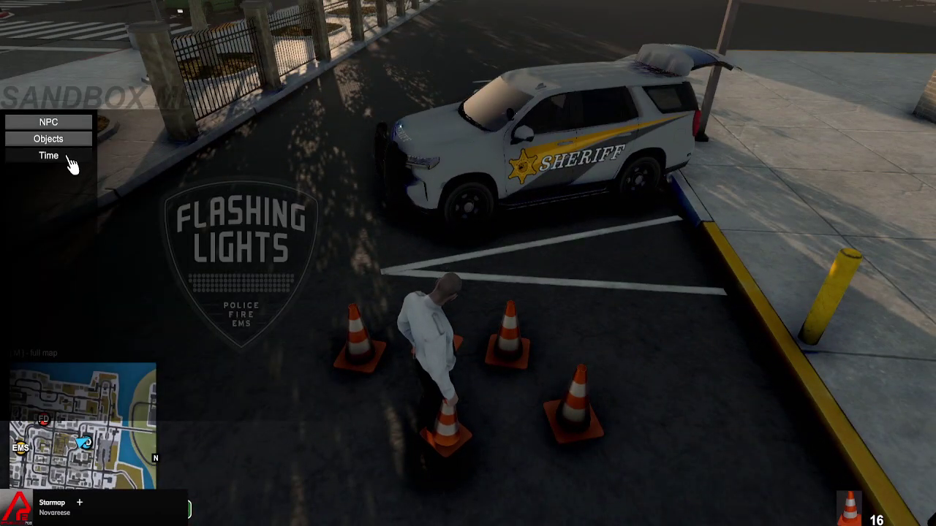
pyautogui.click(48, 155)
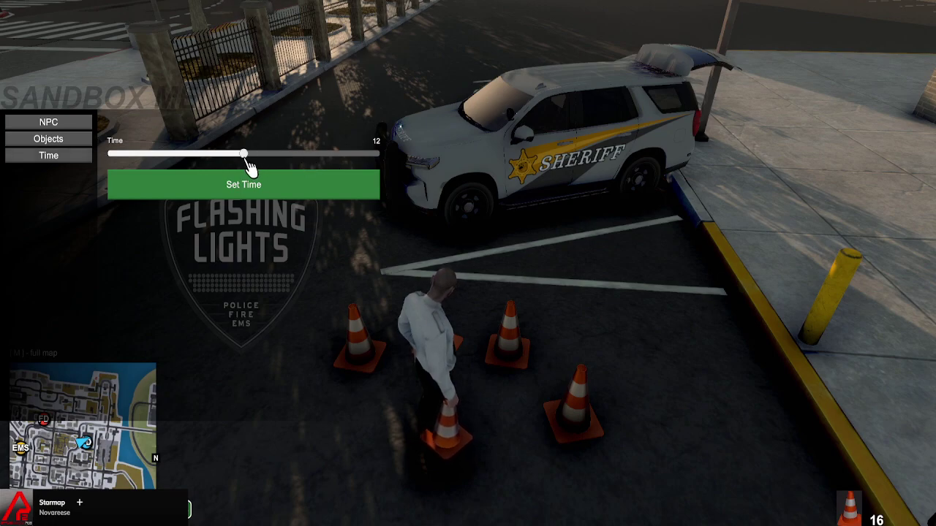
pyautogui.click(242, 189)
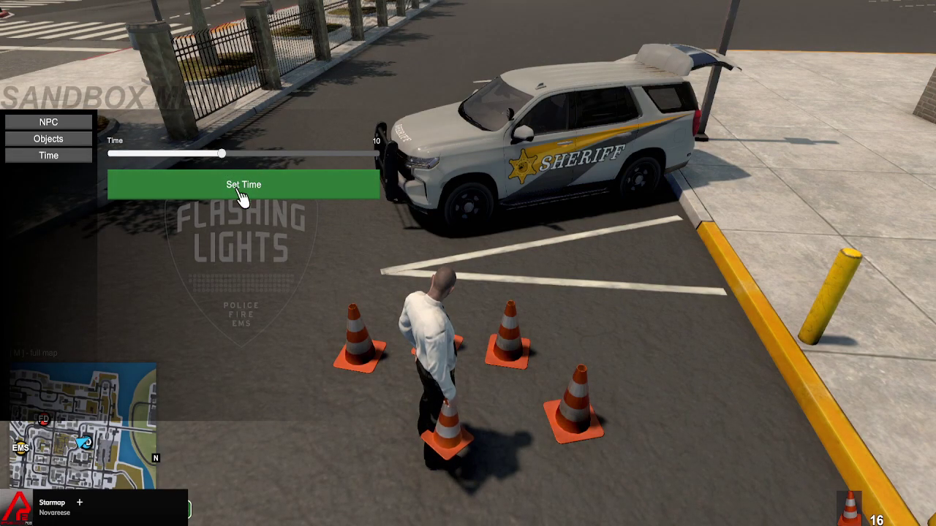
pyautogui.press('F1')
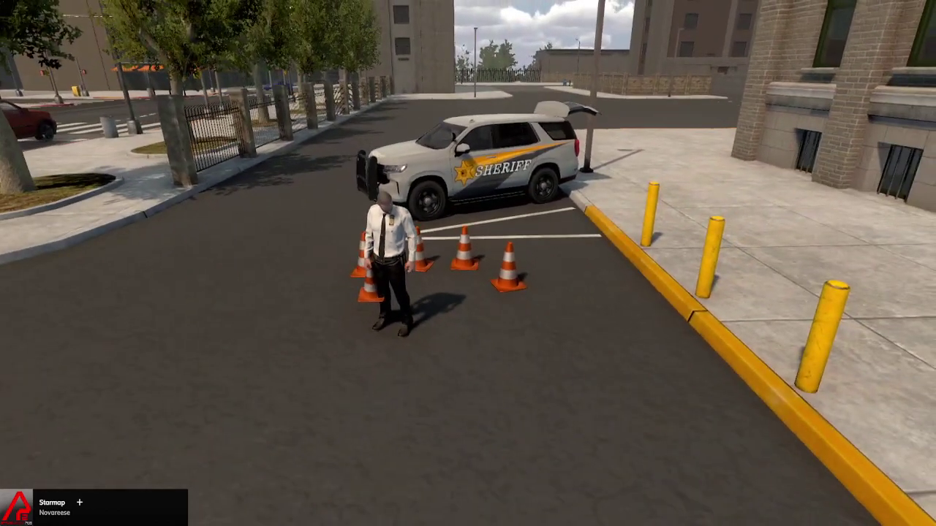
# Leave the free camera with the /cam command and walk around the placed traffic cones to inspect them
pyautogui.write('/cam2')
pyautogui.press('BackSpace')
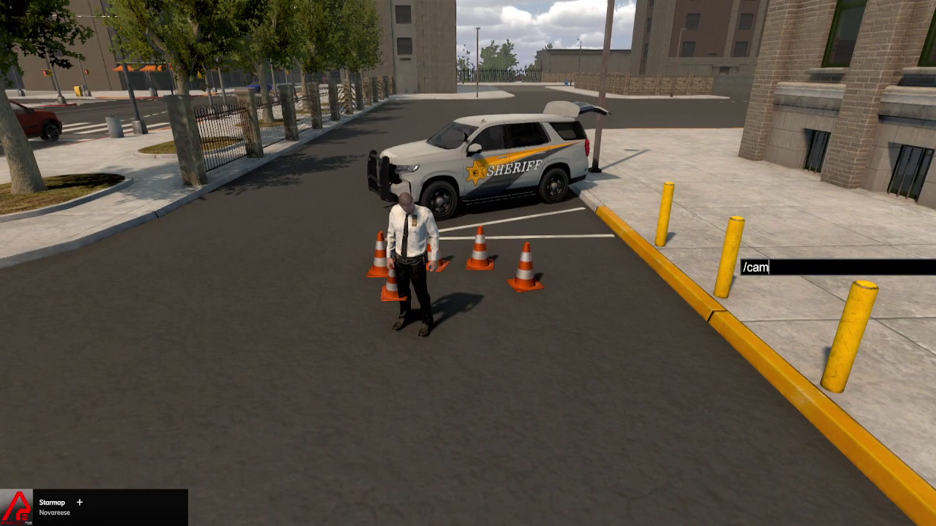
pyautogui.press('Return')
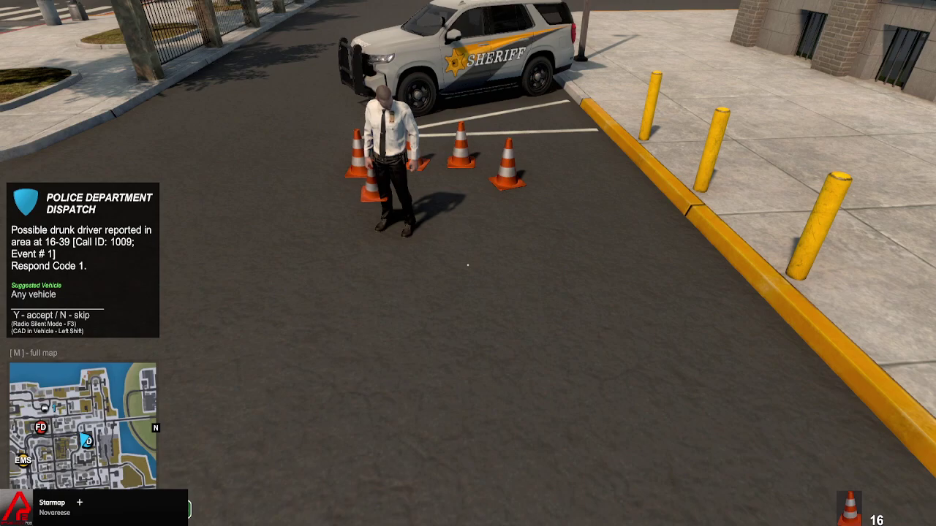
pyautogui.press('w')
pyautogui.press('w')
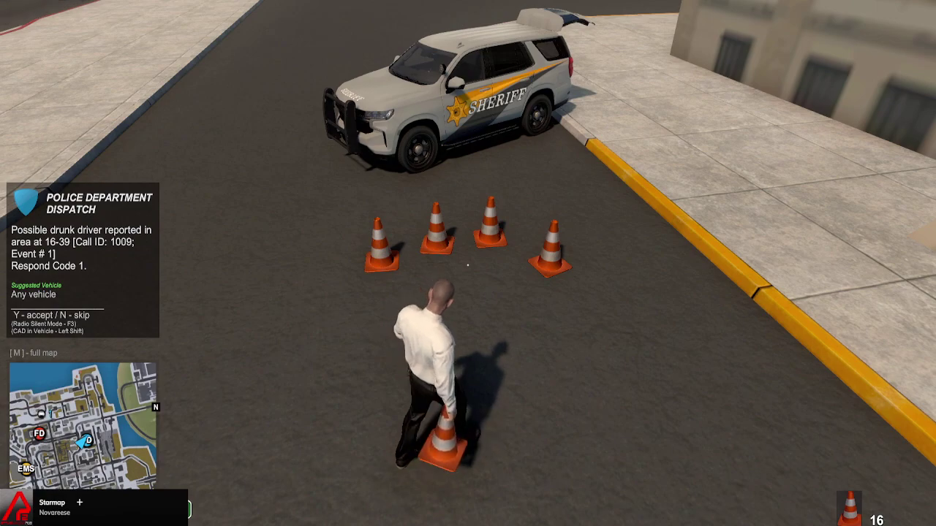
pyautogui.press('w')
# Put away the carried traffic cone and bring up the equipment wheel
pyautogui.press('e')
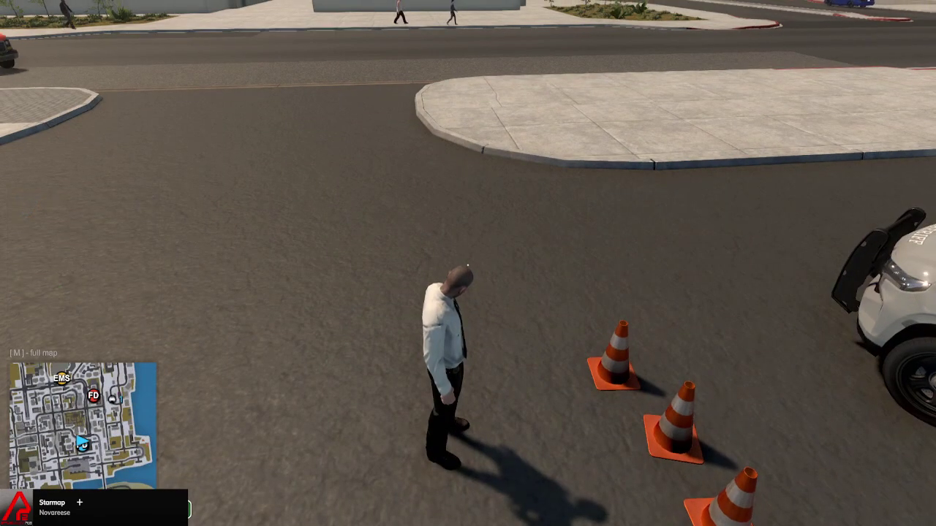
pyautogui.press('F1')
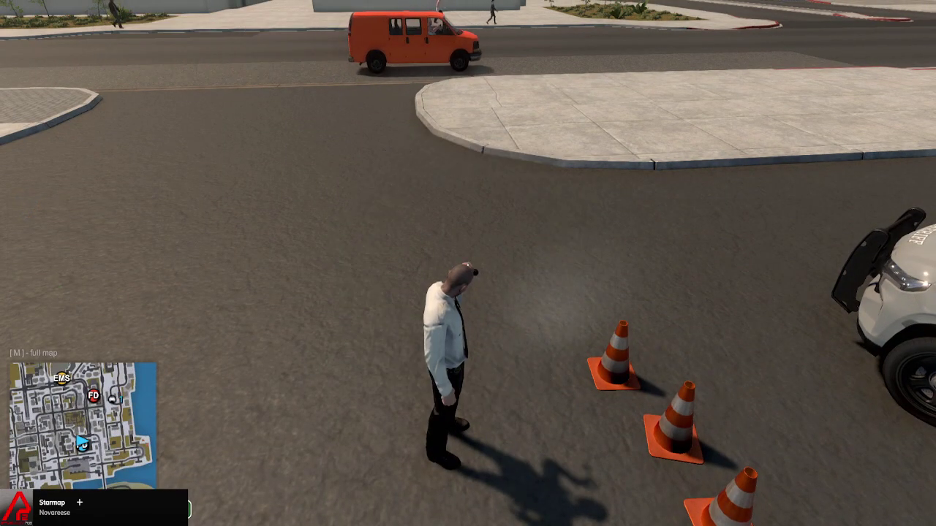
pyautogui.press('F1')
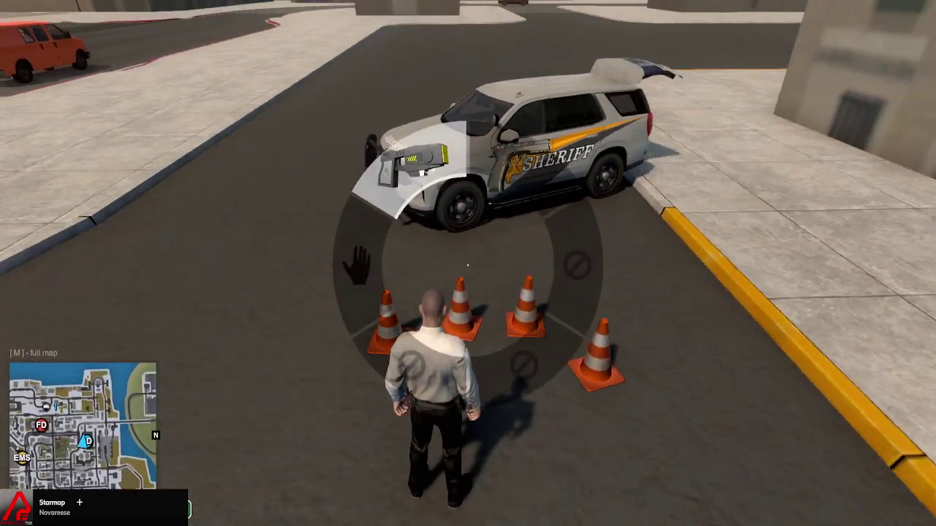
pyautogui.press('F1')
# Return to the sheriff SUV's open trunk and examine the traffic cone inside up close with the free camera
pyautogui.press('w')
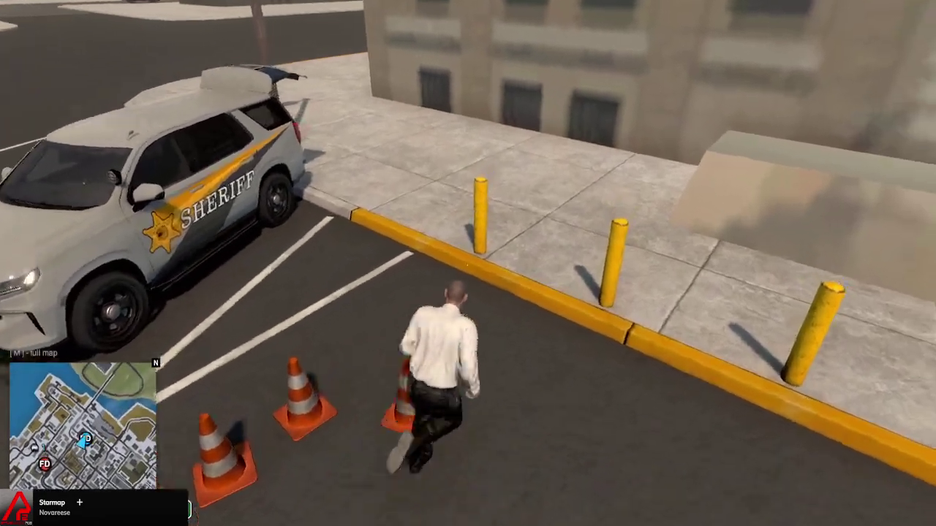
pyautogui.press('w')
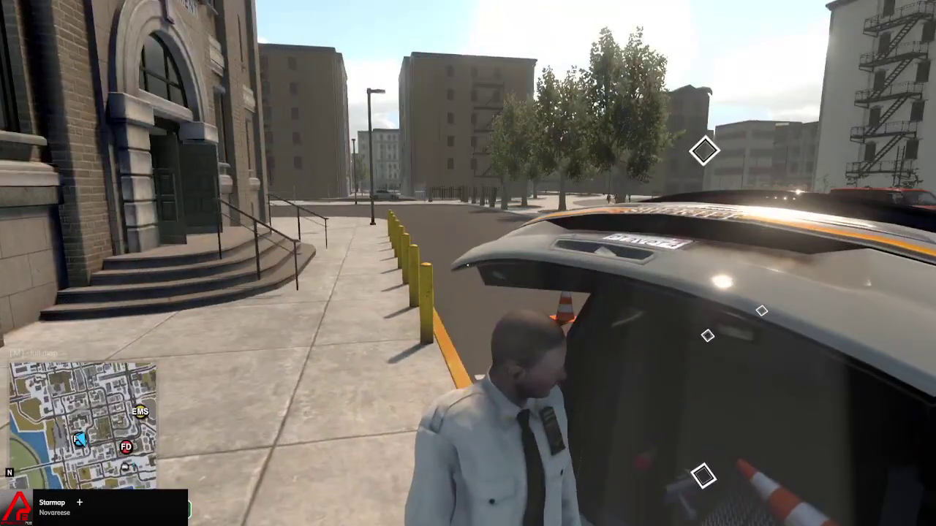
pyautogui.press('w')
pyautogui.press('w')
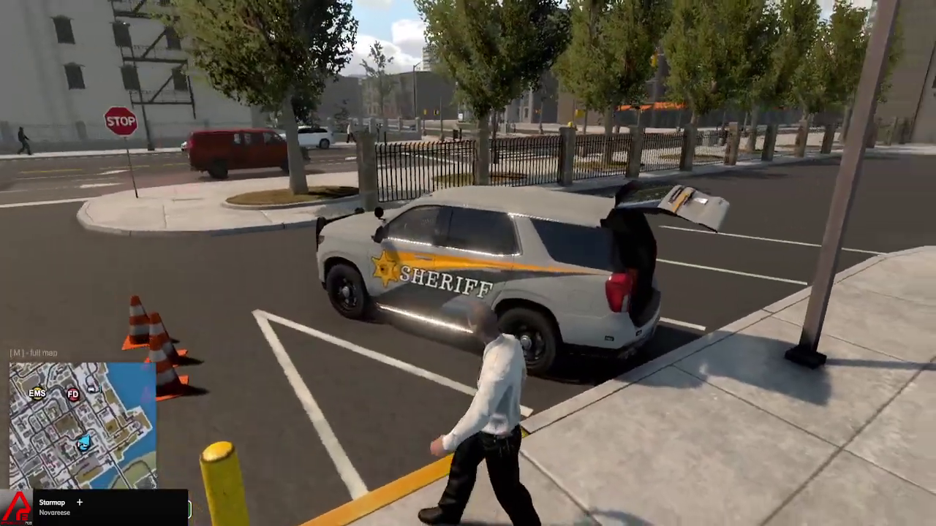
pyautogui.press('w')
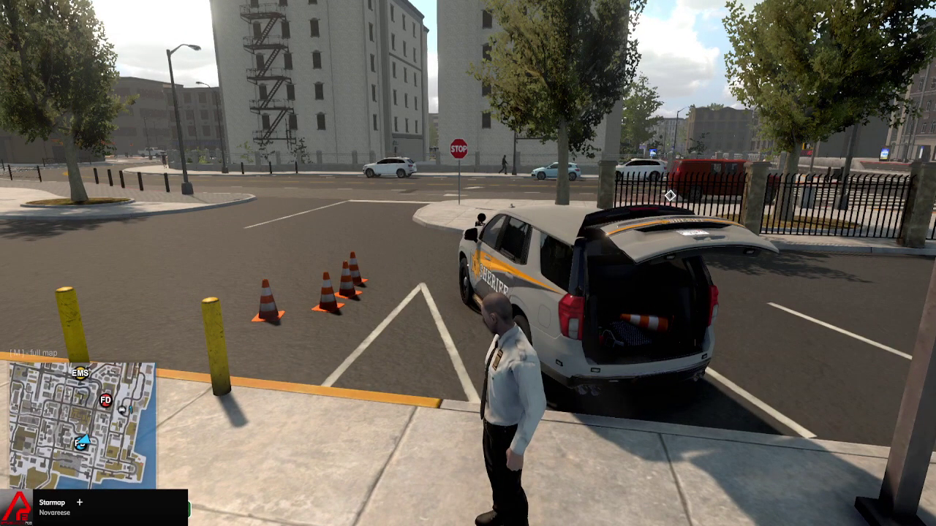
pyautogui.press('w')
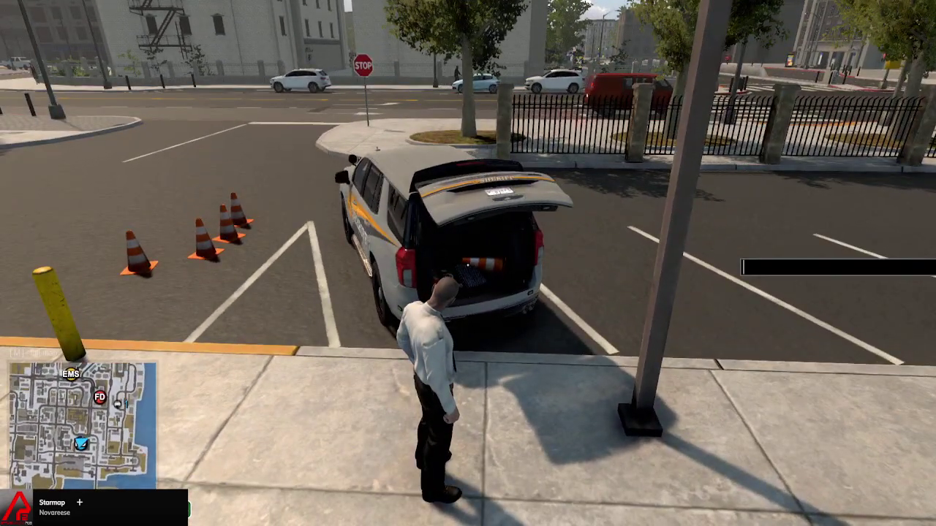
pyautogui.press('Return')
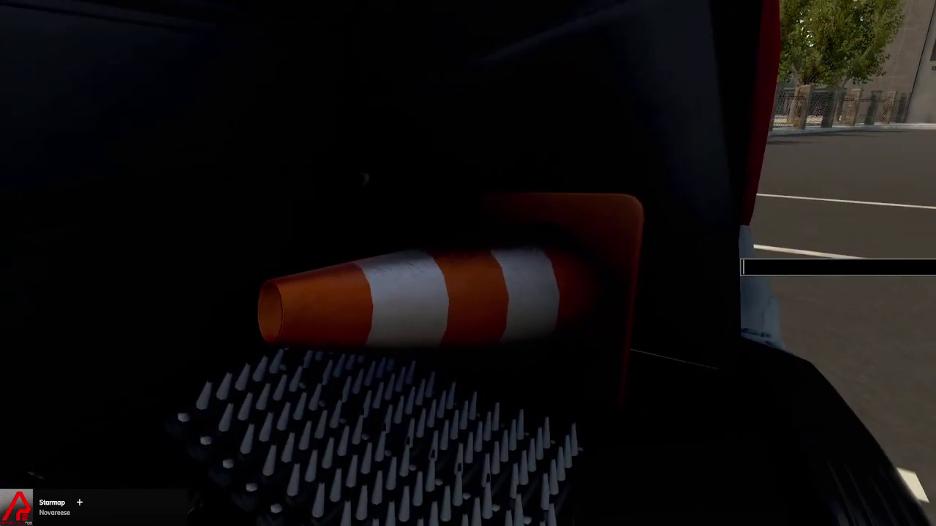
pyautogui.press('Return')
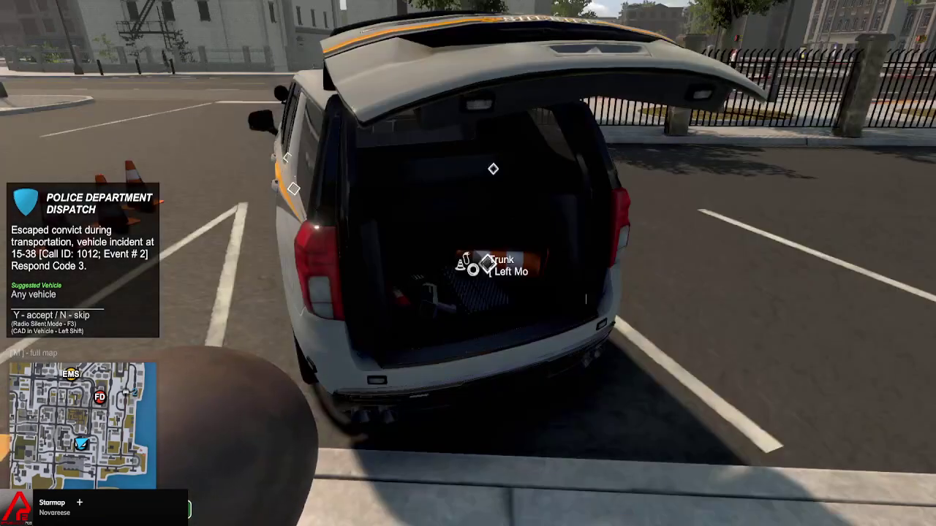
# Walk back to the placed cones, carry a cone across the lot and get into the sheriff SUV
pyautogui.press('w')
pyautogui.press('w')
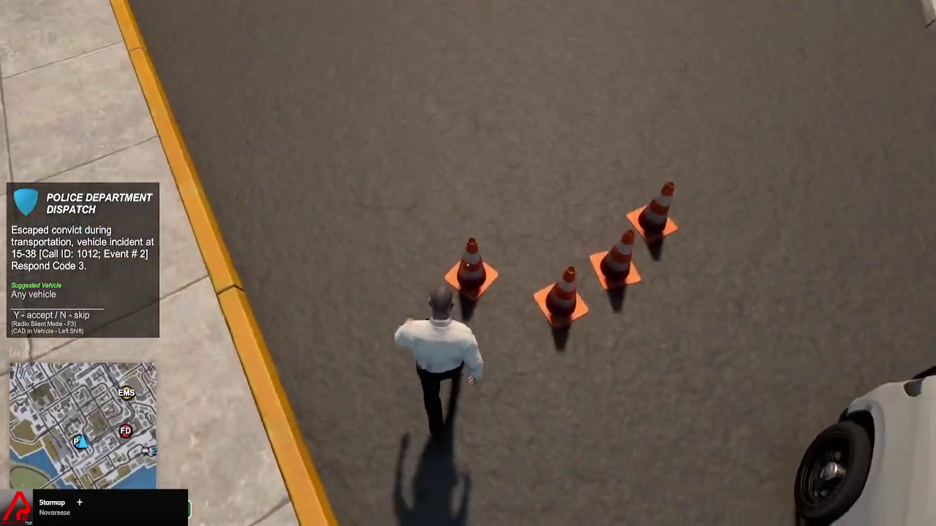
pyautogui.press('w')
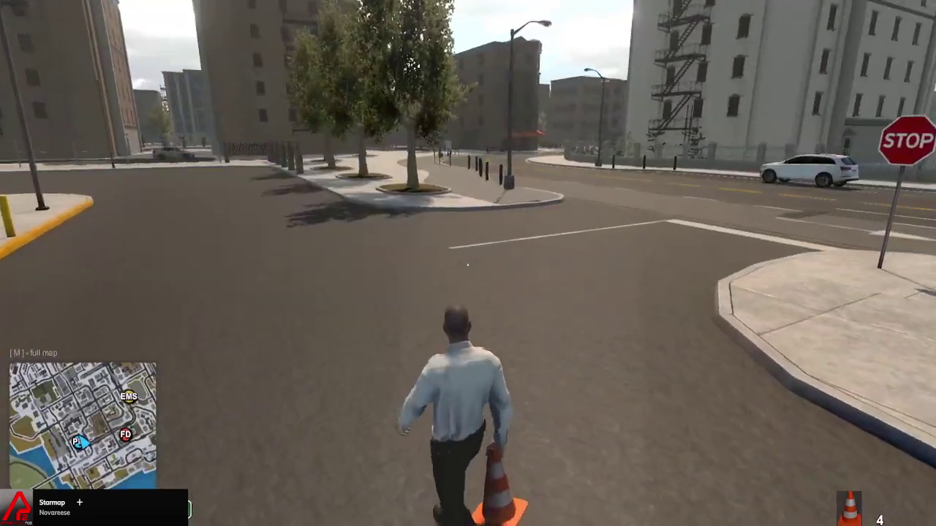
pyautogui.press('w')
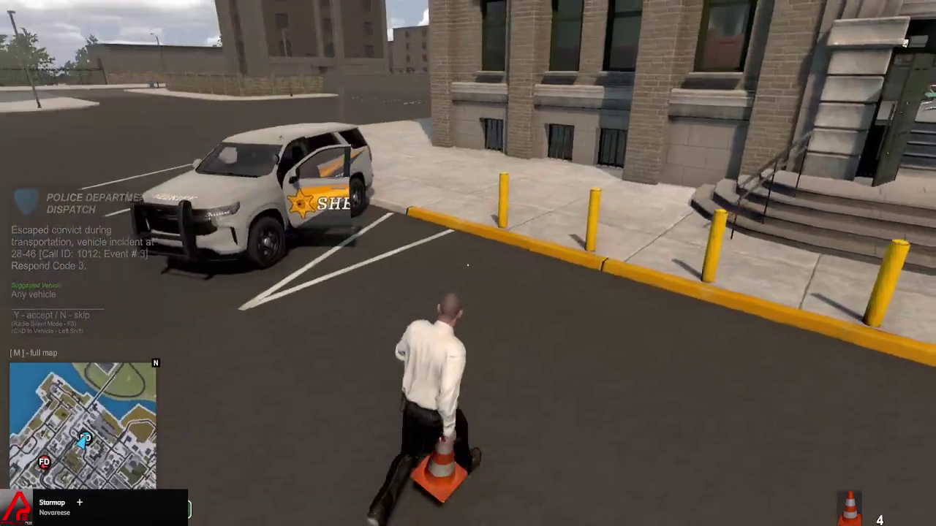
pyautogui.press('w')
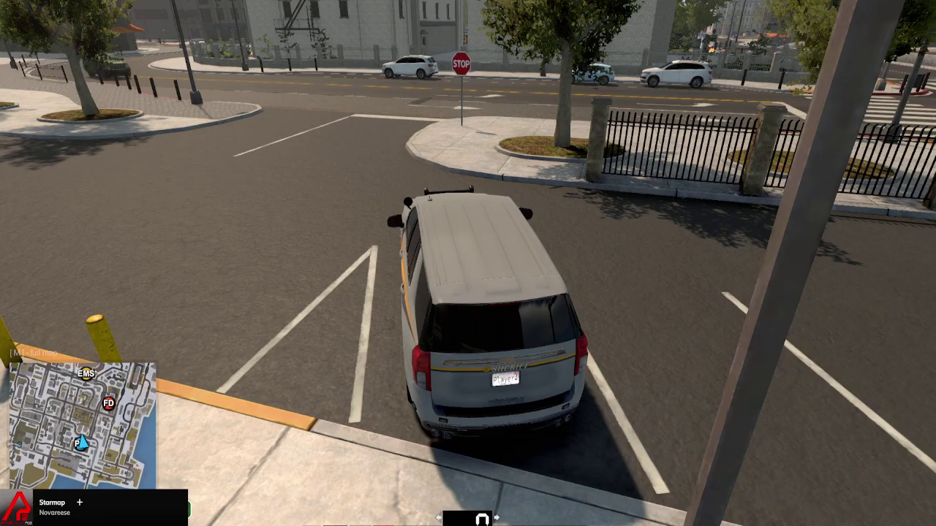
# Drive the sheriff SUV out of the parking lot, past the stop sign and onto the city streets, turning at the intersections
pyautogui.press('w')
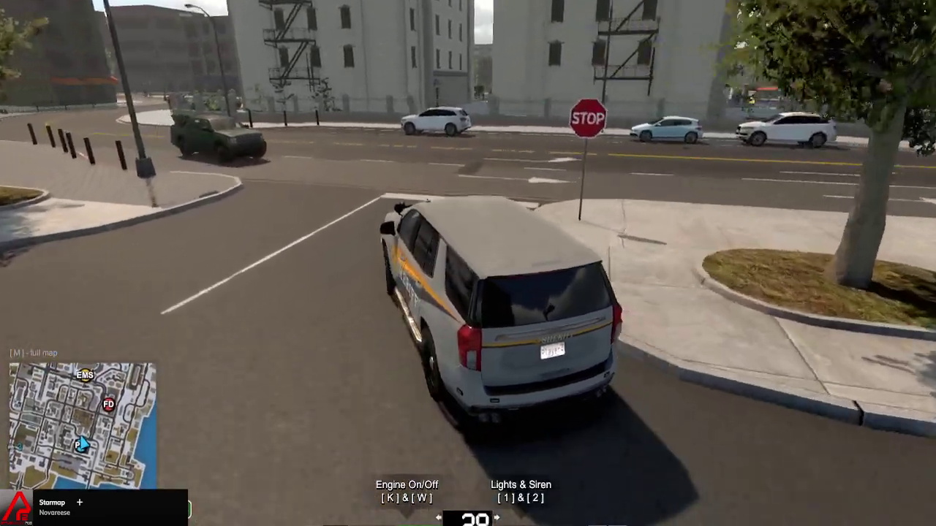
pyautogui.press('d')
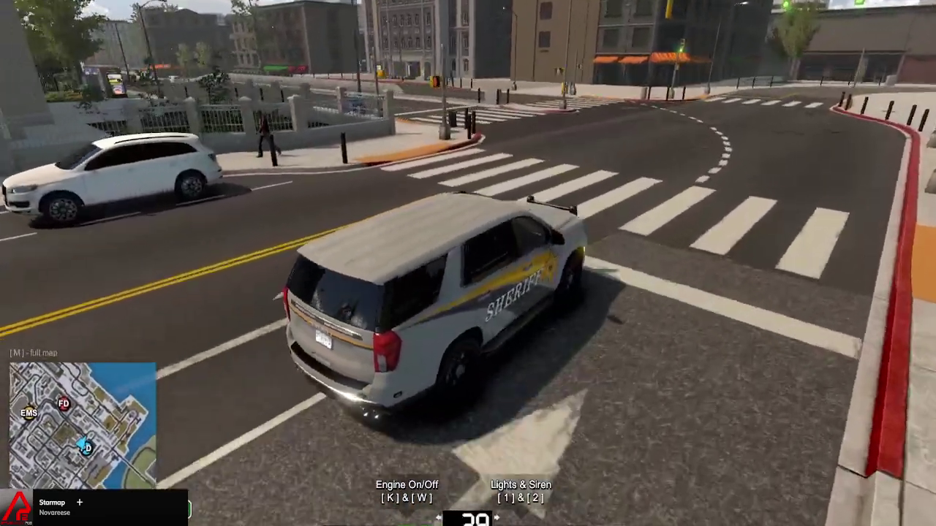
pyautogui.press('d')
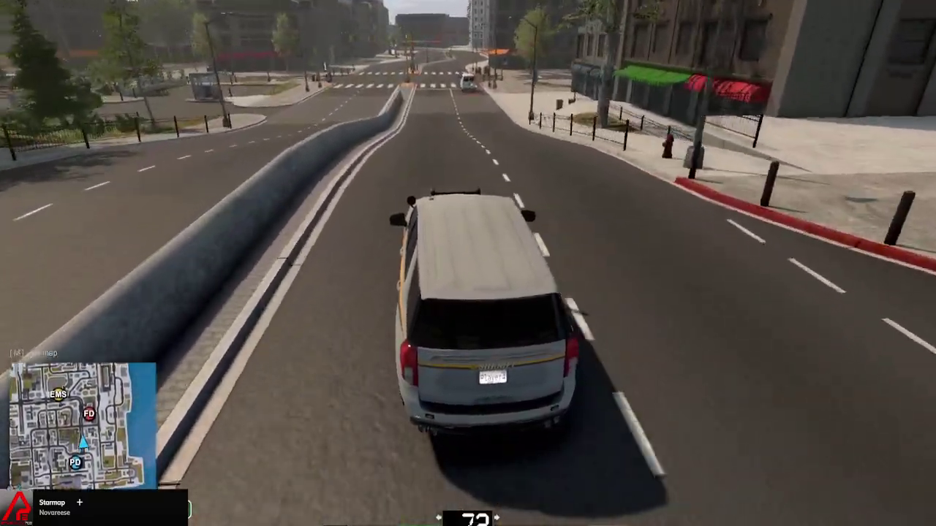
pyautogui.press('s')
pyautogui.press('d')
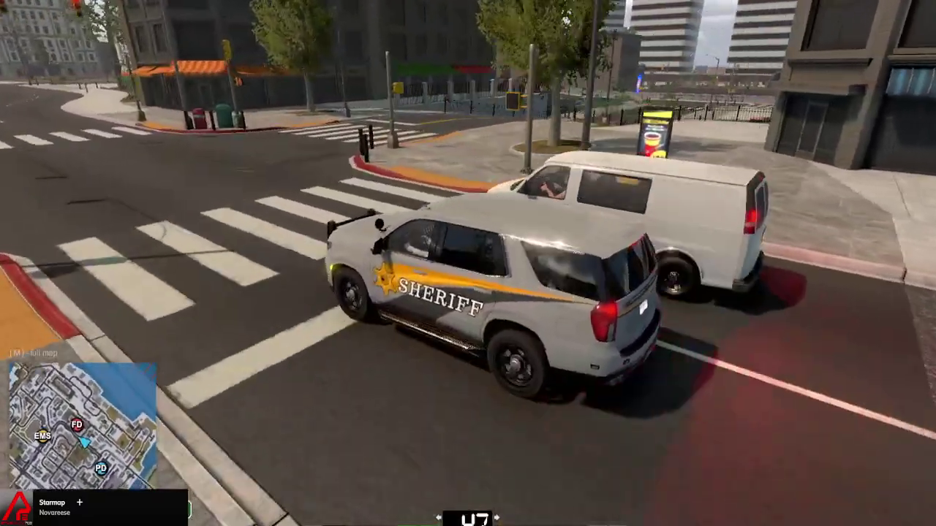
pyautogui.press('d')
pyautogui.press('w')
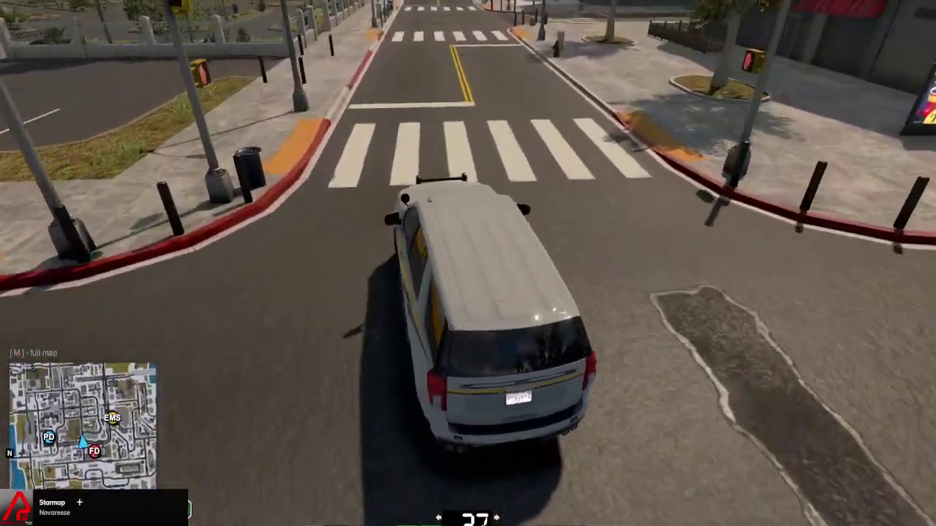
# Continue driving the sheriff SUV across the crosswalk intersections to the curved street beside the orange-awning building
pyautogui.press('w')
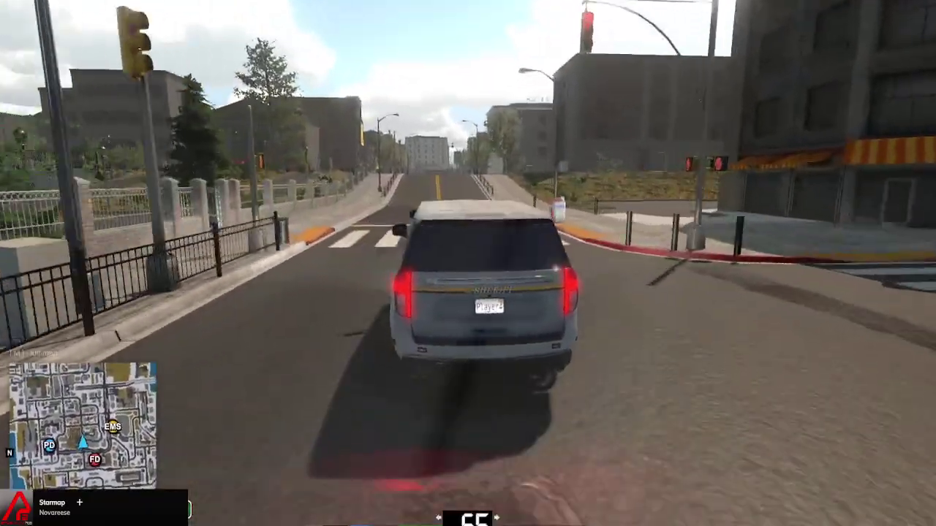
pyautogui.press('w')
pyautogui.press('d')
pyautogui.press('d')
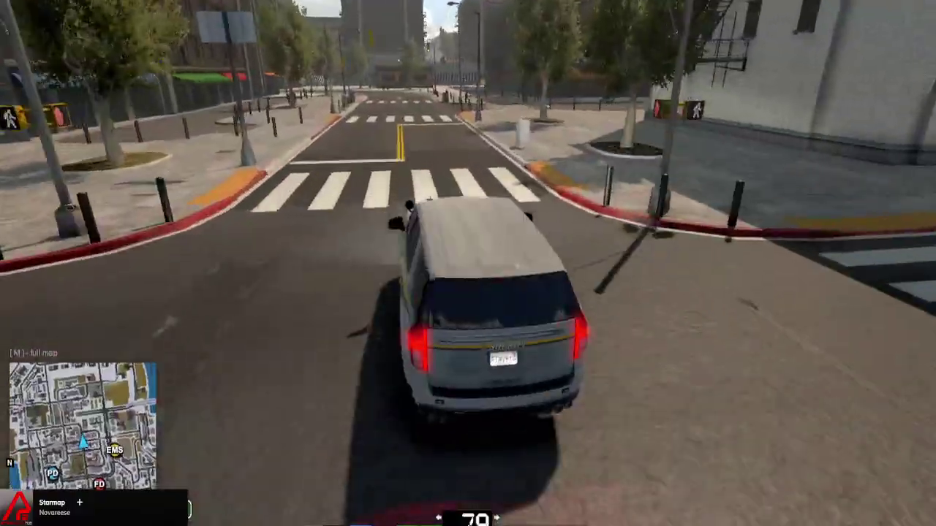
pyautogui.press('a')
pyautogui.press('a')
pyautogui.press('s')
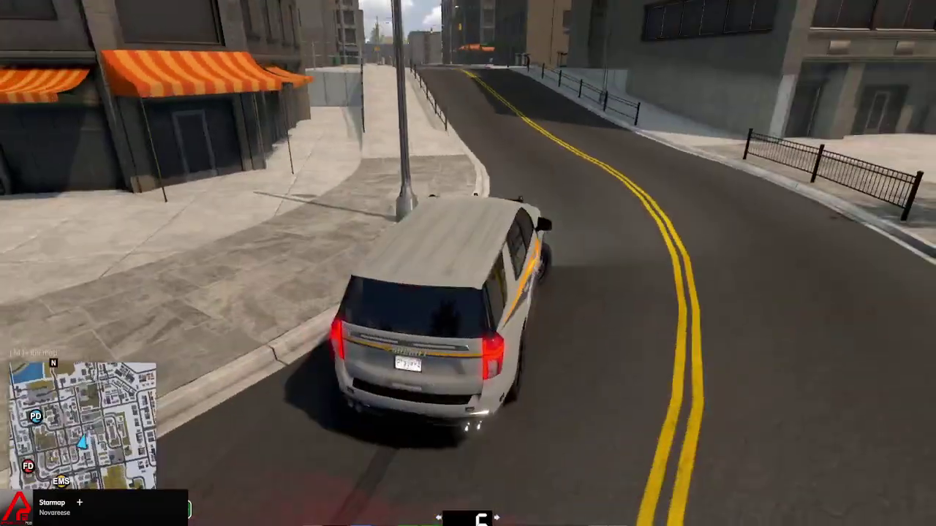
# Drive the sheriff SUV through the downtown blocks and brake while turning at the intersection facing the blue car
pyautogui.press('w')
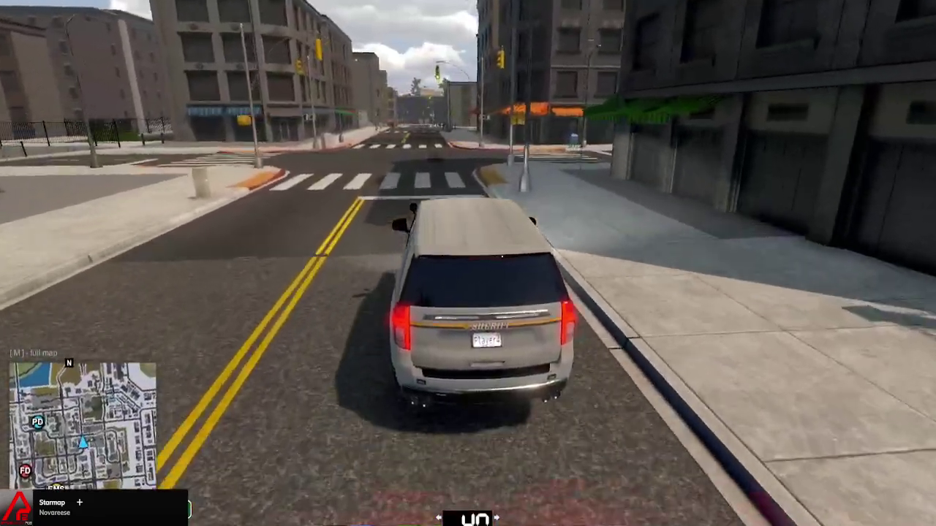
pyautogui.press('a')
pyautogui.press('a')
pyautogui.press('s')
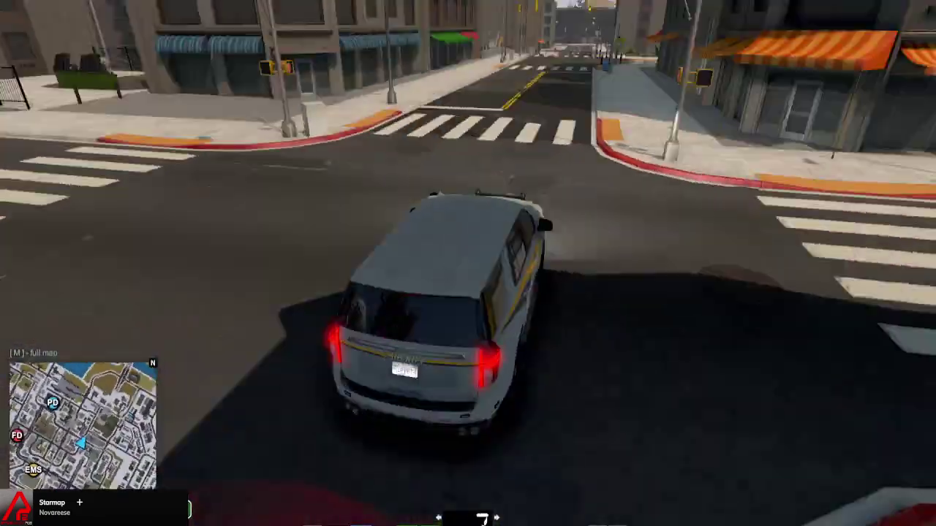
pyautogui.press('w')
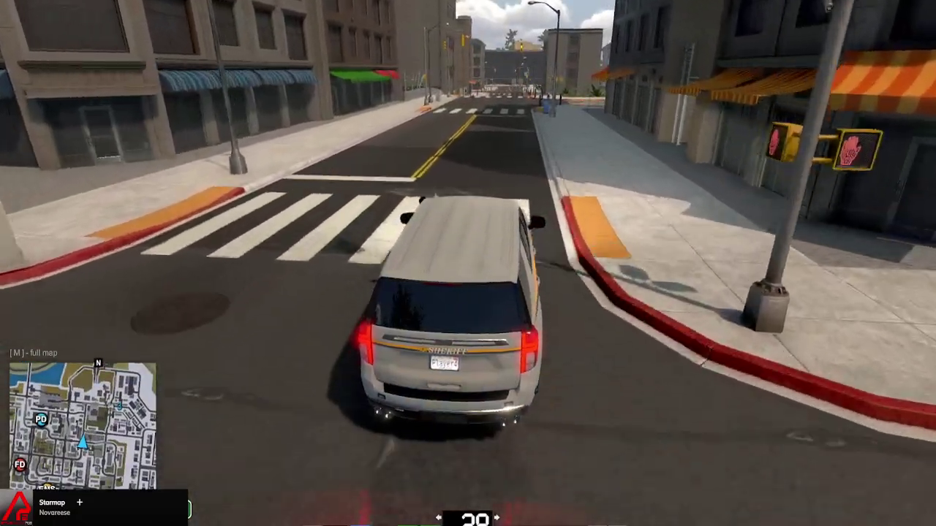
pyautogui.press('w')
pyautogui.press('d')
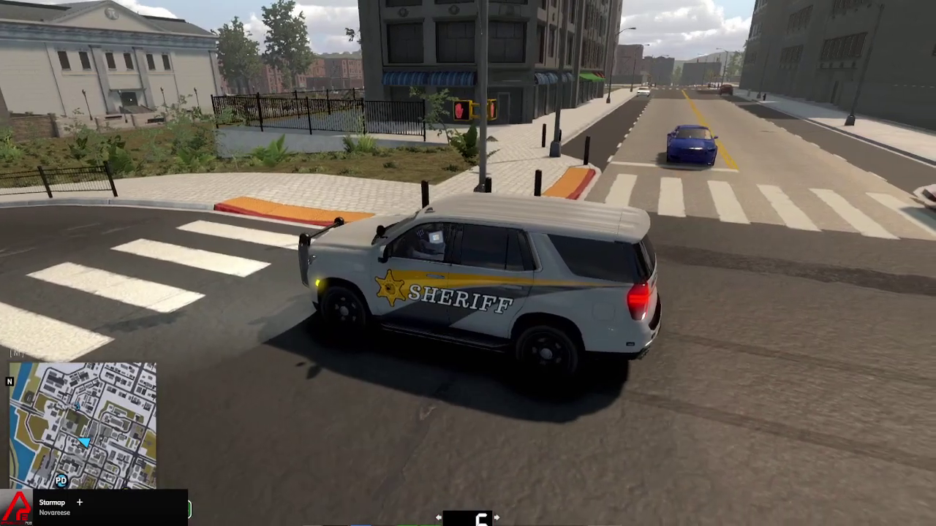
pyautogui.press('s')
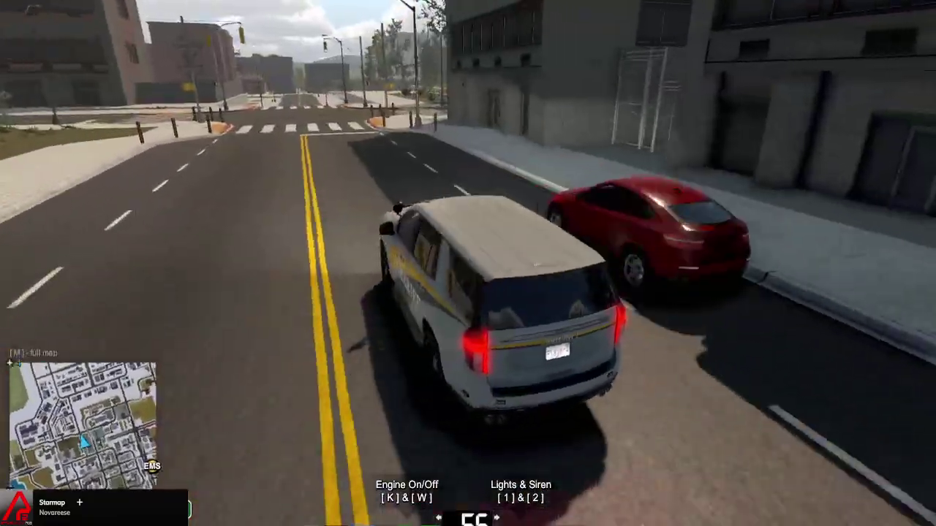
# Drive the sheriff SUV past the red car and along the winding fenced road, overtaking the black pickup
pyautogui.press('d')
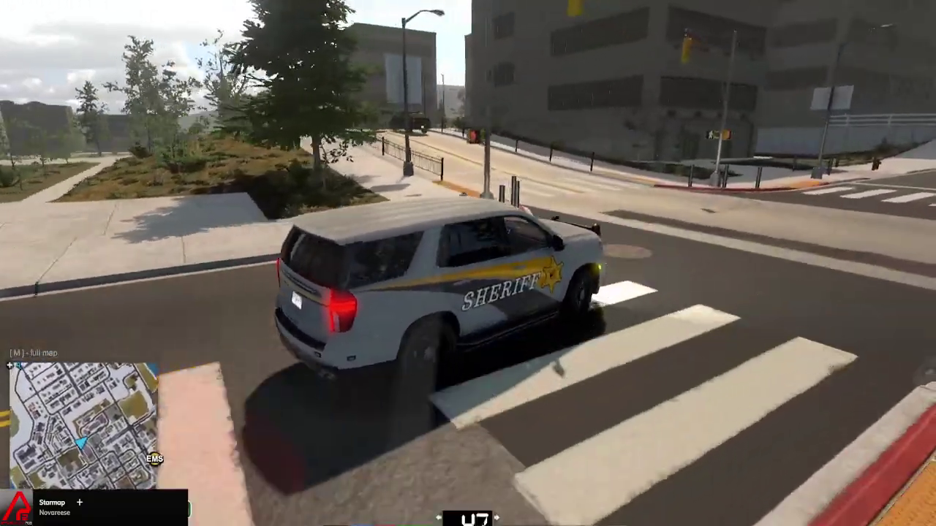
pyautogui.press('w')
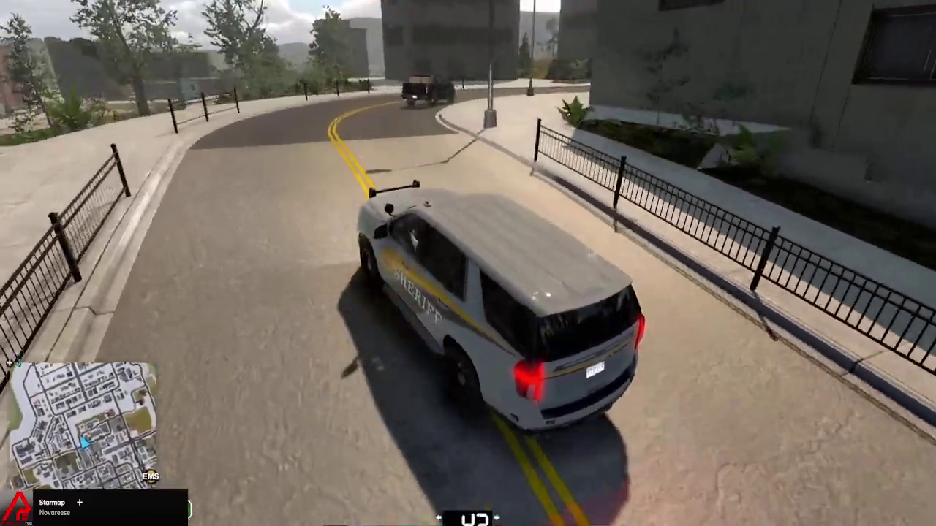
pyautogui.press('a')
pyautogui.press('w')
pyautogui.press('a')
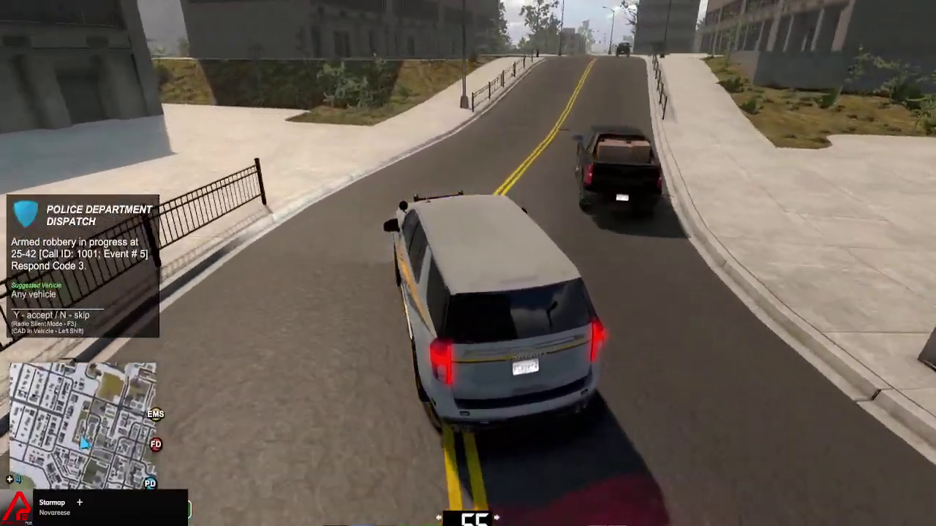
pyautogui.press('w')
pyautogui.press('a')
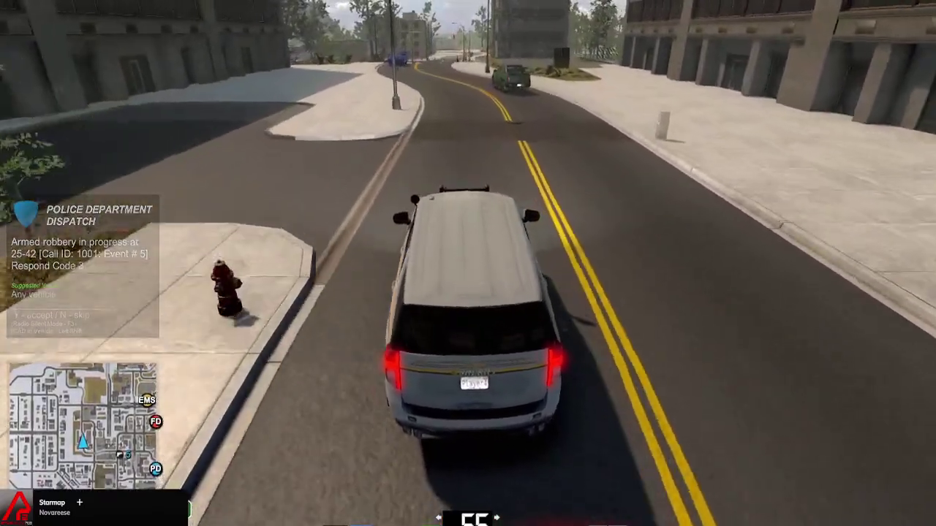
pyautogui.press('w')
# Turn the sheriff SUV around, stop it in front of the green pickup and get out
pyautogui.press('s')
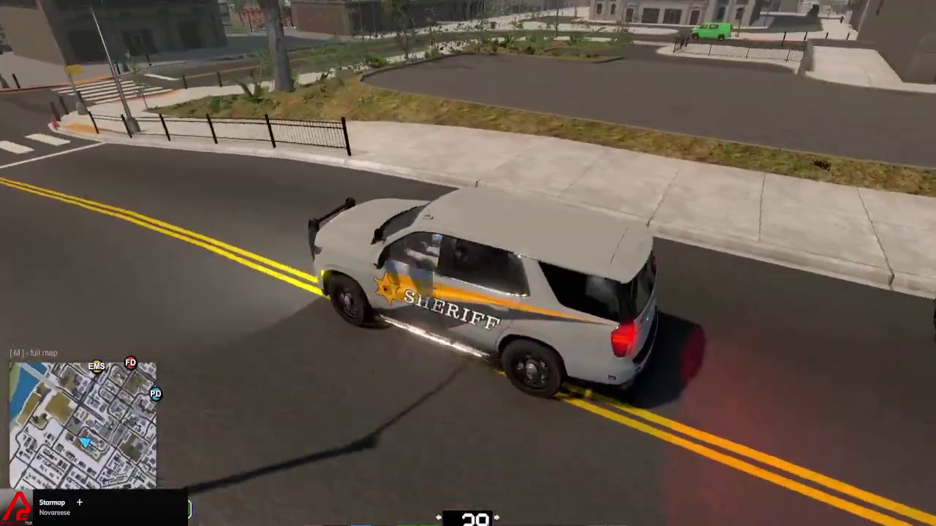
pyautogui.press('s')
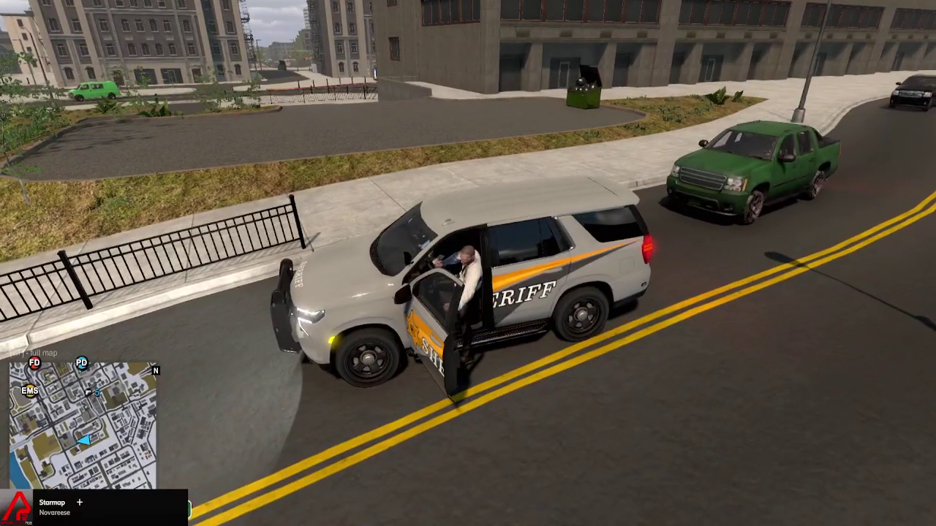
pyautogui.press('s')
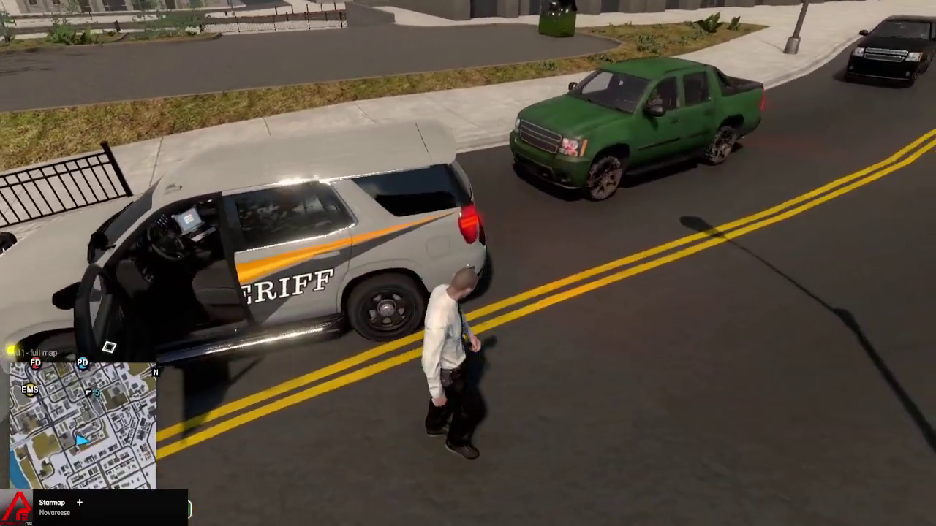
# Approach the green pickup with the pistol drawn and fire a shot at its front wheel
pyautogui.press('w')
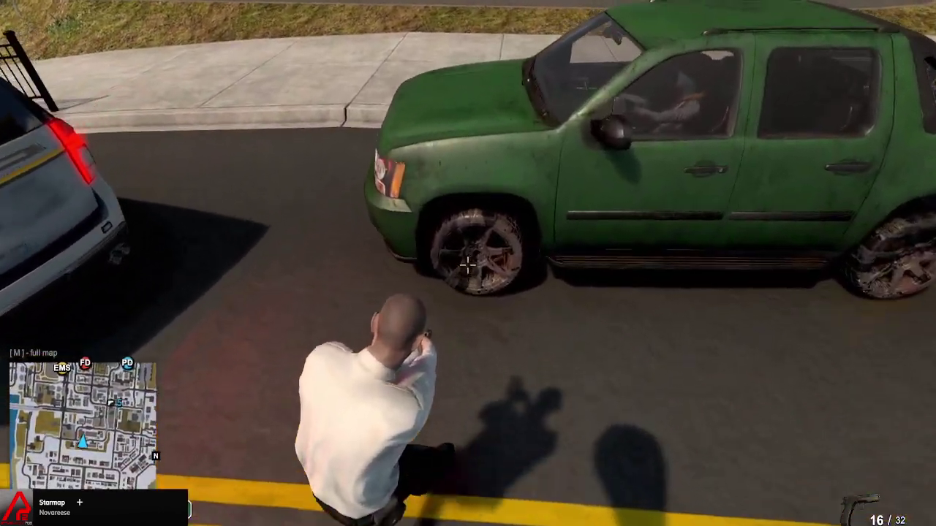
pyautogui.press('a')
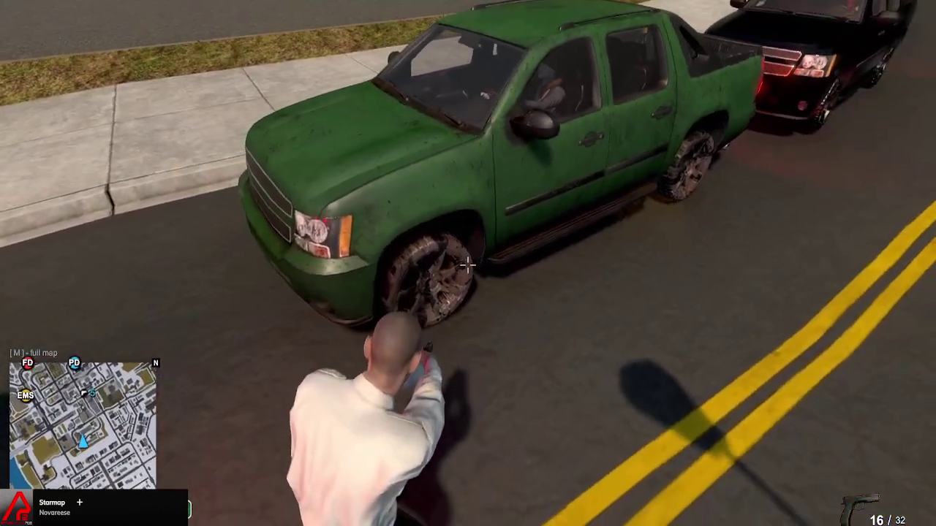
pyautogui.press('a')
pyautogui.click(466, 265)
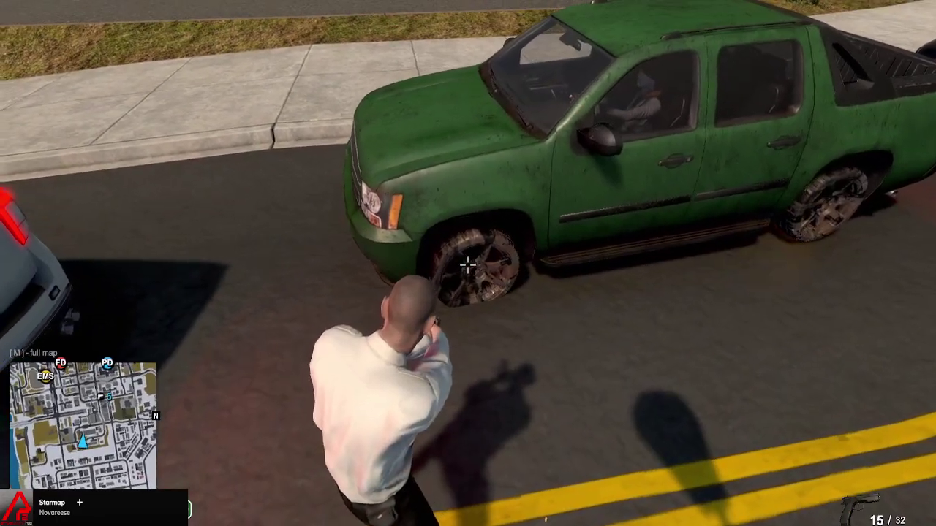
# Move around the front of the green pickup and walk back to the sheriff SUV's open driver door
pyautogui.press('a')
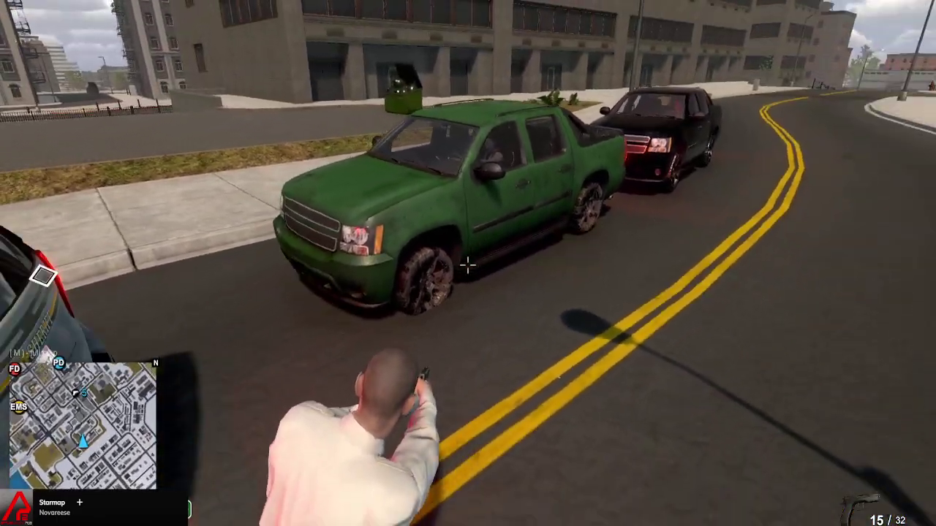
pyautogui.press('a')
pyautogui.press('w')
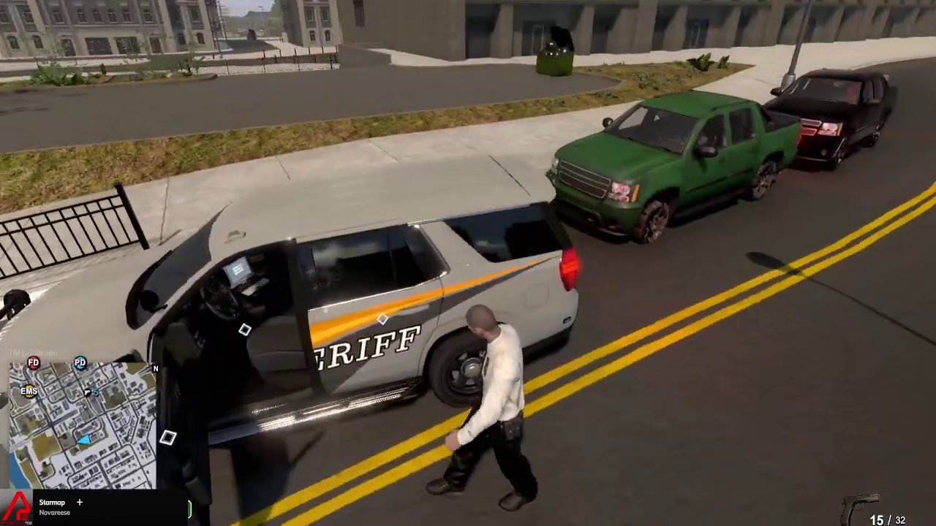
pyautogui.press('w')
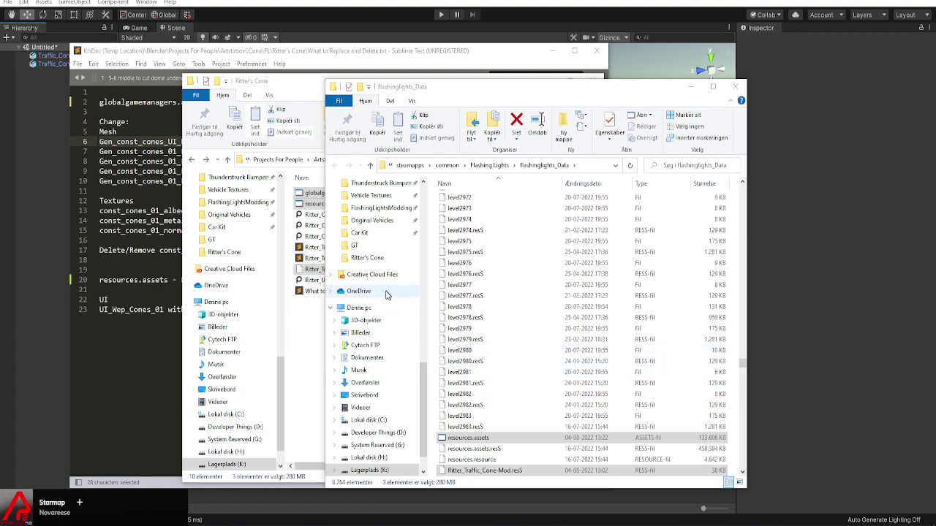
# Switch to What to Replace and Delete.txt in Sublime Text, copy the Gen_const_cones_UI_Preview01 line and remove it from the globalgamemanagers.assets mesh list
pyautogui.click(310, 87)
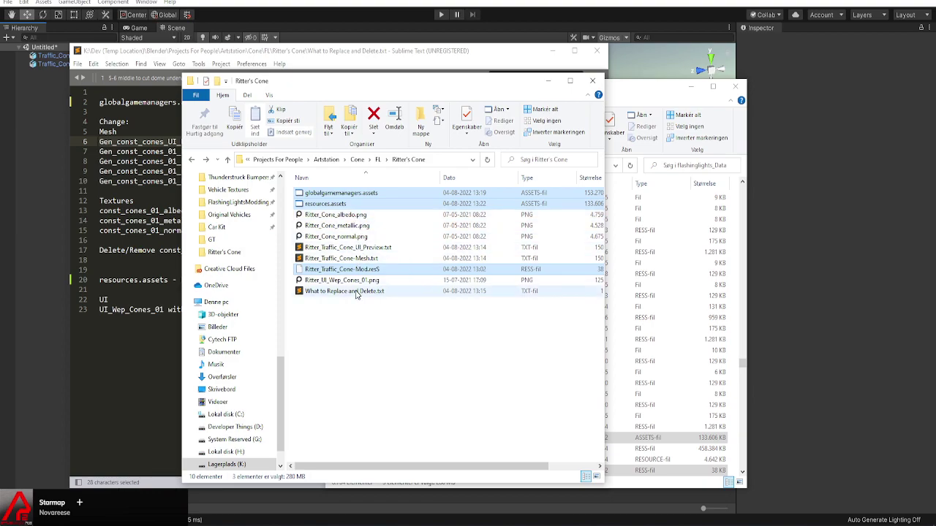
pyautogui.click(104, 300)
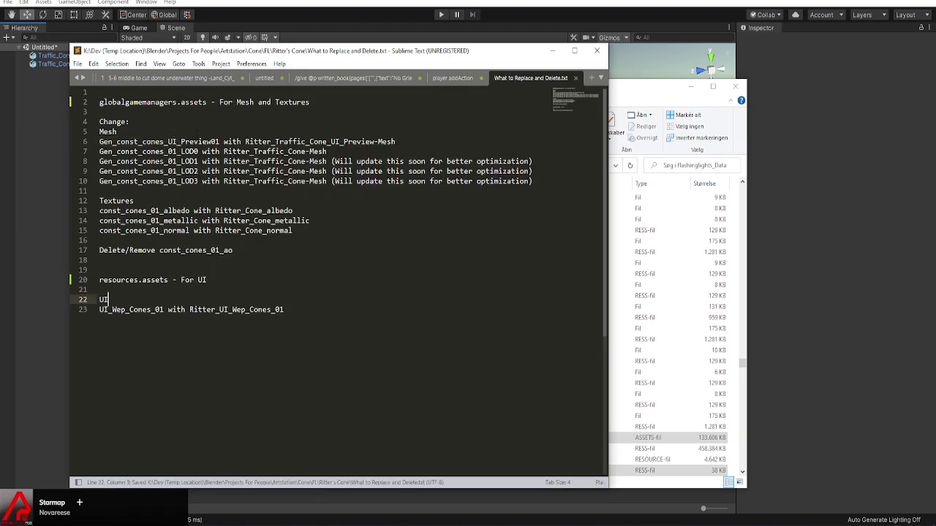
pyautogui.moveTo(395, 141); pyautogui.dragTo(100, 142)
pyautogui.hotkey('ctrl', 'c')
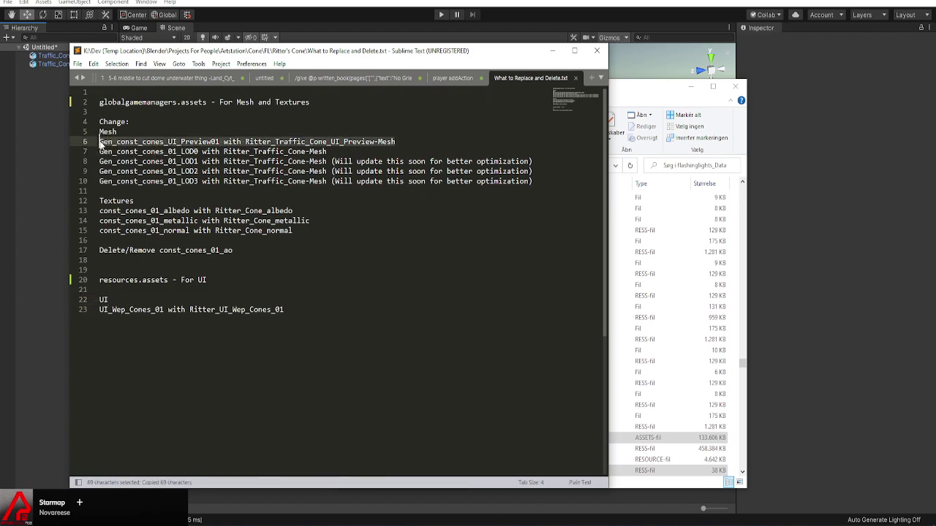
pyautogui.press('BackSpace')
pyautogui.press('BackSpace')
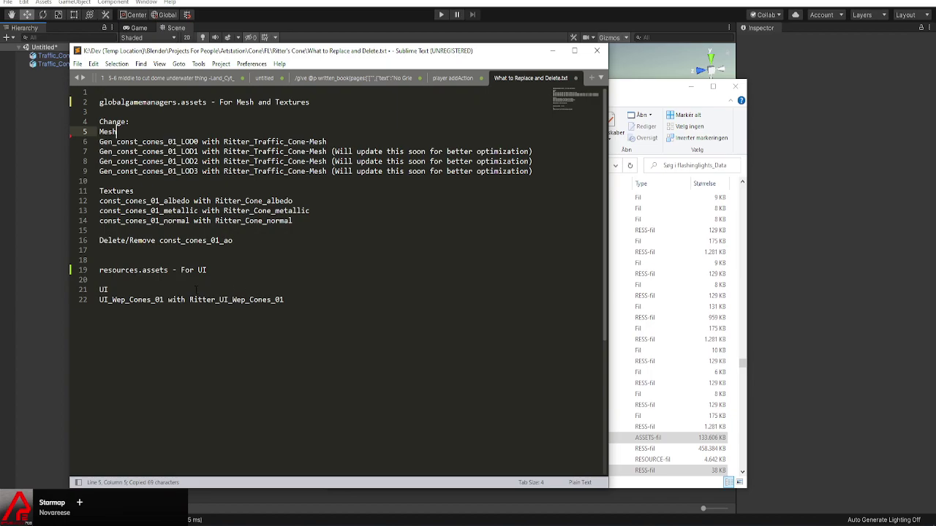
# Add a Mesh section containing the copied Gen_const_cones_UI_Preview01 line below the UI entry under resources.assets, and save the file
pyautogui.click(285, 299)
pyautogui.press('Return')
pyautogui.press('Return')
pyautogui.write('Mesh')
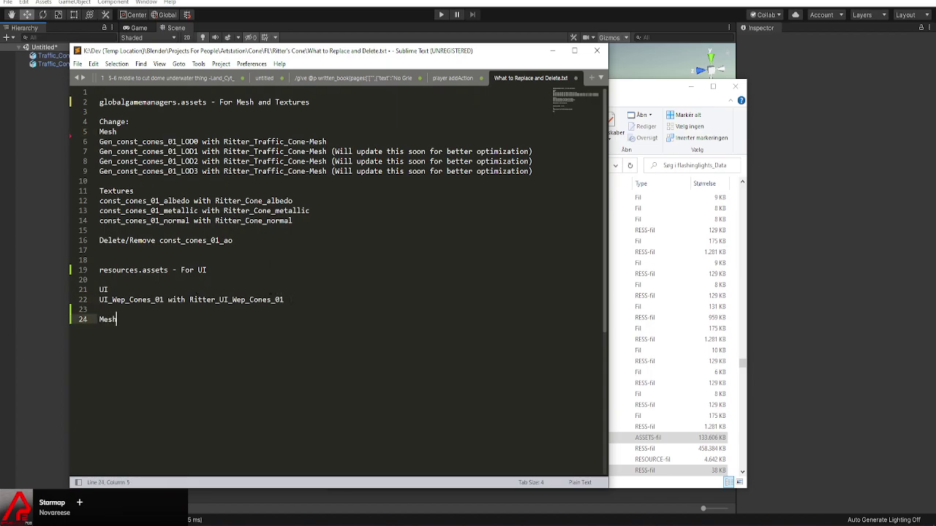
pyautogui.press('Return')
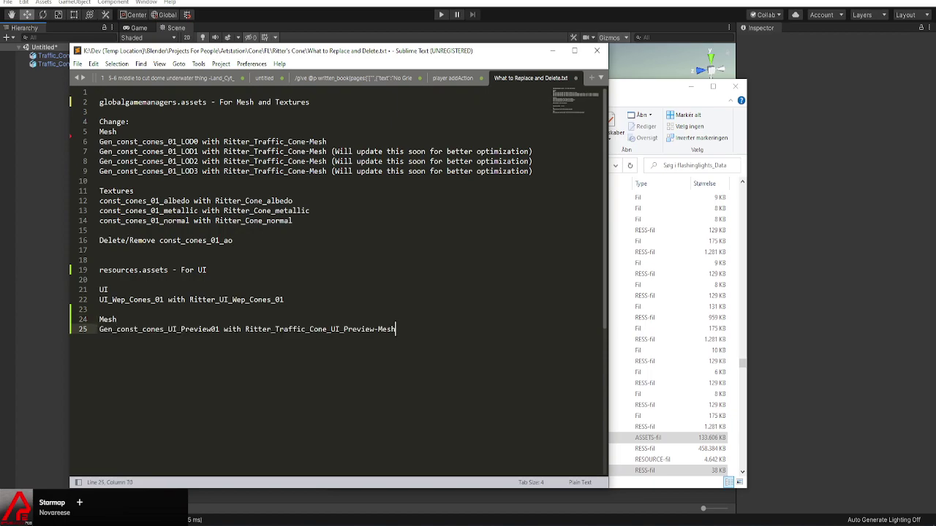
pyautogui.hotkey('ctrl', 's')
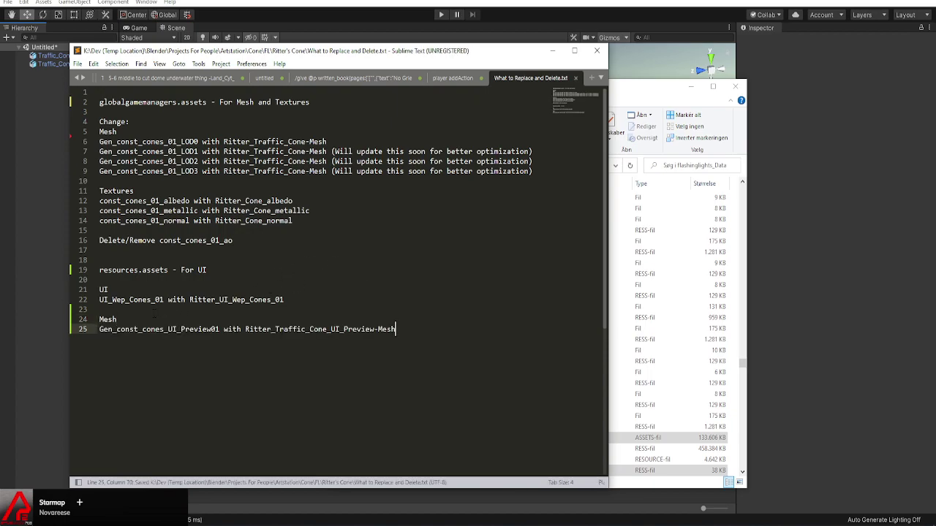
pyautogui.click(119, 310)
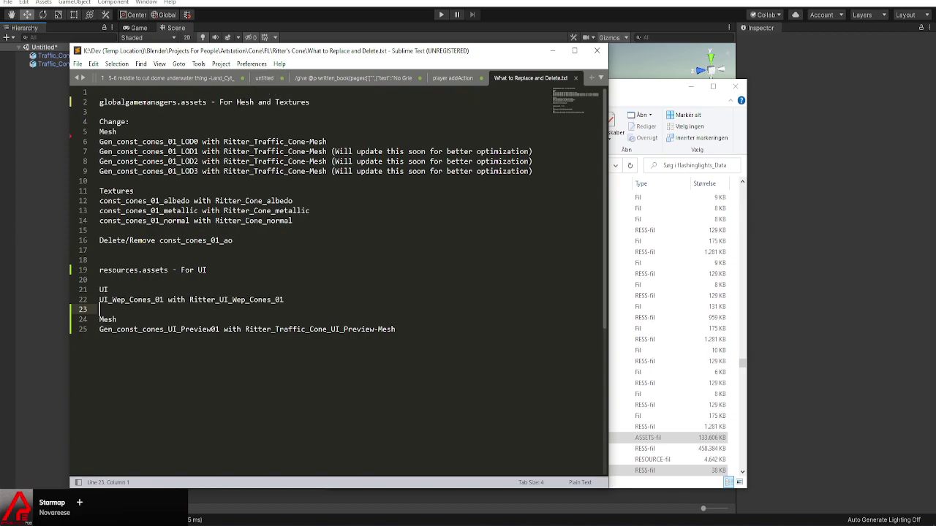
pyautogui.click(236, 102)
pyautogui.moveTo(233, 102); pyautogui.dragTo(254, 103)
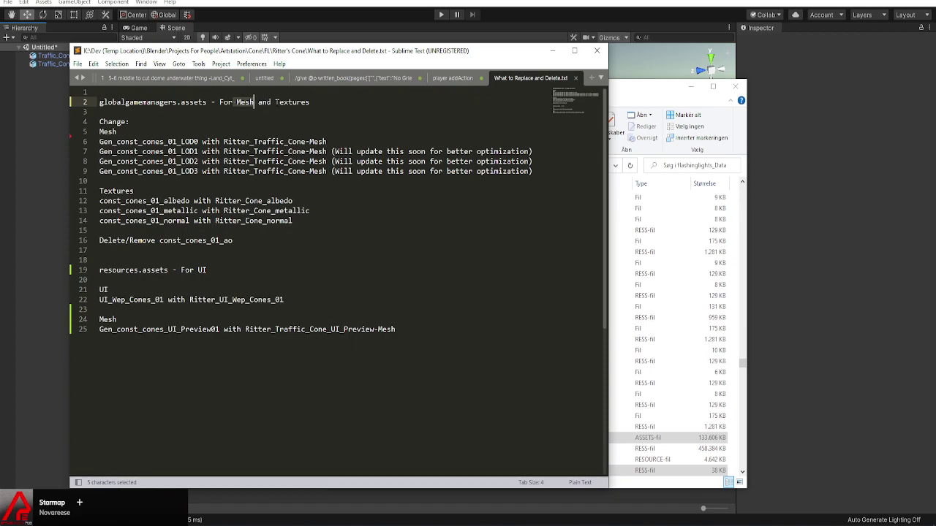
pyautogui.click(275, 102)
pyautogui.click(257, 102)
pyautogui.keyDown('ctrl'); pyautogui.moveTo(254, 103); pyautogui.dragTo(236, 106); pyautogui.keyUp('ctrl')
pyautogui.hotkey('ctrl', 'c')
pyautogui.click(253, 271)
pyautogui.hotkey('ctrl', 'v')
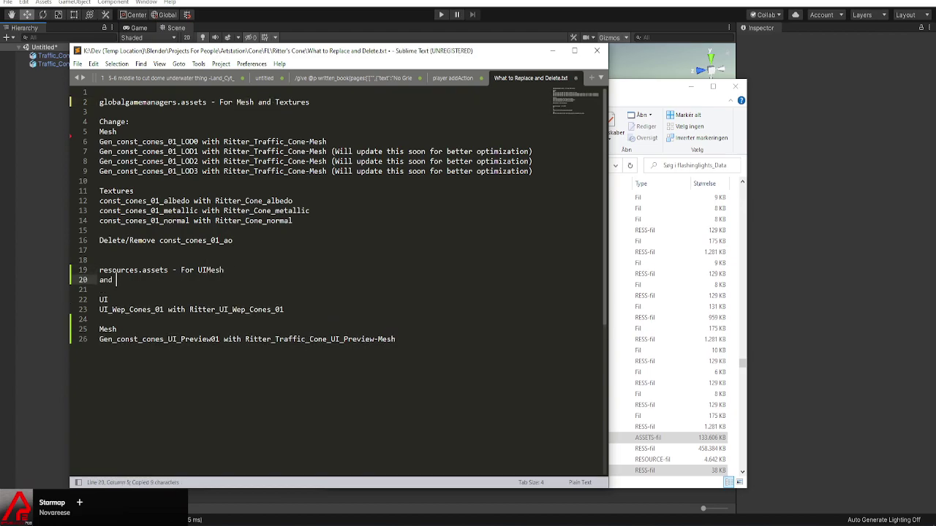
pyautogui.hotkey('ctrl', 'z')
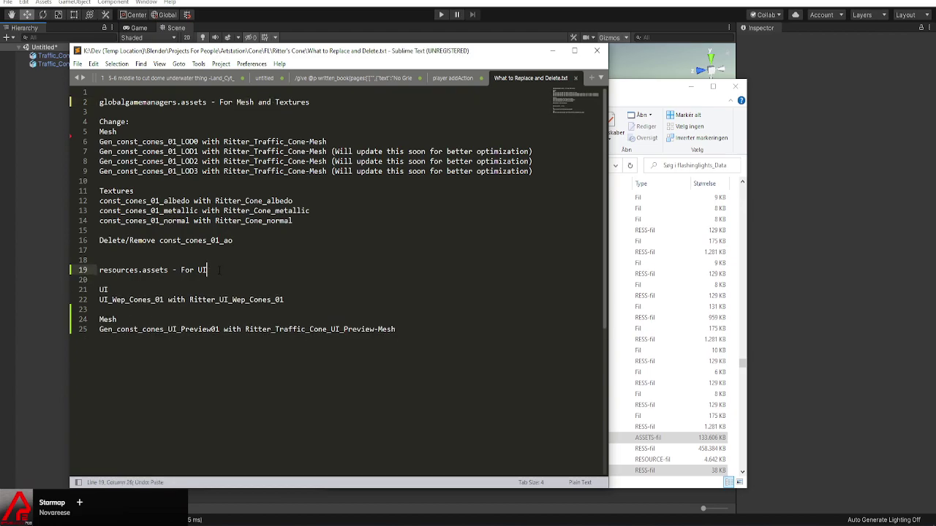
# Extend the resources.assets heading so it reads "For UI and Preview Mesh"
pyautogui.write('and Mesh')
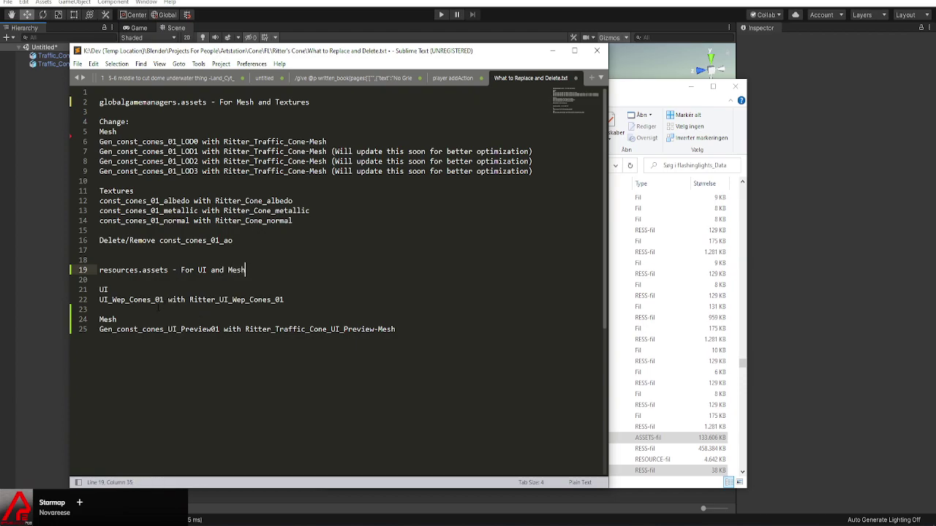
pyautogui.click(232, 270)
pyautogui.write('Privi')
pyautogui.press('BackSpace')
pyautogui.press('BackSpace')
pyautogui.press('BackSpace')
pyautogui.write('eview')
# Remove the blank line above the resources.assets Mesh heading, change both Mesh section headings to MESH, and save the file
pyautogui.click(219, 310)
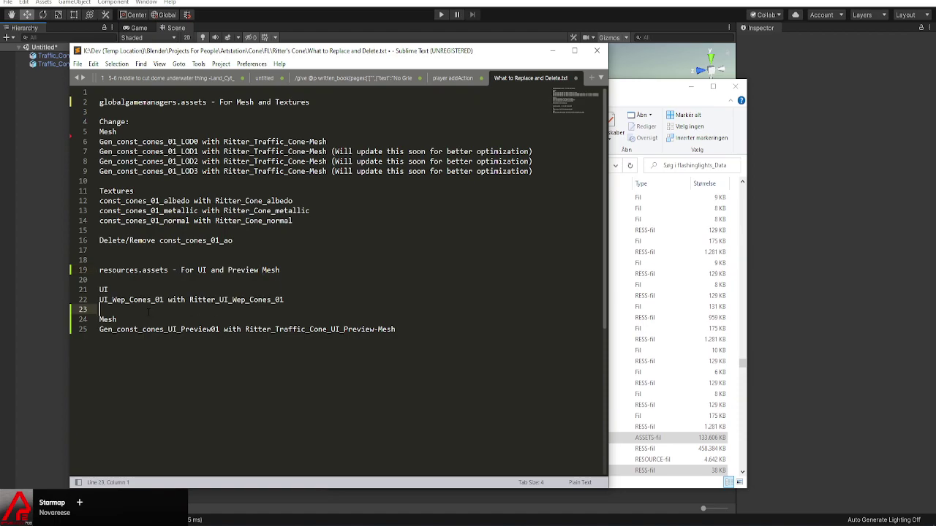
pyautogui.press('BackSpace')
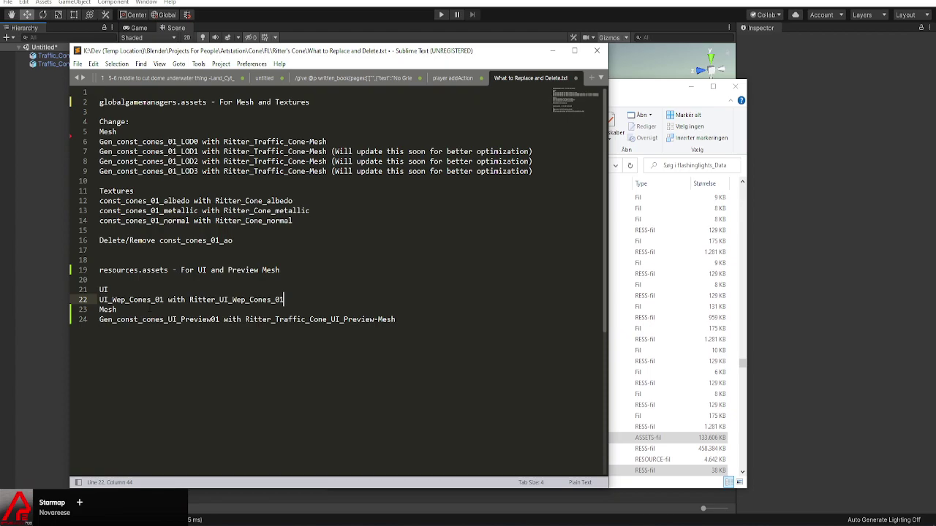
pyautogui.doubleClick(103, 310)
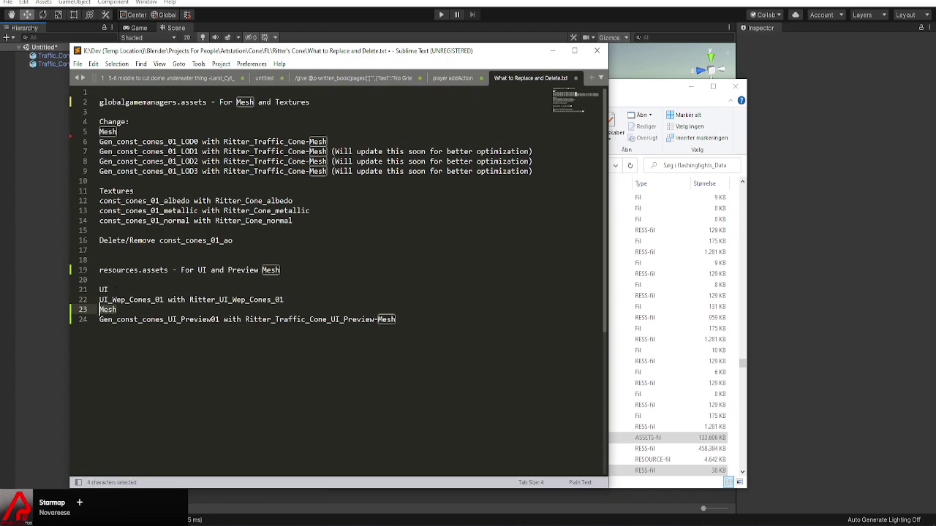
pyautogui.keyDown('ctrl'); pyautogui.doubleClick(108, 131); pyautogui.keyUp('ctrl')
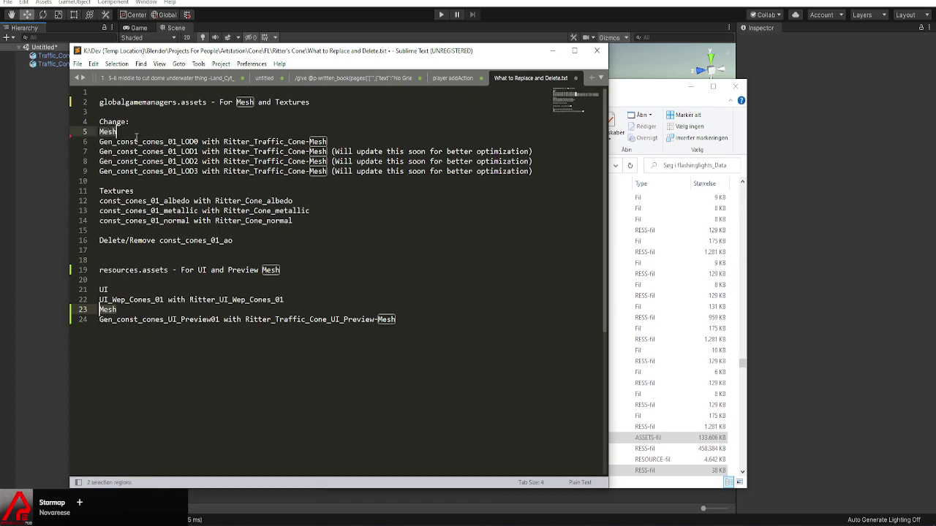
pyautogui.write('MESH')
pyautogui.hotkey('ctrl', 's')
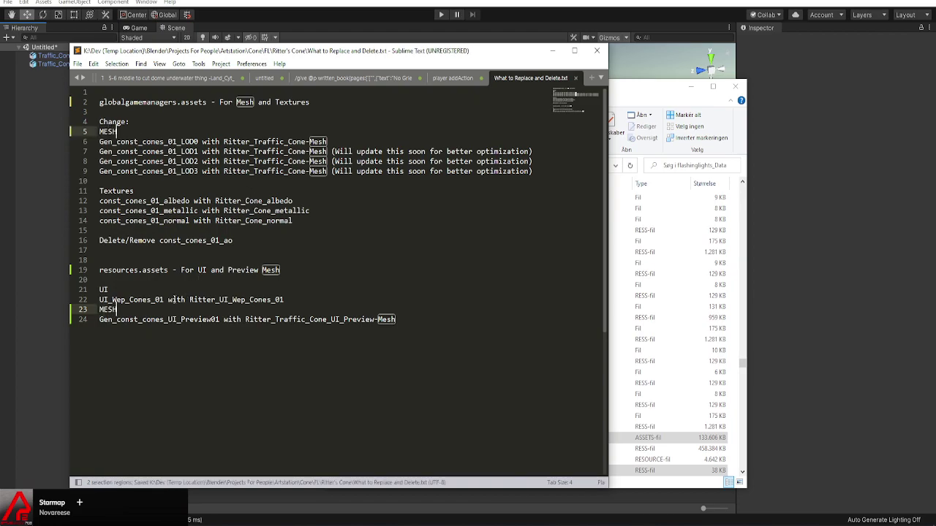
# Insert a blank line between the UI_Wep_Cones_01 entry and the MESH heading under resources.assets, and save the file
pyautogui.click(284, 300)
pyautogui.press('Return')
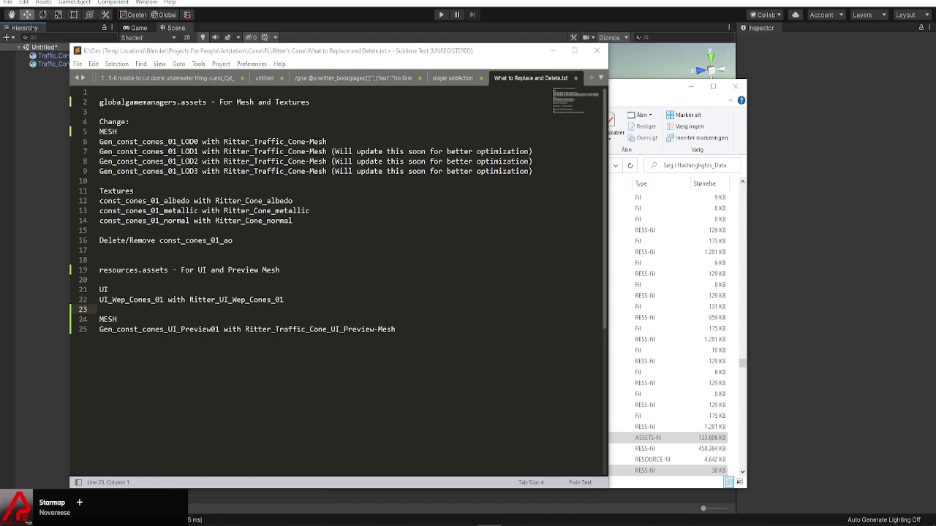
pyautogui.click(101, 249)
pyautogui.hotkey('ctrl', 's')
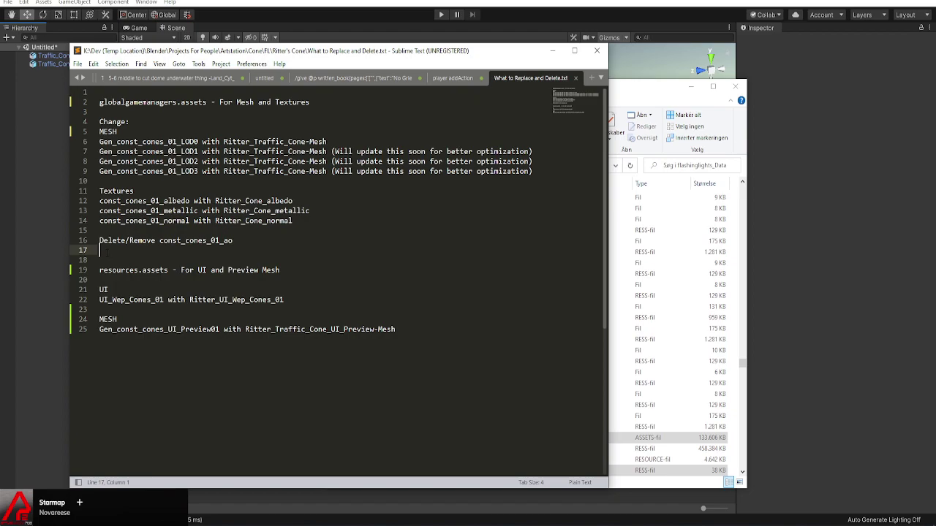
# Add a divider line of equals signs above the resources.assets section in What to Replace and Delete.txt and save the file
pyautogui.press('Return')
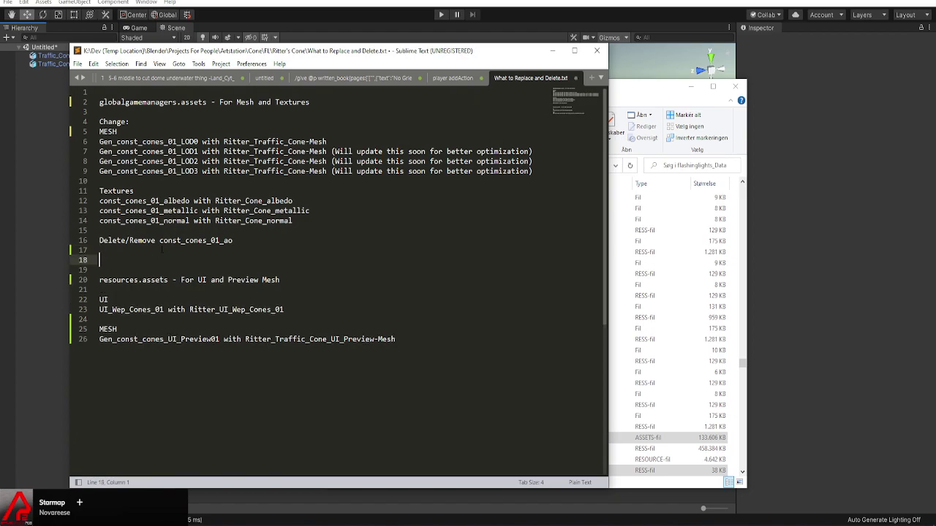
pyautogui.write('===================')
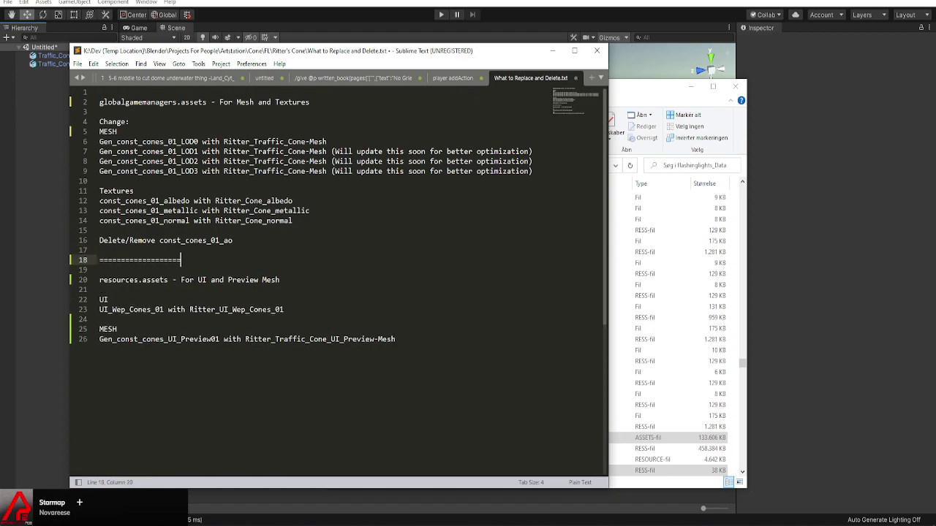
pyautogui.write('============================================================================')
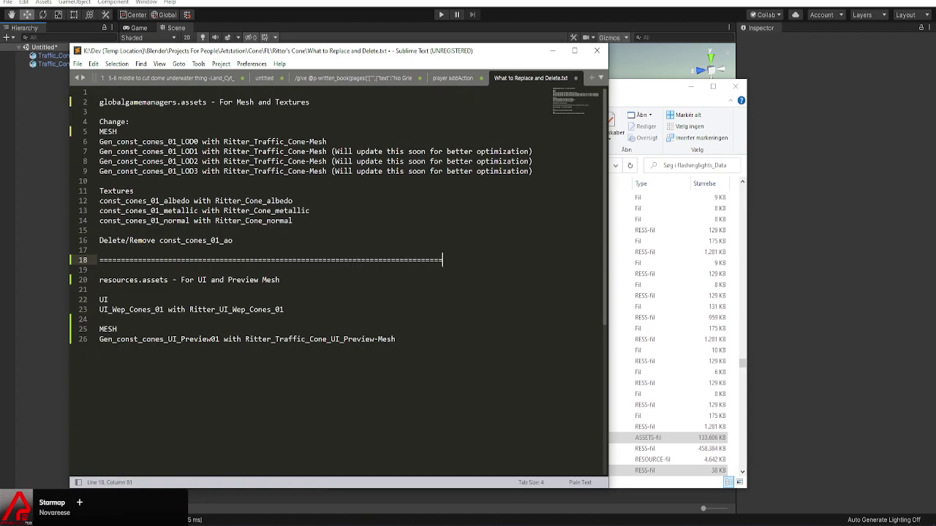
pyautogui.write('=')
pyautogui.hotkey('ctrl', 's')
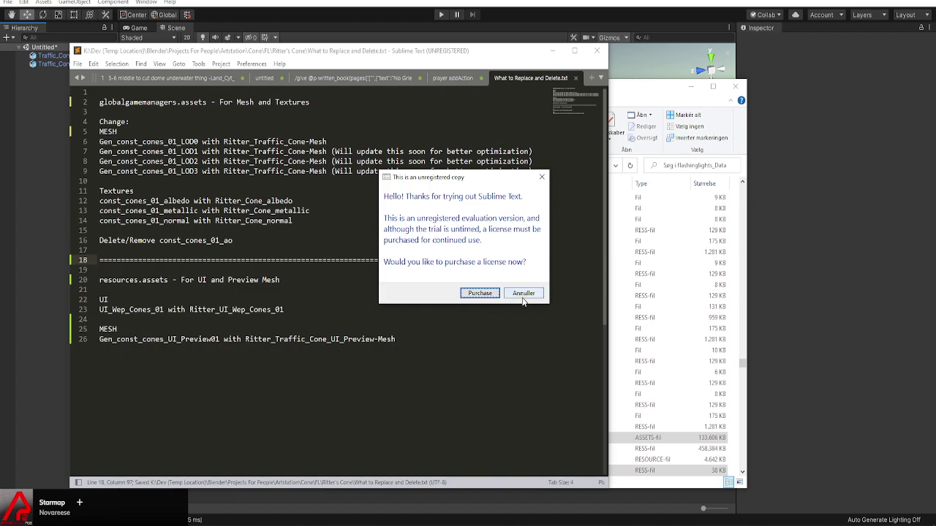
pyautogui.click(524, 294)
pyautogui.click(266, 241)
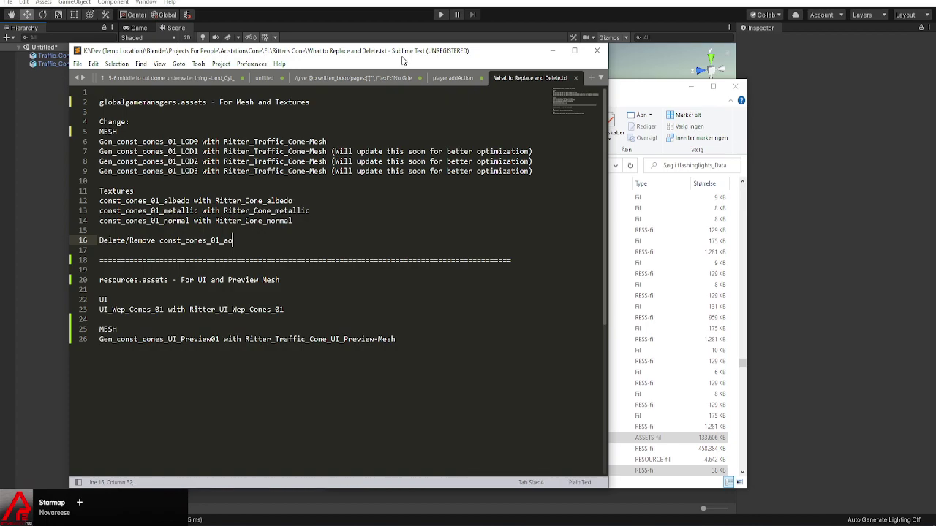
# Save the replacement notes again and minimize the text editor to reveal the Ritter's Cone folder
pyautogui.moveTo(402, 57); pyautogui.dragTo(432, 62)
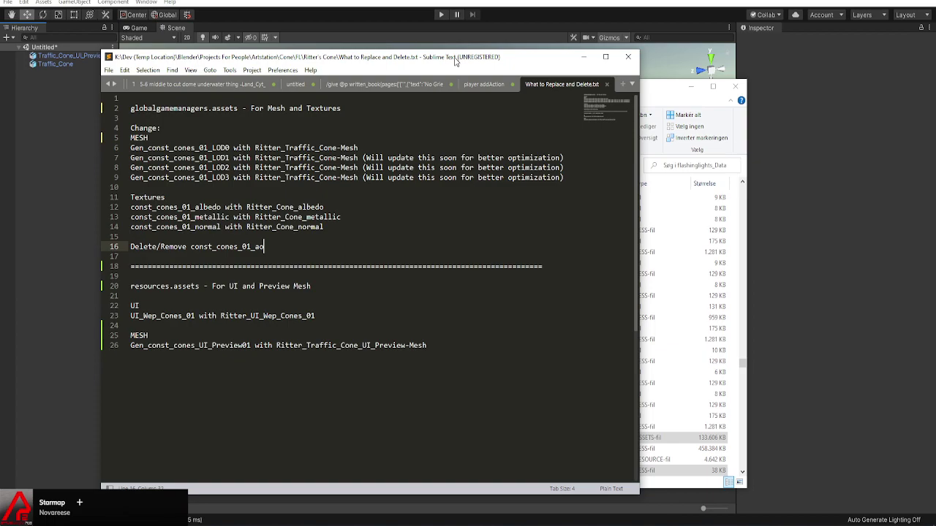
pyautogui.click(293, 157)
pyautogui.hotkey('ctrl', 's')
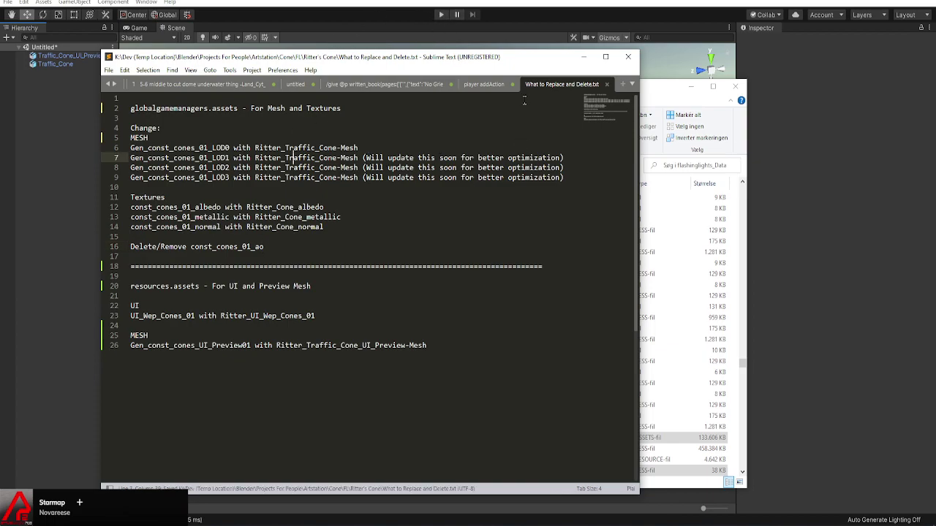
pyautogui.scroll(1, 503, 86)
pyautogui.scroll(3, 503, 86)
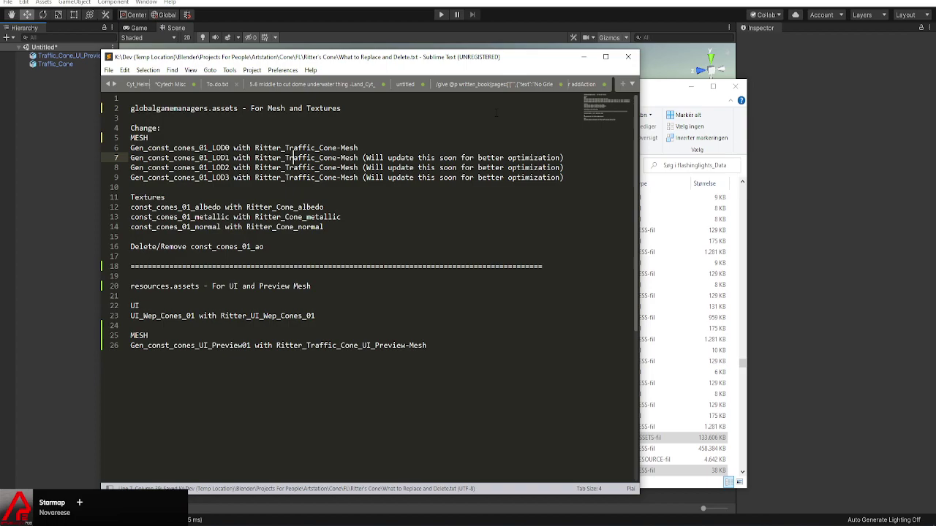
pyautogui.scroll(-5, 496, 86)
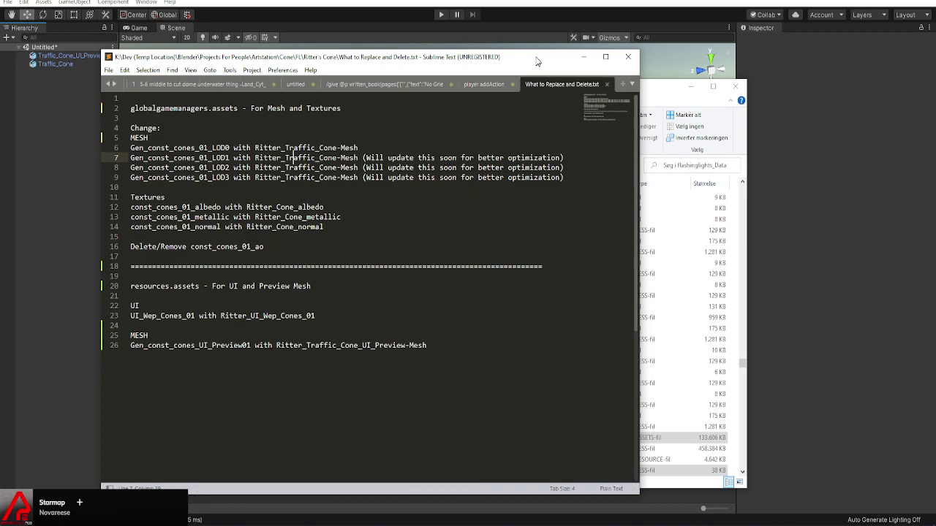
pyautogui.moveTo(537, 59); pyautogui.dragTo(515, 57)
pyautogui.scroll(1, 552, 86)
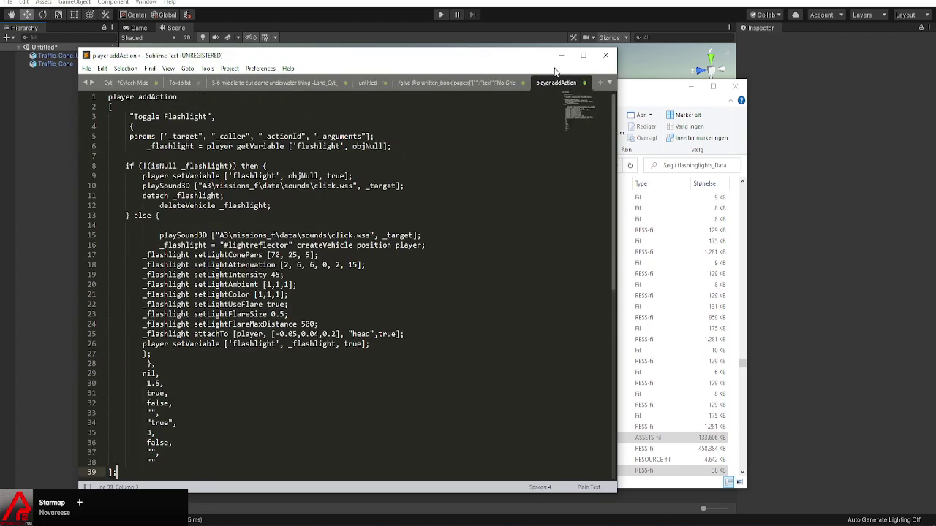
pyautogui.click(561, 54)
# Compress the Ritter's Cone folder inside FL into Ritter's Cone.rar, using RAR format and adding and replacing files
pyautogui.moveTo(449, 87); pyautogui.dragTo(404, 79)
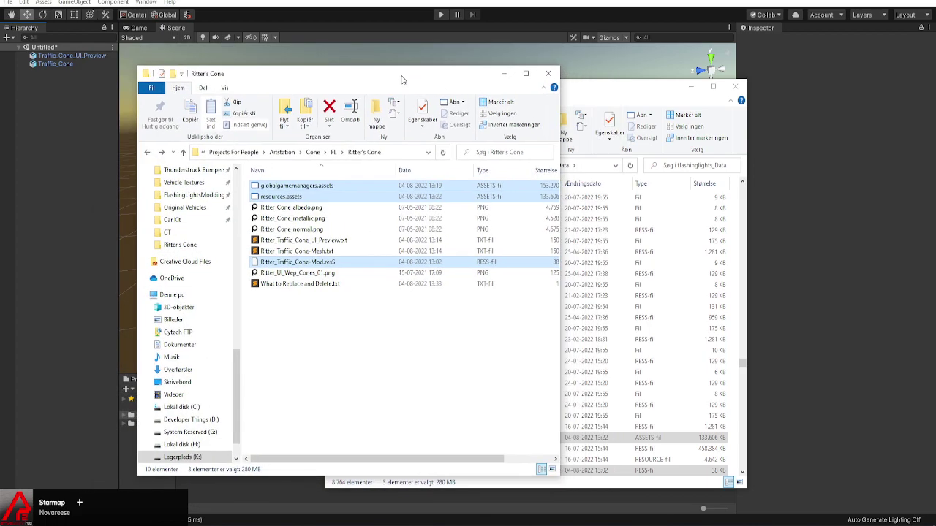
pyautogui.click(333, 153)
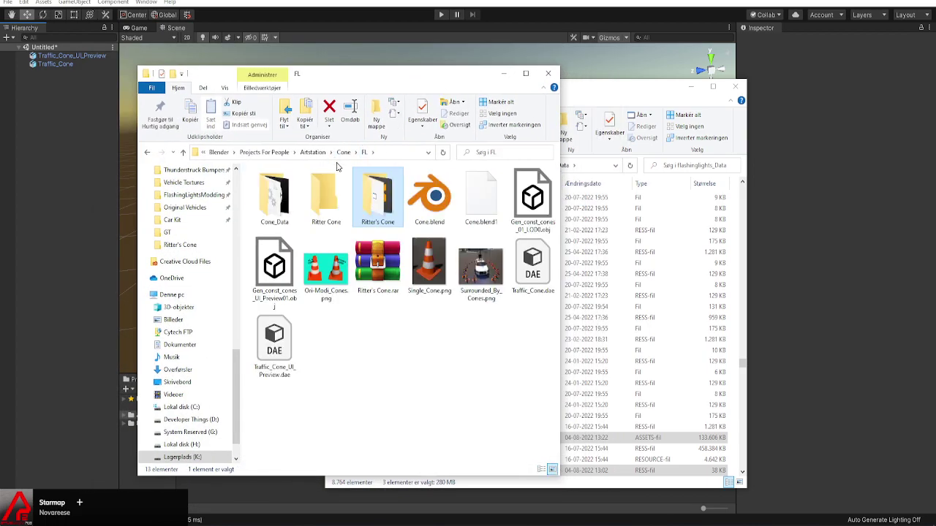
pyautogui.rightClick(380, 218)
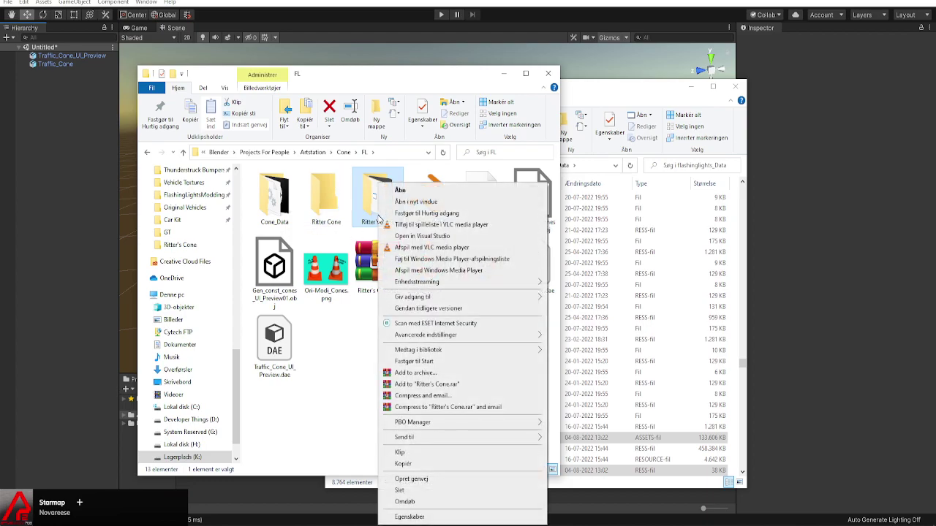
pyautogui.click(408, 375)
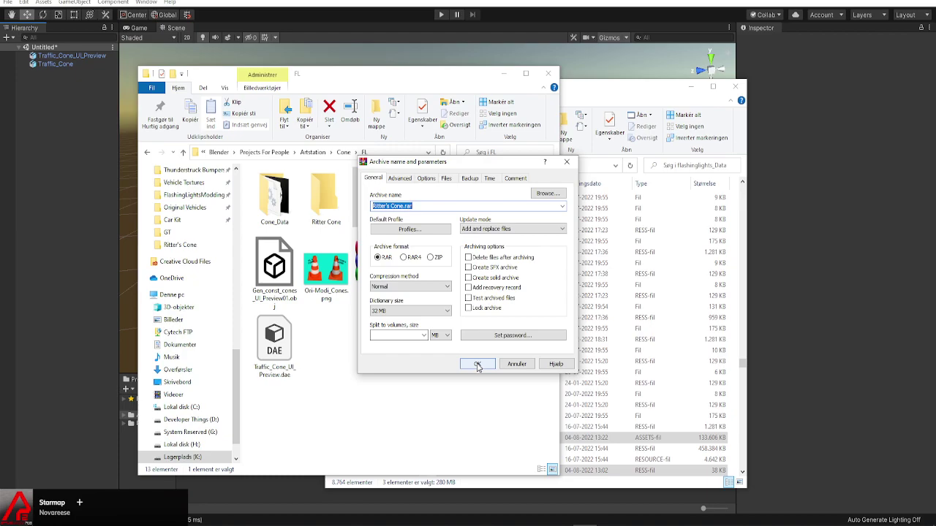
pyautogui.click(478, 364)
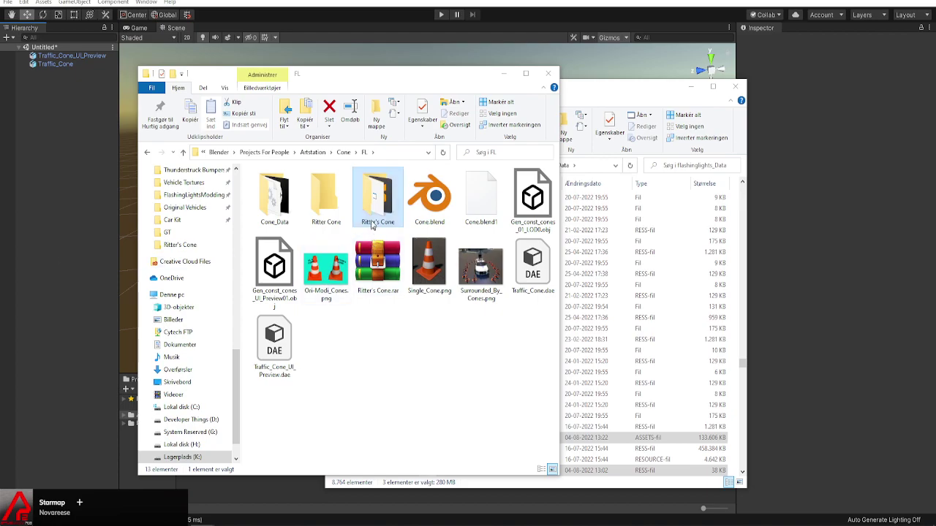
# Open Ritter's Cone.rar in WinRAR and delete globalgamemanagers.assets and resources.assets from its Ritter's Cone folder
pyautogui.doubleClick(387, 262)
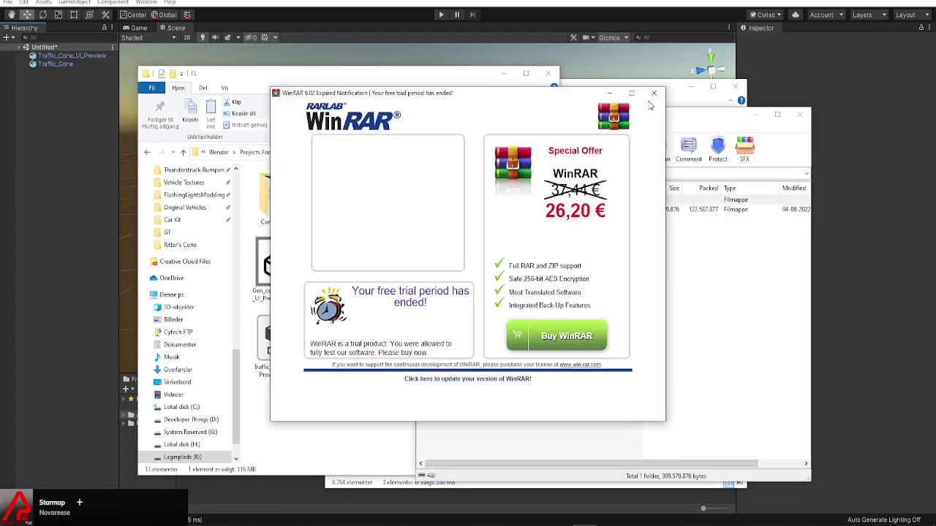
pyautogui.click(655, 93)
pyautogui.doubleClick(462, 211)
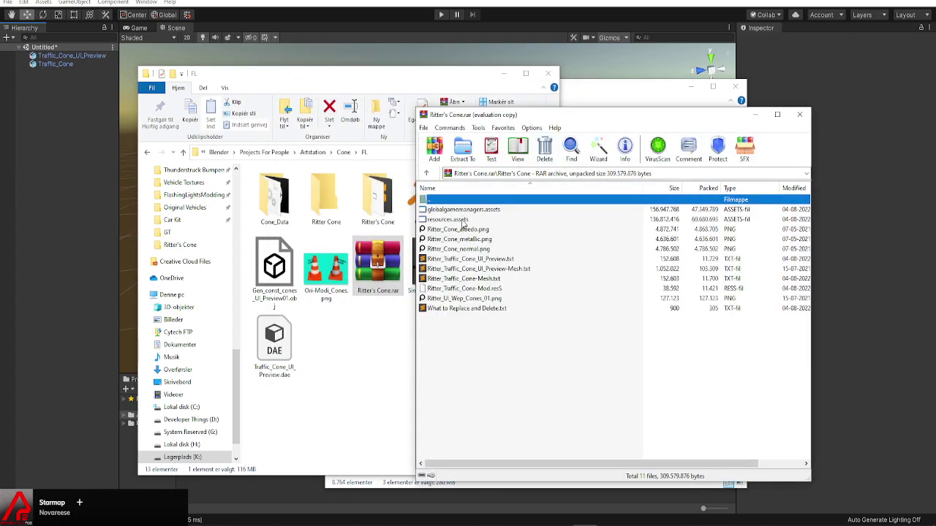
pyautogui.click(458, 211)
pyautogui.keyDown('shift'); pyautogui.click(462, 220); pyautogui.keyUp('shift')
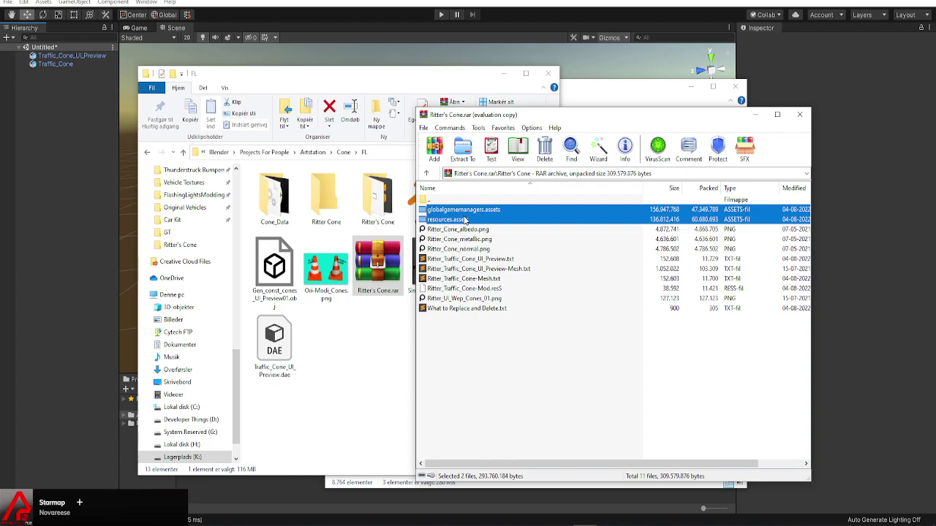
pyautogui.press('Delete')
pyautogui.click(481, 294)
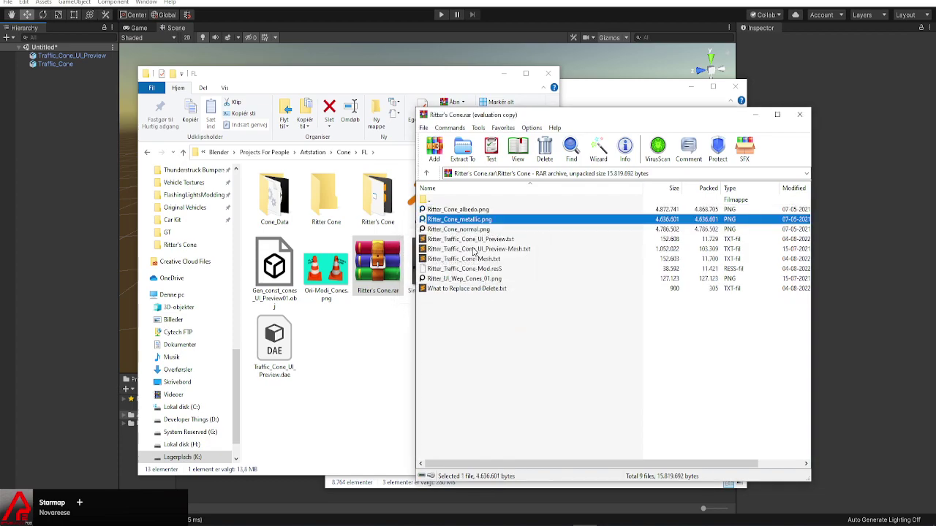
pyautogui.moveTo(491, 119); pyautogui.dragTo(455, 116)
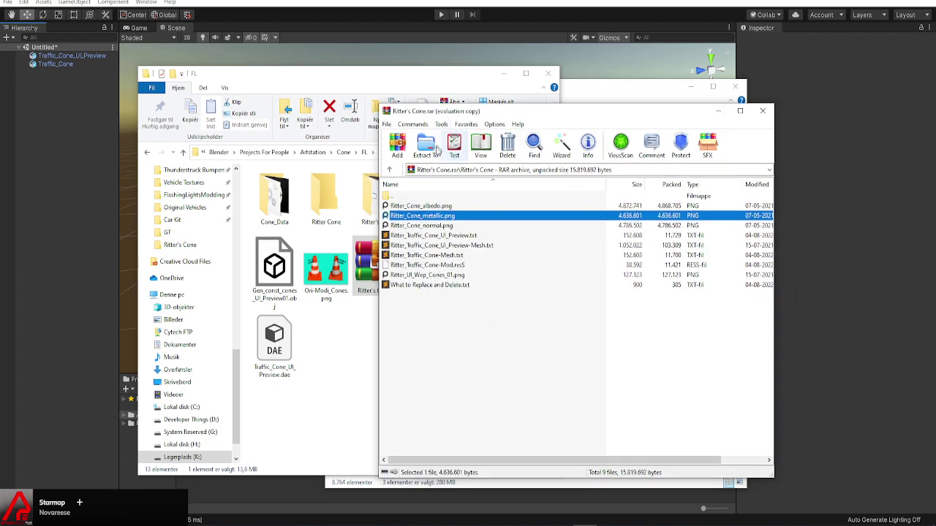
# Compare the traffic cone text files inside Ritter's Cone.rar with those in the Ritter's Cone source folder
pyautogui.click(432, 265)
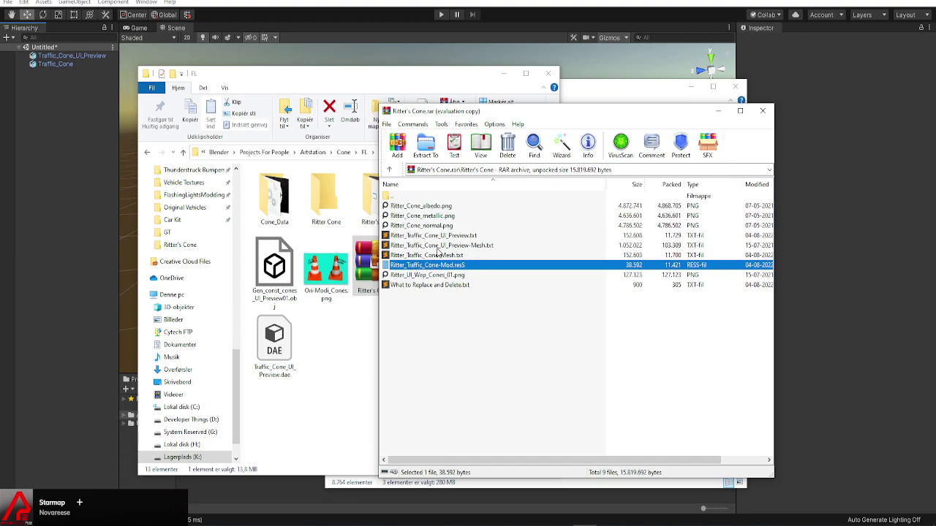
pyautogui.click(444, 237)
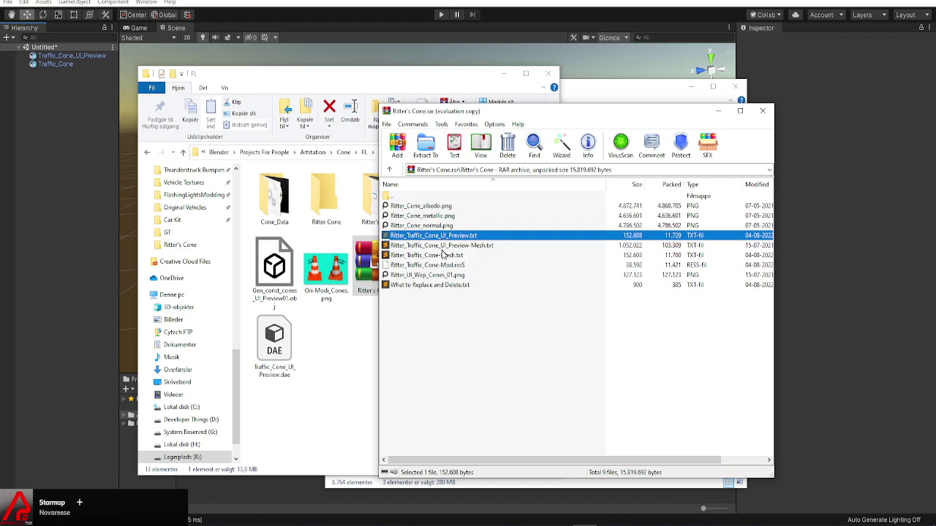
pyautogui.keyDown('shift'); pyautogui.click(446, 256); pyautogui.keyUp('shift')
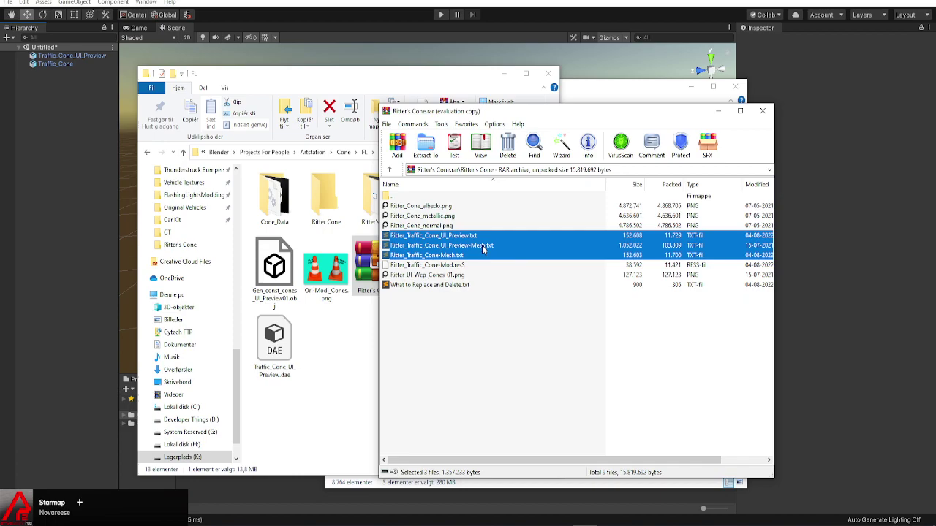
pyautogui.click(763, 110)
pyautogui.doubleClick(381, 192)
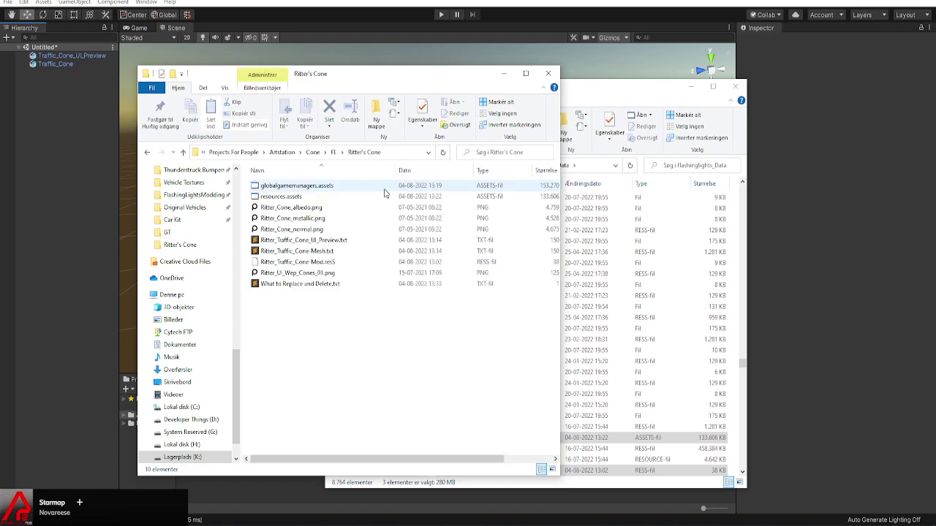
pyautogui.click(340, 242)
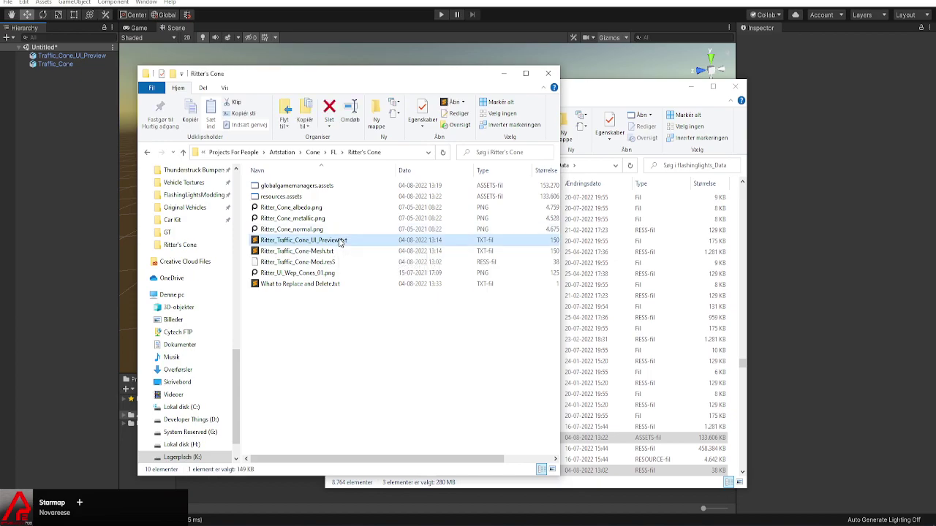
pyautogui.hotkey('alt', 'Up')
pyautogui.doubleClick(365, 267)
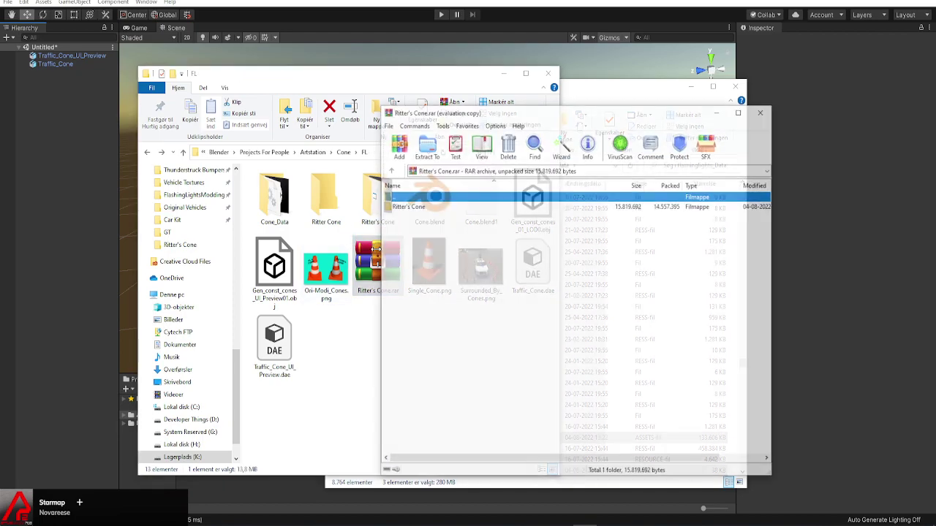
pyautogui.doubleClick(407, 208)
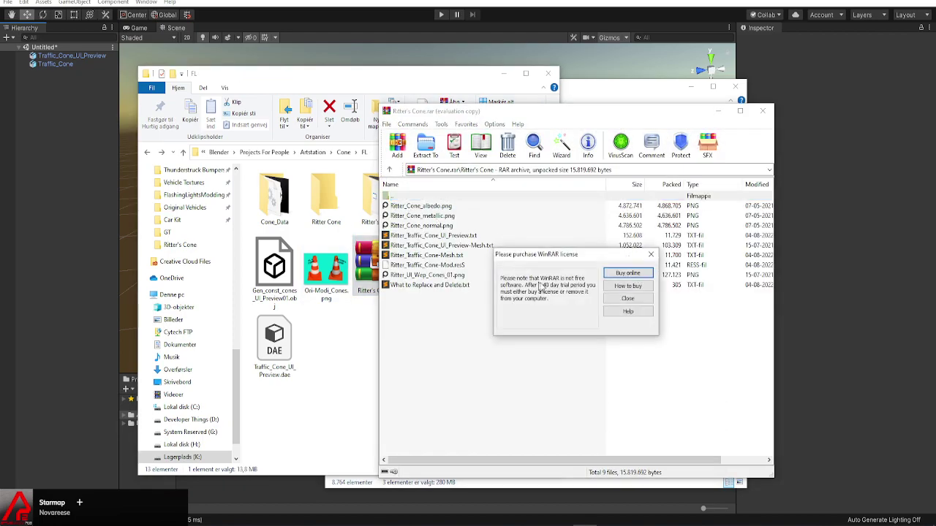
pyautogui.click(634, 302)
pyautogui.click(449, 246)
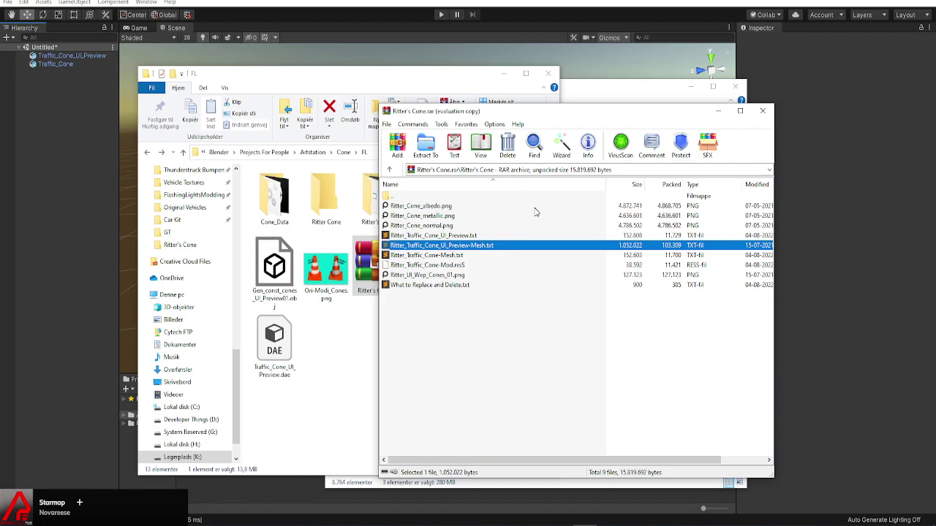
pyautogui.click(763, 111)
# Delete globalgamemanagers.assets and resources.assets from the Ritter's Cone source folder
pyautogui.doubleClick(378, 196)
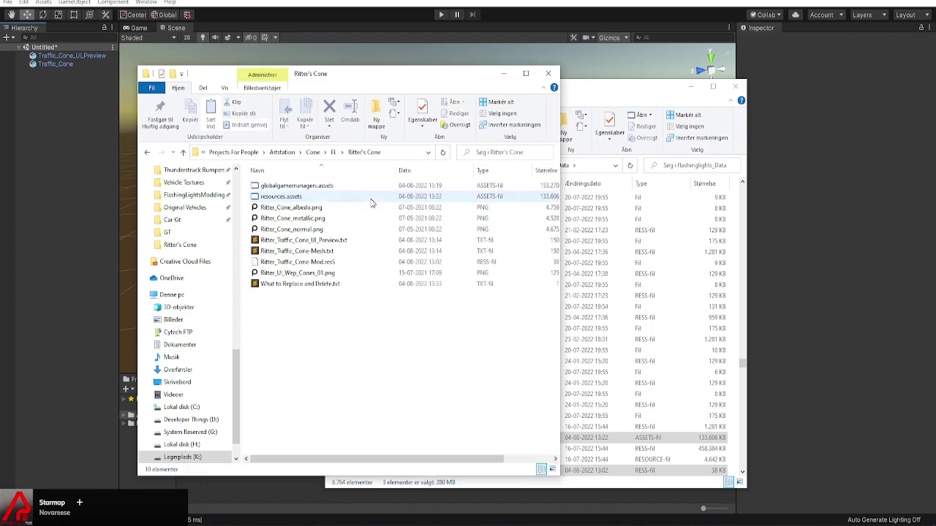
pyautogui.click(317, 195)
pyautogui.keyDown('ctrl'); pyautogui.click(305, 186); pyautogui.keyUp('ctrl')
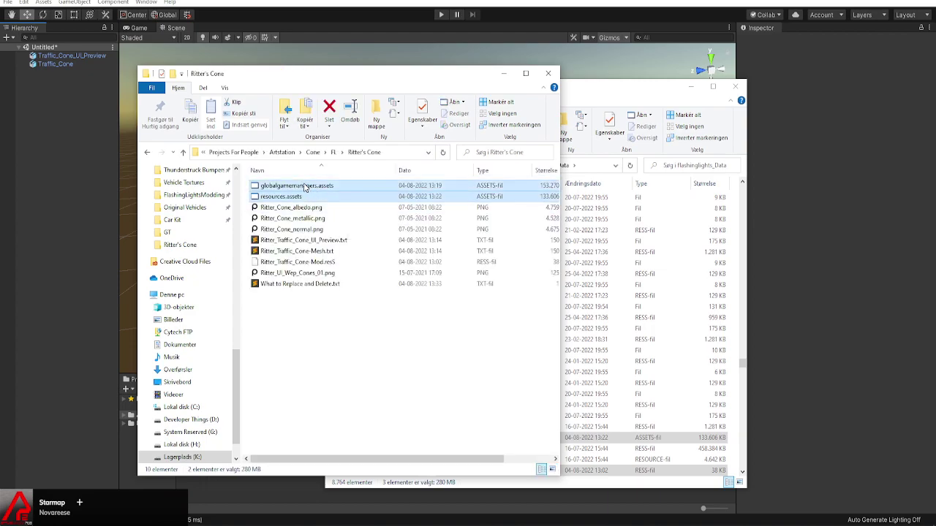
pyautogui.press('Delete')
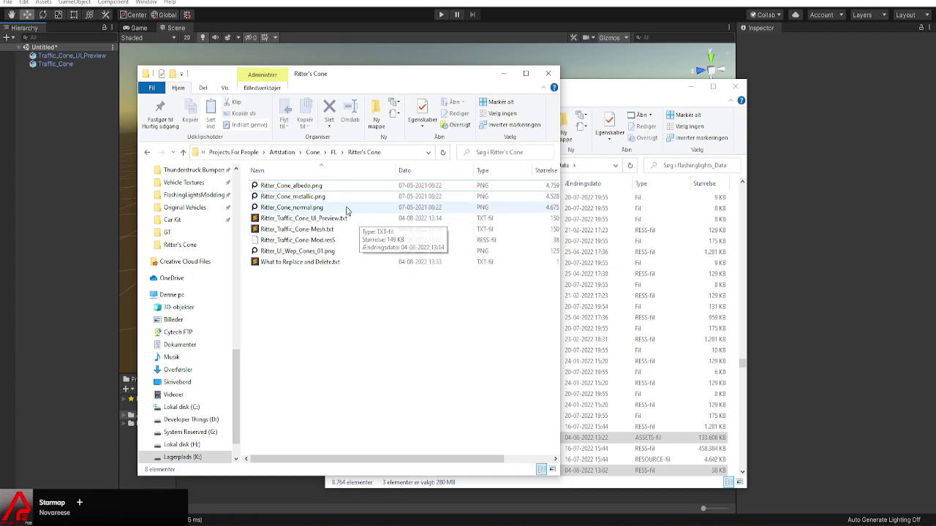
# Create two new folders named Textures and Mesh inside the Ritter's Cone folder
pyautogui.click(376, 124)
pyautogui.write('Textures')
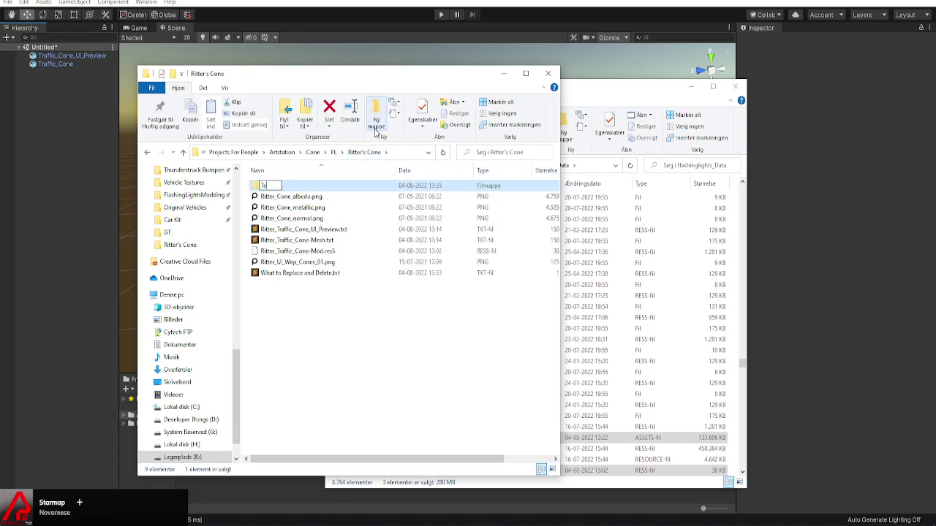
pyautogui.press('Return')
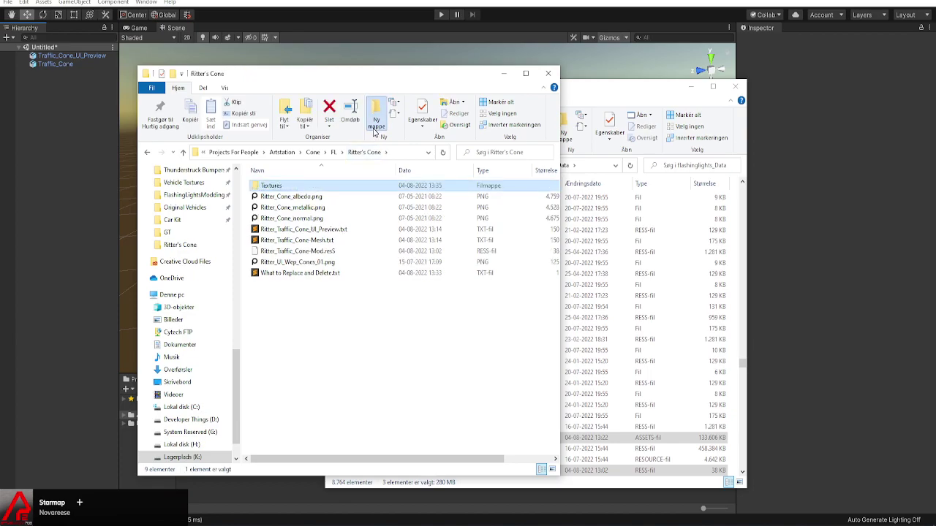
pyautogui.click(375, 129)
pyautogui.write('Mesh')
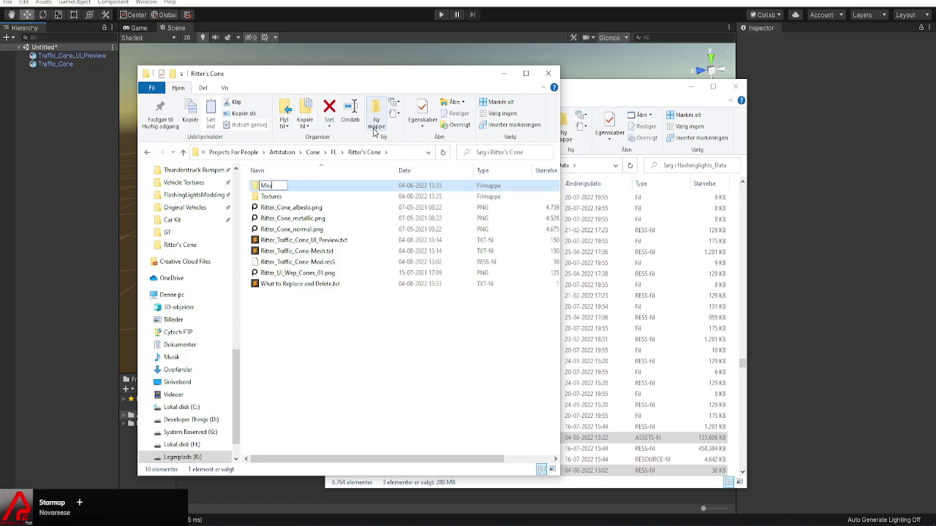
pyautogui.press('Return')
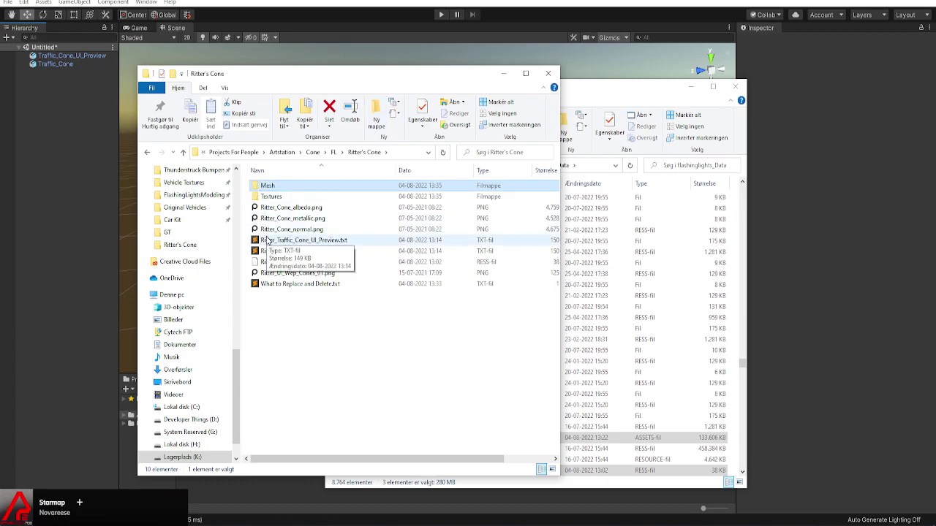
# Move the traffic cone TXT and resS files into the Mesh folder and the cone PNG images into the Textures folder
pyautogui.click(292, 240)
pyautogui.keyDown('shift'); pyautogui.click(288, 261); pyautogui.keyUp('shift')
pyautogui.moveTo(286, 251); pyautogui.dragTo(274, 186)
pyautogui.click(287, 208)
pyautogui.keyDown('shift'); pyautogui.click(293, 240); pyautogui.keyUp('shift')
pyautogui.moveTo(290, 217); pyautogui.dragTo(275, 196)
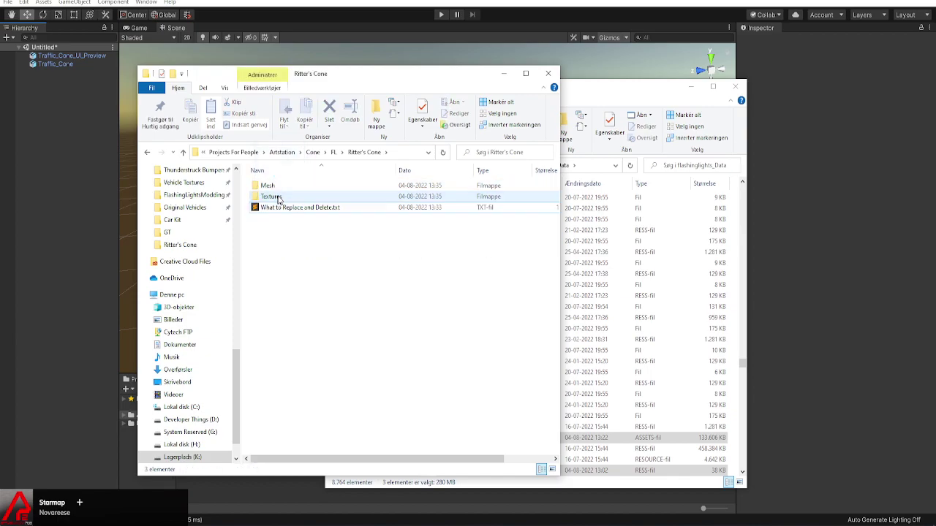
# Delete the old Ritter's Cone.rar from the FL folder and archive the reorganised Ritter's Cone folder as a new Ritter's Cone.rar
pyautogui.click(333, 152)
pyautogui.rightClick(371, 220)
pyautogui.click(364, 266)
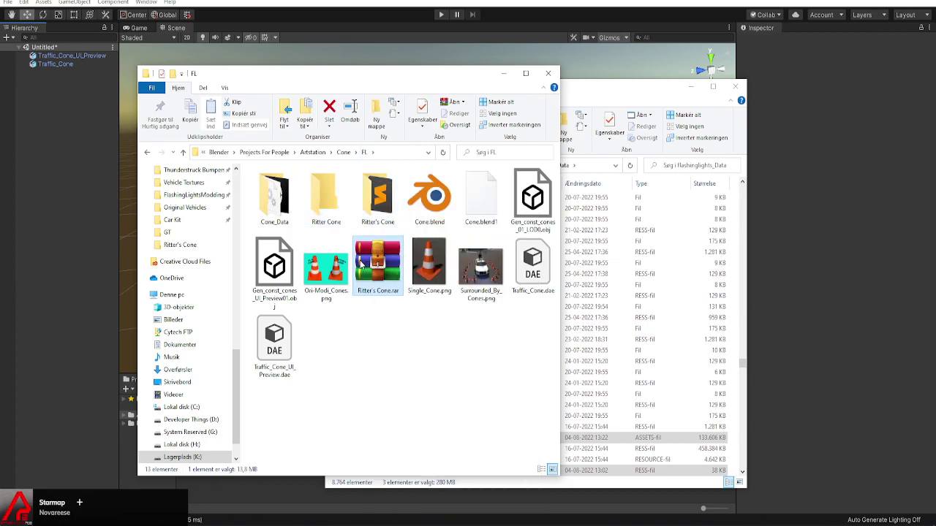
pyautogui.moveTo(363, 266); pyautogui.dragTo(376, 196)
pyautogui.rightClick(382, 231)
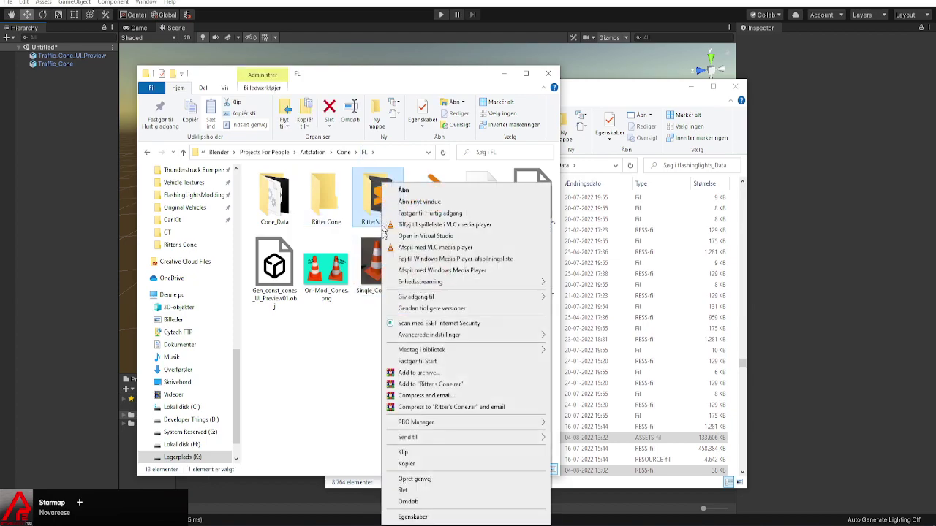
pyautogui.click(418, 372)
pyautogui.click(469, 361)
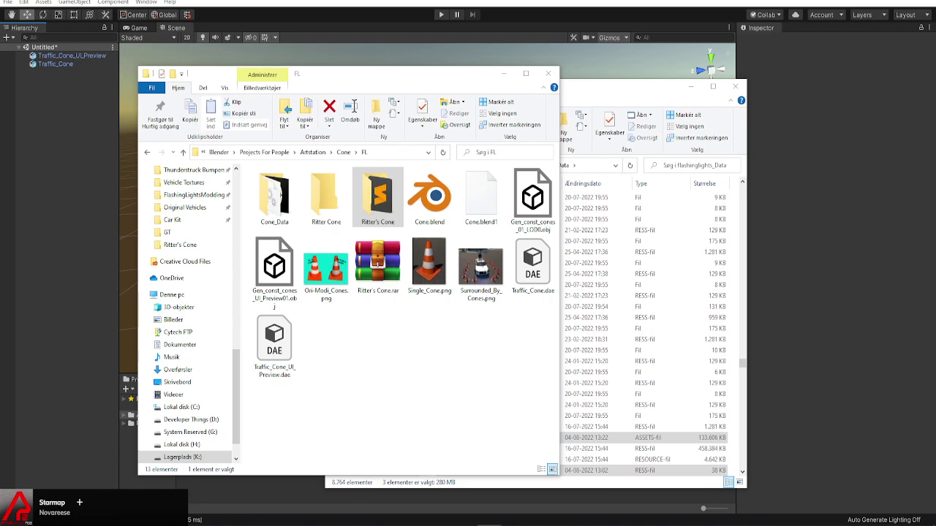
# Open the new Ritter's Cone.rar in WinRAR and check the contents of its Mesh and Textures folders
pyautogui.doubleClick(399, 264)
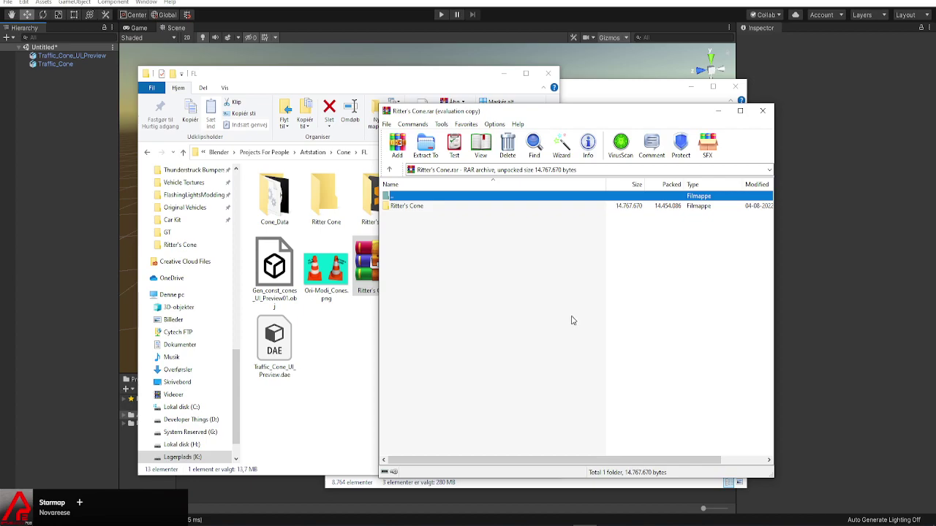
pyautogui.click(628, 299)
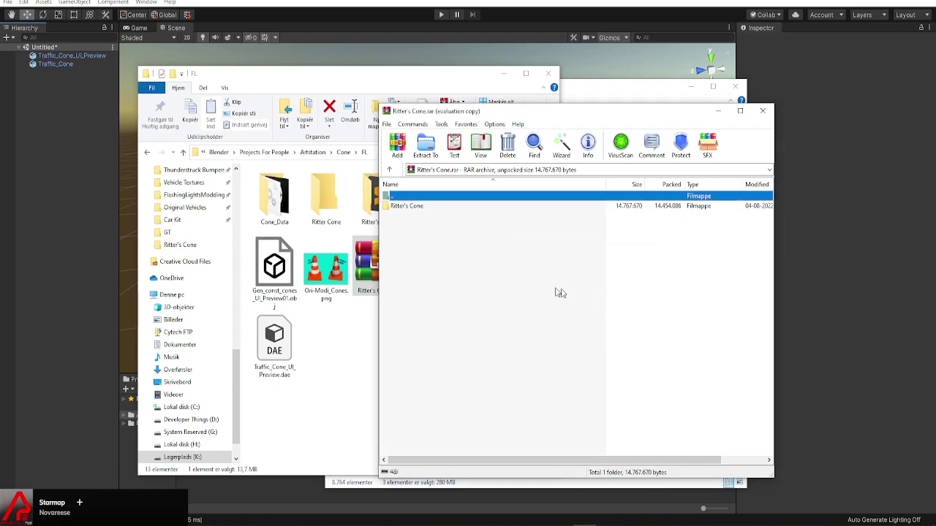
pyautogui.doubleClick(408, 207)
pyautogui.doubleClick(408, 207)
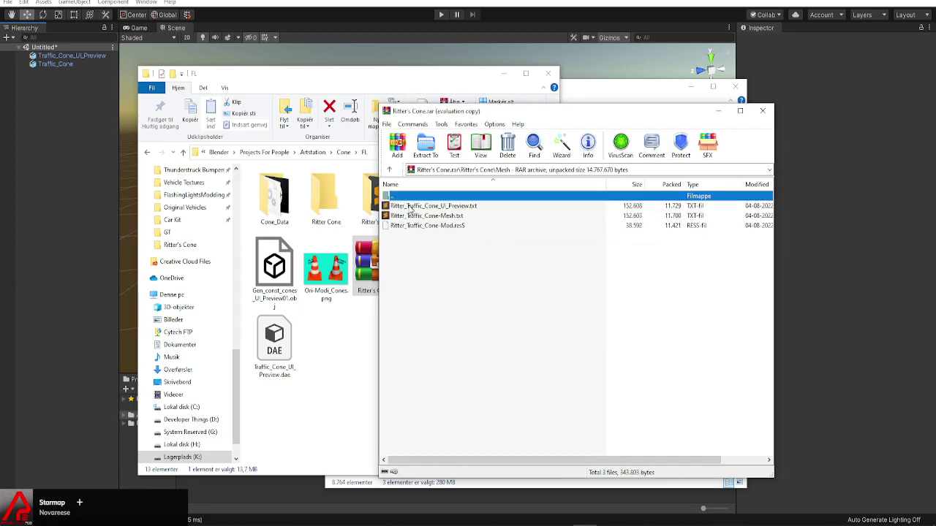
pyautogui.doubleClick(410, 198)
pyautogui.doubleClick(413, 216)
pyautogui.doubleClick(415, 197)
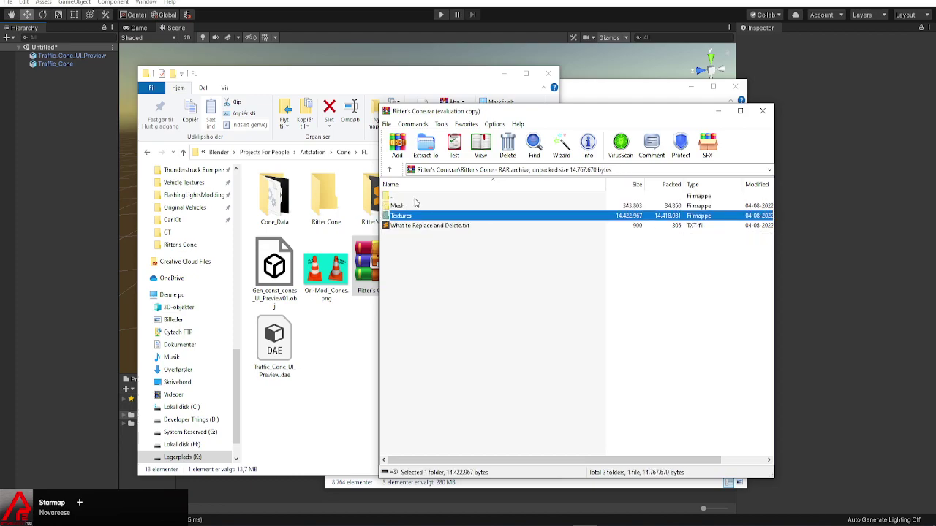
pyautogui.doubleClick(414, 206)
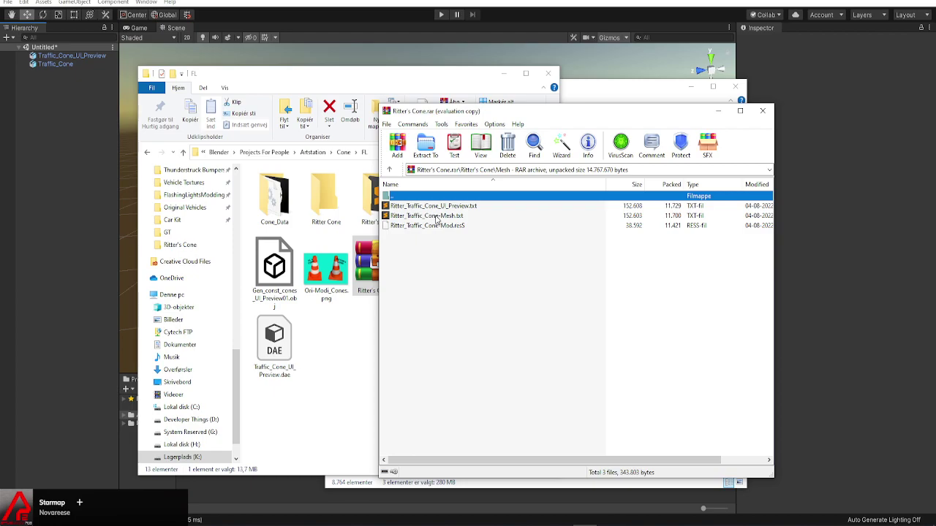
# Check the contents of the Mesh and Textures folders in the Ritter's Cone source folder
pyautogui.doubleClick(370, 208)
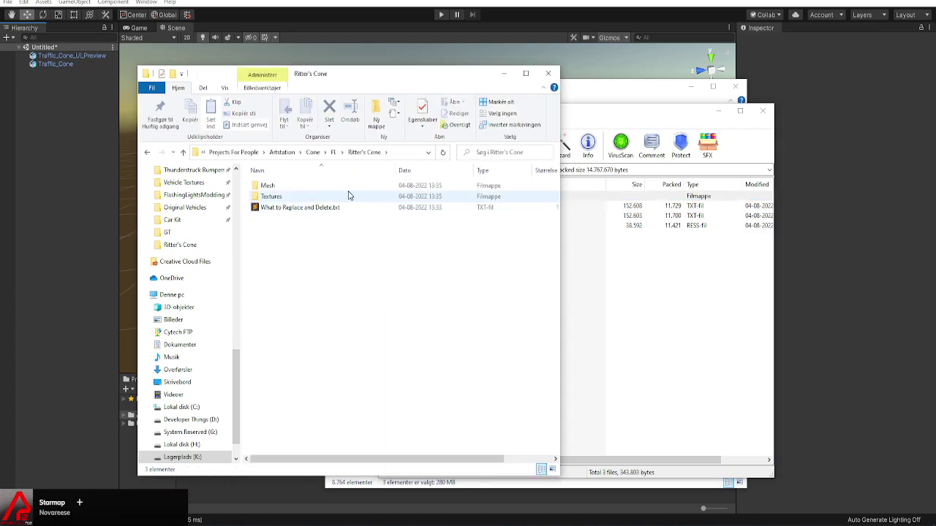
pyautogui.doubleClick(343, 187)
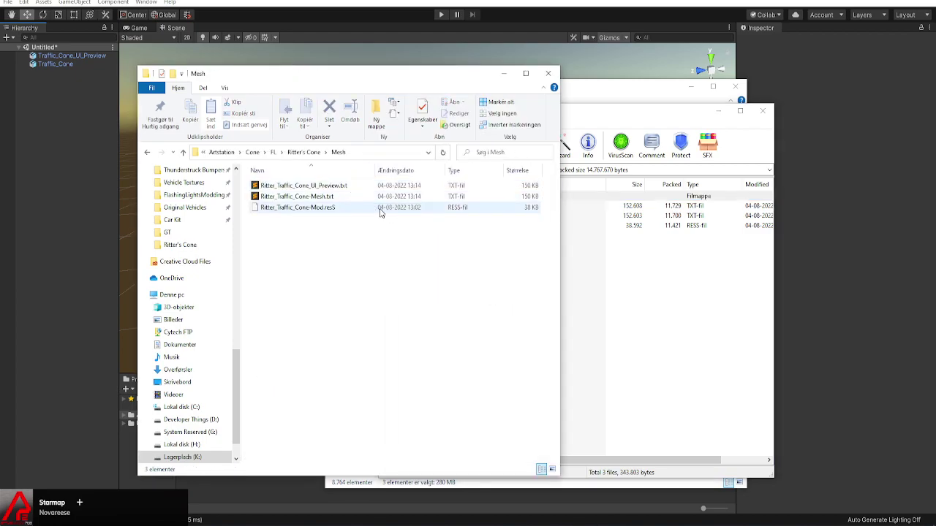
pyautogui.hotkey('alt', 'Left')
pyautogui.doubleClick(315, 197)
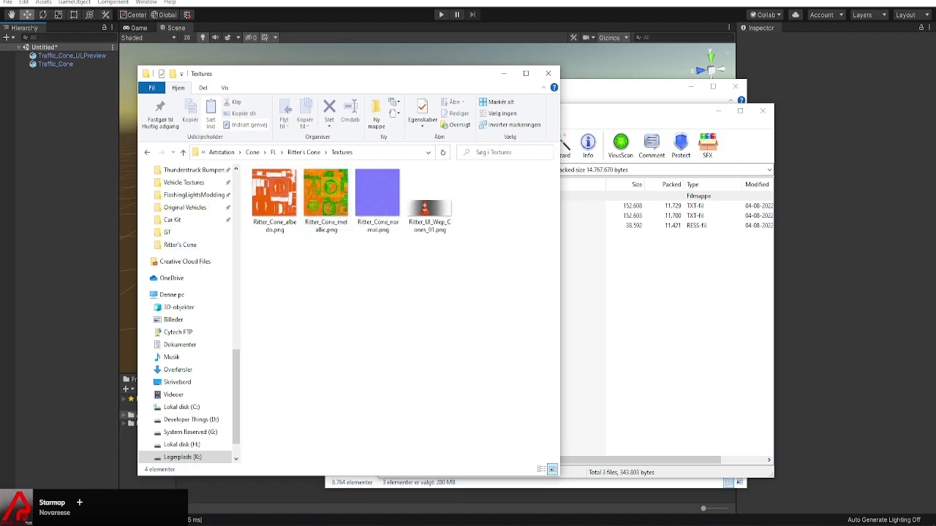
# Open What to Replace and Delete.txt from the Ritter's Cone folder in Sublime Text and copy the name UI_Wep_Cones_01
pyautogui.hotkey('alt', 'Tab')
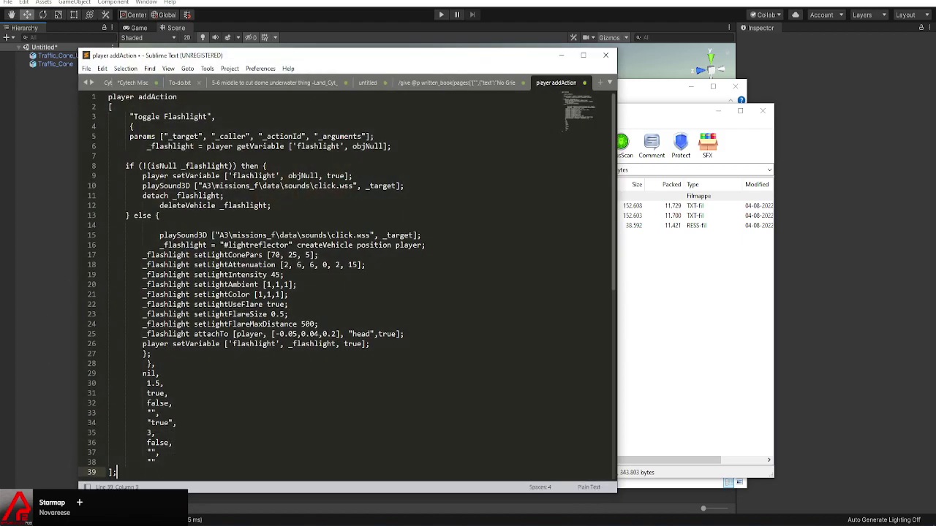
pyautogui.moveTo(198, 518)
pyautogui.click(95, 477)
pyautogui.hotkey('alt', 'Up')
pyautogui.doubleClick(324, 212)
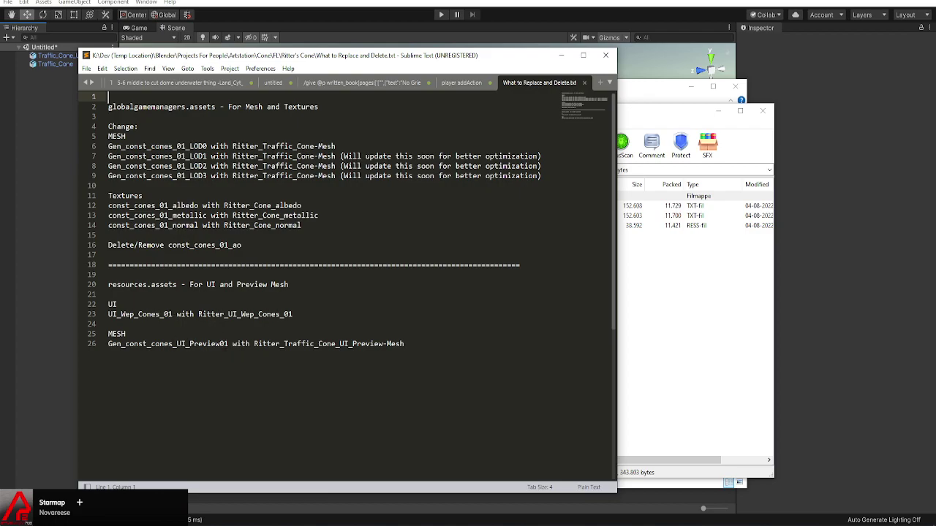
pyautogui.doubleClick(117, 314)
pyautogui.hotkey('ctrl', 'c')
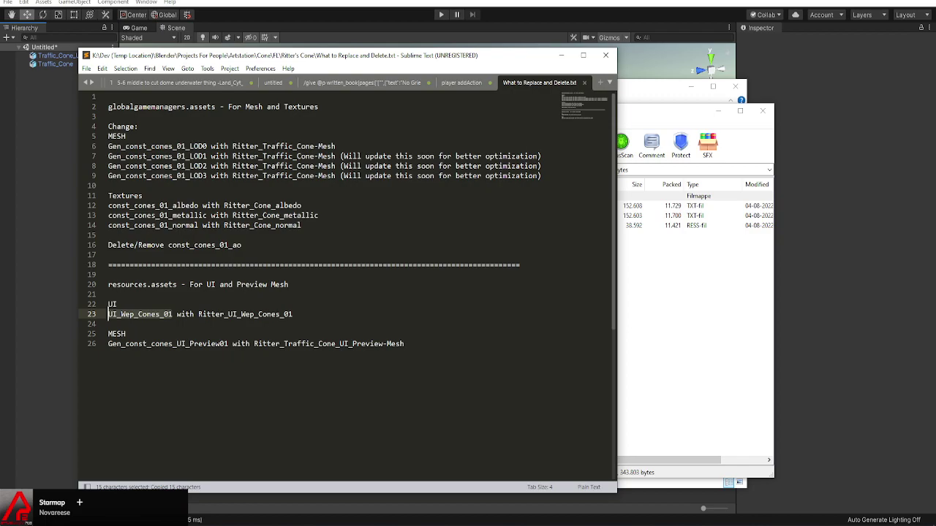
pyautogui.hotkey('alt', 'Tab')
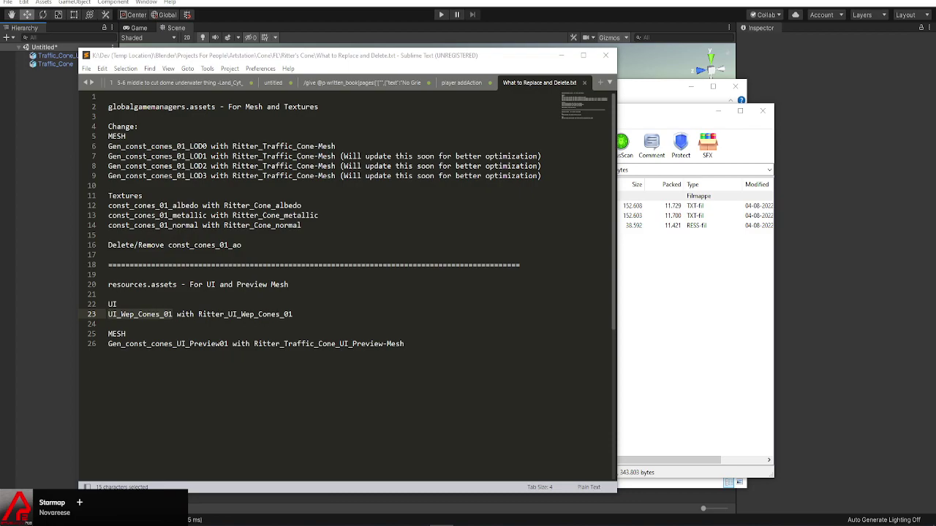
pyautogui.click(108, 314)
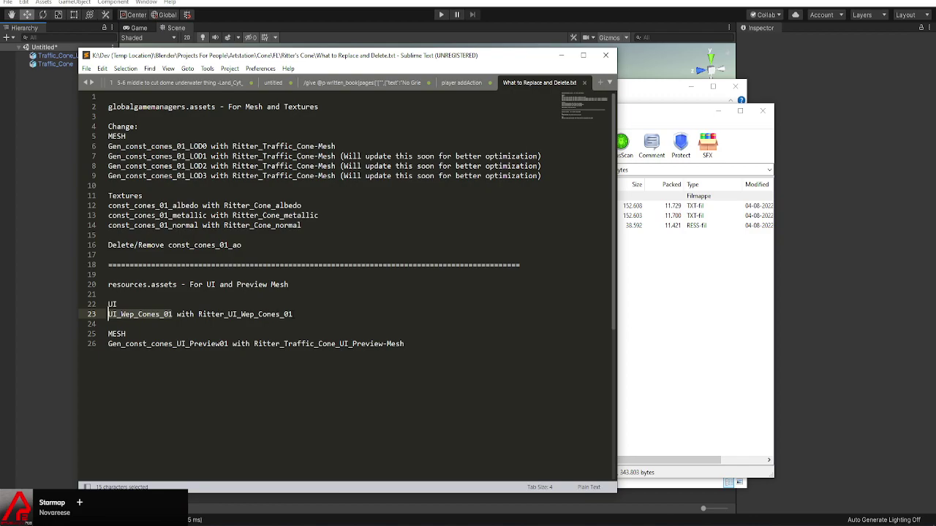
# Switch back to File Explorer, review the images in the Ritter's Cone Textures folder and minimise the window
pyautogui.click(653, 282)
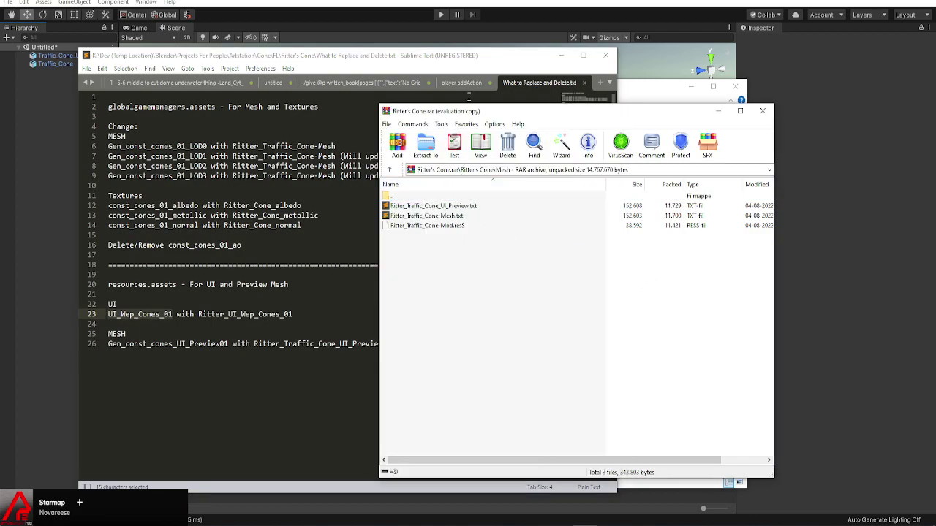
pyautogui.click(627, 83)
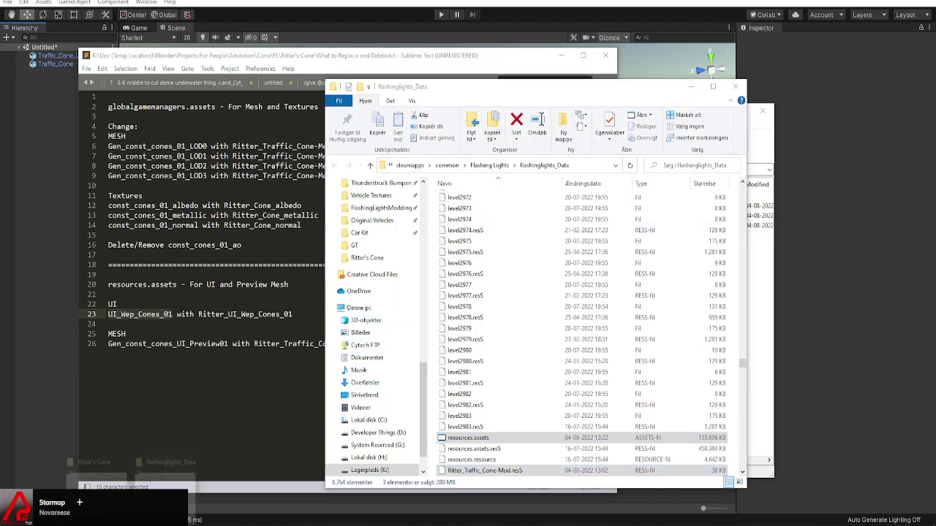
pyautogui.click(220, 447)
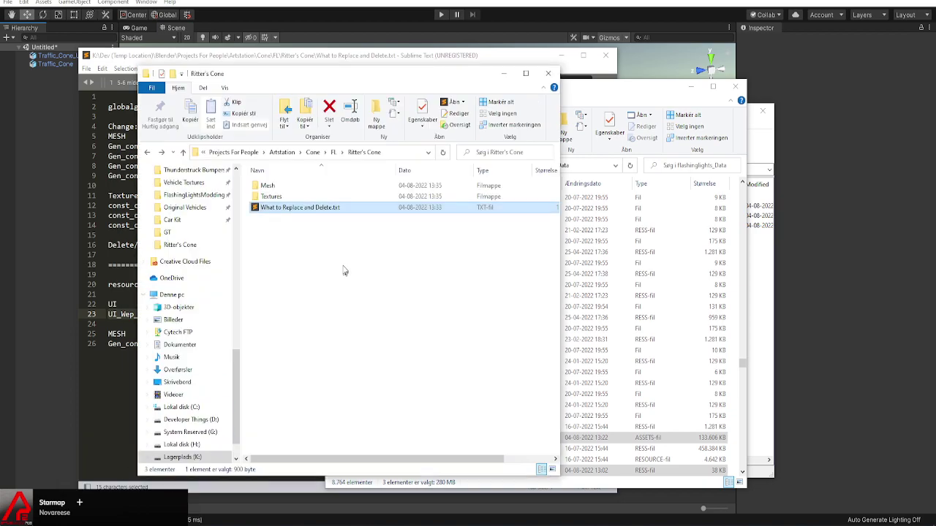
pyautogui.doubleClick(272, 196)
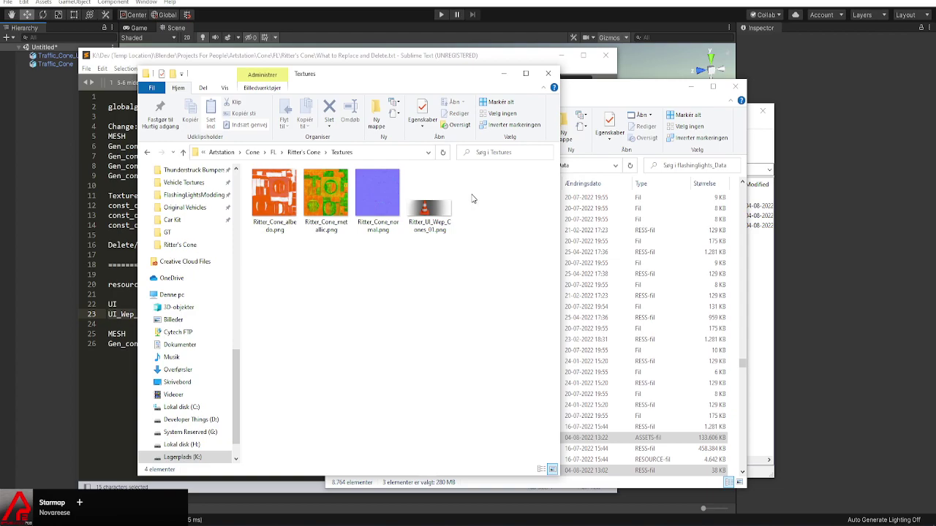
pyautogui.click(504, 75)
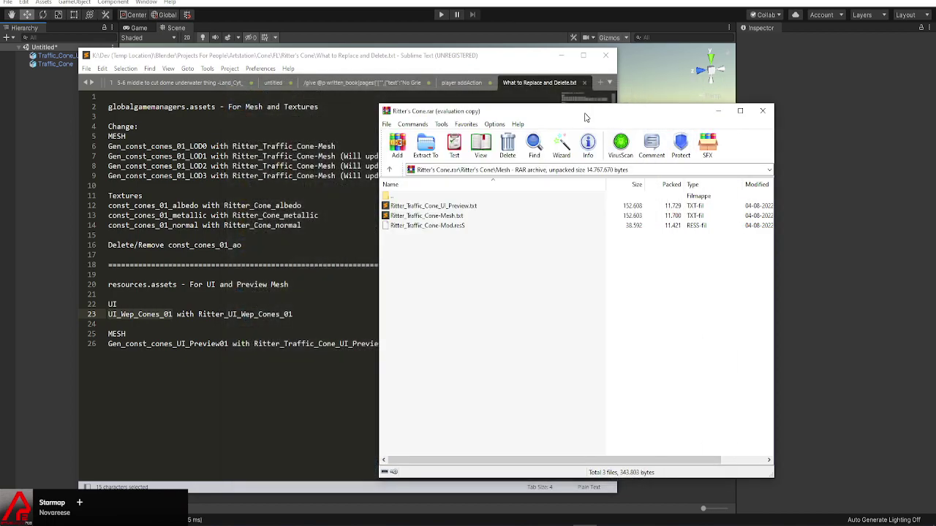
# Close the WinRAR archive window and select Ritter's Cone.rar in the FL folder
pyautogui.moveTo(746, 111); pyautogui.dragTo(618, 110)
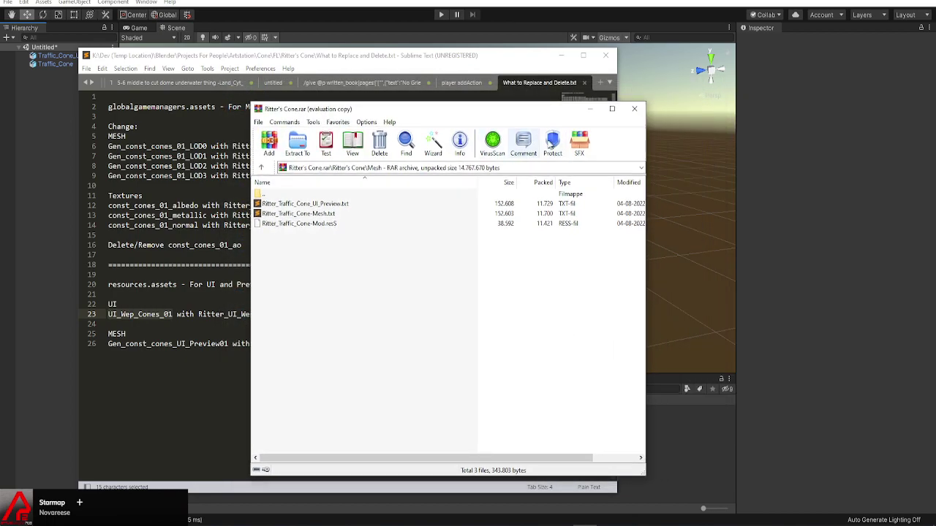
pyautogui.click(634, 109)
pyautogui.hotkey('alt', 'Tab')
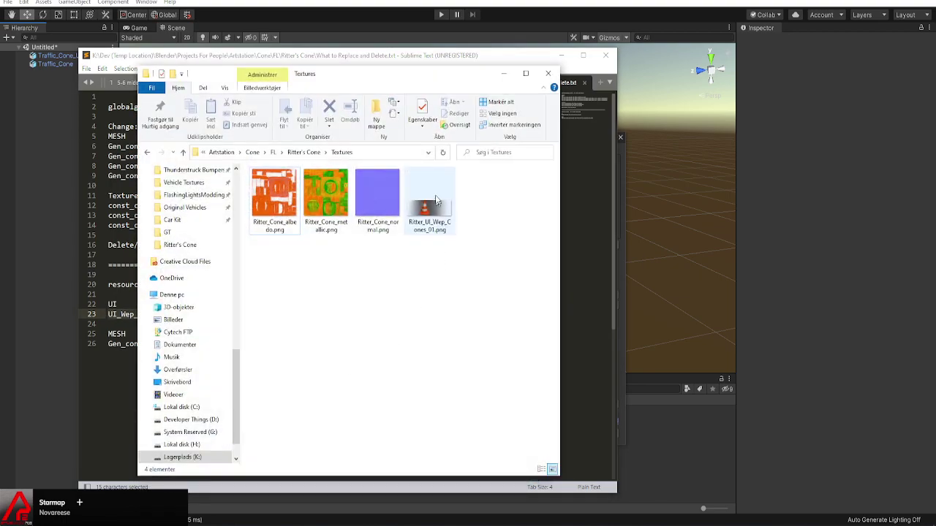
pyautogui.click(306, 153)
pyautogui.click(333, 152)
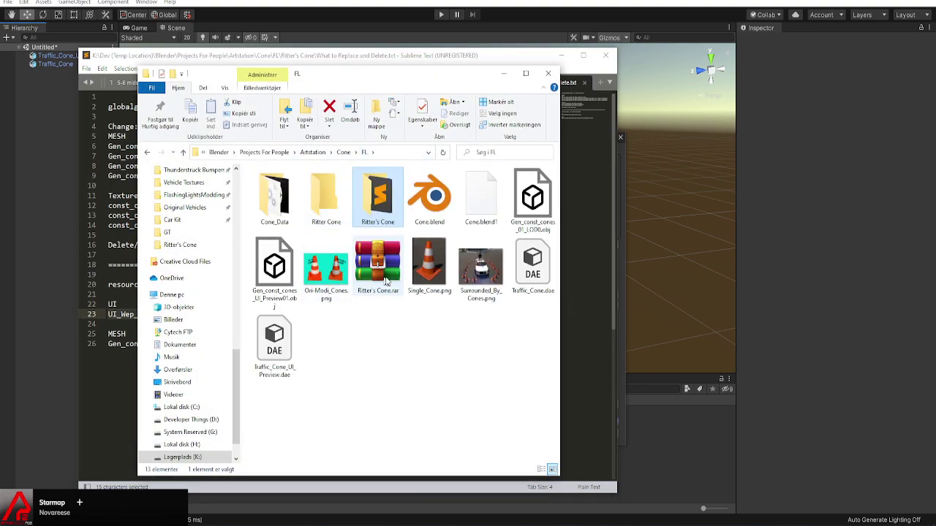
pyautogui.click(378, 282)
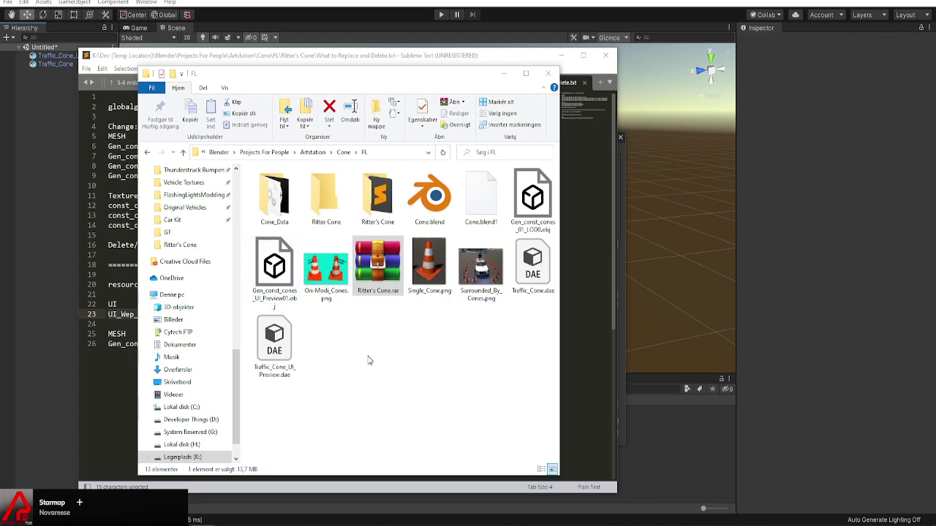
# Close What to Replace and Delete.txt and minimise Sublime Text
pyautogui.click(129, 286)
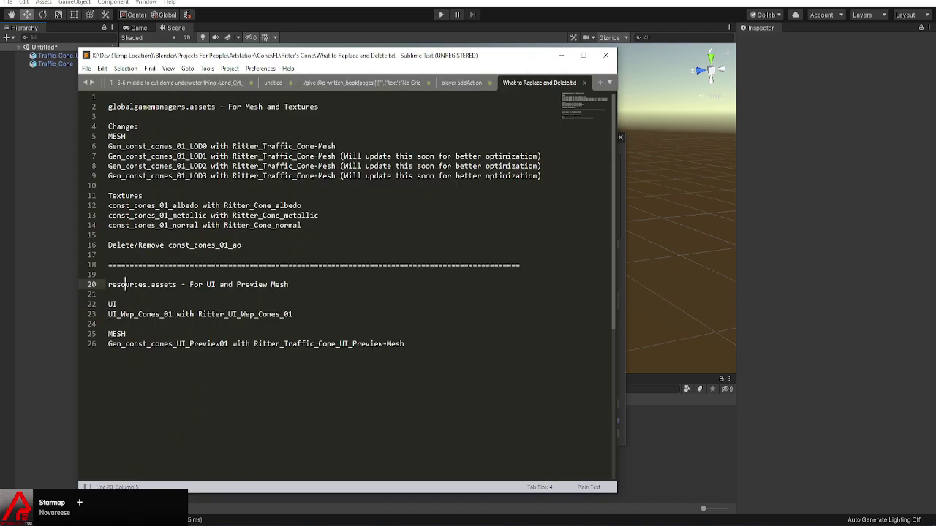
pyautogui.click(584, 82)
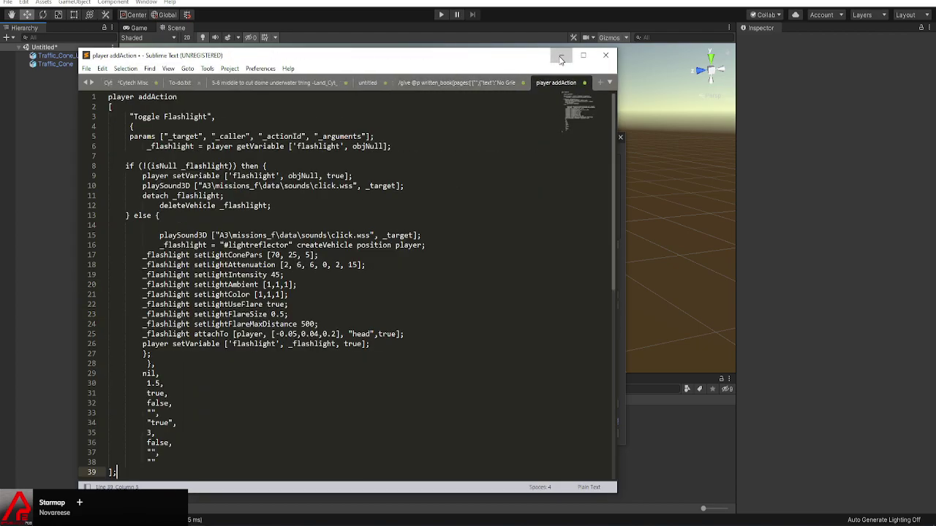
pyautogui.click(560, 55)
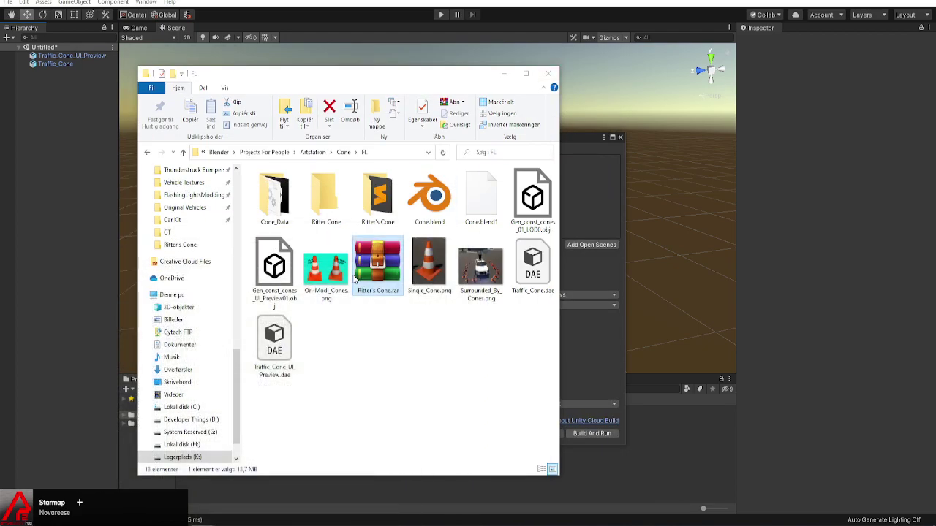
# Go up from the FL folder to the Blender folder and look through its list of project subfolders
pyautogui.click(343, 152)
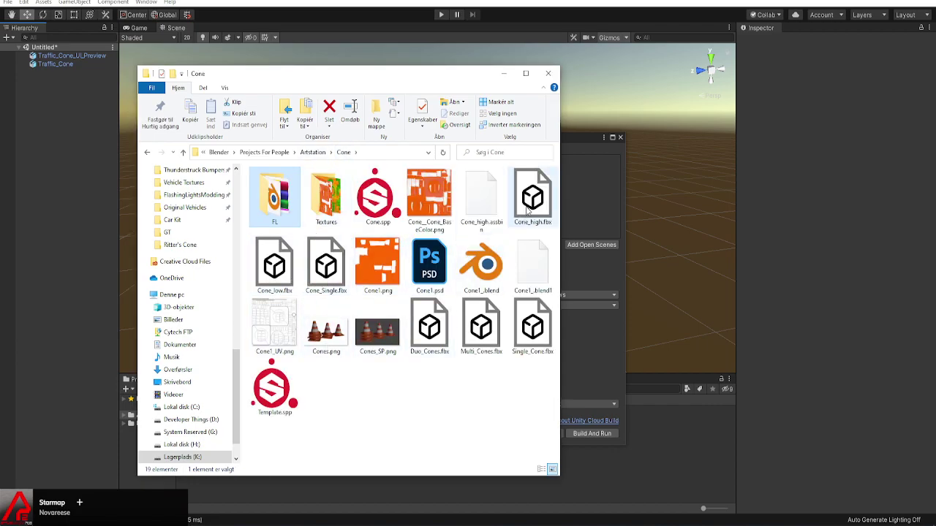
pyautogui.click(312, 152)
pyautogui.hotkey('alt', 'Left')
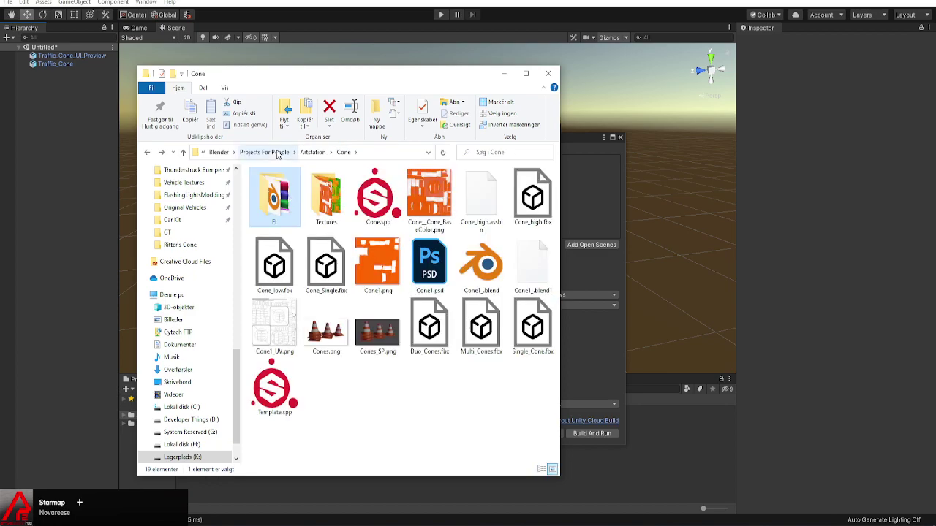
pyautogui.click(219, 153)
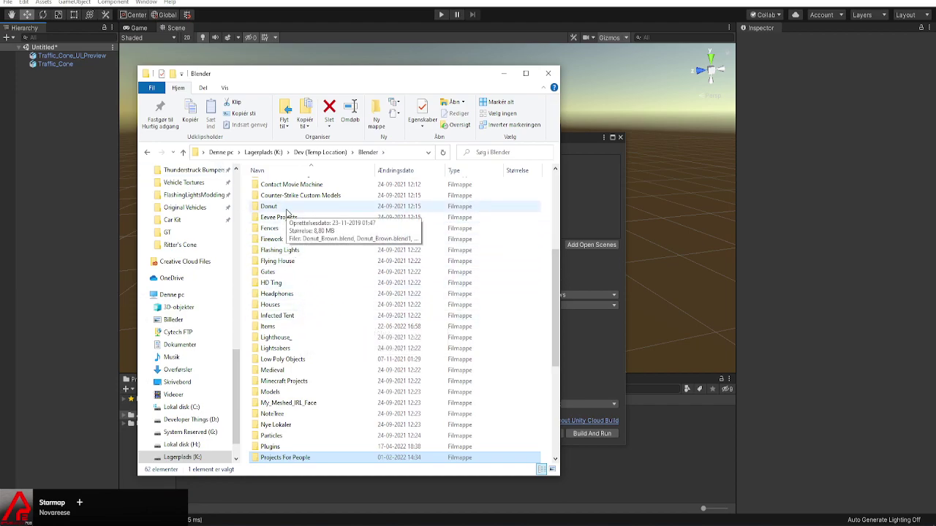
pyautogui.scroll(-2, 293, 216)
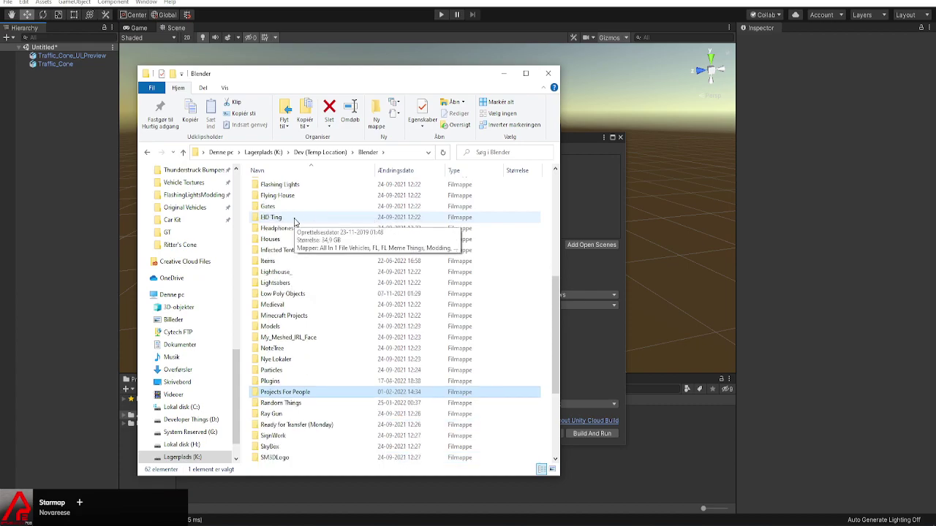
pyautogui.scroll(-4, 298, 222)
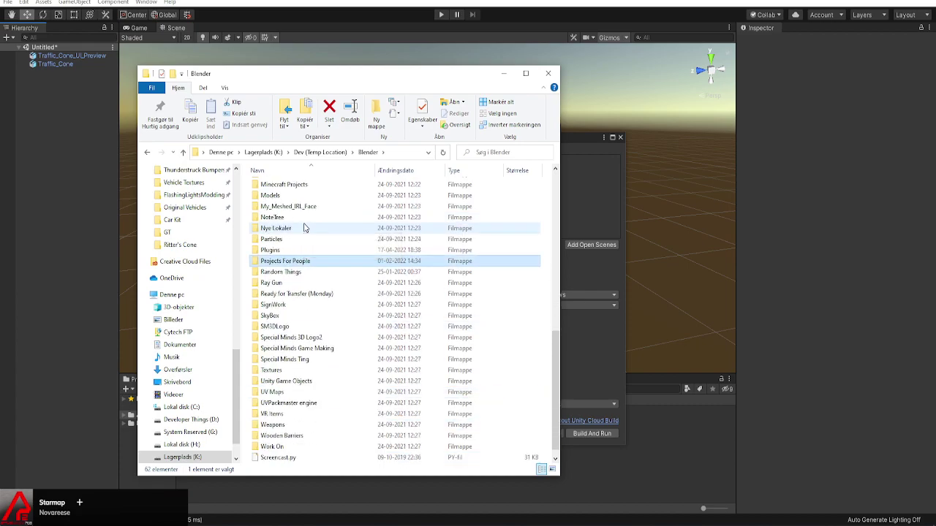
pyautogui.scroll(8, 306, 225)
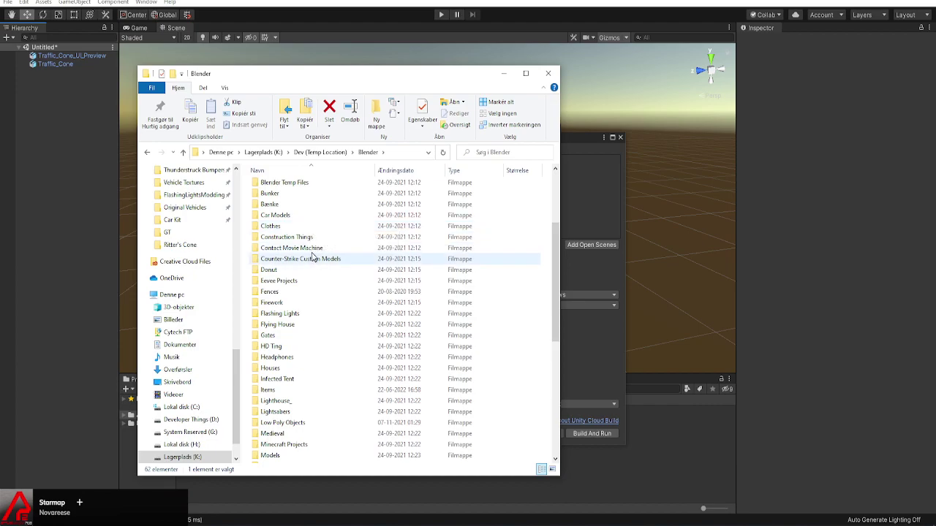
pyautogui.scroll(2, 312, 219)
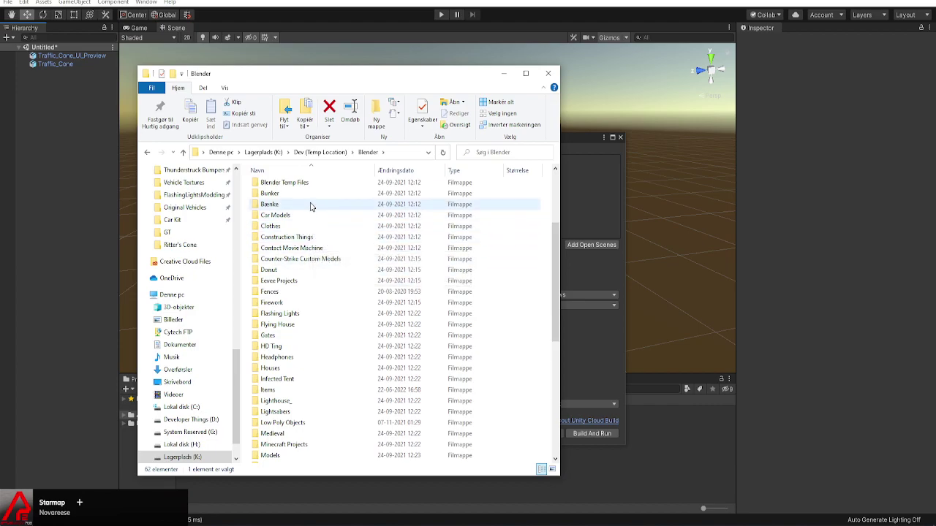
pyautogui.scroll(2, 314, 197)
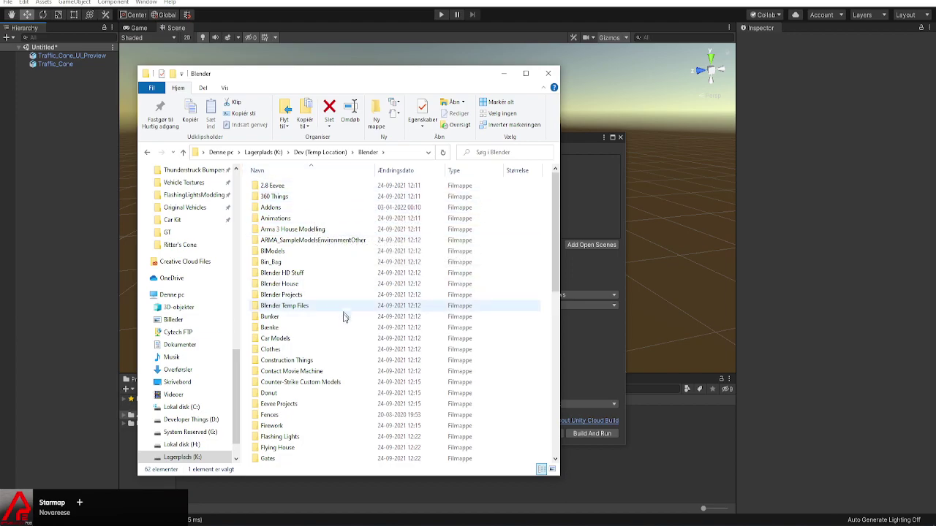
# Search the Blender folder for "cone" and open the location of the Cone Hat folder
pyautogui.click(492, 153)
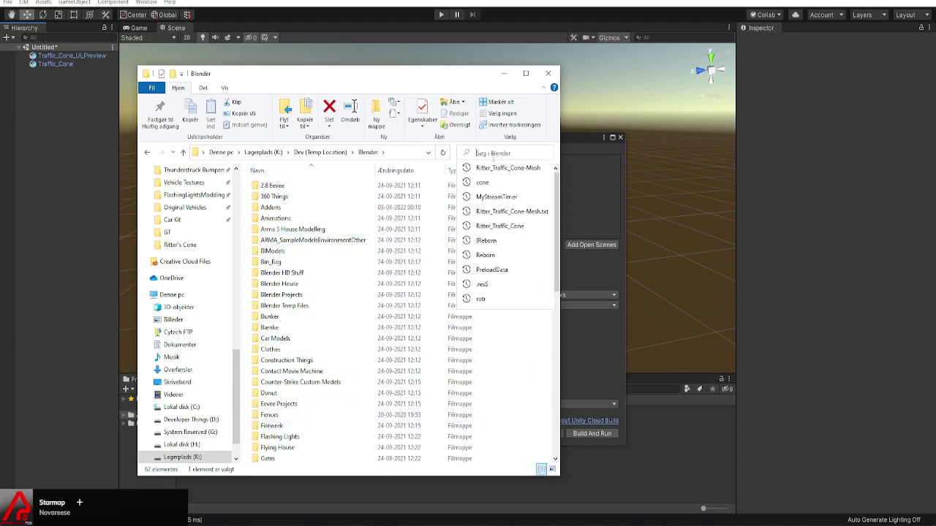
pyautogui.write('cone')
pyautogui.press('Return')
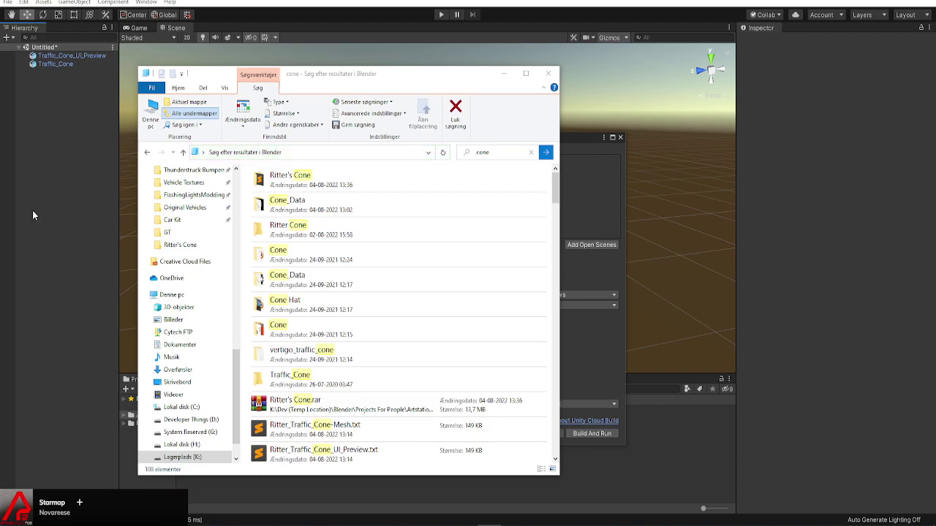
pyautogui.click(327, 309)
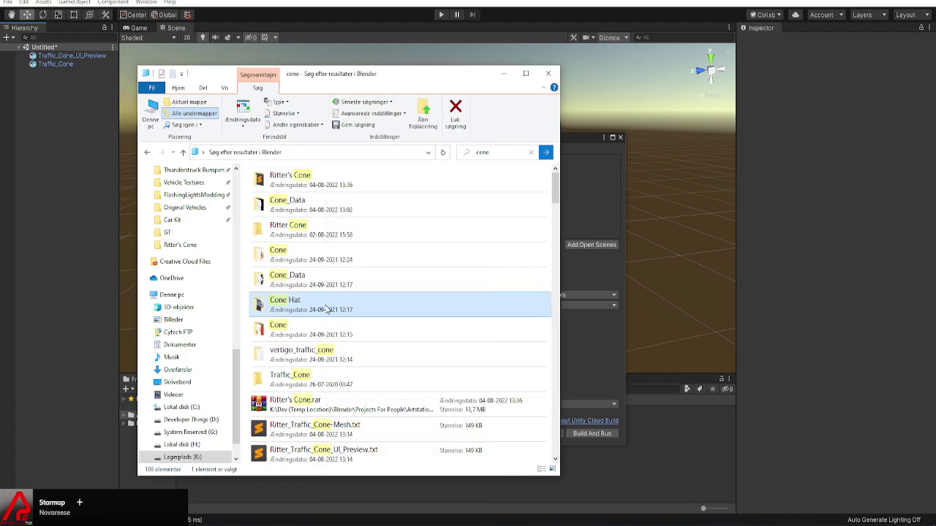
pyautogui.rightClick(327, 309)
pyautogui.click(378, 502)
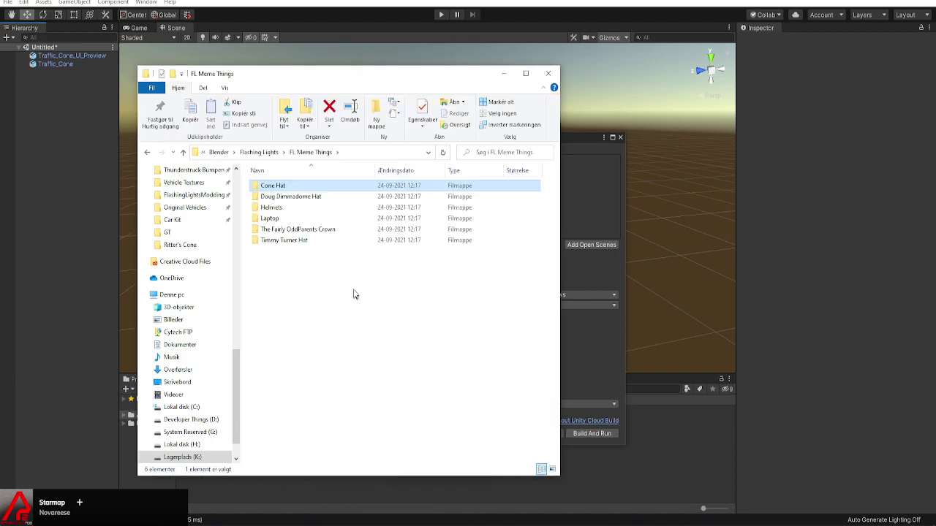
# Look into the Doug Dimmadome Hat and The Fairly OddParents Crown folders, returning to FL Meme Things
pyautogui.doubleClick(290, 196)
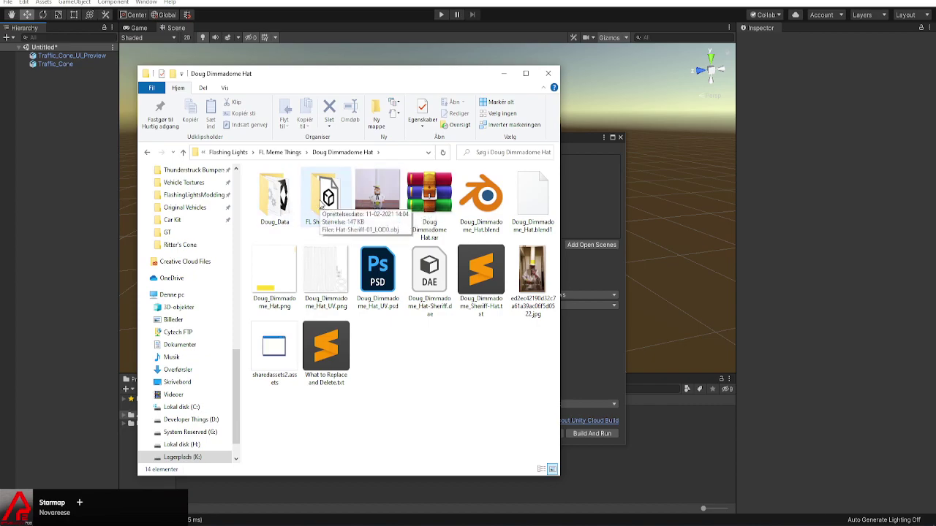
pyautogui.hotkey('alt', 'Up')
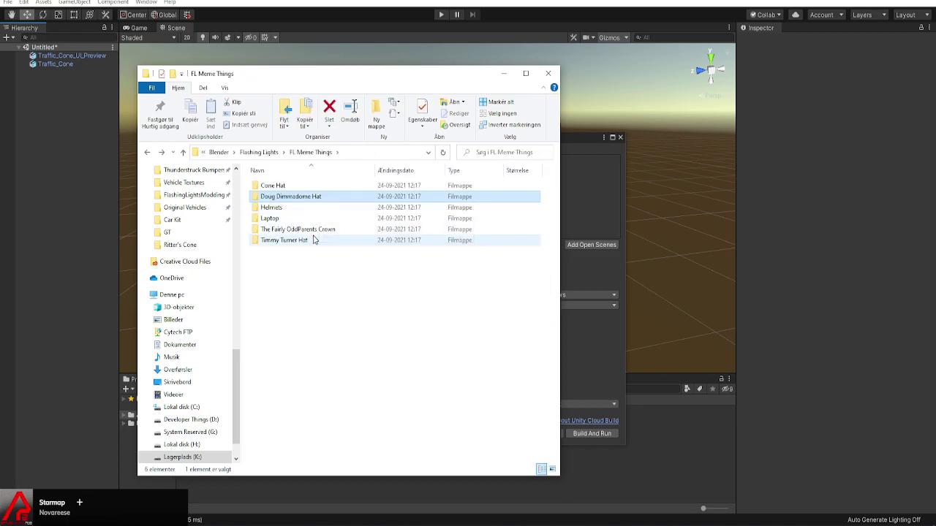
pyautogui.doubleClick(308, 232)
pyautogui.hotkey('alt', 'Up')
# View Timmy Turner Back Head.png from the Timmy Turner Hat folder, close the image and return to FL Meme Things
pyautogui.doubleClick(305, 244)
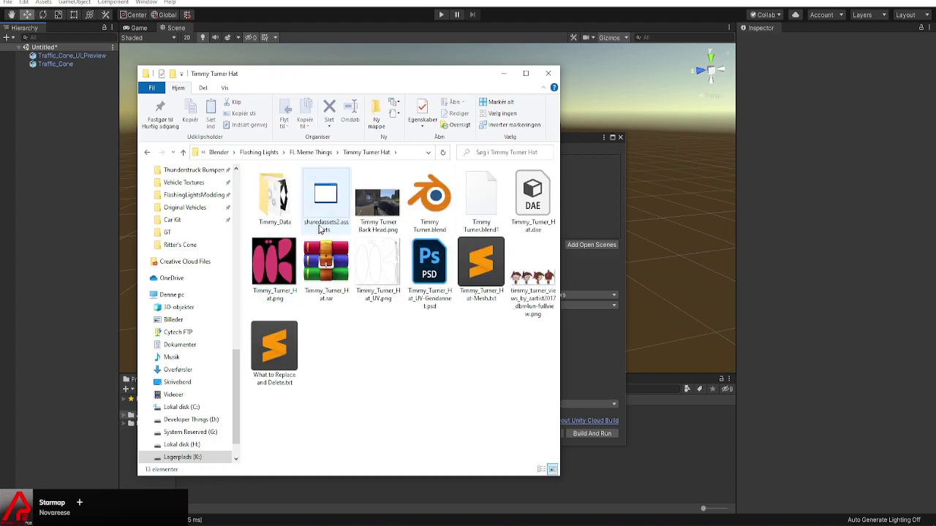
pyautogui.click(364, 204)
pyautogui.doubleClick(363, 204)
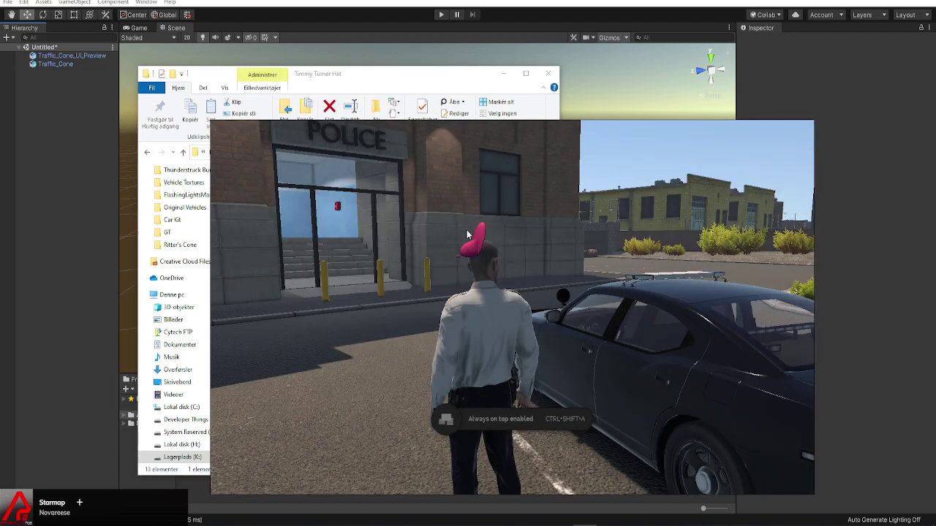
pyautogui.scroll(2, 477, 241)
pyautogui.scroll(-2, 402, 277)
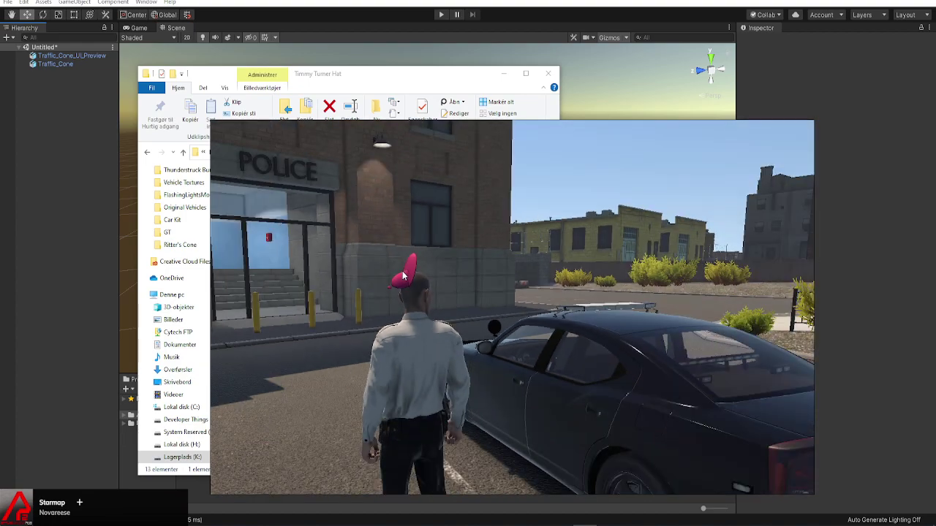
pyautogui.rightClick(402, 276)
pyautogui.click(428, 480)
pyautogui.hotkey('alt', 'Up')
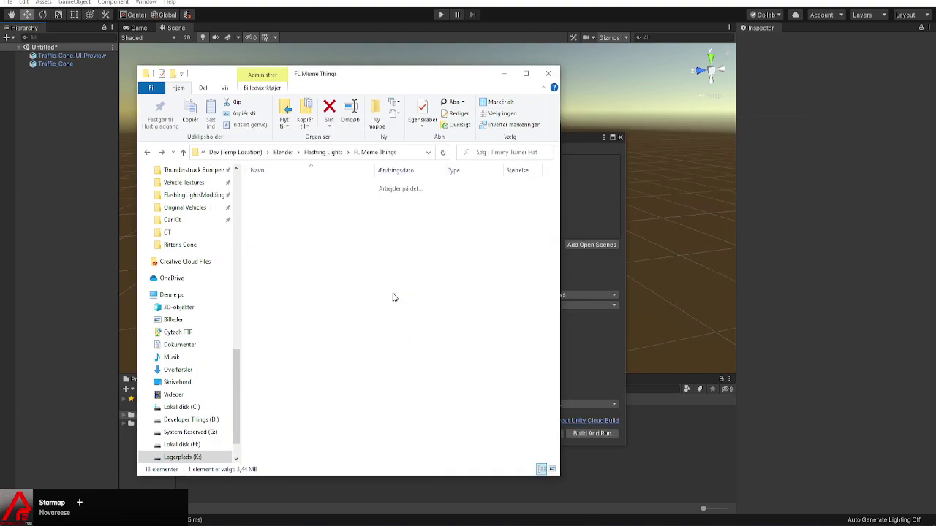
# Open Cap_America.blend from the Helmets folder's Cap_America subfolder in Blender, inspect the helmet model and close Blender
pyautogui.doubleClick(303, 208)
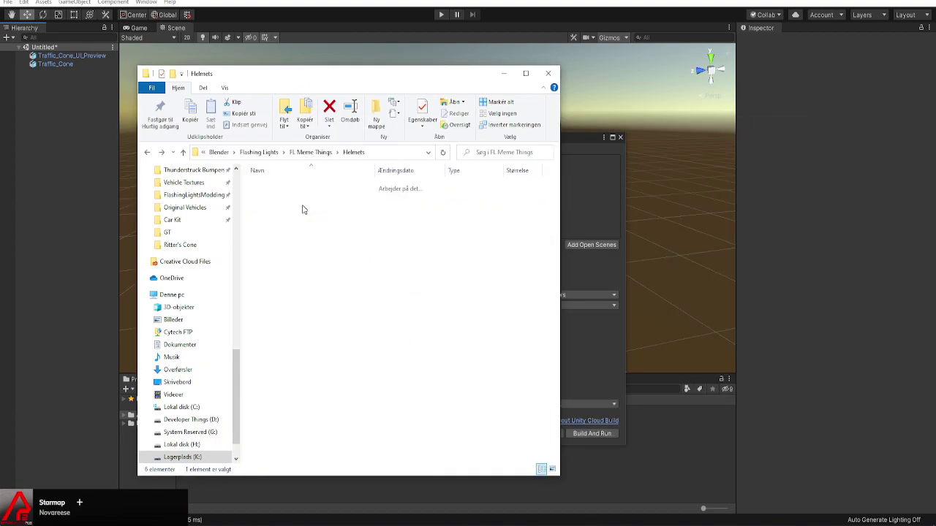
pyautogui.doubleClick(299, 187)
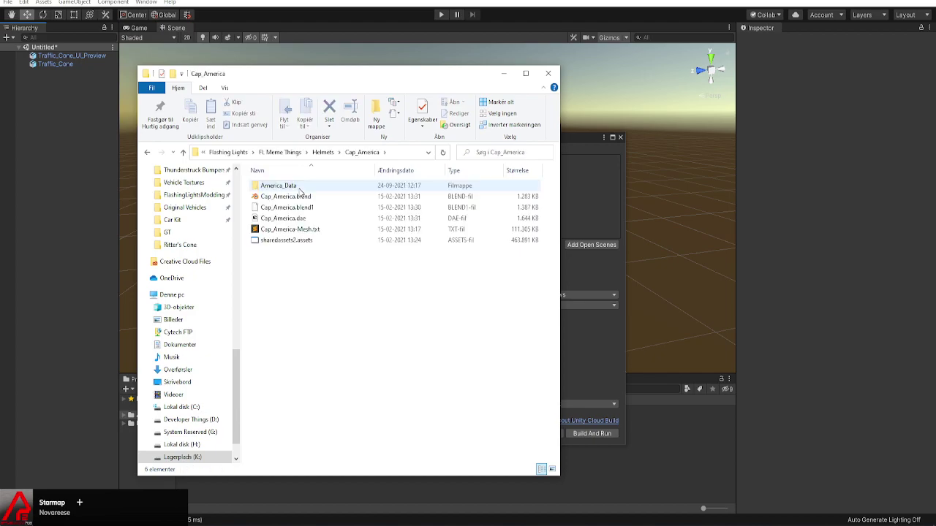
pyautogui.doubleClick(292, 186)
pyautogui.hotkey('alt', 'Left')
pyautogui.doubleClick(311, 197)
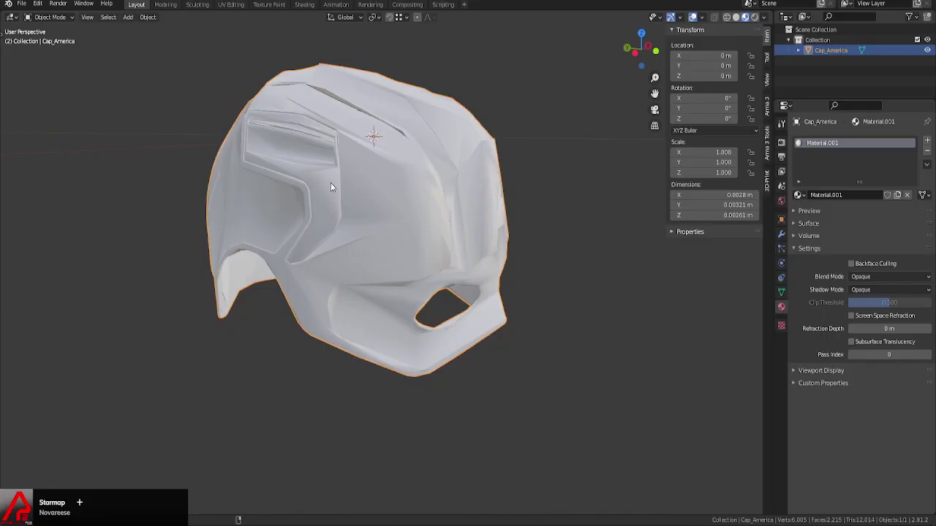
pyautogui.moveTo(330, 182); pyautogui.dragTo(395, 175, button='middle')
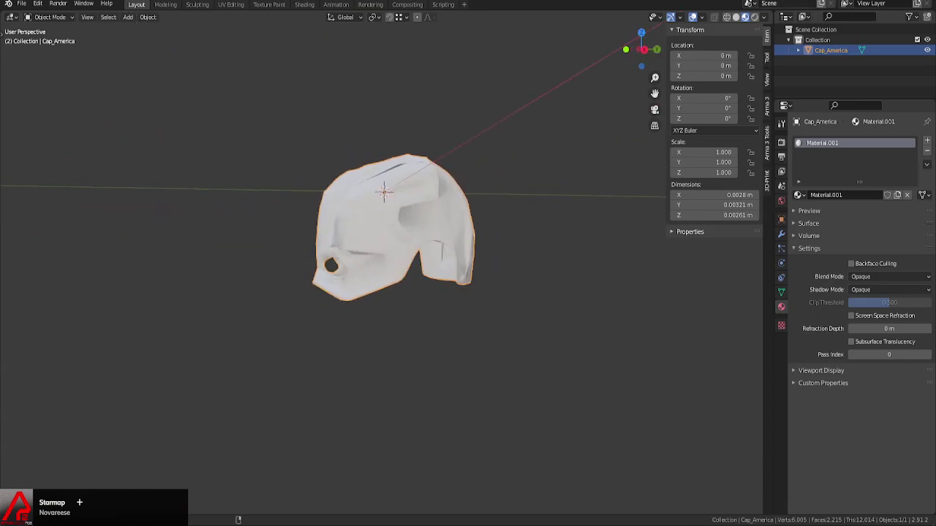
pyautogui.hotkey('alt', 'F4')
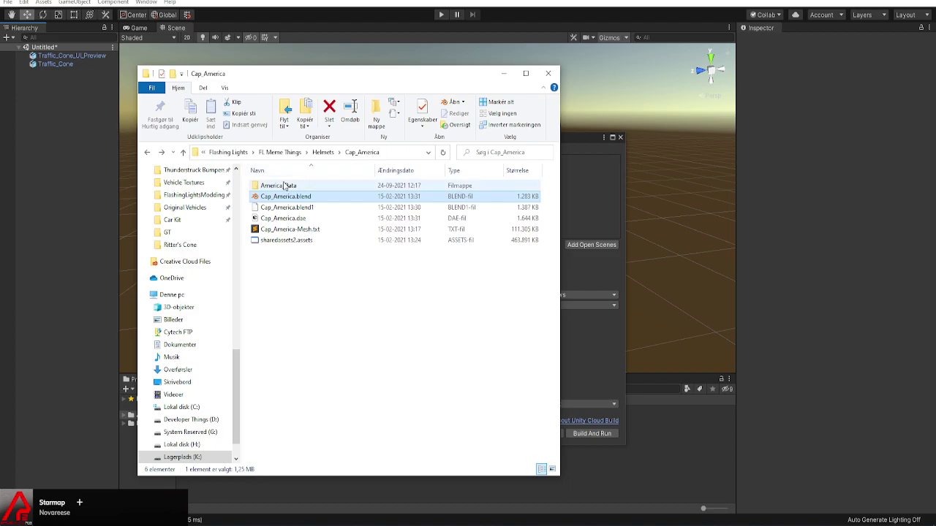
# Browse the Helmet+Visor folder, preview Helmet_Visor_quads.fbx in the 3D viewer, close it and return to Helmets
pyautogui.press('BackSpace')
pyautogui.doubleClick(307, 199)
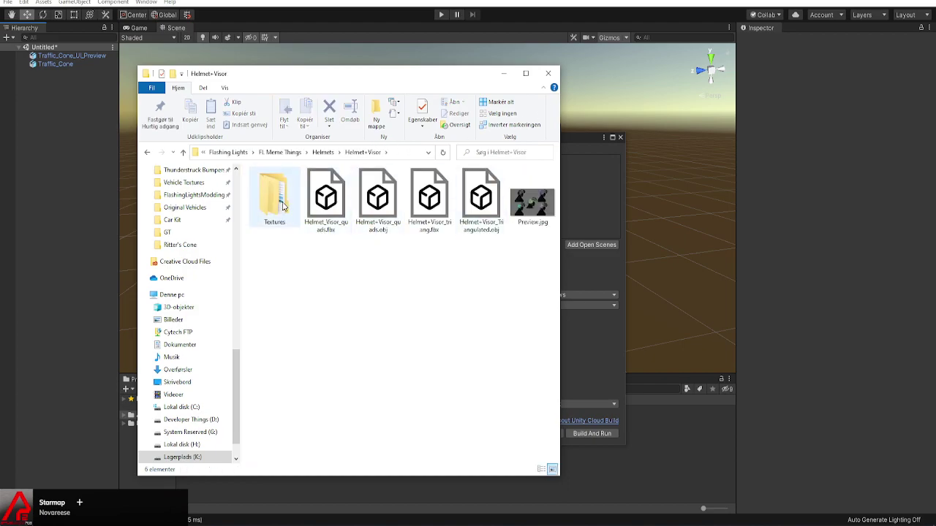
pyautogui.doubleClick(276, 199)
pyautogui.press('BackSpace')
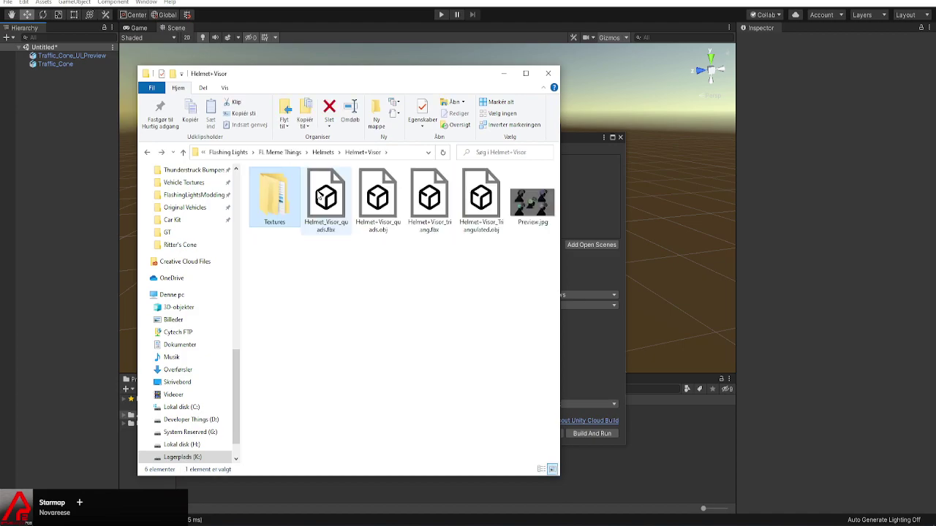
pyautogui.click(327, 212)
pyautogui.doubleClick(326, 210)
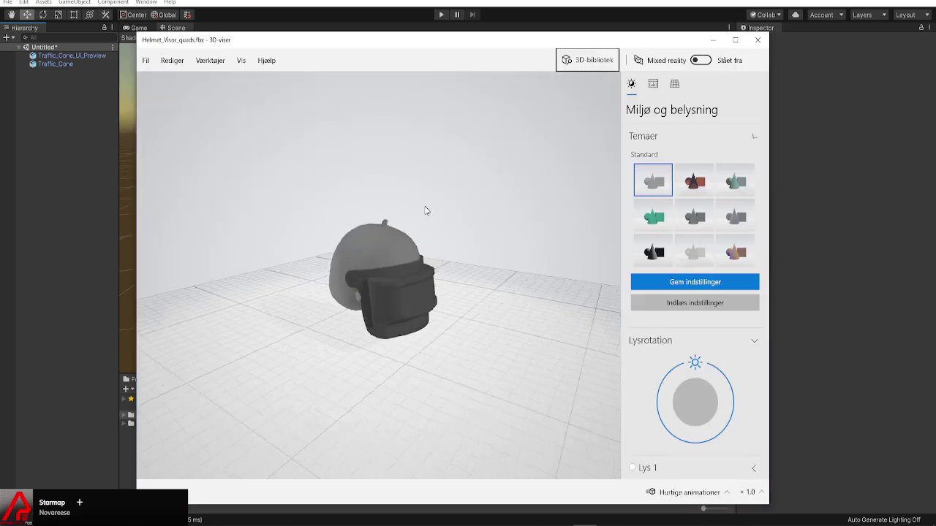
pyautogui.click(758, 39)
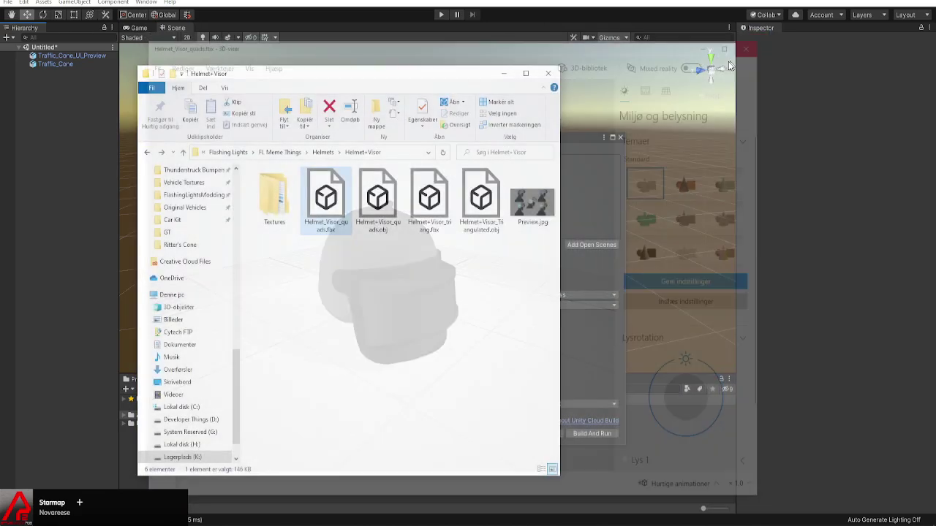
pyautogui.hotkey('alt', 'Up')
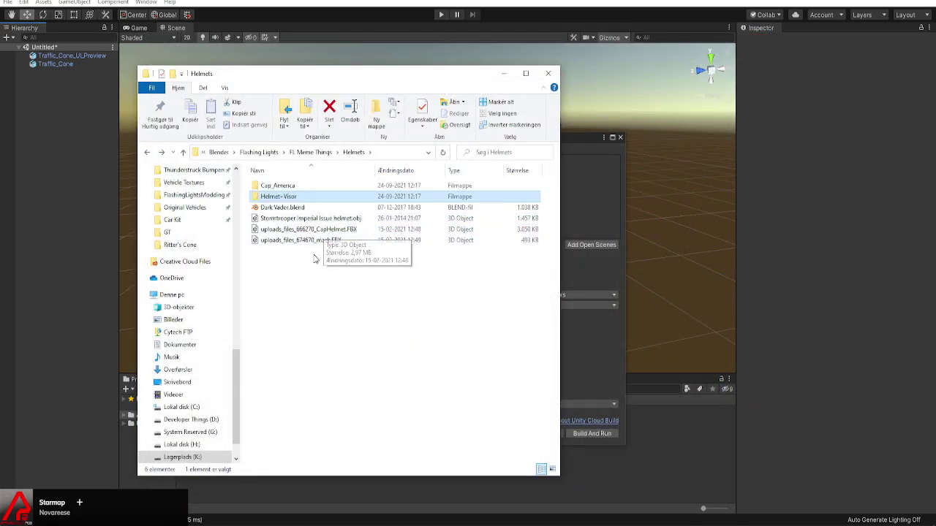
# Open Dark Vador.blend in Blender, enlarge the 3D viewports to inspect the helmet, close without saving and return to FL Meme Things
pyautogui.doubleClick(291, 209)
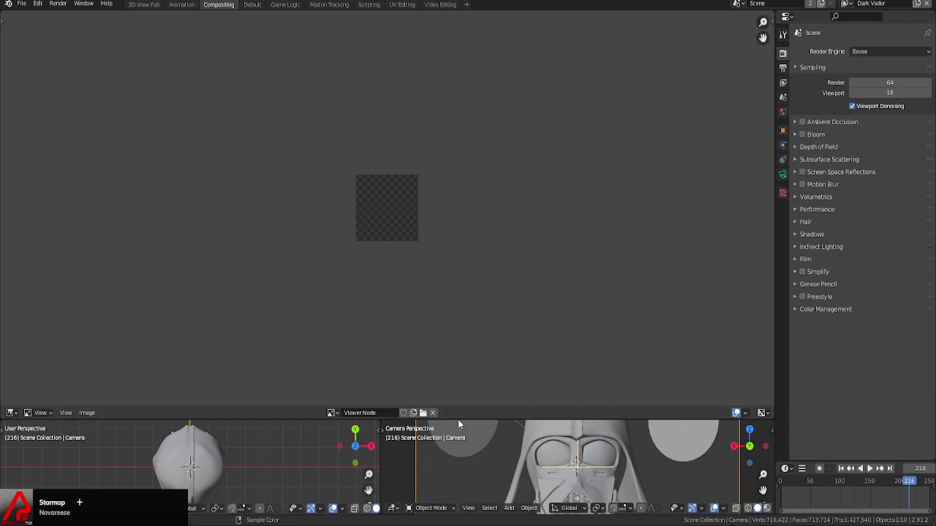
pyautogui.moveTo(459, 424); pyautogui.dragTo(459, 157)
pyautogui.moveTo(541, 278); pyautogui.dragTo(510, 295, button='middle')
pyautogui.scroll(5, 626, 322)
pyautogui.scroll(-3, 626, 322)
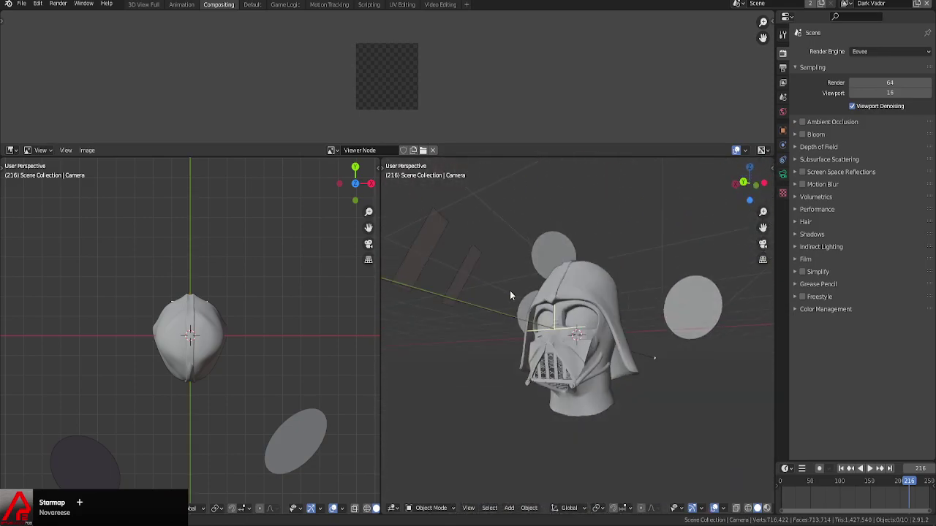
pyautogui.click(928, 0)
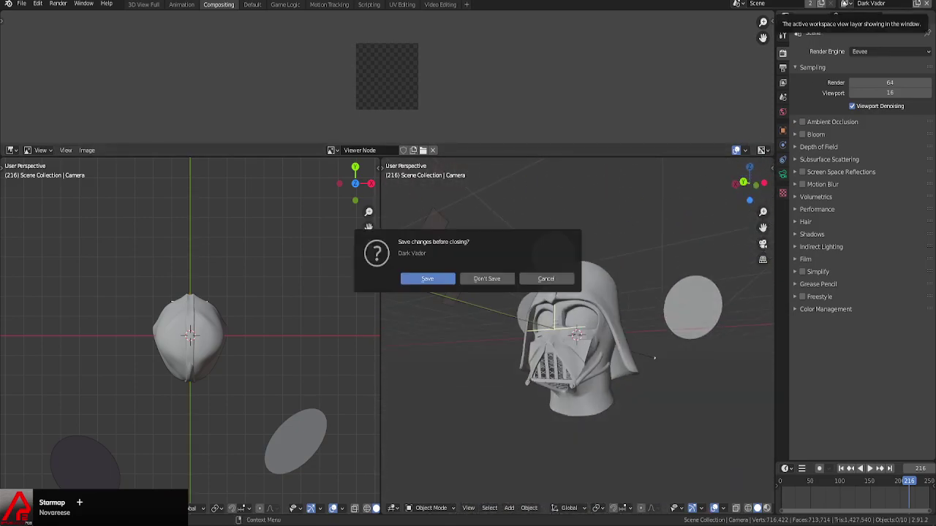
pyautogui.click(487, 278)
pyautogui.press('BackSpace')
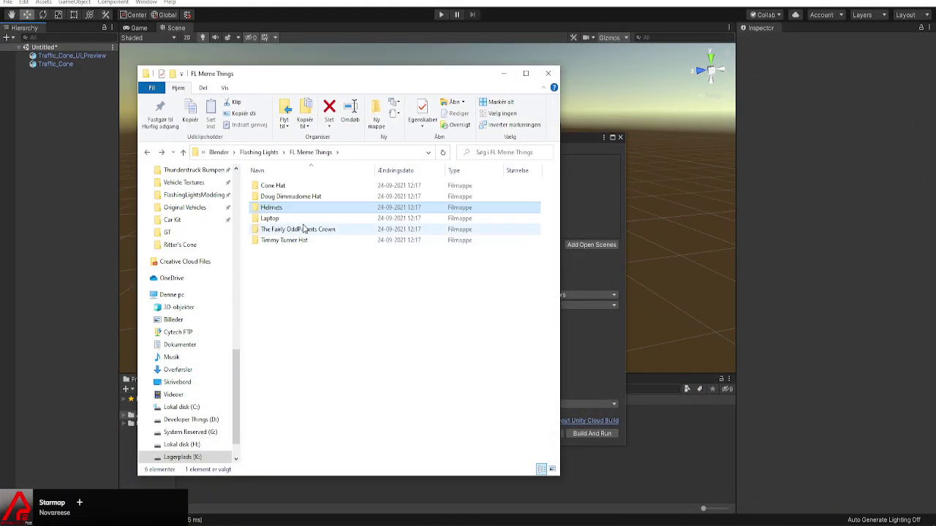
# Open the Cone Hat folder in FL Meme Things and select const_cones_01_BaseColor.png
pyautogui.doubleClick(296, 198)
pyautogui.press('BackSpace')
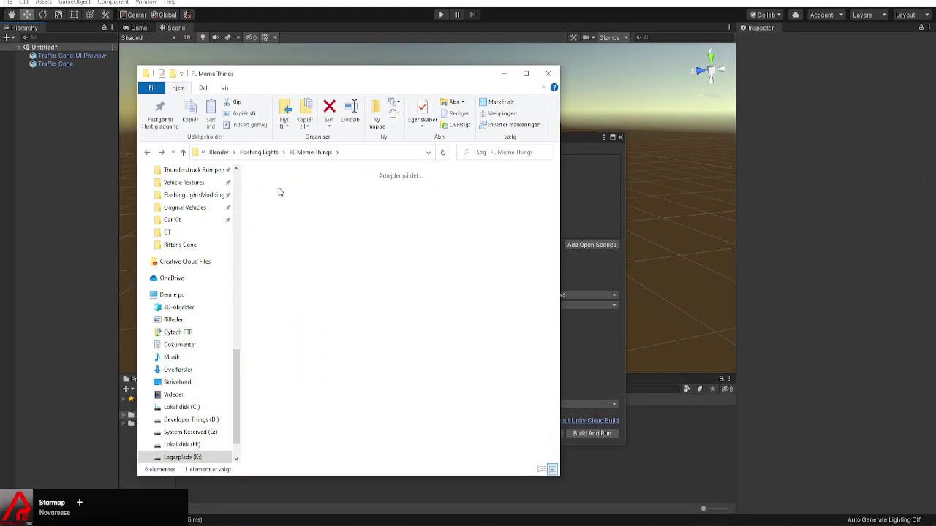
pyautogui.doubleClick(278, 192)
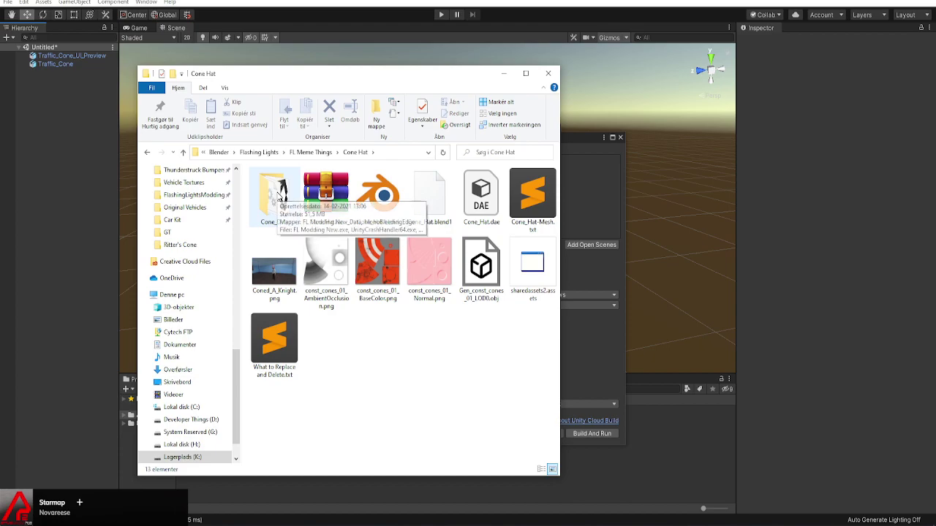
pyautogui.click(380, 268)
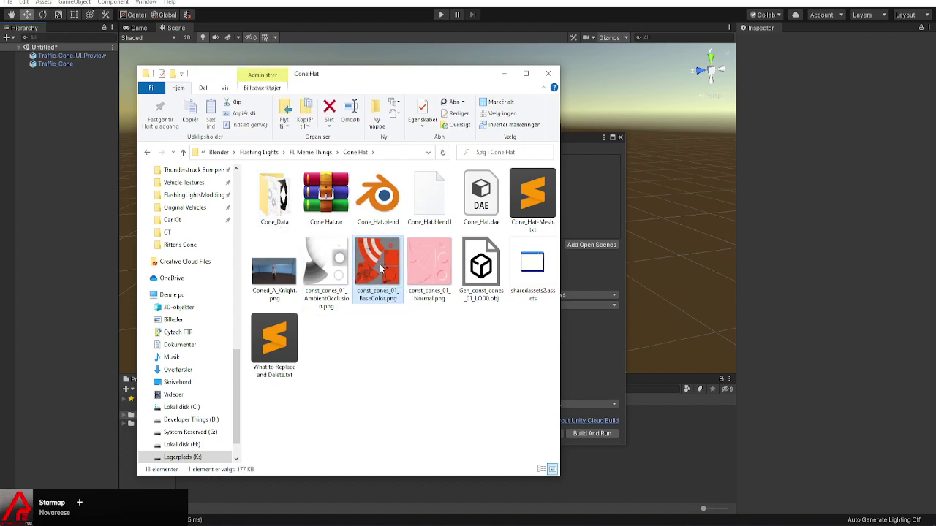
# Open const_cones_01_BaseColor.png in the image viewer, inspect the cone texture closely and close the viewer
pyautogui.doubleClick(379, 267)
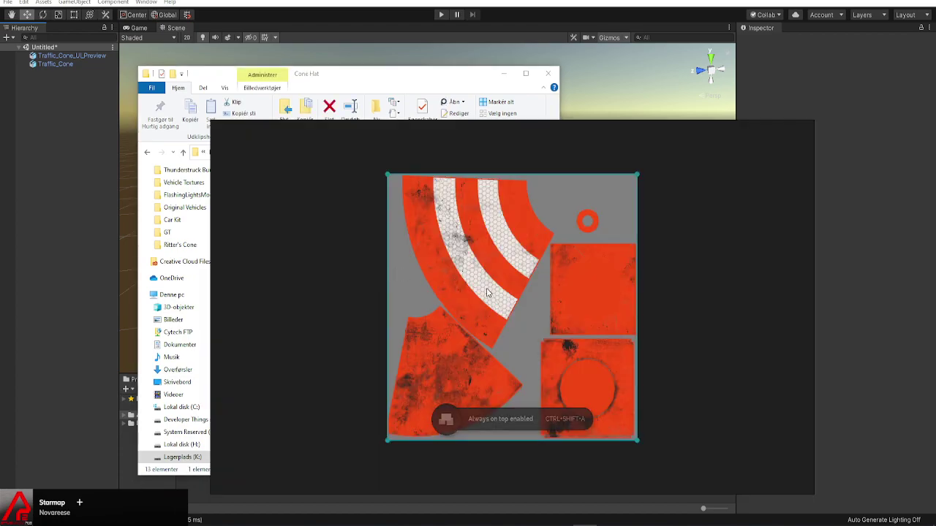
pyautogui.scroll(1, 487, 293)
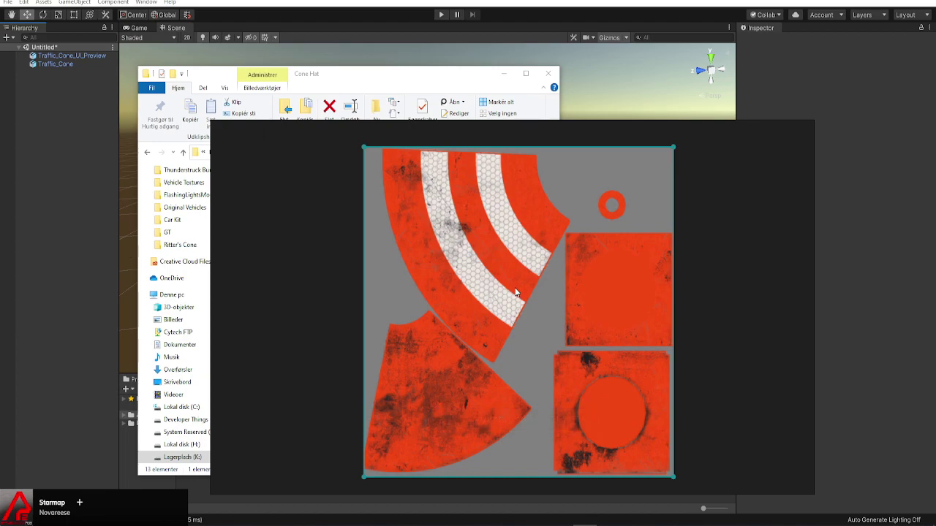
pyautogui.rightClick(515, 291)
pyautogui.click(531, 498)
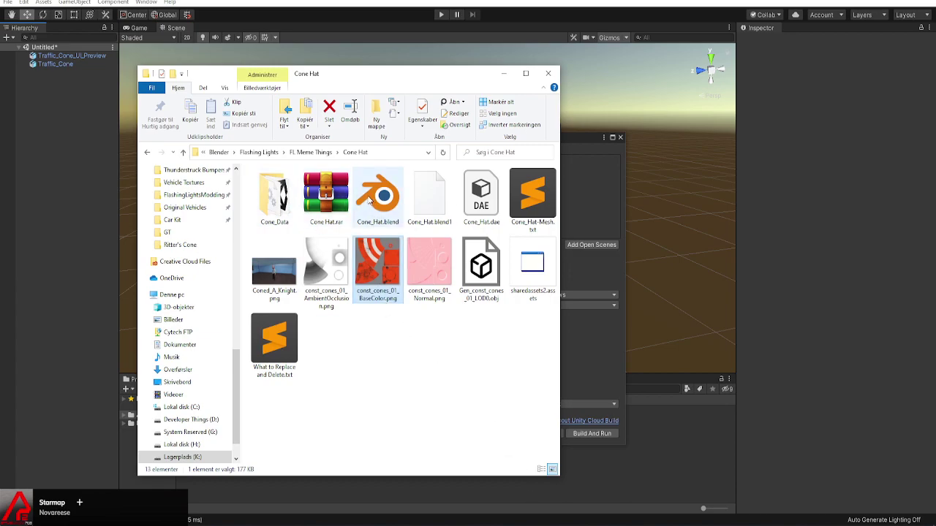
# Delete Cone Hat.rar from the Cone Hat folder and display the remaining files in the details layout
pyautogui.click(324, 202)
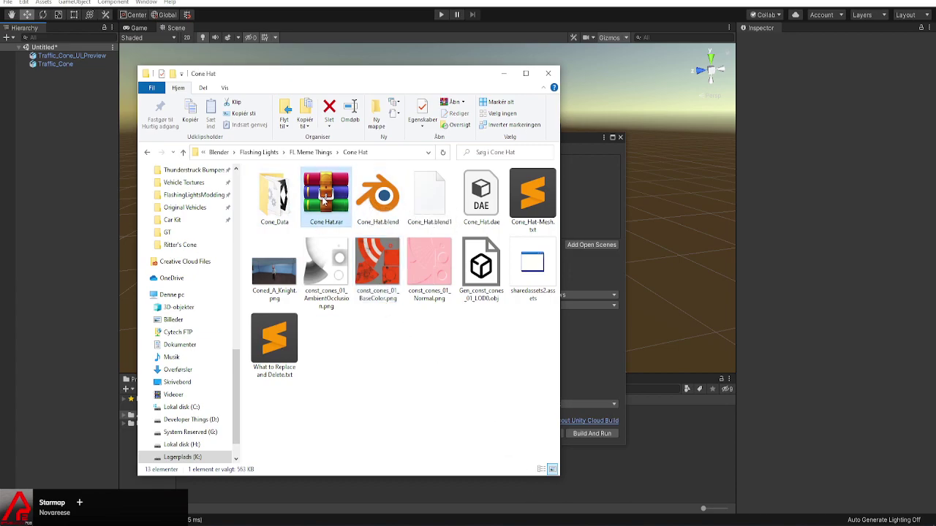
pyautogui.press('Delete')
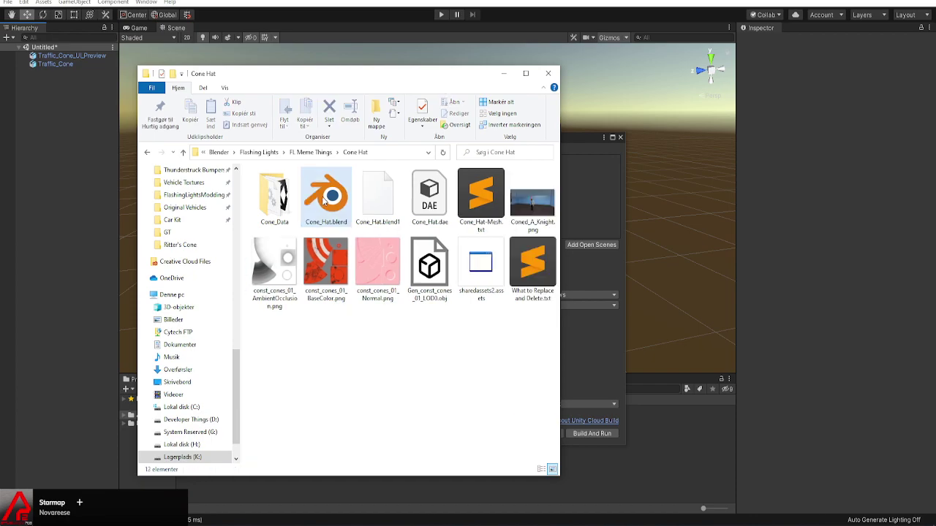
pyautogui.click(545, 473)
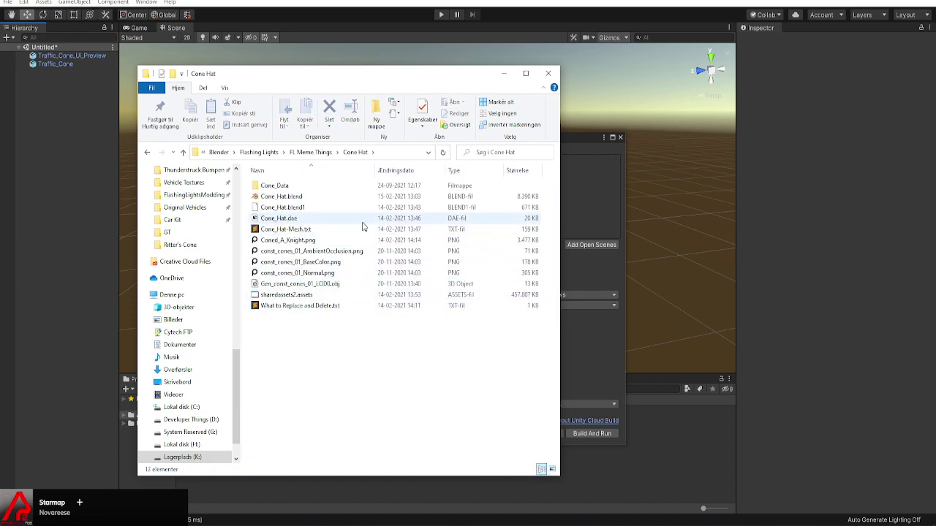
# Preview Coned_A_Knight.png, inspect the cone hat on the character up close and close the preview
pyautogui.click(319, 240)
pyautogui.press('space')
pyautogui.scroll(3, 468, 239)
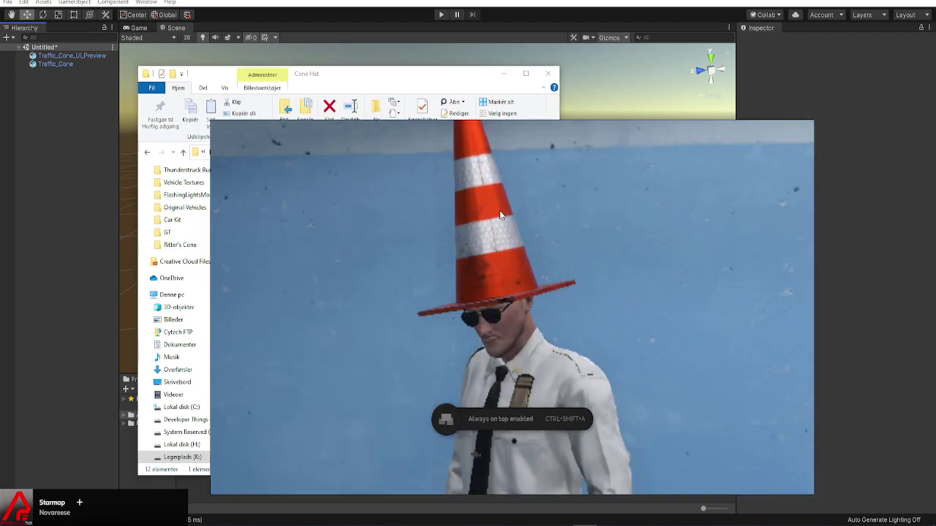
pyautogui.scroll(-5, 504, 212)
pyautogui.rightClick(495, 219)
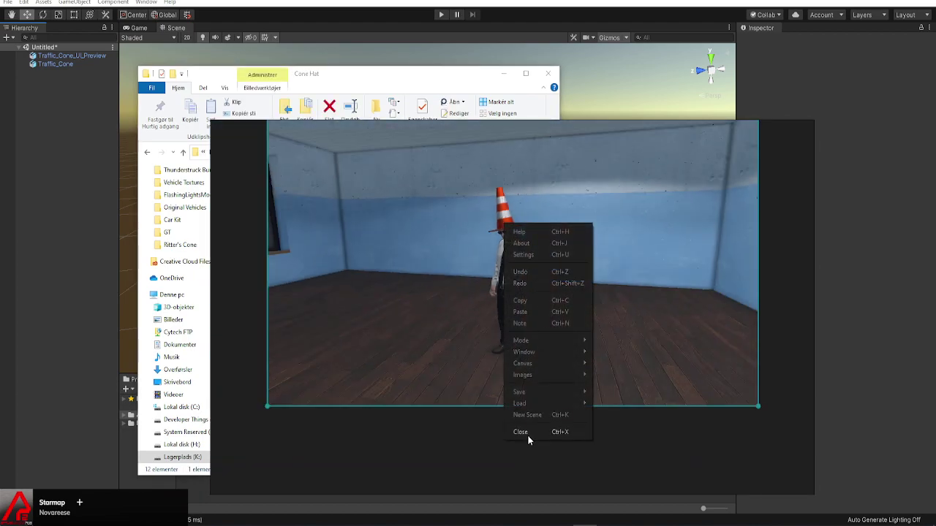
pyautogui.click(527, 436)
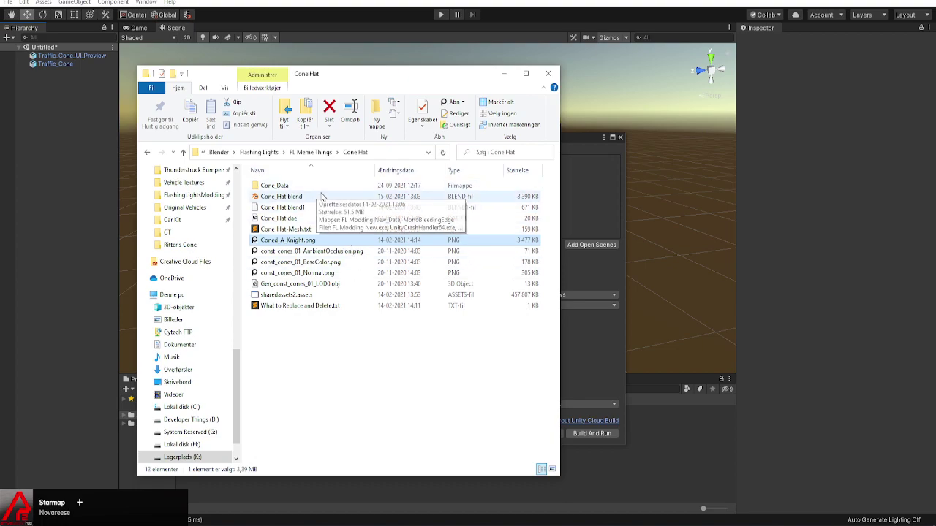
# Delete Cone_Hat-Mesh.txt from the Cone Hat folder
pyautogui.hotkey('alt', 'Tab')
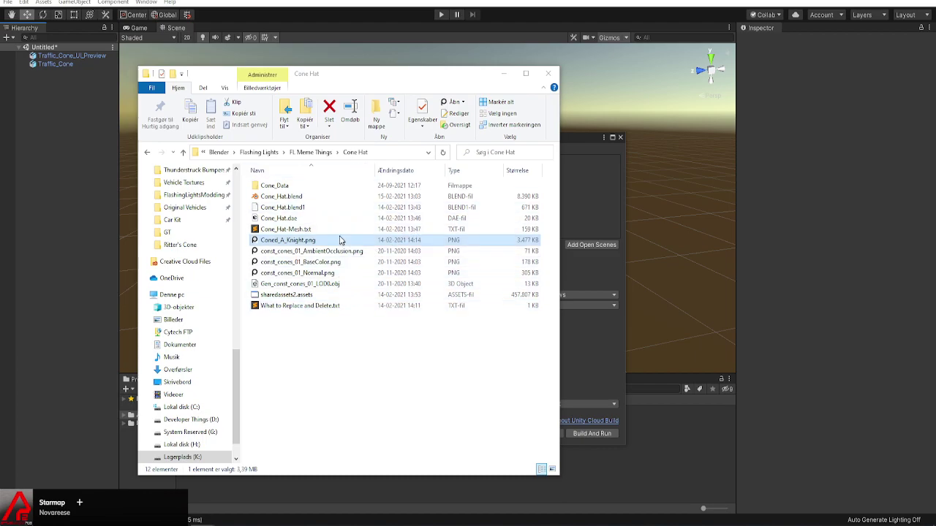
pyautogui.click(308, 230)
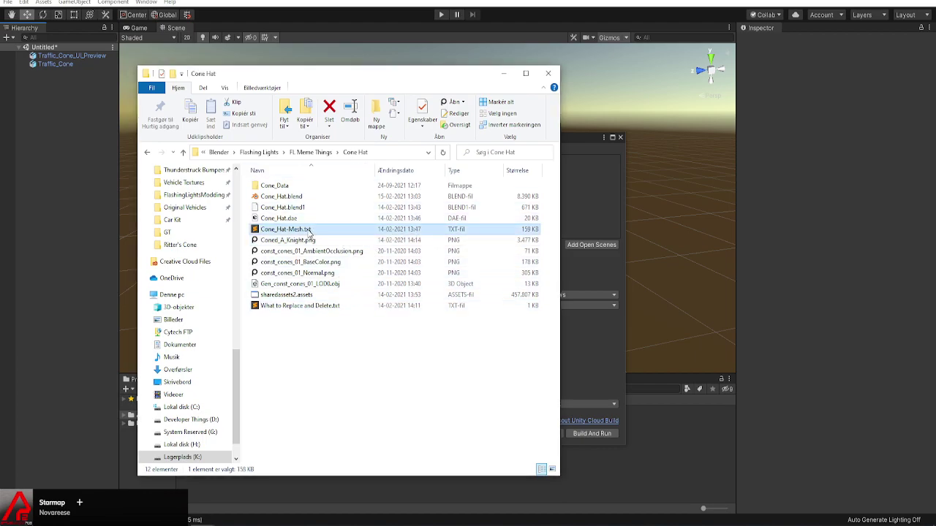
pyautogui.press('Delete')
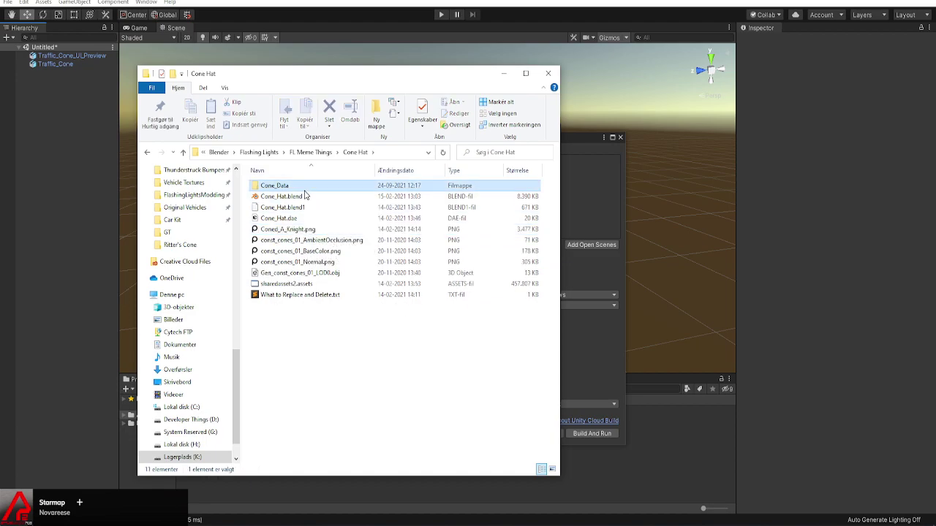
# Delete all the contents of the Cone_Data folder and return to Cone Hat
pyautogui.doubleClick(289, 186)
pyautogui.moveTo(319, 282); pyautogui.dragTo(294, 190)
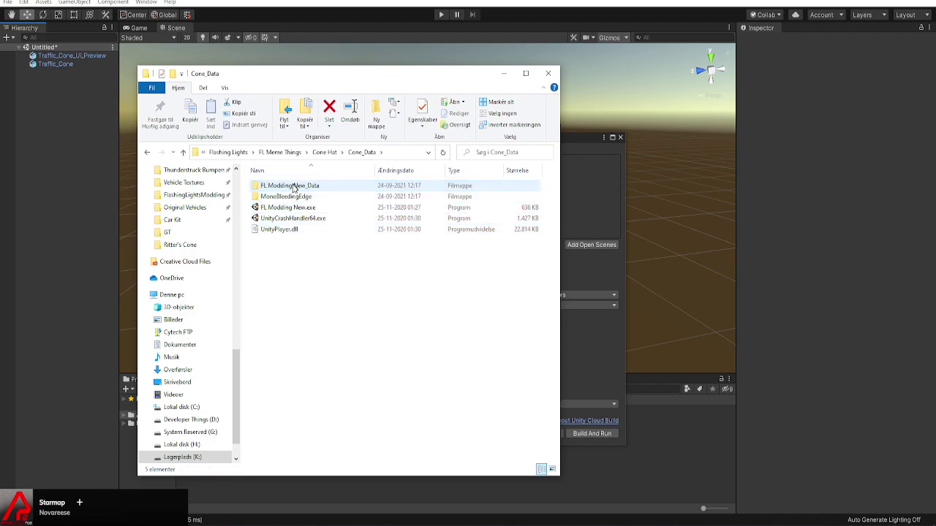
pyautogui.moveTo(316, 261); pyautogui.dragTo(305, 188)
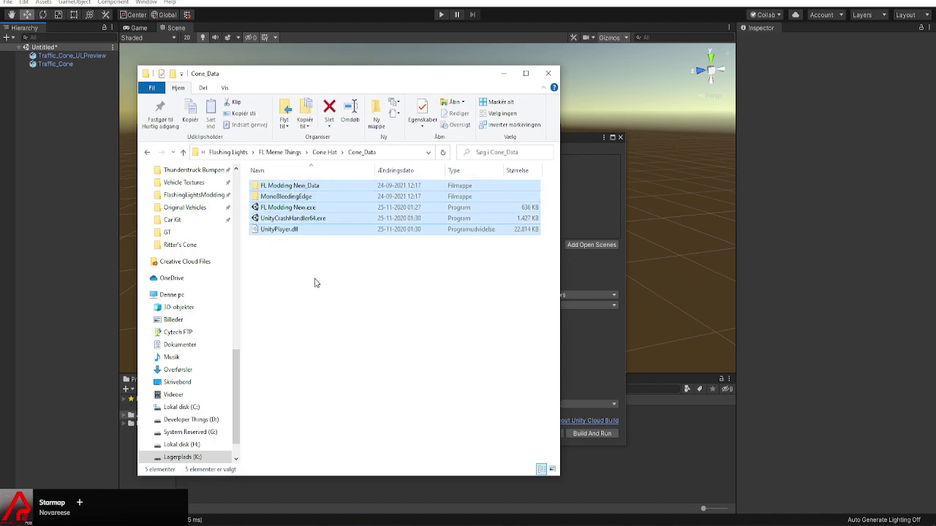
pyautogui.press('Delete')
pyautogui.press('BackSpace')
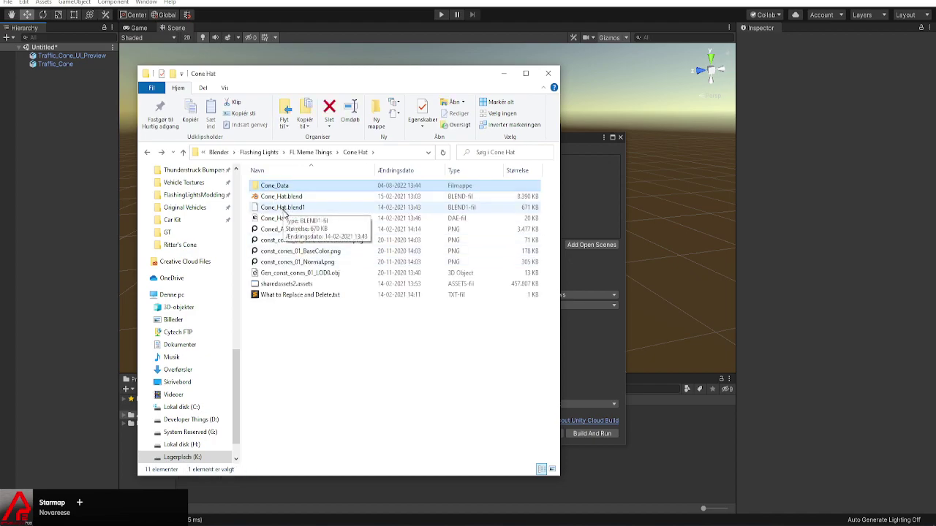
# Switch to Unity, close the Build Settings and delete the Traffic_Cone and Traffic_Cone_UI_Preview models from the project's Assets
pyautogui.click(83, 385)
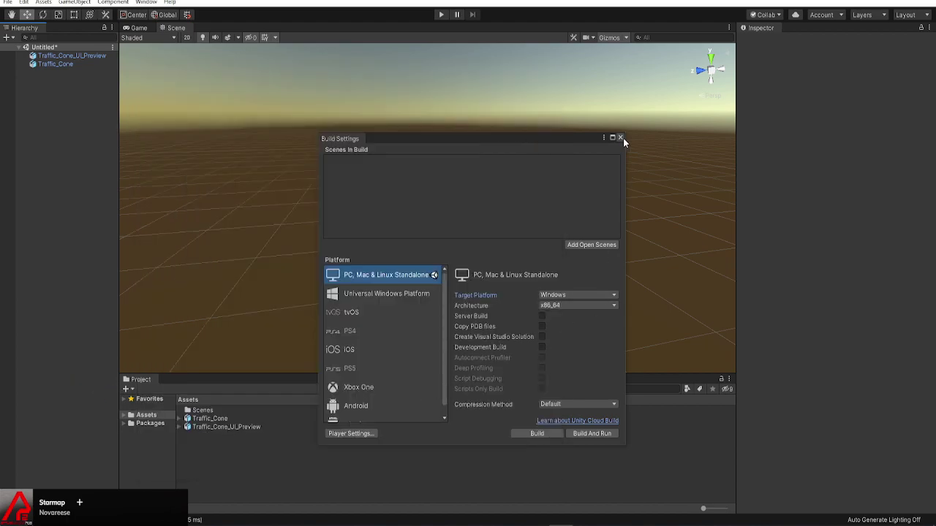
pyautogui.click(620, 137)
pyautogui.click(246, 427)
pyautogui.keyDown('shift'); pyautogui.click(219, 418); pyautogui.keyUp('shift')
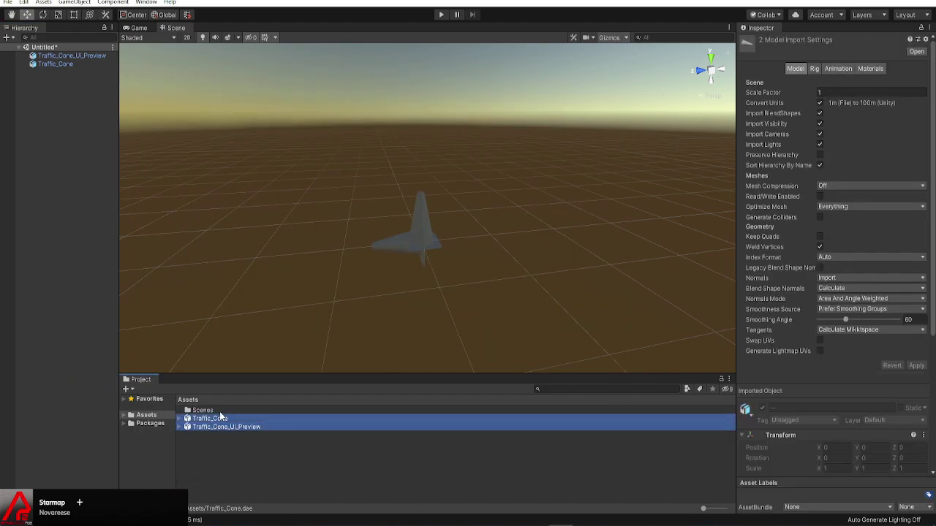
pyautogui.press('Delete')
pyautogui.press('Return')
# Replace the scene that holds the two leftover traffic cone objects with a new scene, discarding the unsaved changes
pyautogui.click(55, 64)
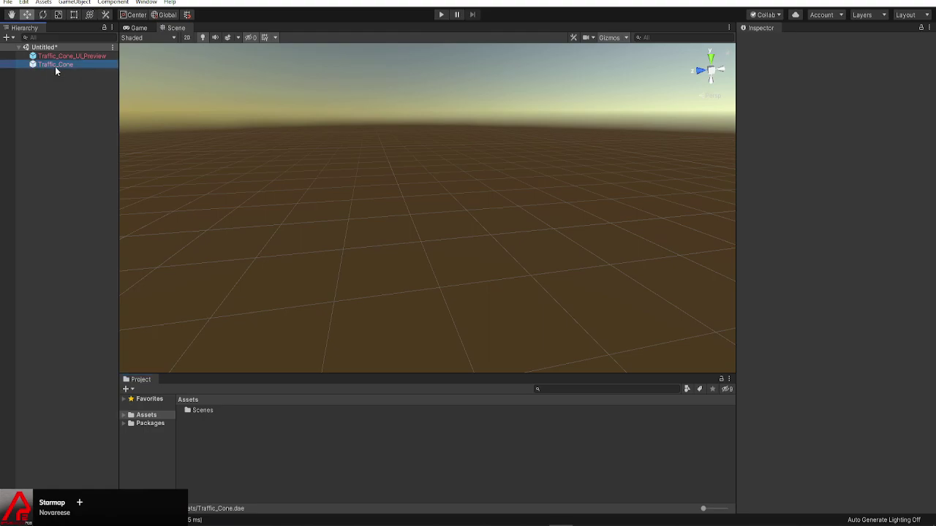
pyautogui.keyDown('shift'); pyautogui.click(56, 56); pyautogui.keyUp('shift')
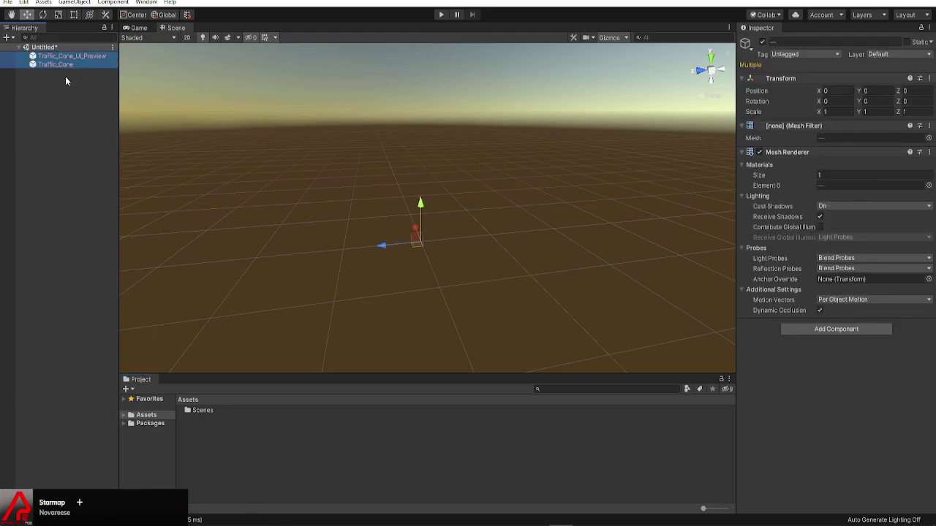
pyautogui.hotkey('ctrl', 'n')
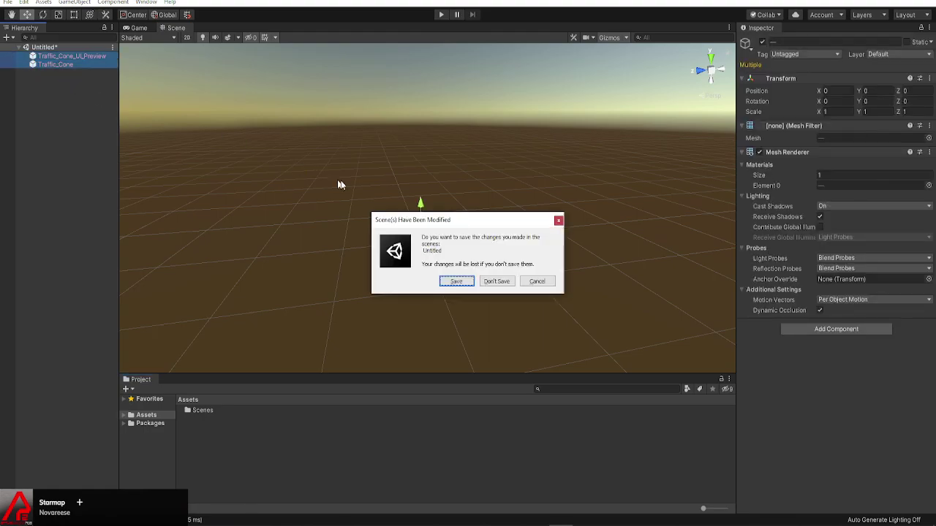
pyautogui.click(497, 282)
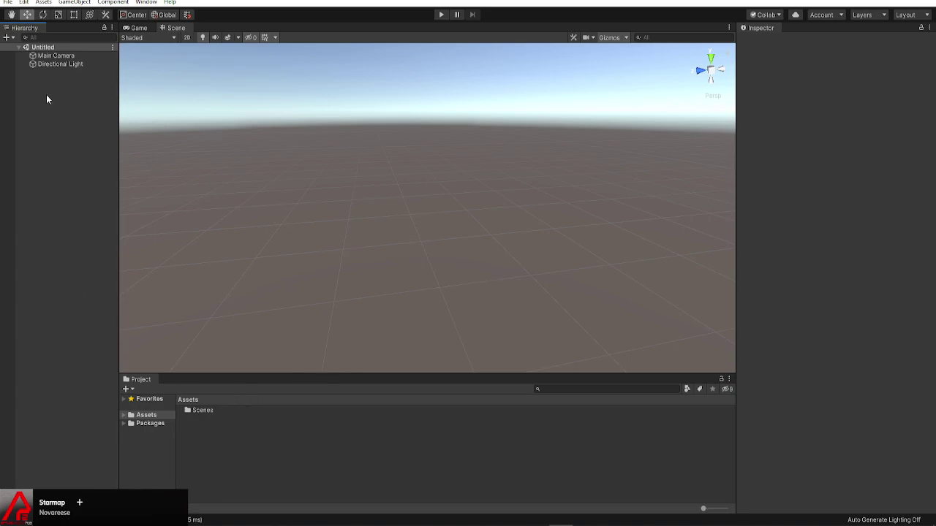
# Delete the Main Camera and Directional Light, and discard that scene by creating another new one without saving
pyautogui.click(52, 65)
pyautogui.keyDown('shift'); pyautogui.click(32, 56); pyautogui.keyUp('shift')
pyautogui.press('Delete')
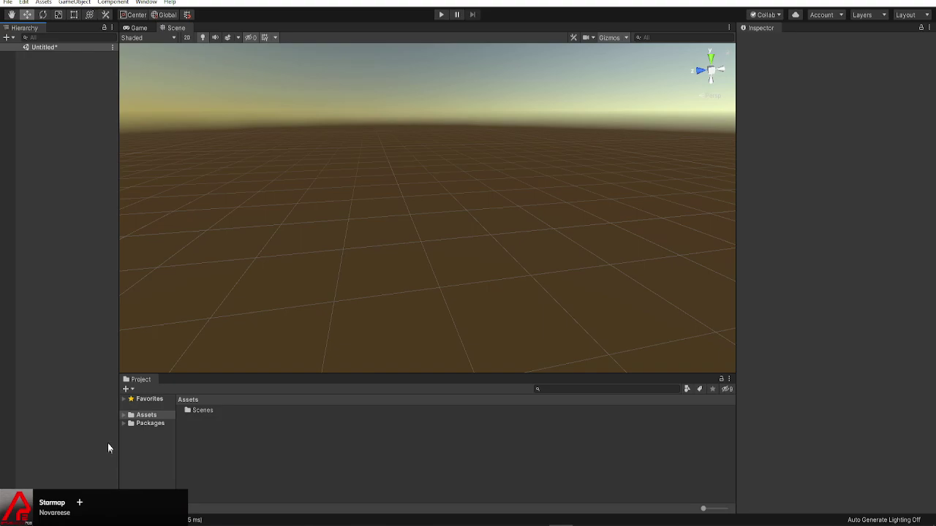
pyautogui.hotkey('ctrl', 'n')
pyautogui.click(498, 280)
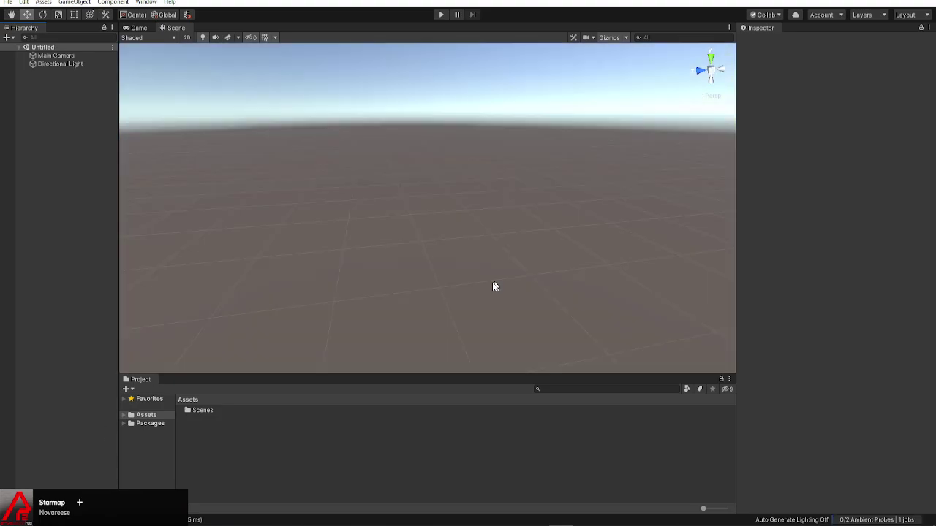
# Switch back to File Explorer and delete sharedassets2.assets from the Cone Hat folder
pyautogui.hotkey('alt', 'Tab')
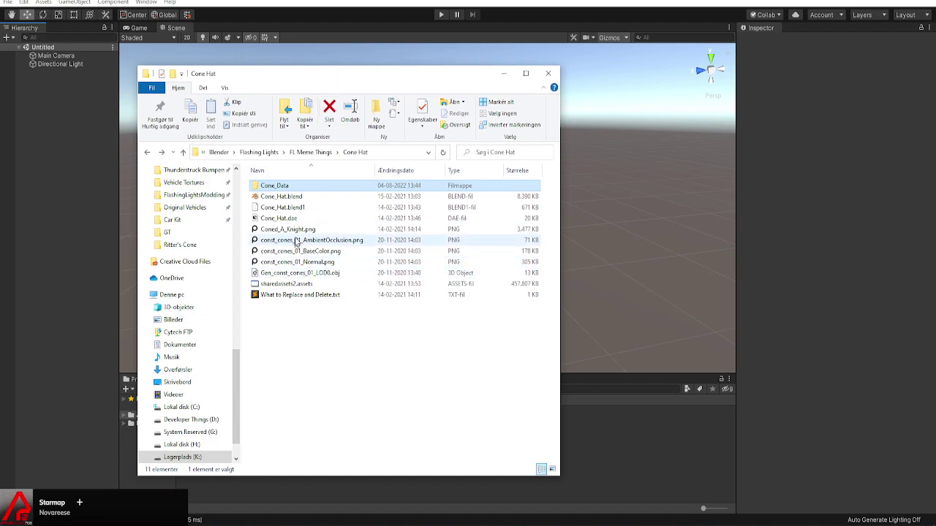
pyautogui.moveTo(279, 218); pyautogui.dragTo(297, 291)
pyautogui.click(297, 286)
# Open What to Replace and Delete.txt in Sublime Text, review its mesh and texture replacement notes, and minimise the editor
pyautogui.click(297, 294)
pyautogui.doubleClick(297, 294)
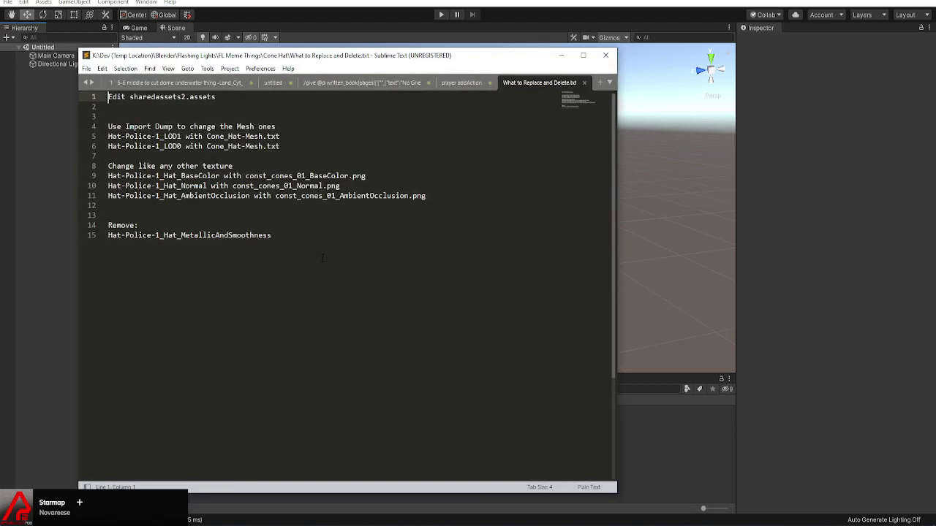
pyautogui.rightClick(556, 60)
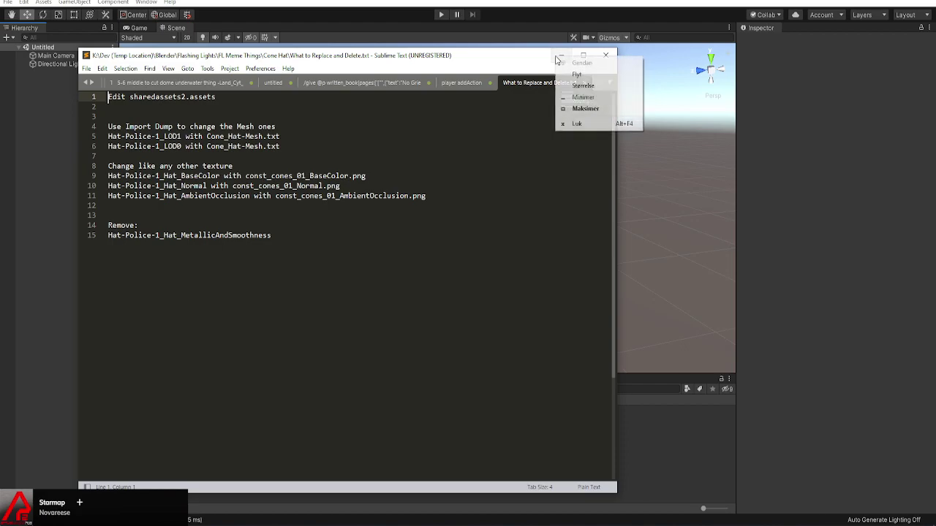
pyautogui.click(558, 60)
pyautogui.click(558, 60)
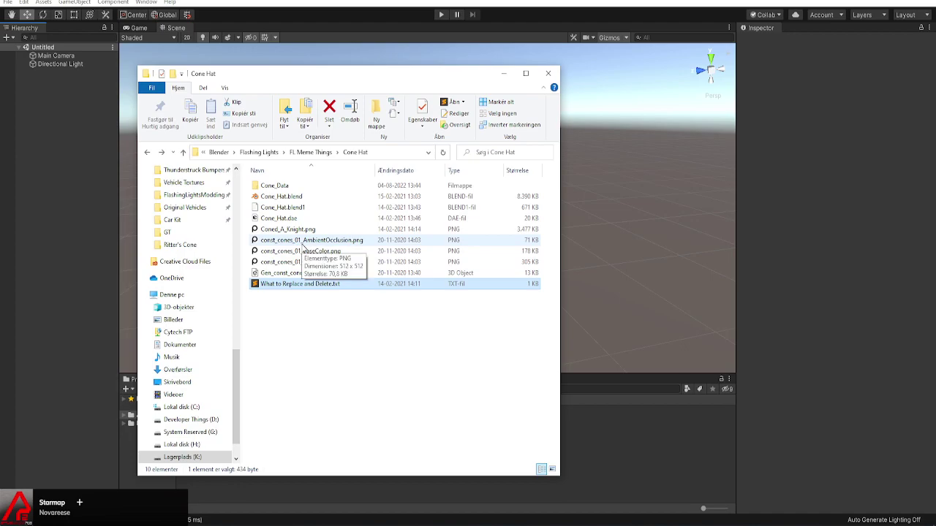
pyautogui.doubleClick(315, 283)
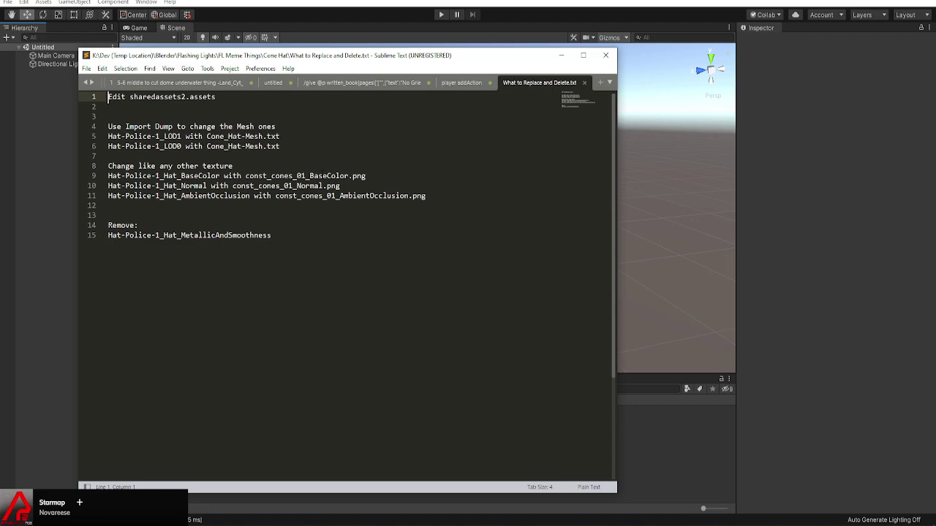
pyautogui.click(561, 55)
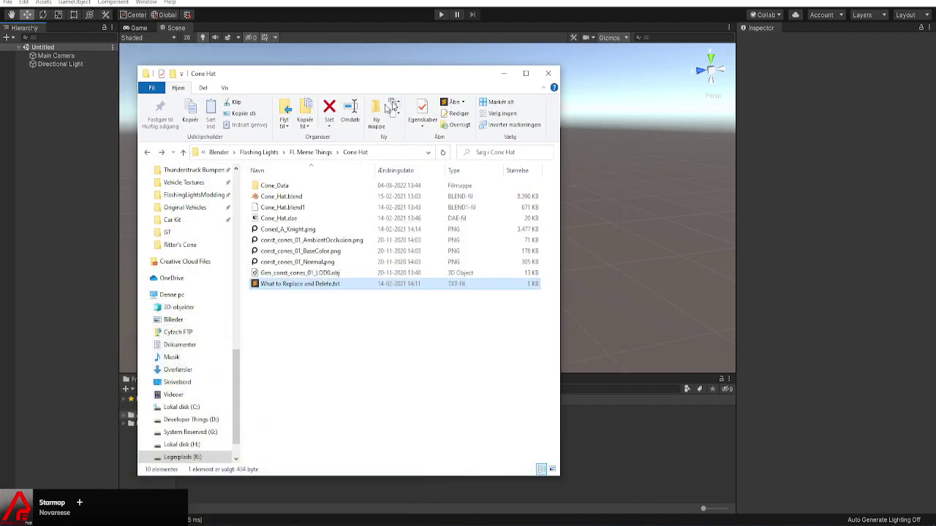
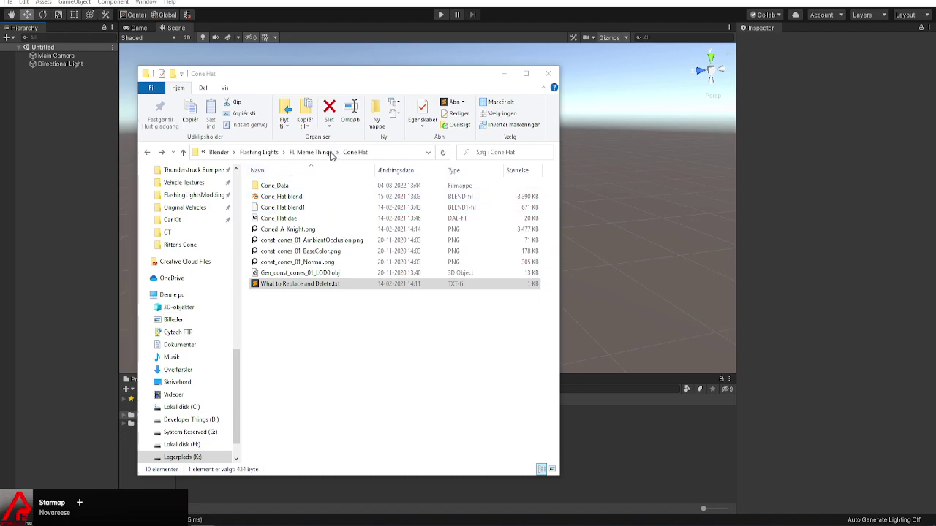
# Go up to the FL Meme Things folder and reopen its Cone Hat subfolder, keeping the folder name as it is
pyautogui.click(324, 152)
pyautogui.click(277, 186)
pyautogui.click(276, 186)
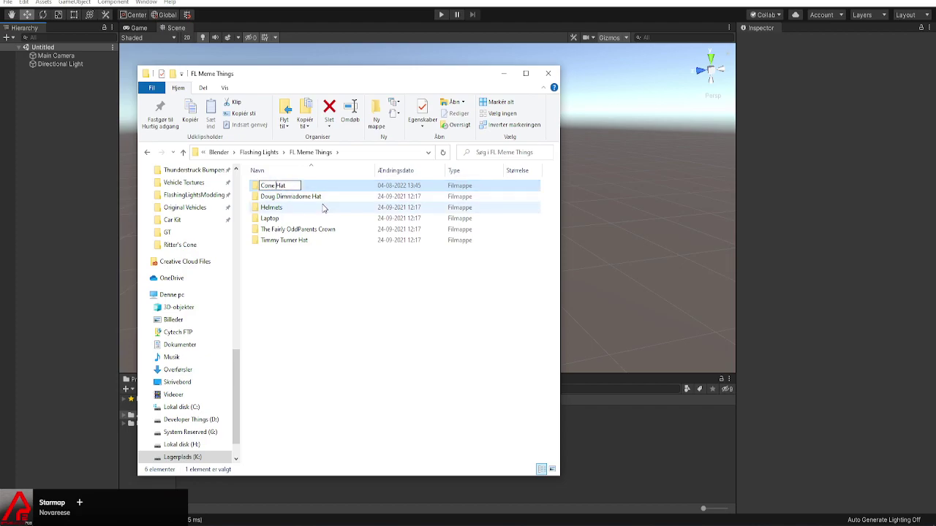
pyautogui.press('Return')
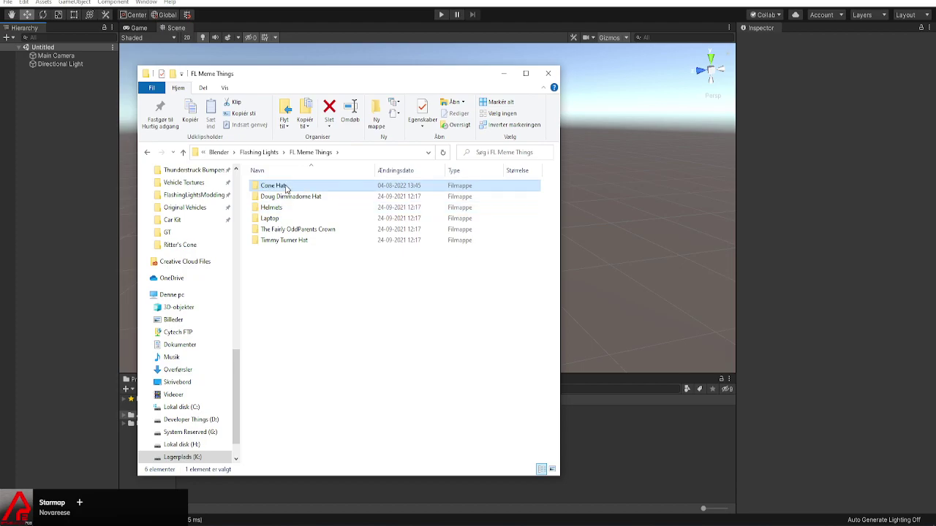
pyautogui.doubleClick(282, 188)
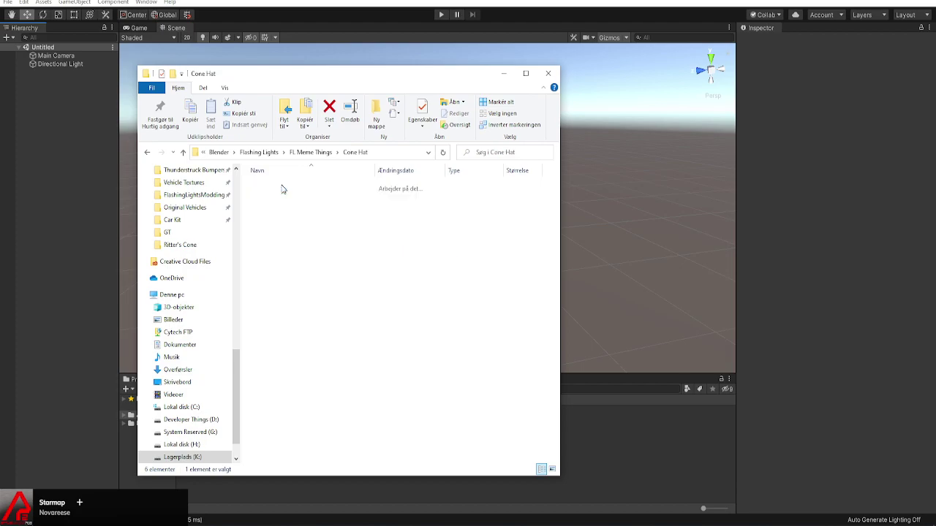
# Create a new subfolder named Cone_Hat inside the Cone Hat folder
pyautogui.click(375, 117)
pyautogui.write('Cone Hat Mod')
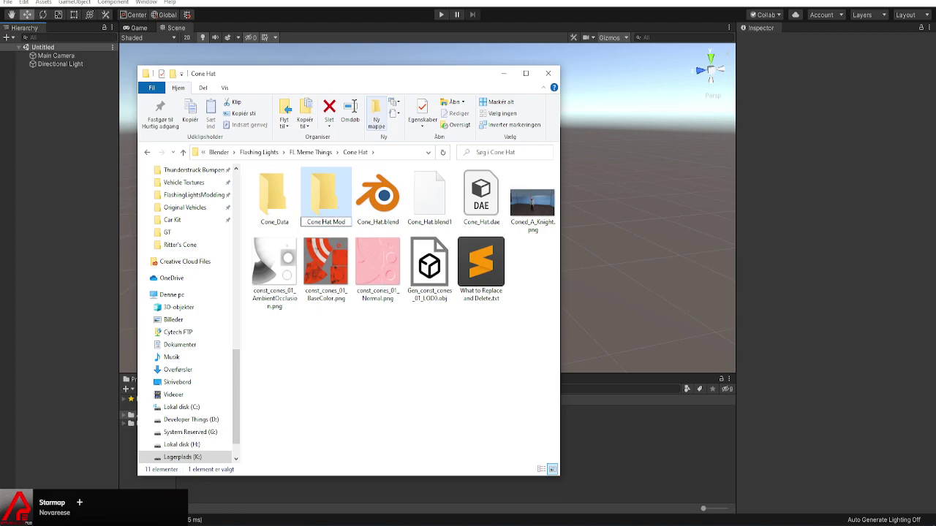
pyautogui.hotkey('ctrl', 'Left')
pyautogui.hotkey('ctrl', 'Left')
pyautogui.press('BackSpace')
pyautogui.write('_')
pyautogui.hotkey('ctrl', 'Right')
pyautogui.press('BackSpace')
pyautogui.press('Delete')
pyautogui.press('Delete')
pyautogui.press('Delete')
pyautogui.write('_')
pyautogui.press('Return')
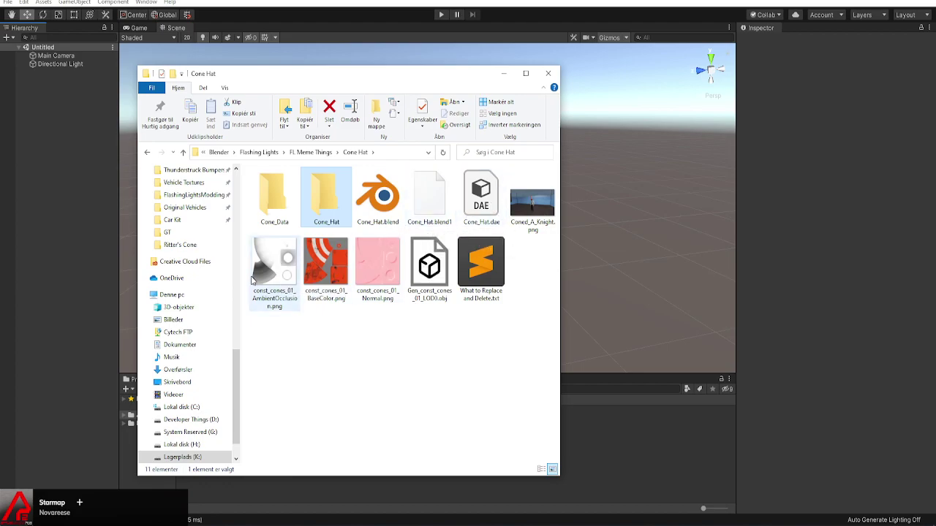
# Move the three const_cones textures, Cone_Hat.dae and What to Replace and Delete.txt into the Cone_Hat subfolder and open it in details view
pyautogui.click(269, 264)
pyautogui.keyDown('shift'); pyautogui.click(377, 263); pyautogui.keyUp('shift')
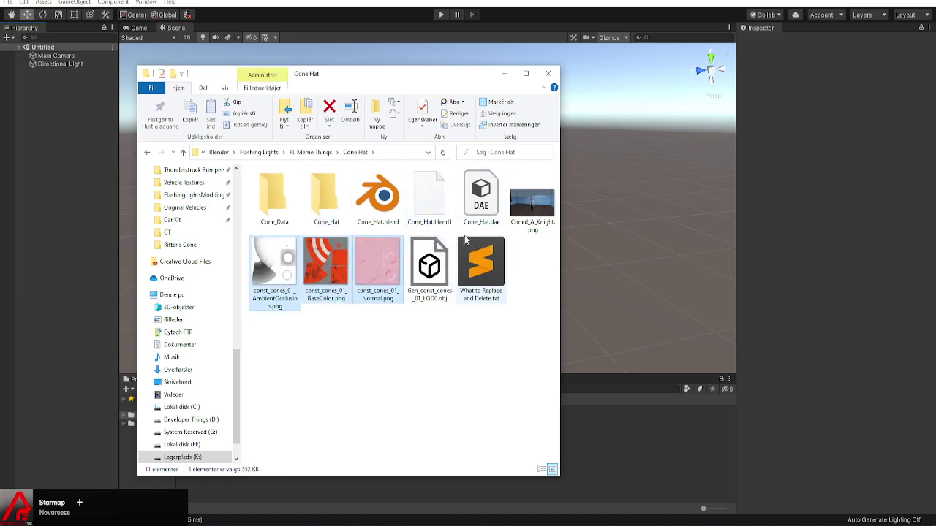
pyautogui.keyDown('ctrl'); pyautogui.click(479, 208); pyautogui.keyUp('ctrl')
pyautogui.moveTo(475, 210); pyautogui.dragTo(329, 210)
pyautogui.click(275, 266)
pyautogui.moveTo(274, 267); pyautogui.dragTo(327, 217)
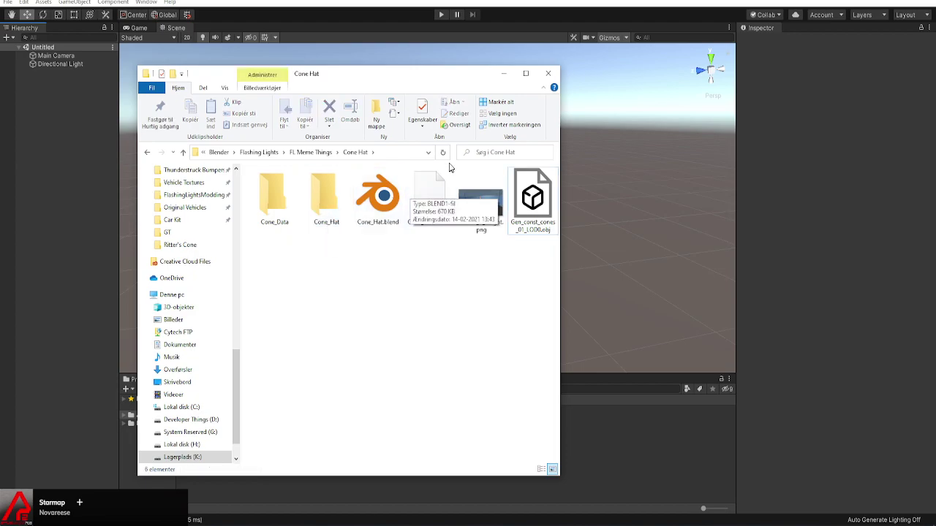
pyautogui.doubleClick(325, 196)
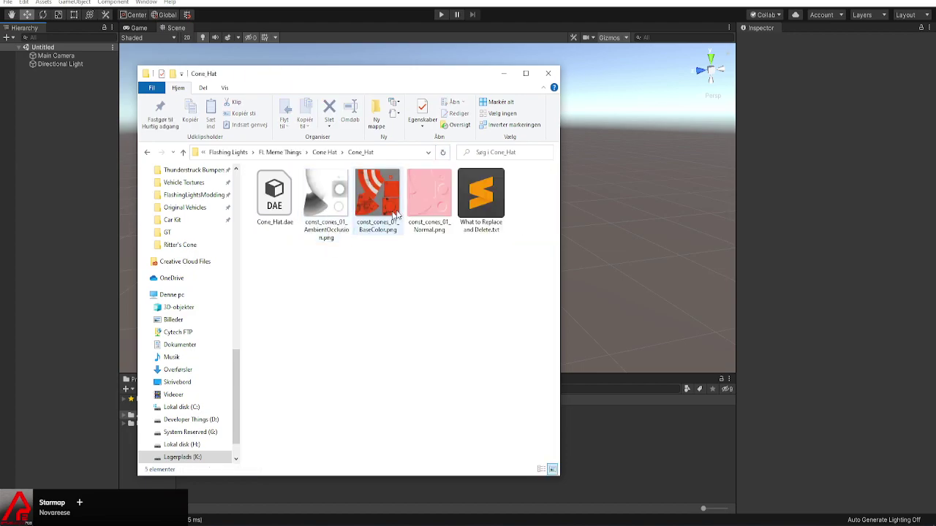
pyautogui.click(542, 469)
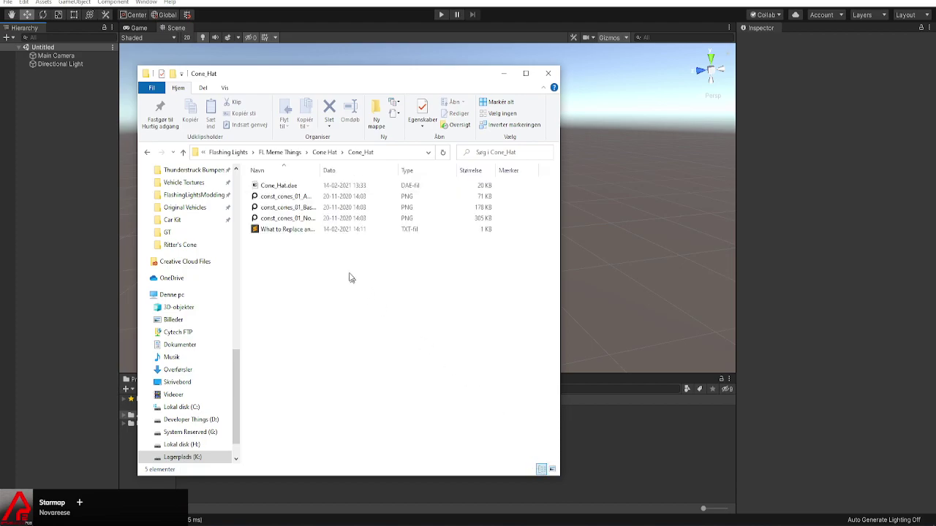
# Cut Cone_Hat.dae from the Cone_Hat subfolder and paste it back into the parent Cone Hat folder
pyautogui.click(304, 187)
pyautogui.rightClick(306, 188)
pyautogui.click(296, 186)
pyautogui.rightClick(296, 184)
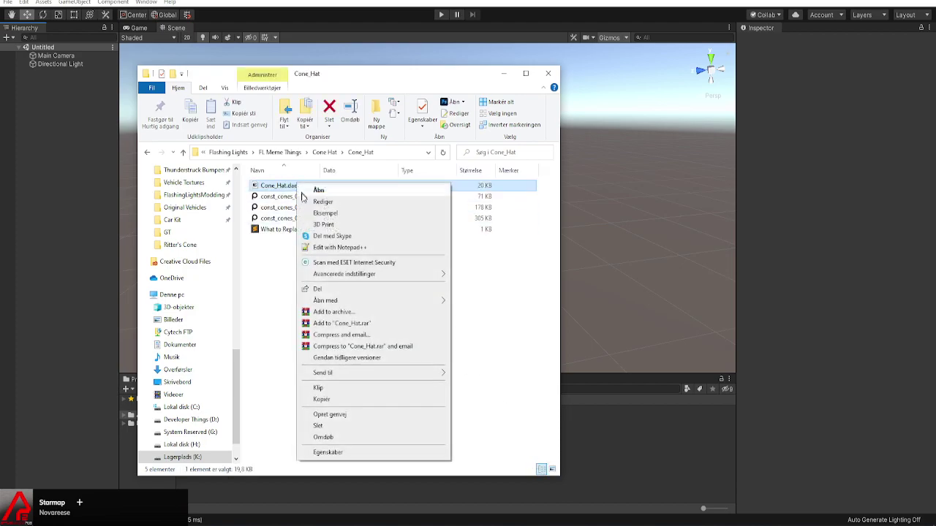
pyautogui.click(333, 390)
pyautogui.hotkey('alt', 'Up')
pyautogui.rightClick(344, 273)
pyautogui.click(366, 339)
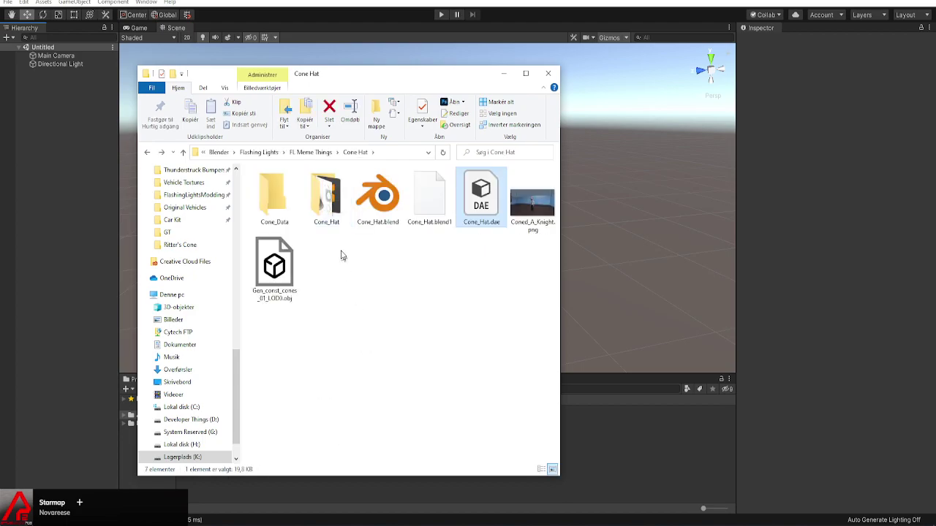
# Import Cone_Hat.dae into the Unity project's Assets and add the Cone_Hat model to the Untitled scene
pyautogui.click(592, 459)
pyautogui.click(212, 419)
pyautogui.moveTo(212, 419); pyautogui.dragTo(58, 47)
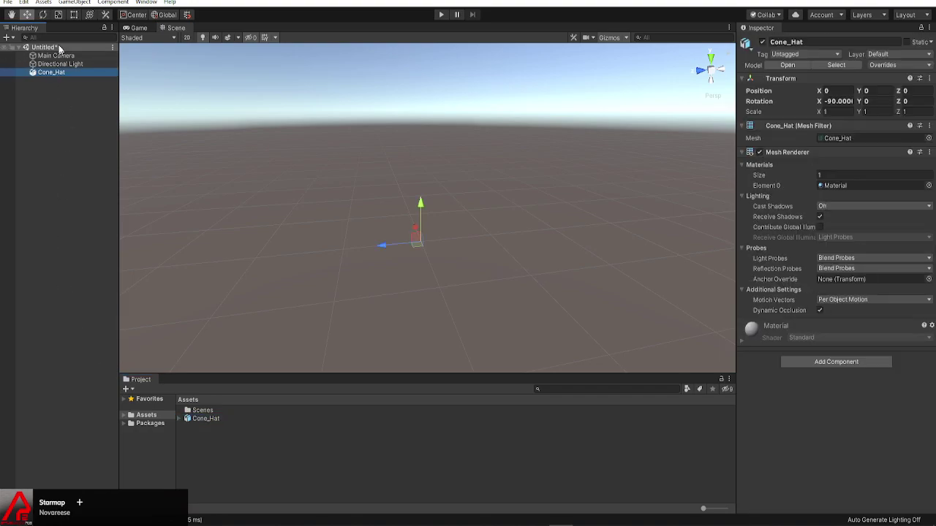
# Open the Build Settings and start a Windows build for PC, Mac & Linux Standalone
pyautogui.click(8, 2)
pyautogui.click(47, 104)
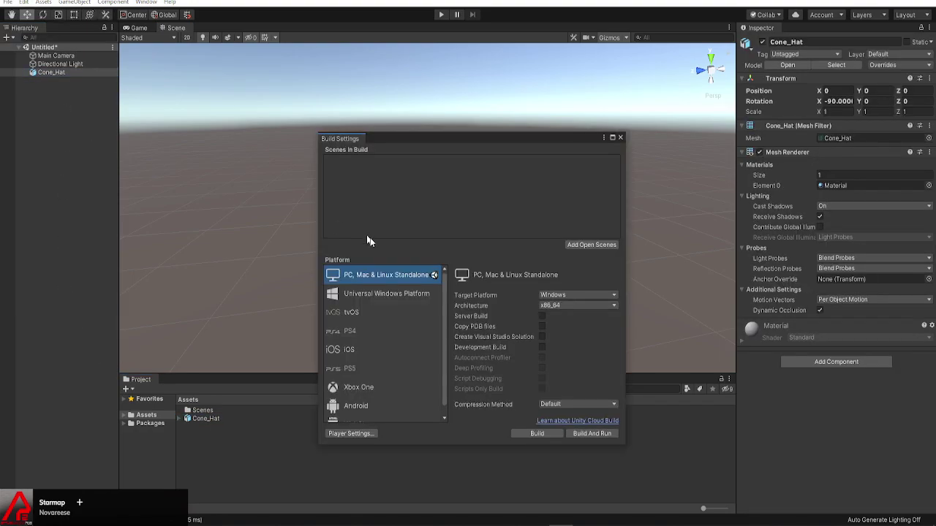
pyautogui.click(537, 433)
pyautogui.moveTo(325, 42); pyautogui.dragTo(390, 84)
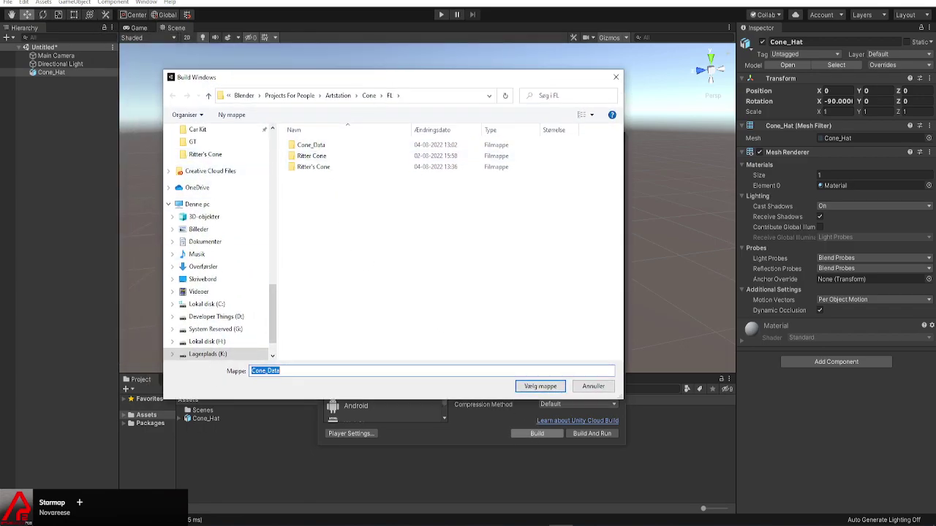
# Copy the Cone Hat folder's path from File Explorer and go to that location in the build folder dialog
pyautogui.hotkey('alt', 'Tab')
pyautogui.click(401, 154)
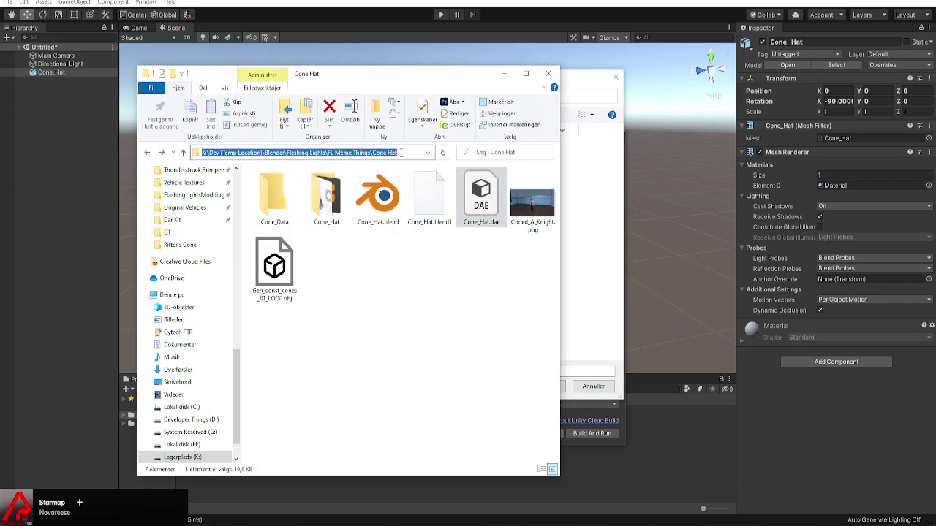
pyautogui.hotkey('ctrl', 'c')
pyautogui.click(571, 200)
pyautogui.click(465, 96)
pyautogui.hotkey('ctrl', 'v')
pyautogui.press('Return')
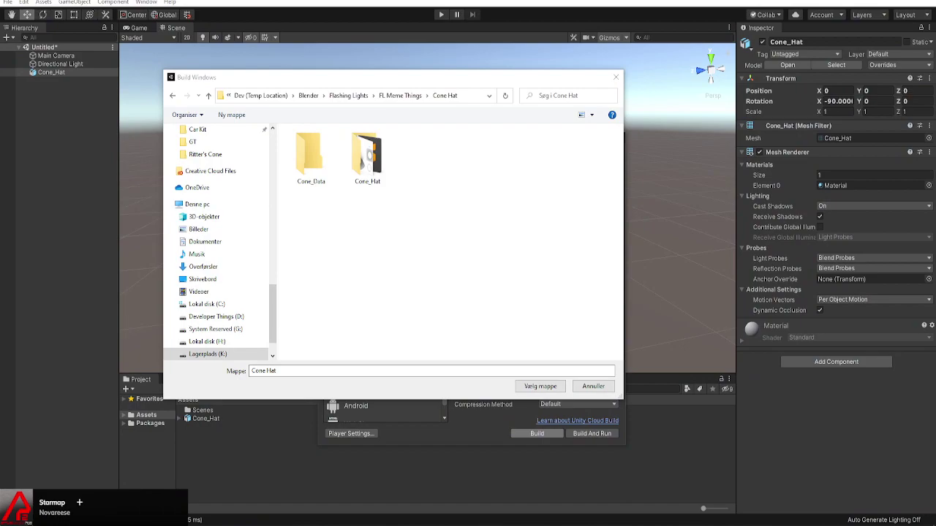
# Choose the Cone_Data folder inside Cone Hat as the build destination and run the build
pyautogui.moveTo(427, 79); pyautogui.dragTo(445, 84)
pyautogui.doubleClick(385, 175)
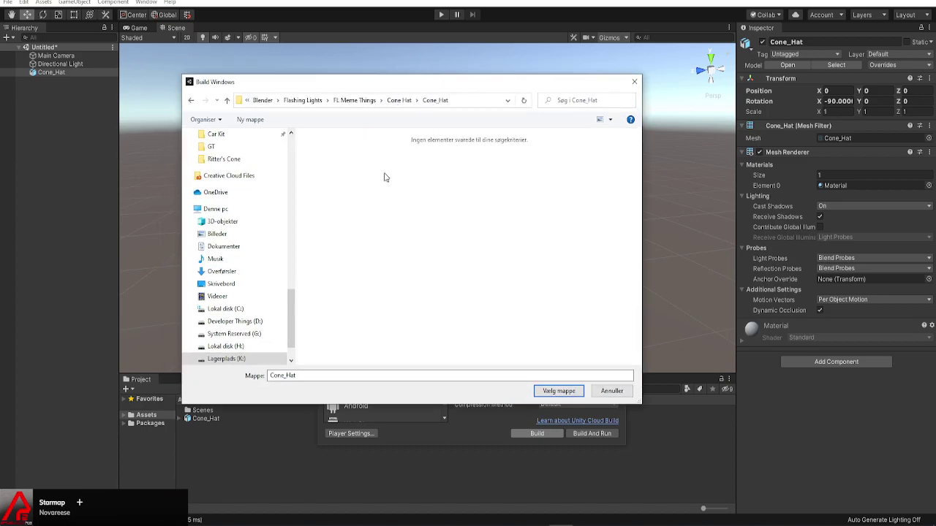
pyautogui.press('BackSpace')
pyautogui.doubleClick(330, 163)
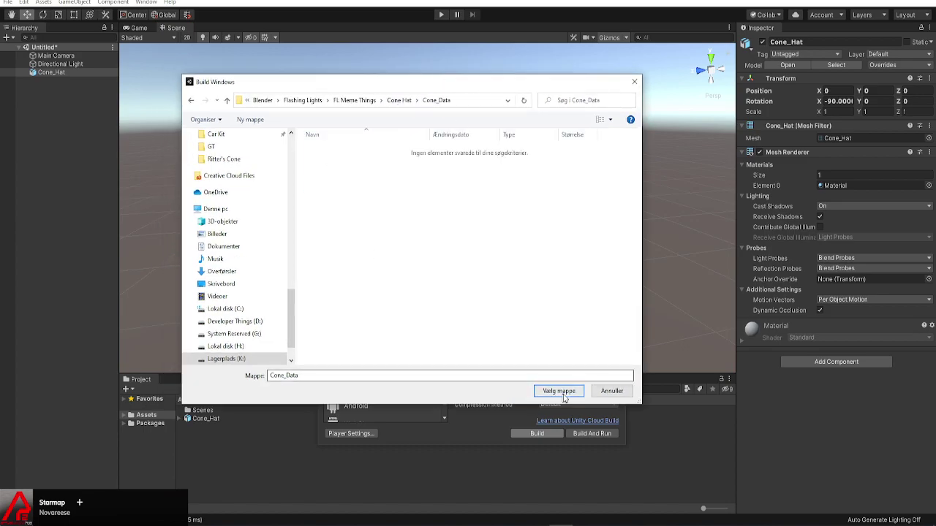
pyautogui.click(559, 392)
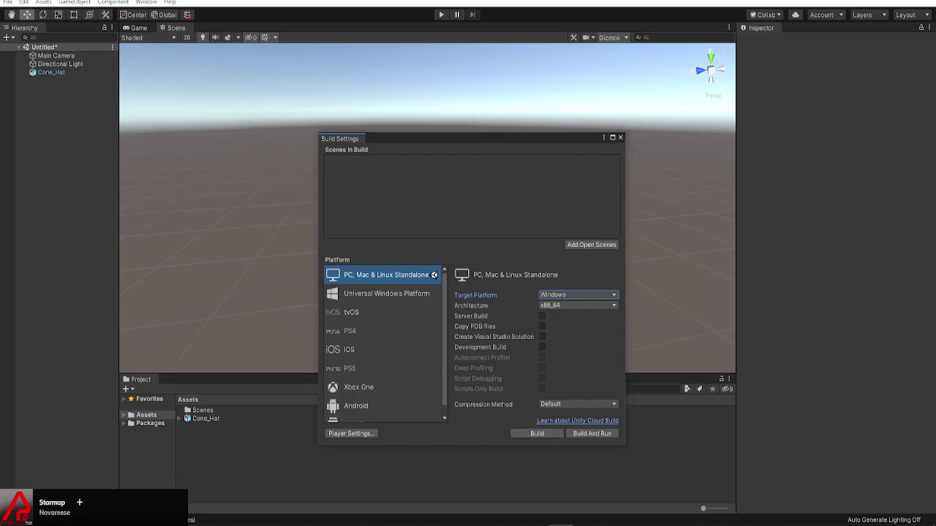
# Open the built FlashingLightsModding_Data folder and copy its path for use in Asset Bundle Extractor
pyautogui.click(165, 474)
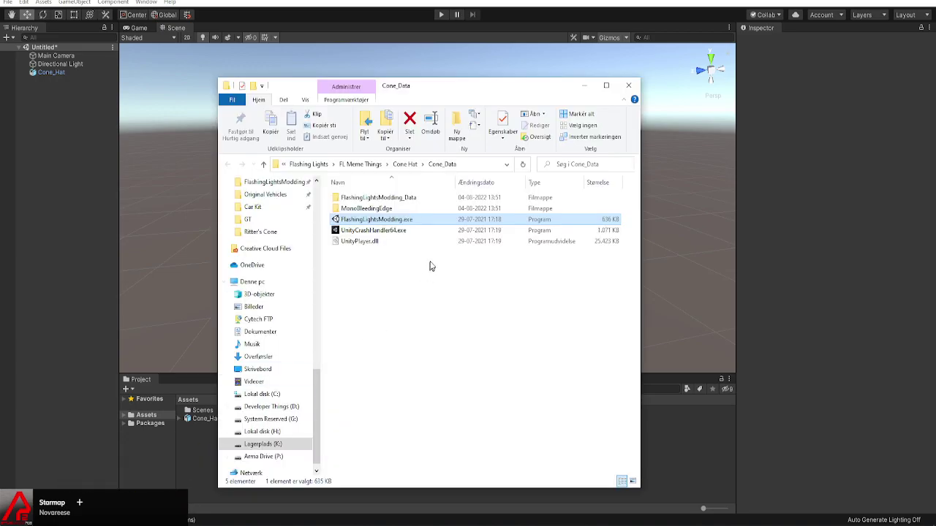
pyautogui.doubleClick(408, 198)
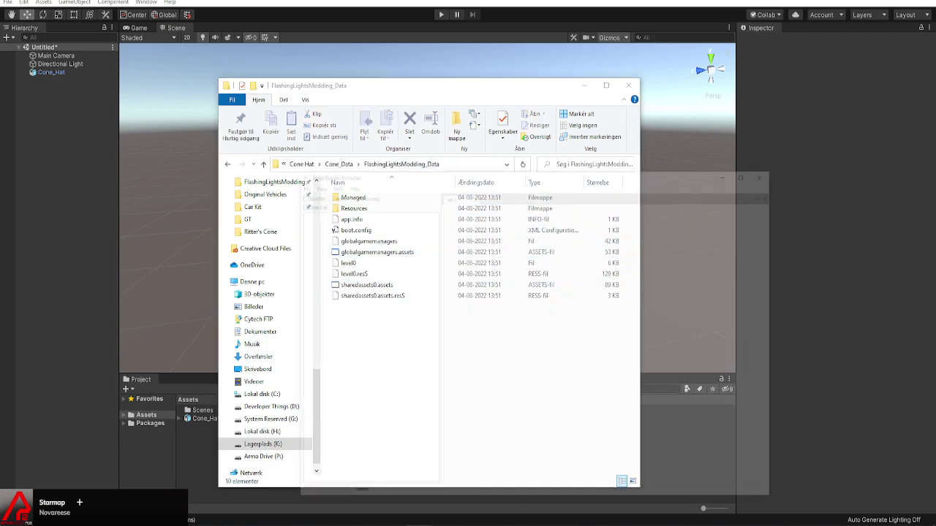
pyautogui.click(406, 525)
pyautogui.click(284, 107)
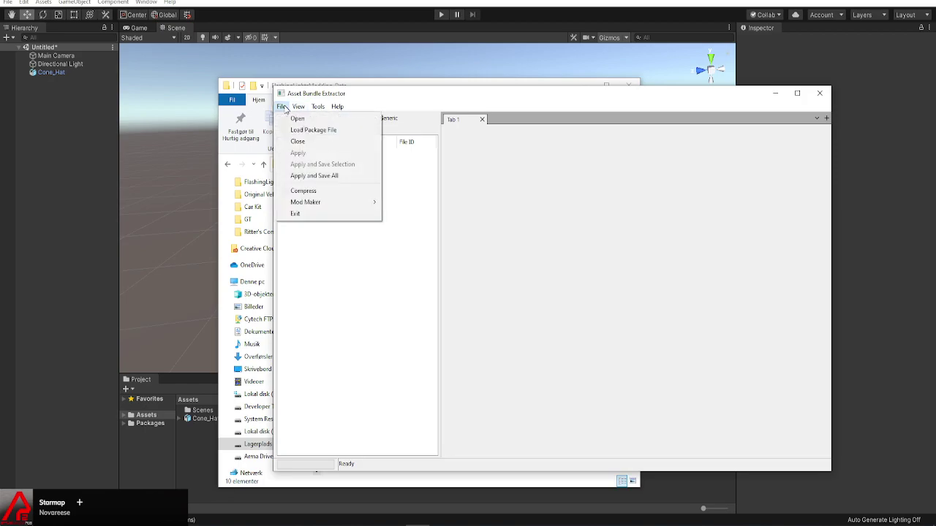
pyautogui.click(354, 83)
pyautogui.click(473, 167)
pyautogui.click(662, 160)
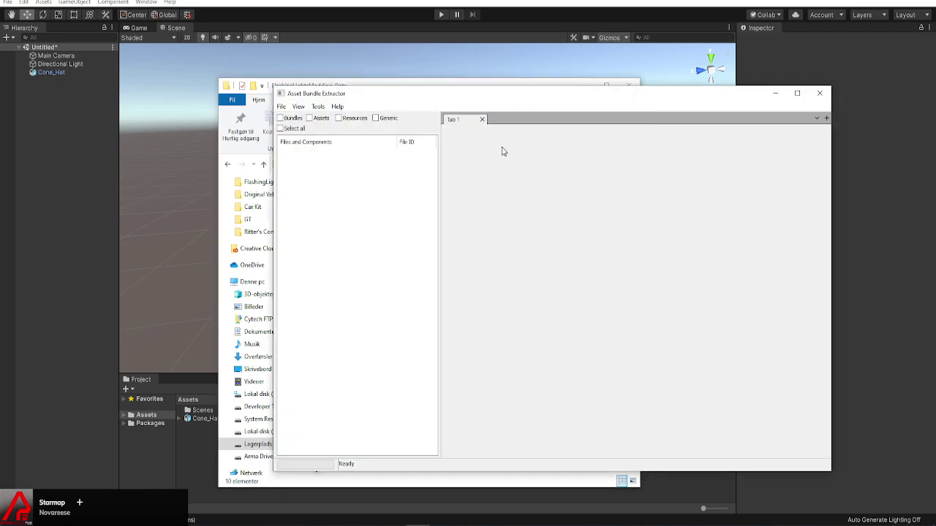
# Open sharedassets0.assets from the copied FlashingLightsModding_Data path in Asset Bundle Extractor
pyautogui.click(282, 107)
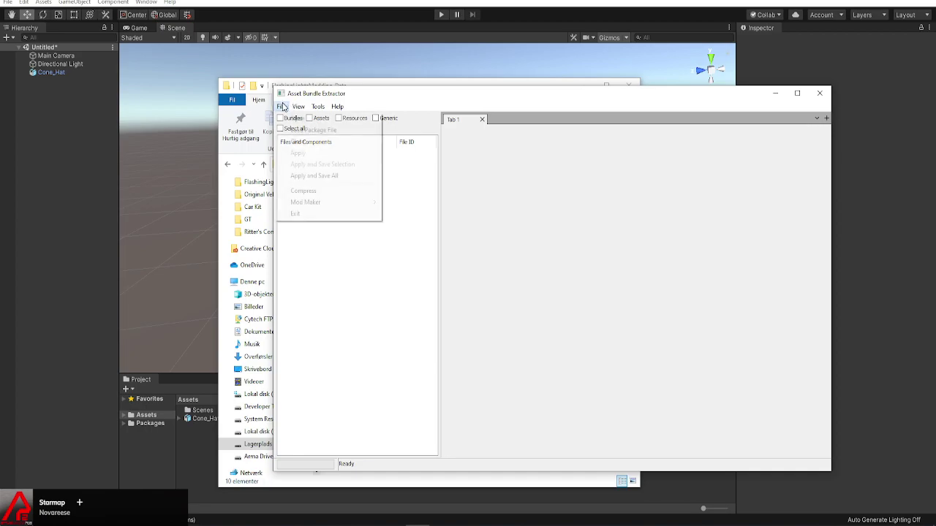
pyautogui.click(298, 119)
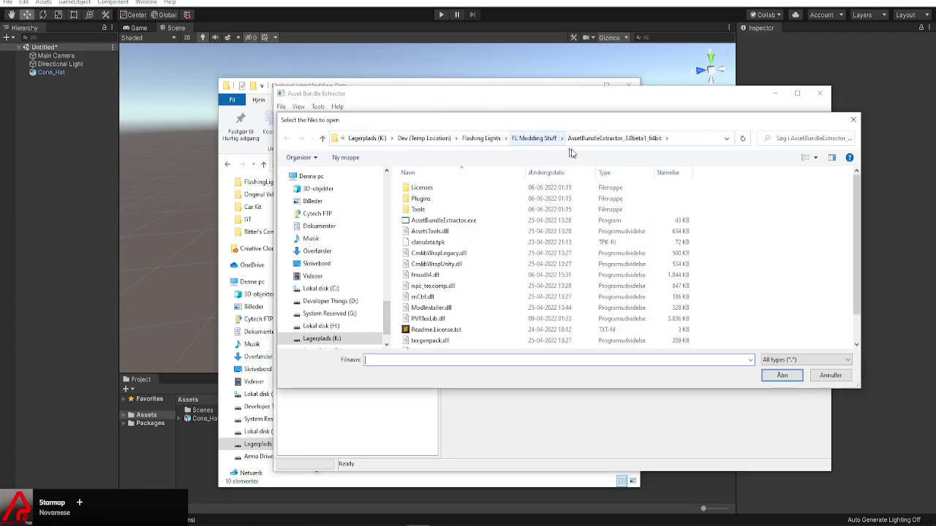
pyautogui.click(688, 138)
pyautogui.hotkey('ctrl', 'v')
pyautogui.press('Return')
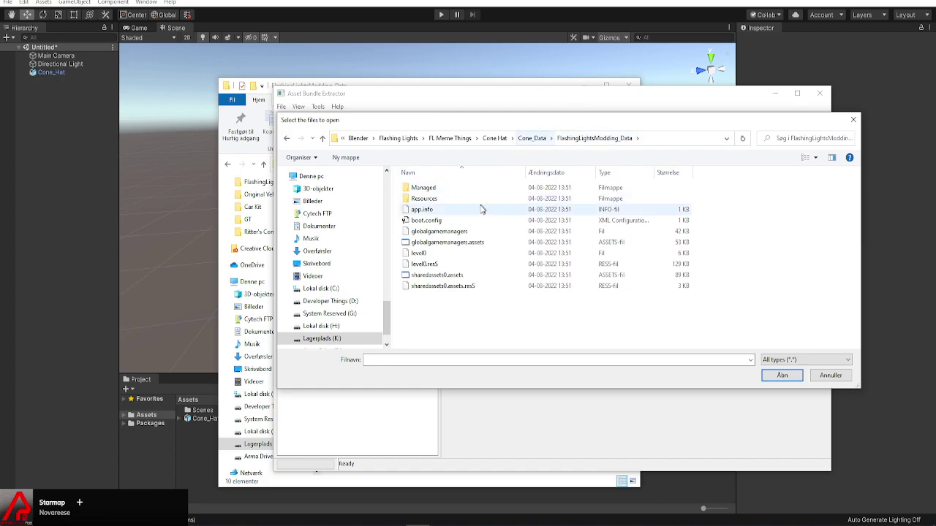
pyautogui.doubleClick(429, 276)
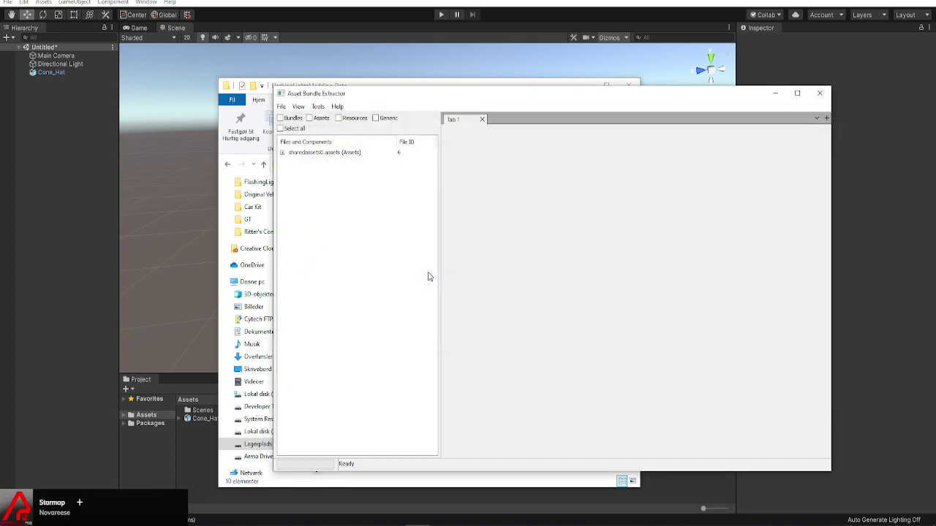
# List the contents of sharedassets0.assets and start exporting the Cone_Hat mesh as a text file dump
pyautogui.doubleClick(318, 153)
pyautogui.click(475, 186)
pyautogui.click(749, 282)
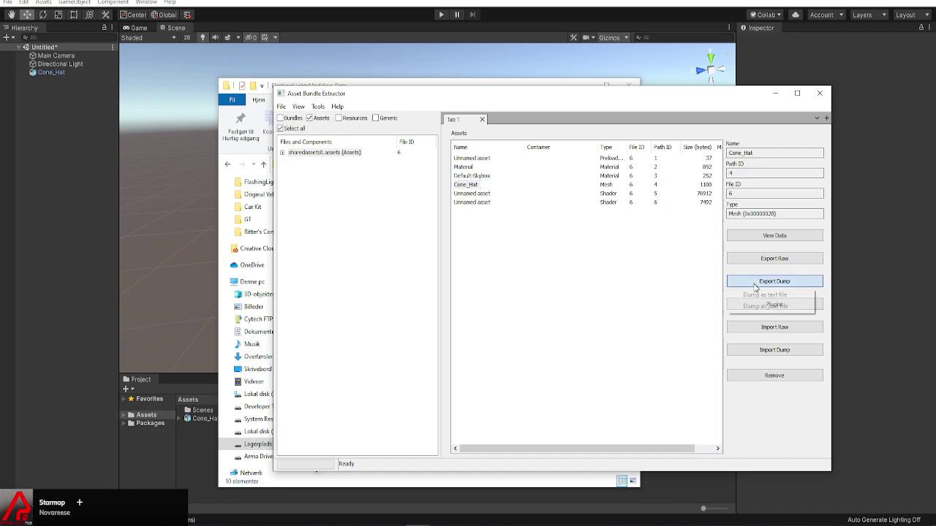
pyautogui.click(753, 296)
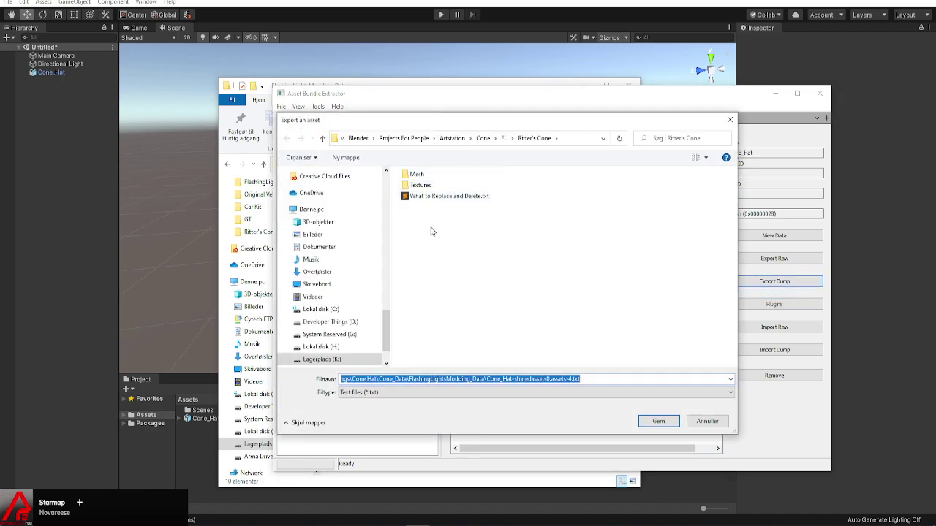
# Save the mesh dump as Cone_Hat-Mesh.txt in the Cone_Hat subfolder of the Cone Hat folder
pyautogui.click(571, 139)
pyautogui.hotkey('ctrl', 'v')
pyautogui.press('Return')
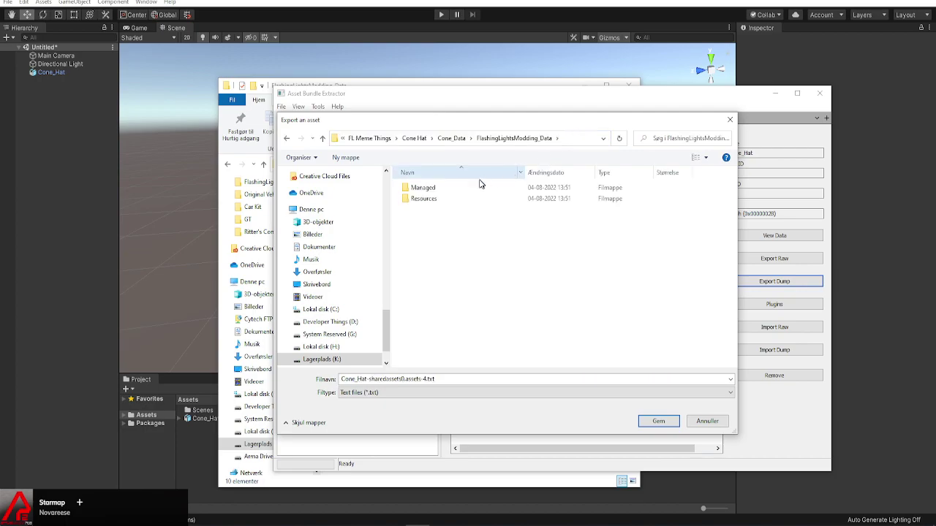
pyautogui.click(447, 140)
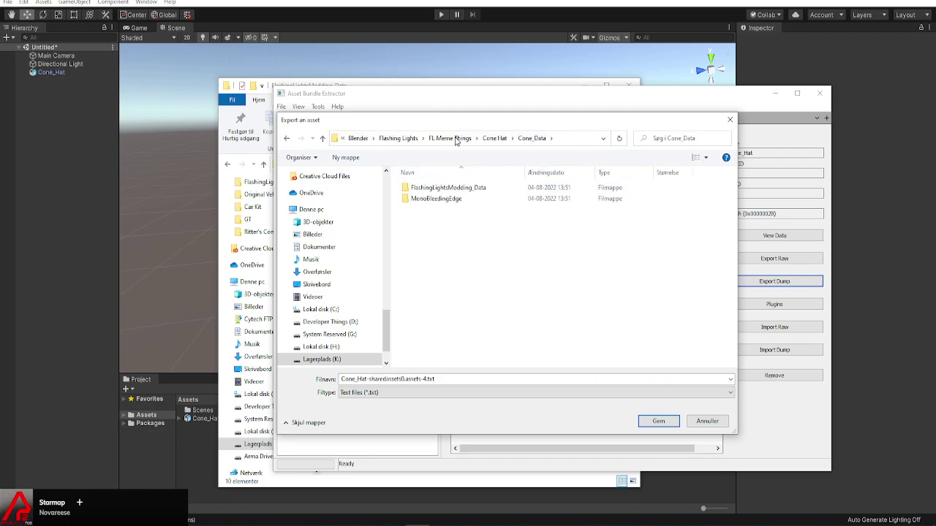
pyautogui.click(501, 140)
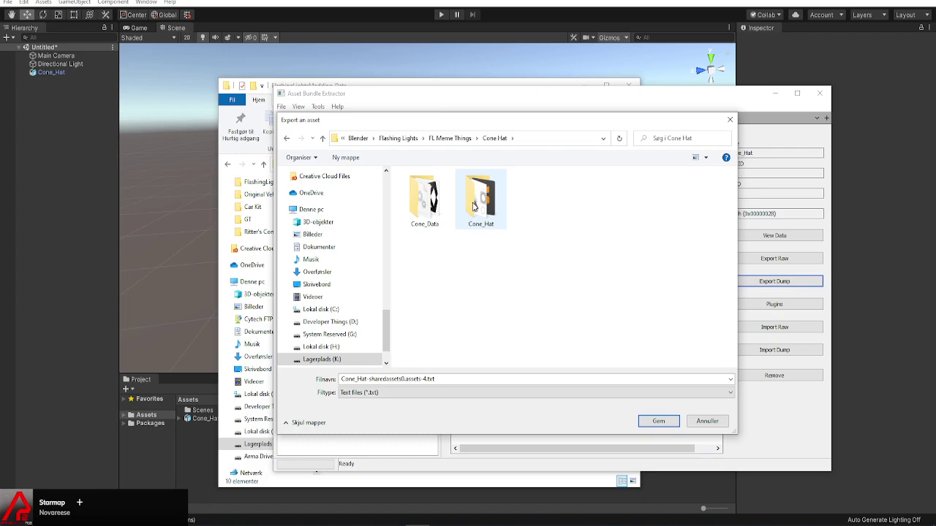
pyautogui.doubleClick(473, 207)
pyautogui.click(425, 380)
pyautogui.moveTo(426, 380); pyautogui.dragTo(369, 380)
pyautogui.write('-Mesh')
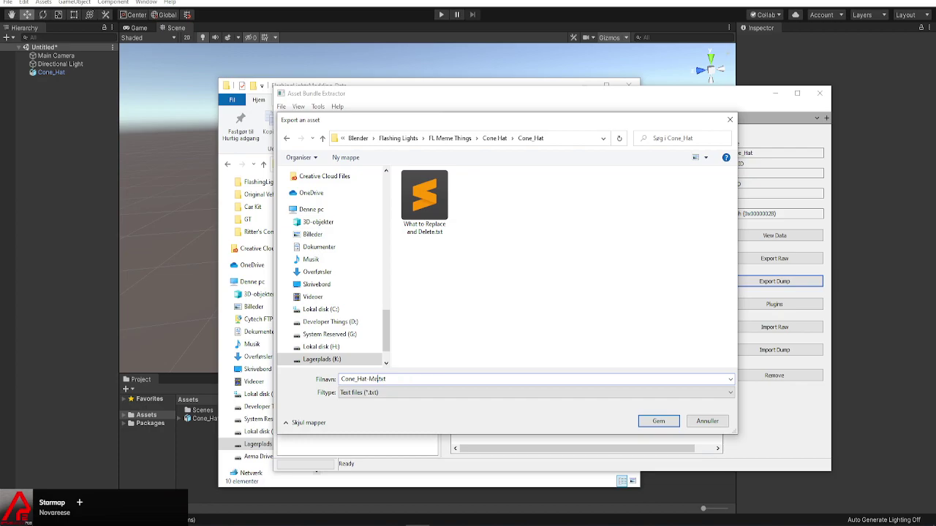
pyautogui.click(642, 424)
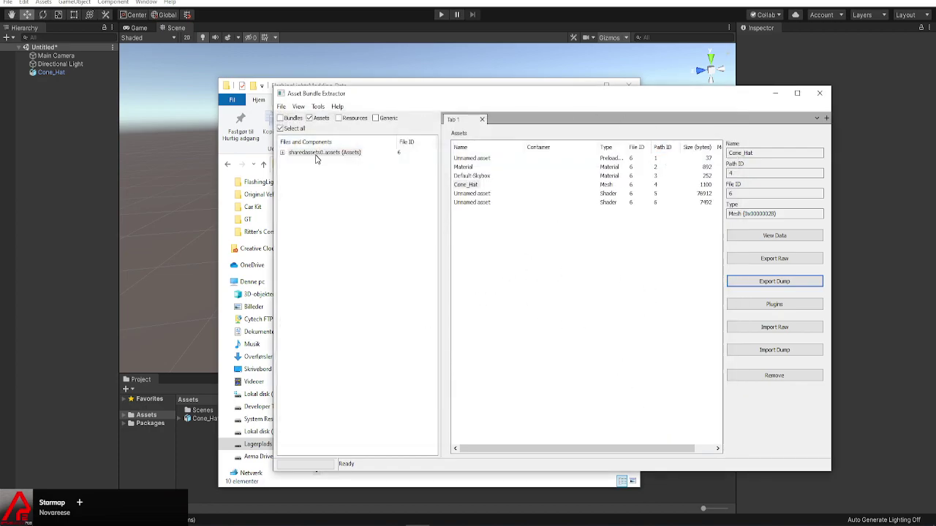
# Close the loaded sharedassets0.assets file and minimise Asset Bundle Extractor
pyautogui.click(281, 106)
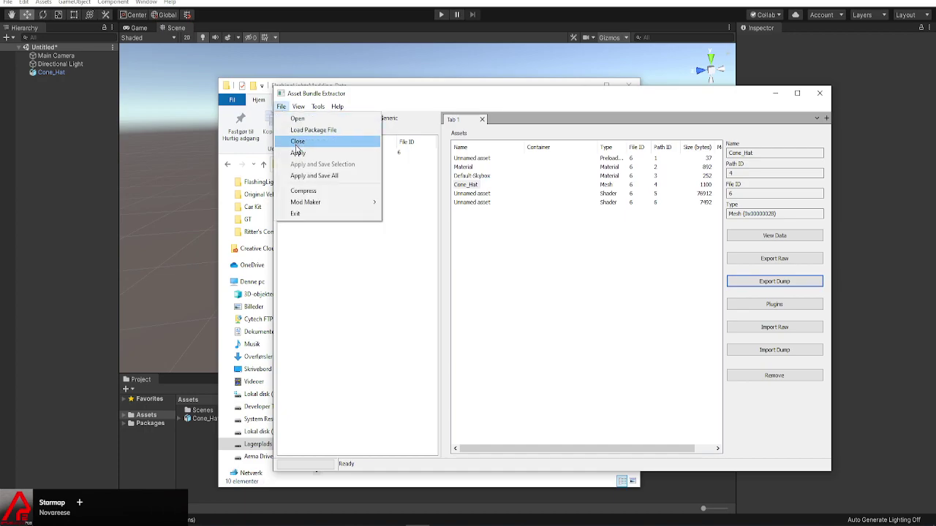
pyautogui.click(296, 145)
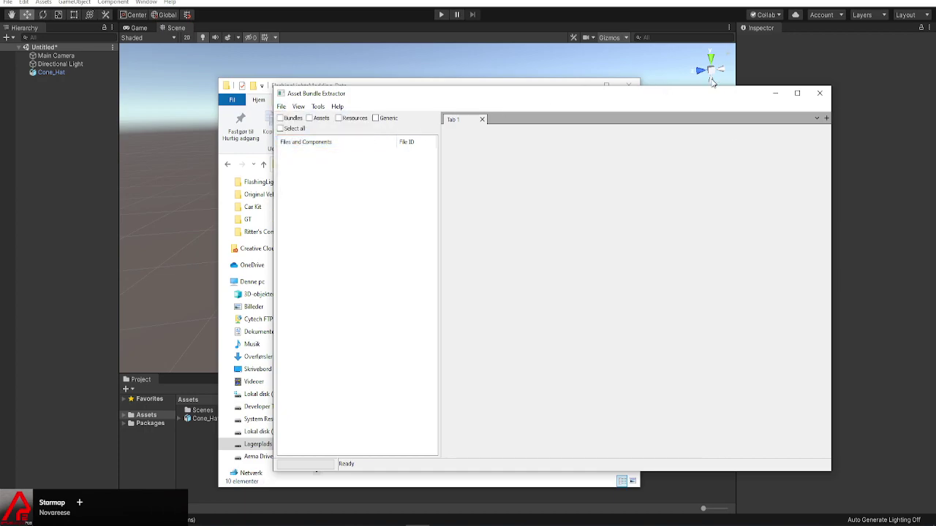
pyautogui.click(776, 91)
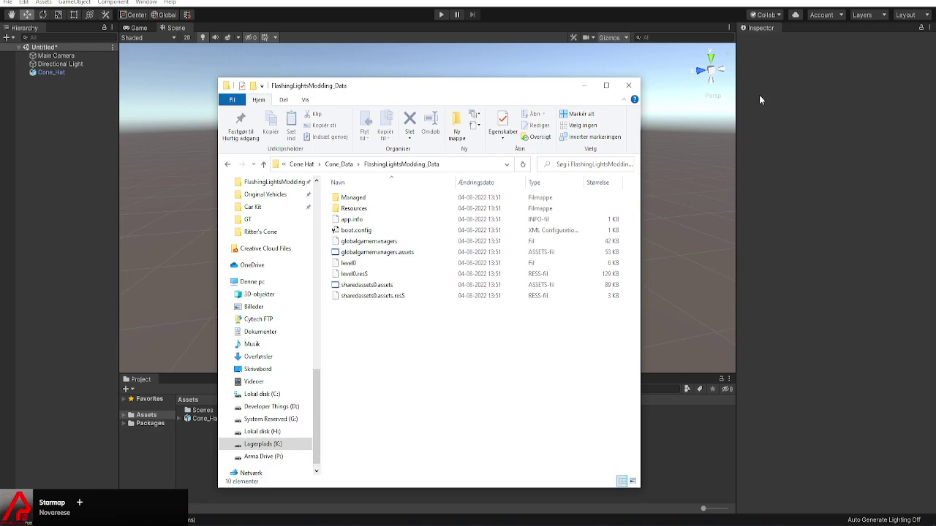
# Go up from FlashingLightsModding_Data to the Cone Hat folder and open its Cone_Hat subfolder
pyautogui.click(373, 295)
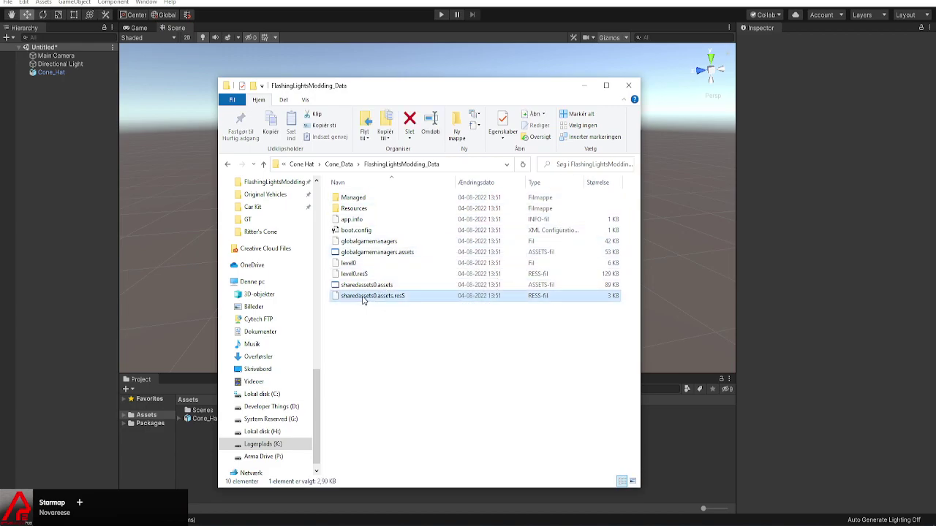
pyautogui.click(340, 164)
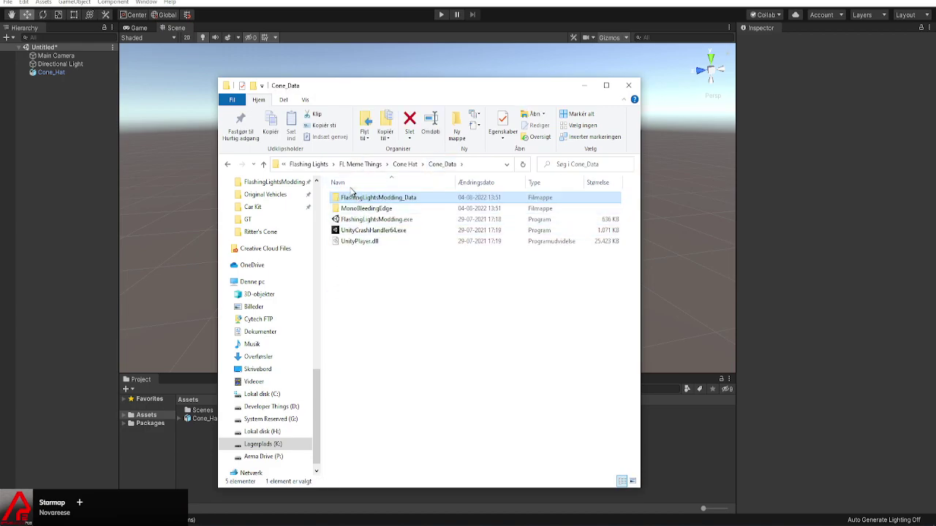
pyautogui.click(405, 164)
pyautogui.doubleClick(407, 214)
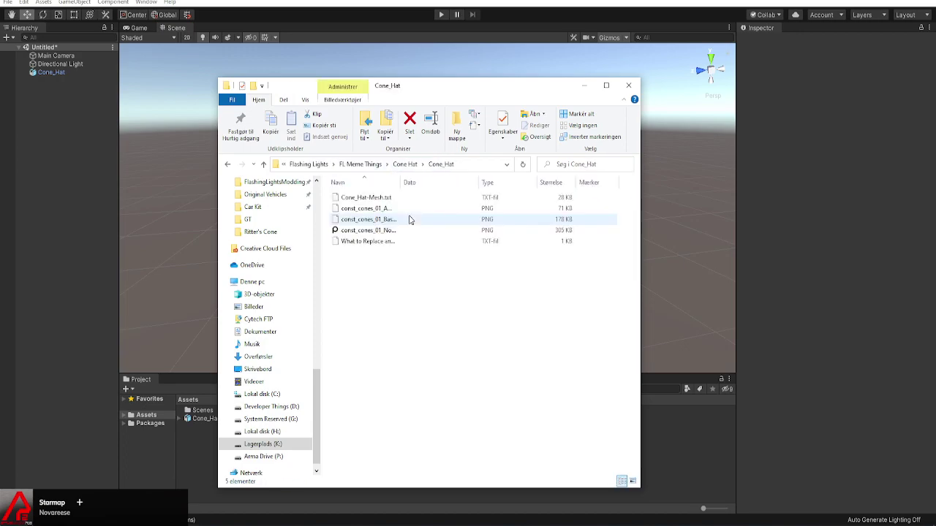
# In Cone_Data's FlashingLightsModding_Data folder, rename the resS file belonging to sharedassets0.assets as Cone_Hat-Mesh.resS
pyautogui.click(365, 199)
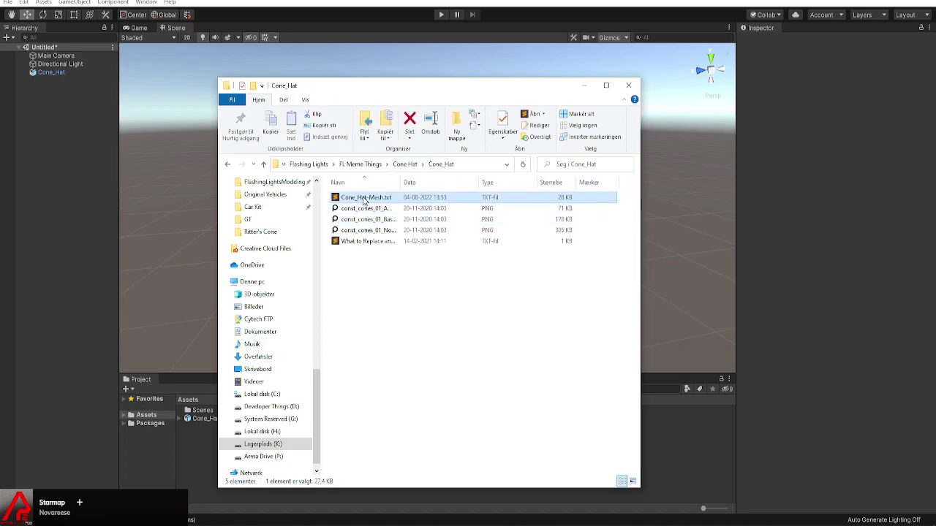
pyautogui.click(373, 165)
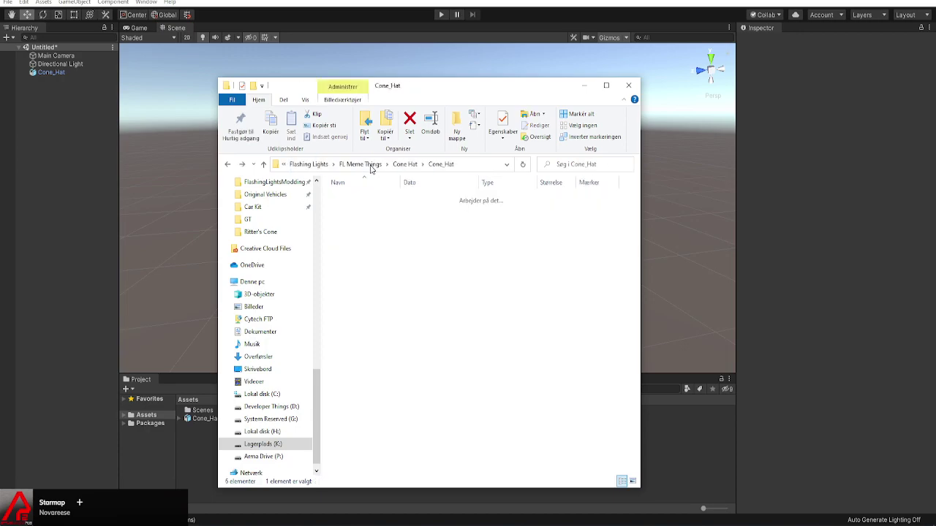
pyautogui.doubleClick(374, 208)
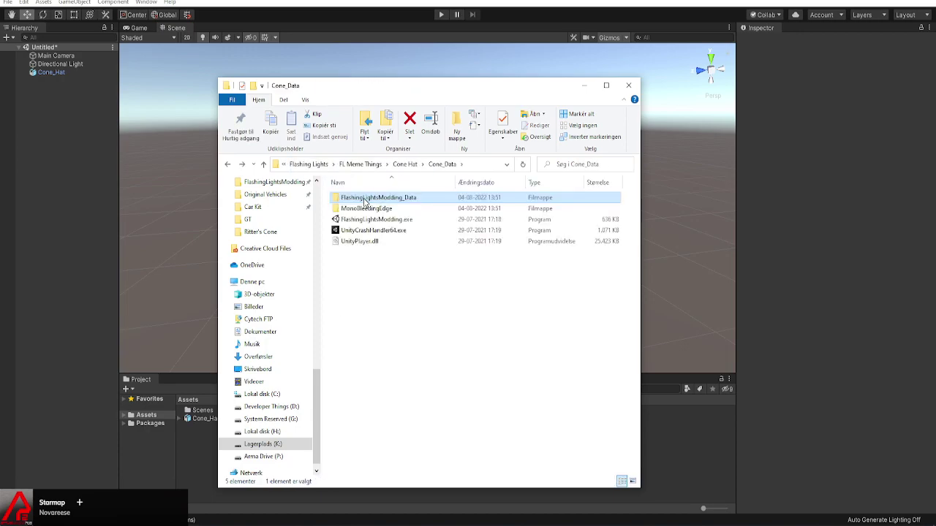
pyautogui.doubleClick(365, 199)
pyautogui.click(358, 296)
pyautogui.press('F2')
pyautogui.write('Cone_Hat-Mesh')
pyautogui.press('Return')
# Move Cone_Hat-Mesh.resS from FlashingLightsModding_Data into the Cone_Hat subfolder of the Cone Hat folder
pyautogui.click(366, 252)
pyautogui.rightClick(364, 242)
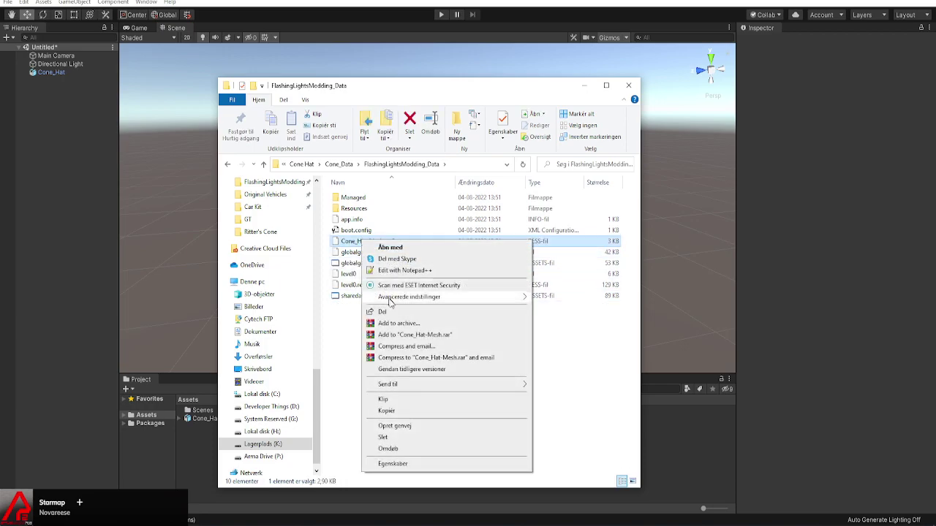
pyautogui.click(398, 399)
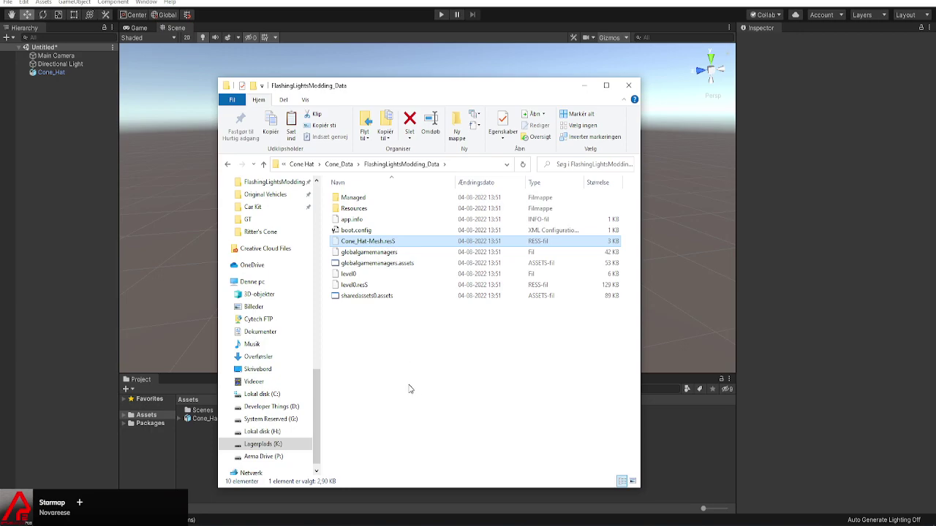
pyautogui.hotkey('alt', 'Left')
pyautogui.hotkey('alt', 'Right')
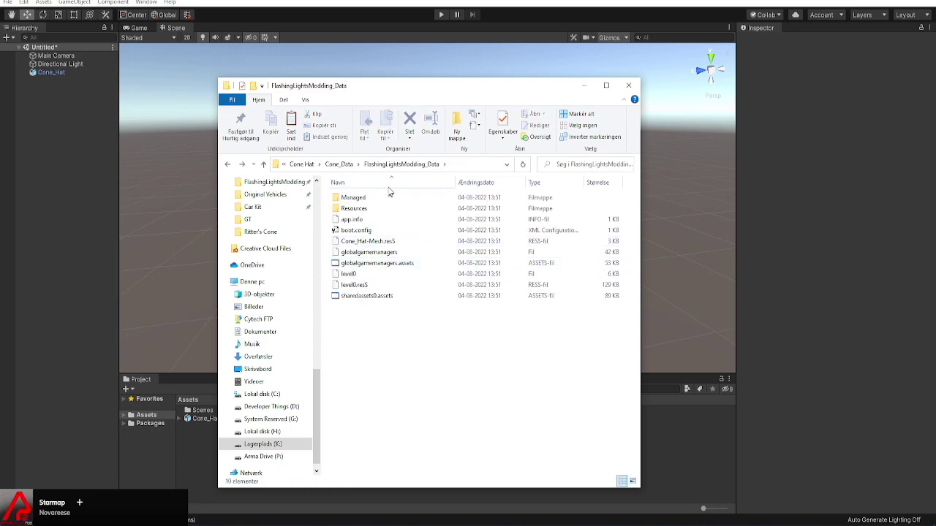
pyautogui.click(339, 164)
pyautogui.click(411, 166)
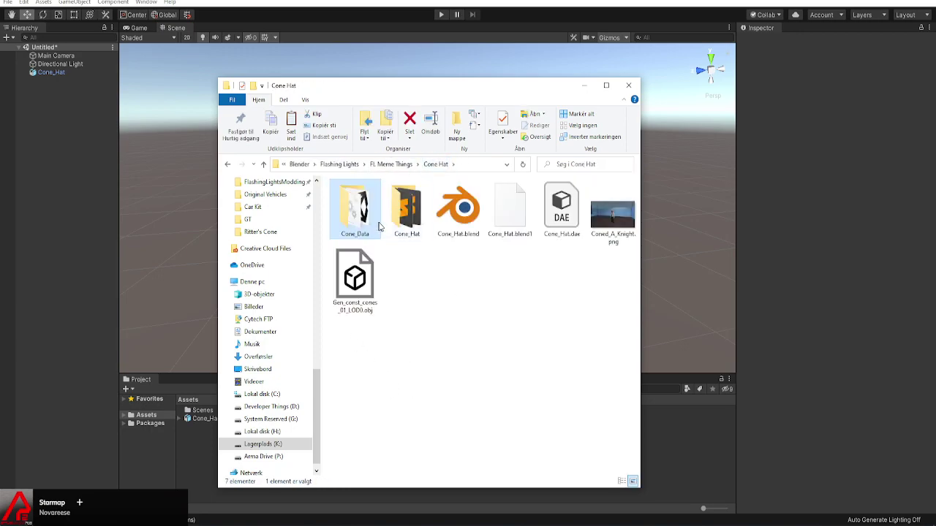
pyautogui.doubleClick(395, 212)
pyautogui.hotkey('ctrl', 'v')
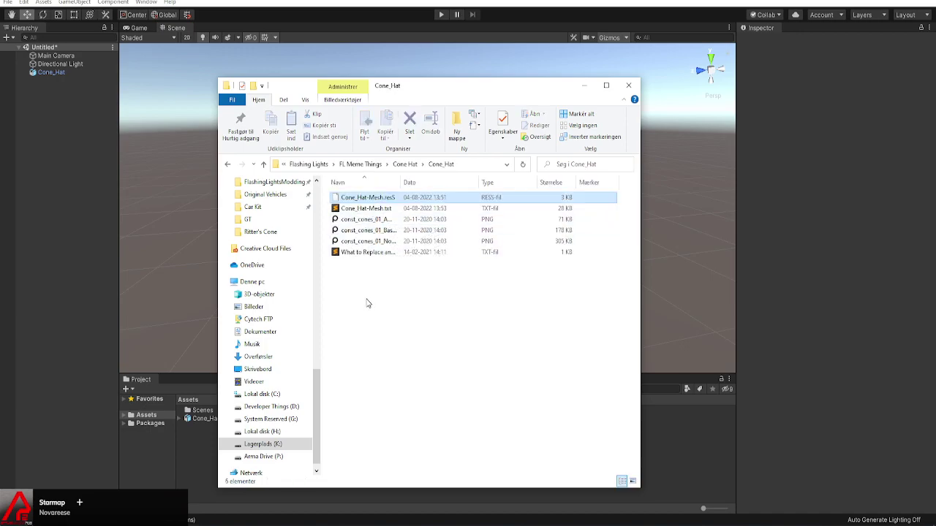
# Open Cone_Hat-Mesh.txt, set the m_StreamData path at its end to "Cone_Hat-Mesh.resS" and save the file
pyautogui.click(361, 198)
pyautogui.doubleClick(366, 209)
pyautogui.moveTo(585, 112); pyautogui.dragTo(569, 290)
pyautogui.moveTo(310, 205); pyautogui.dragTo(198, 205)
pyautogui.write('Cone_Hat-Mesh.resS')
pyautogui.hotkey('ctrl', 's')
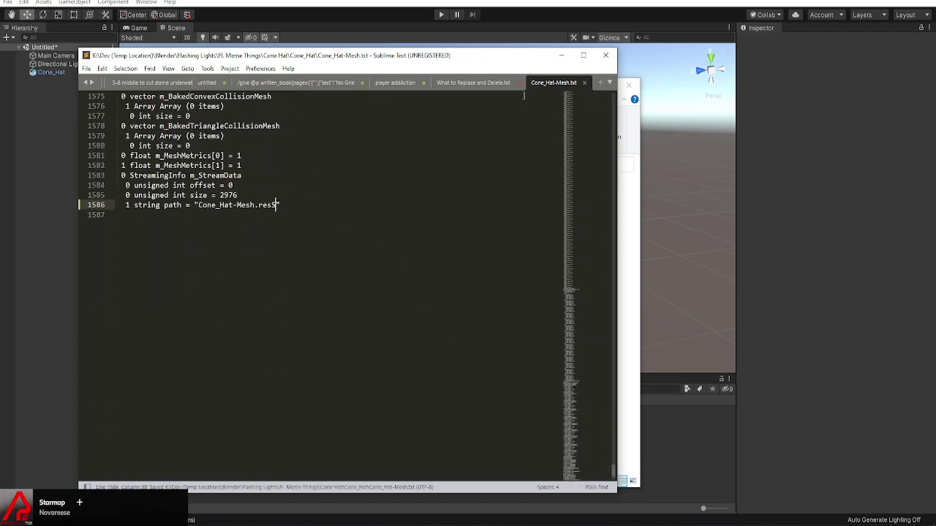
# Close Cone_Hat-Mesh.txt, discard the deleted What to Replace and Delete.txt without saving, and close the text editor
pyautogui.middleClick(544, 85)
pyautogui.click(497, 297)
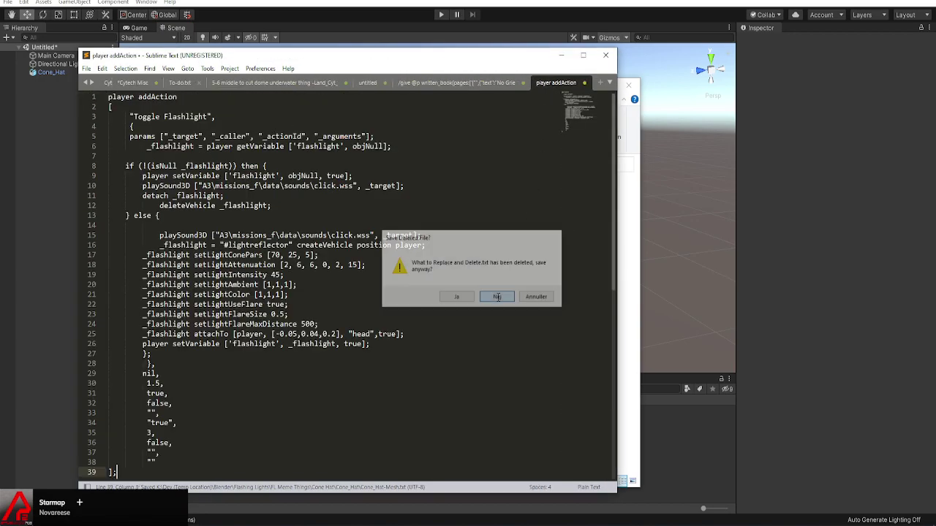
pyautogui.click(605, 55)
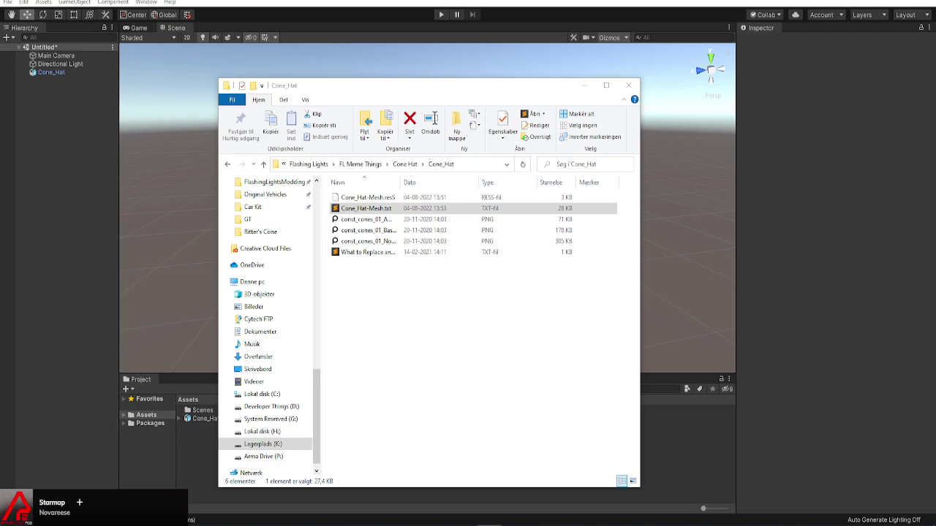
# Widen the Cone_Hat folder's name column, check the stream data path at the end of Cone_Hat-Mesh.txt, and close the file and editor
pyautogui.hotkey('alt', 'Tab')
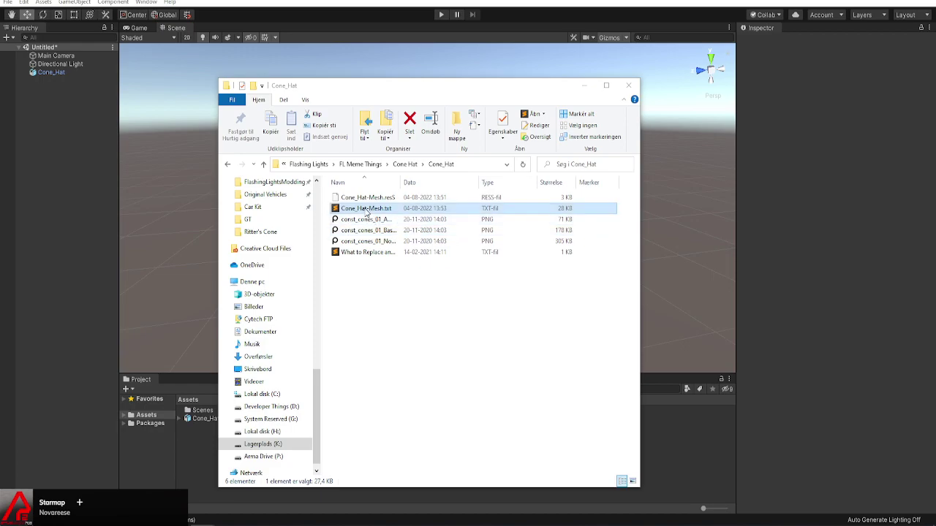
pyautogui.moveTo(401, 183); pyautogui.dragTo(420, 184)
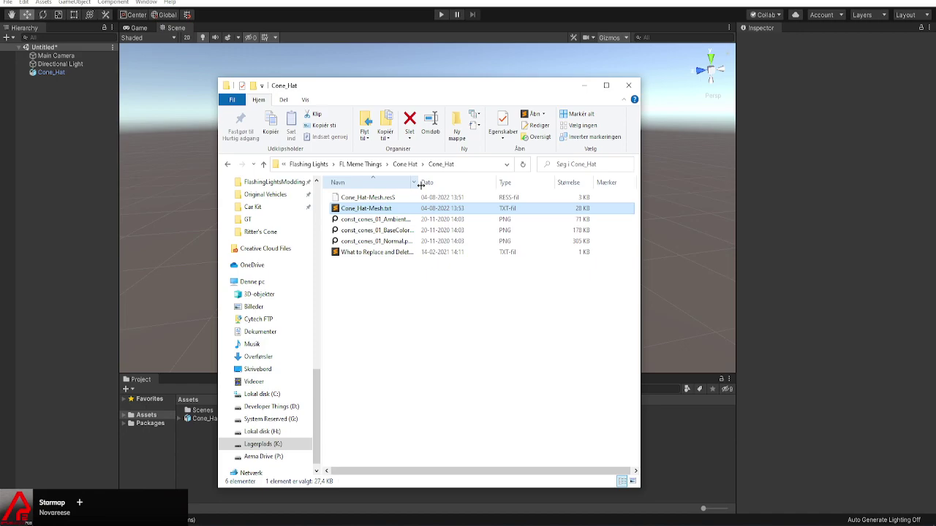
pyautogui.doubleClick(365, 208)
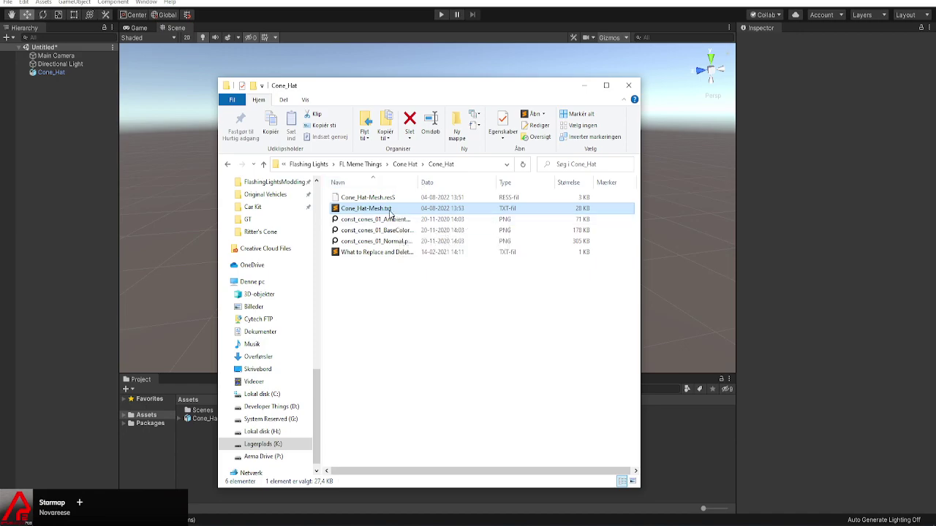
pyautogui.moveTo(598, 125); pyautogui.dragTo(543, 464)
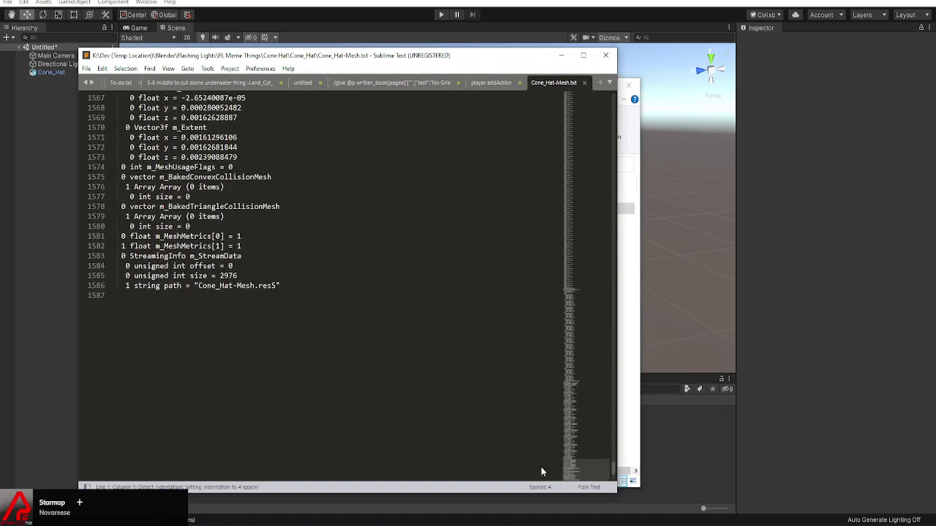
pyautogui.click(584, 83)
pyautogui.click(605, 55)
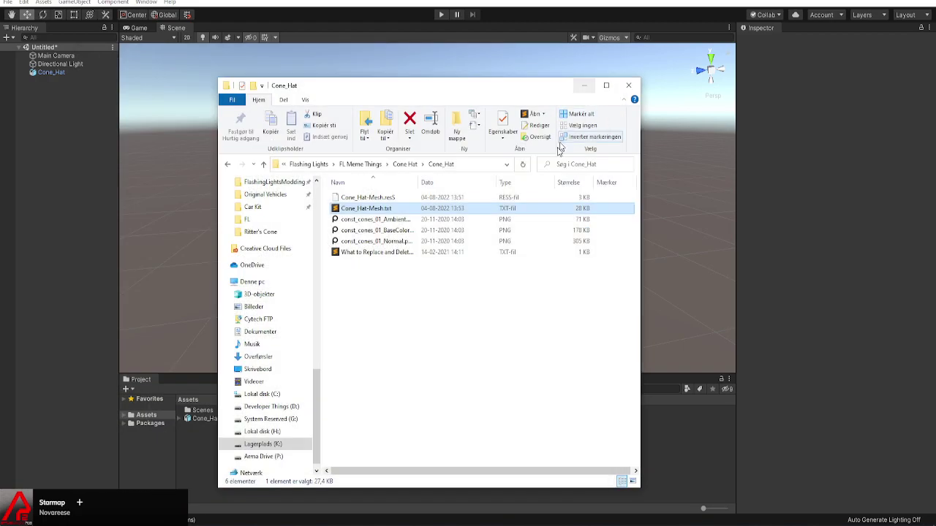
# Open What to Replace and Delete.txt, copy the mesh name Hat-Police-1_LOD1, and place the flashinglights_Data folder window beside the notes
pyautogui.doubleClick(364, 253)
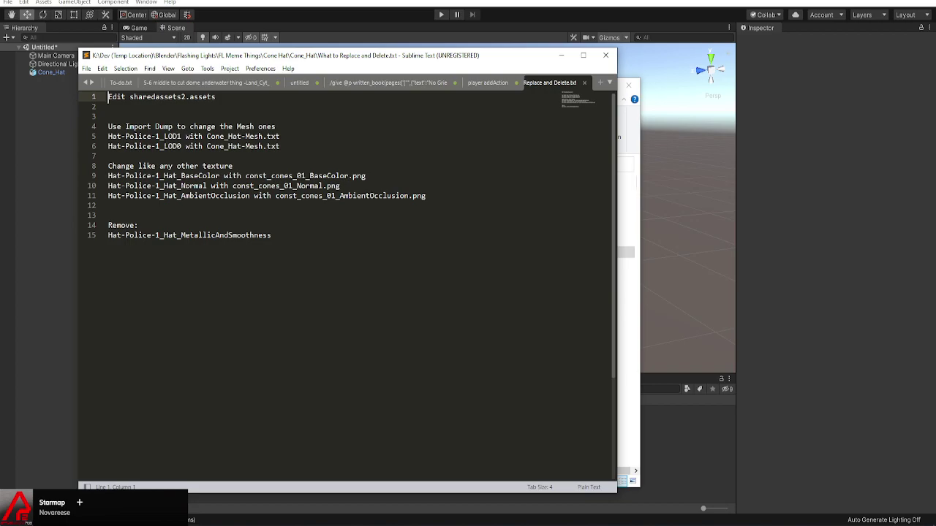
pyautogui.moveTo(182, 136); pyautogui.dragTo(108, 136)
pyautogui.hotkey('ctrl', 'c')
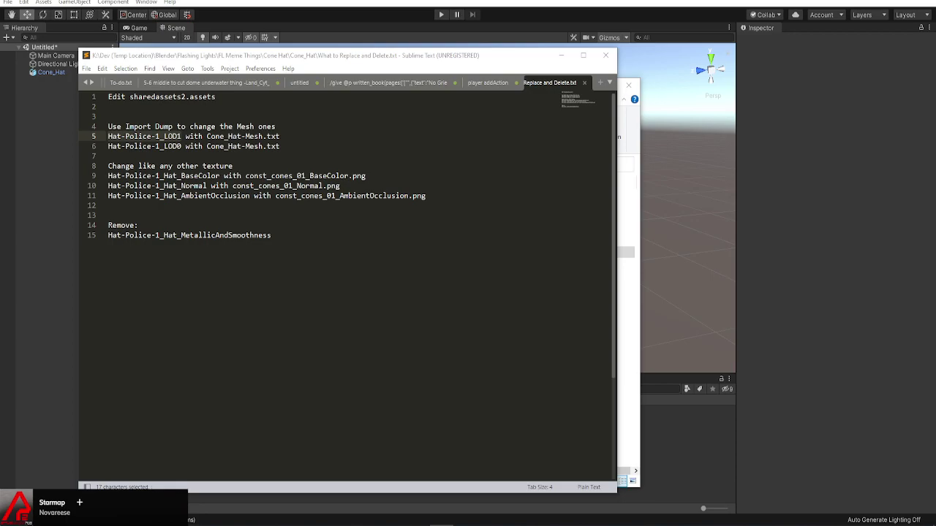
pyautogui.hotkey('alt', 'Tab')
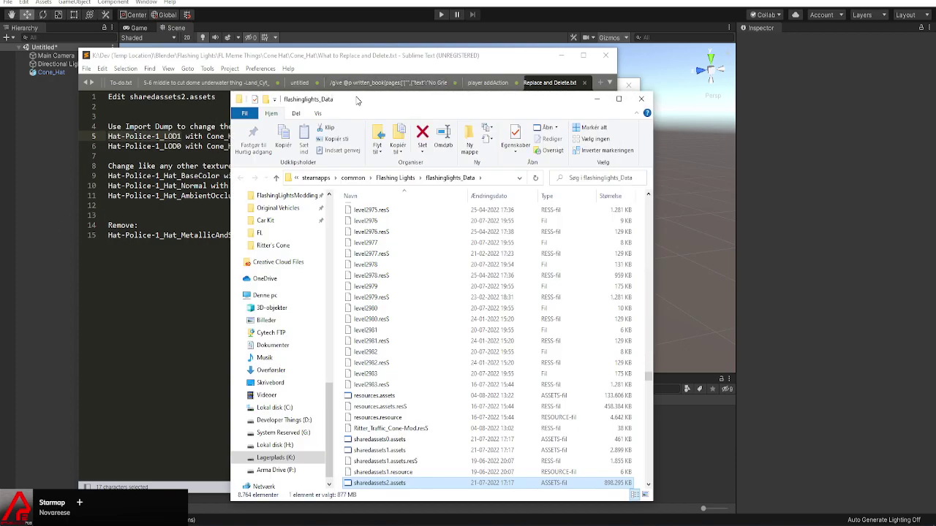
pyautogui.moveTo(366, 99); pyautogui.dragTo(454, 101)
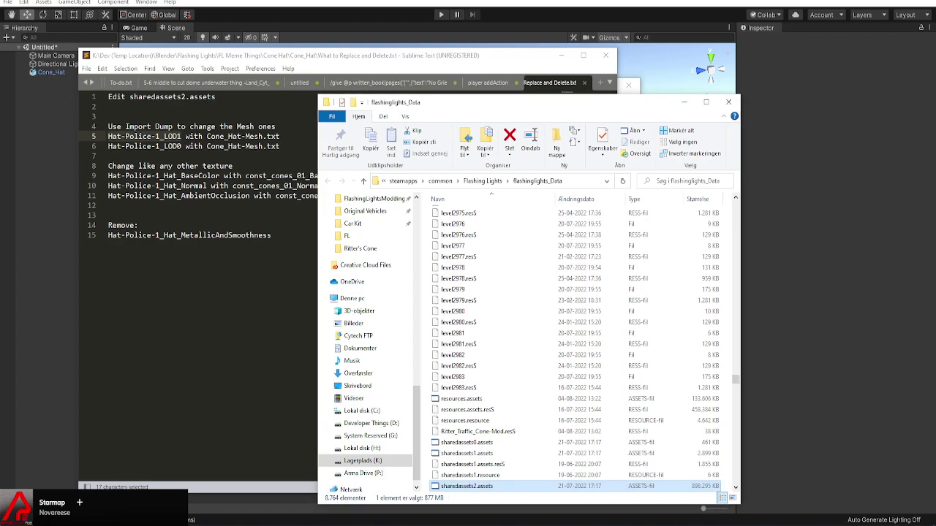
pyautogui.moveTo(433, 106); pyautogui.dragTo(571, 89)
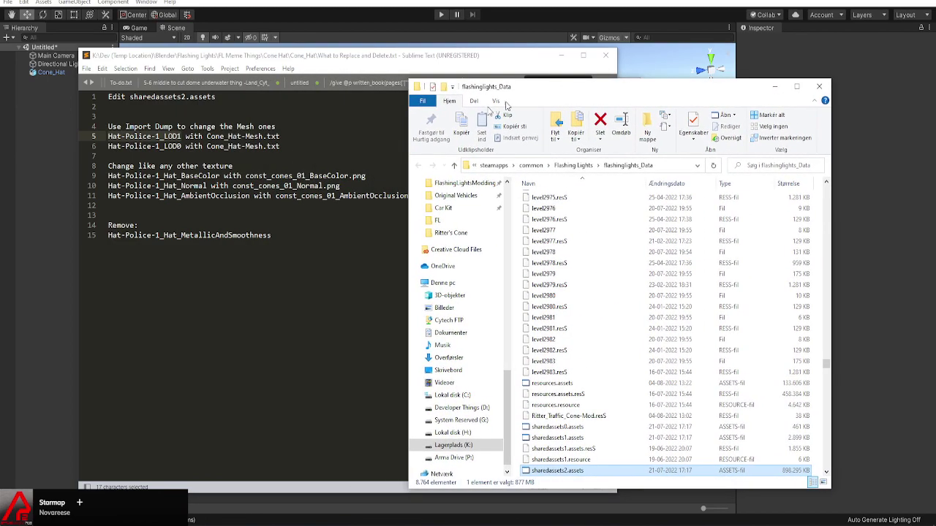
# Copy the texture name Hat-Police-1_Hat_BaseColor from the replacement notes
pyautogui.click(202, 176)
pyautogui.moveTo(205, 176); pyautogui.dragTo(108, 178)
pyautogui.hotkey('ctrl', 'c')
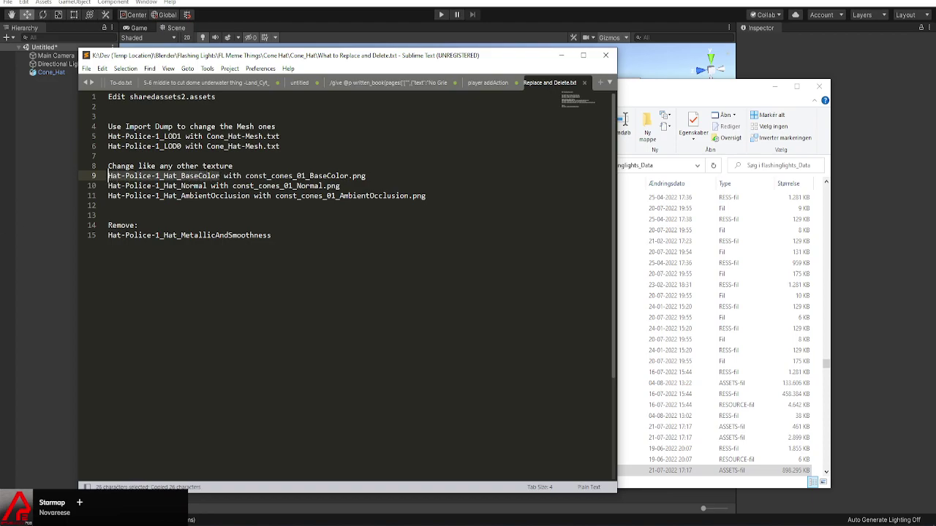
pyautogui.click(625, 121)
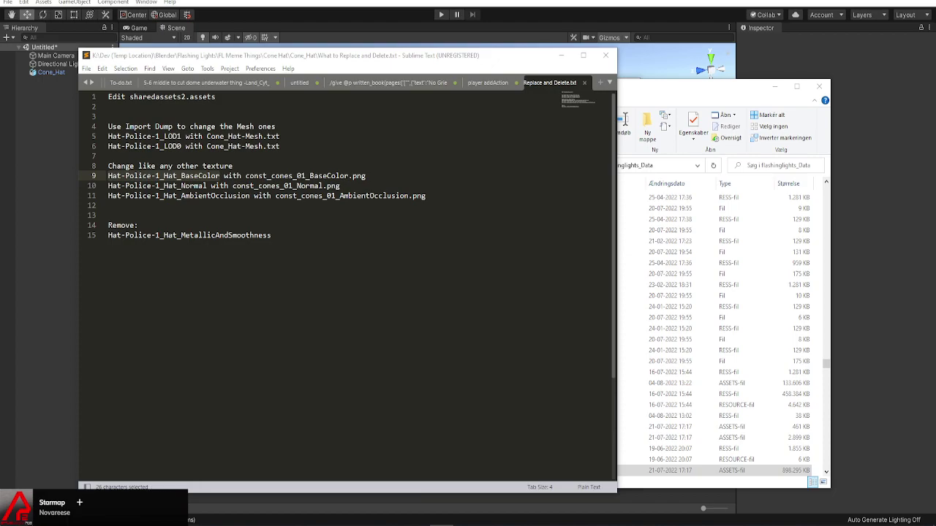
pyautogui.hotkey('ctrl', 'n')
pyautogui.click(570, 484)
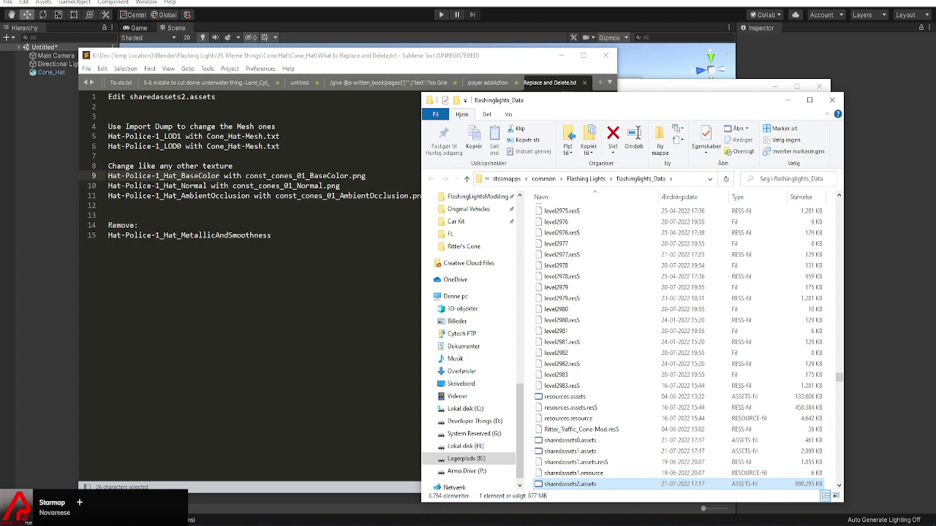
pyautogui.hotkey('alt', 'Tab')
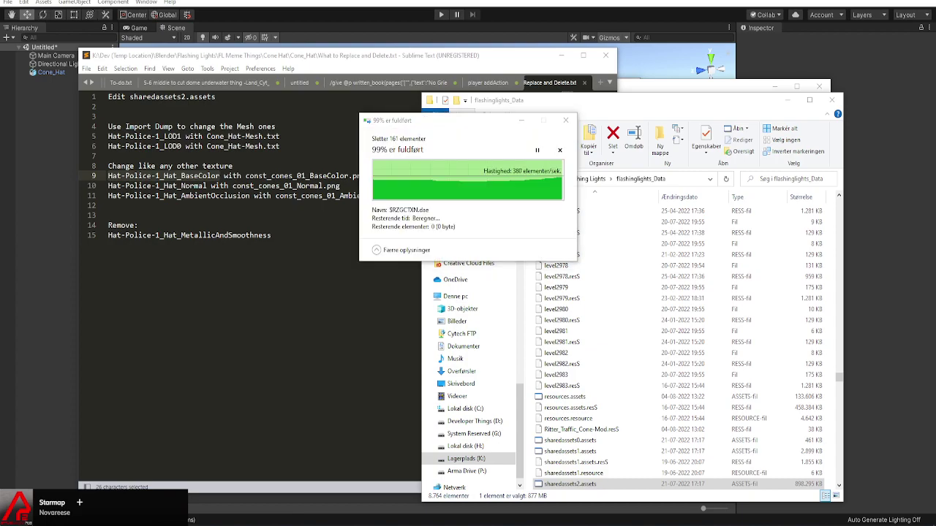
pyautogui.moveTo(721, 102); pyautogui.dragTo(626, 110)
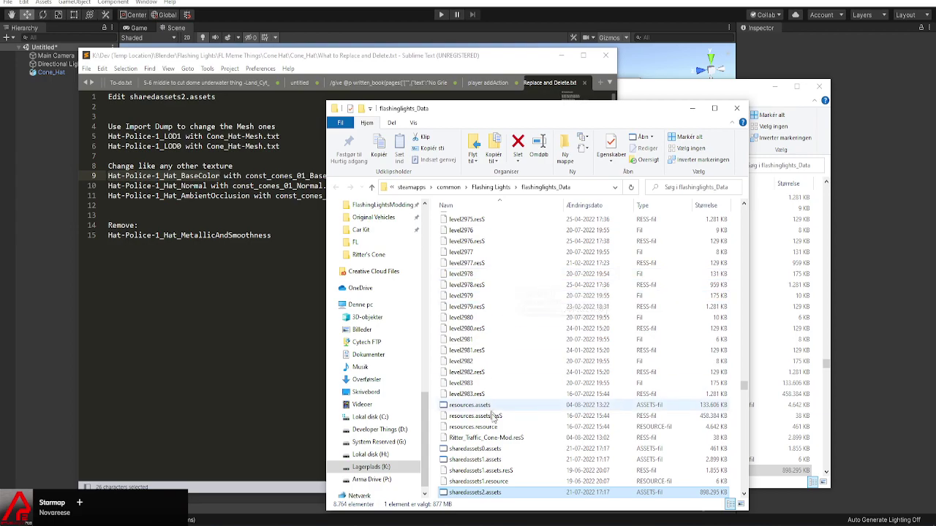
pyautogui.click(735, 109)
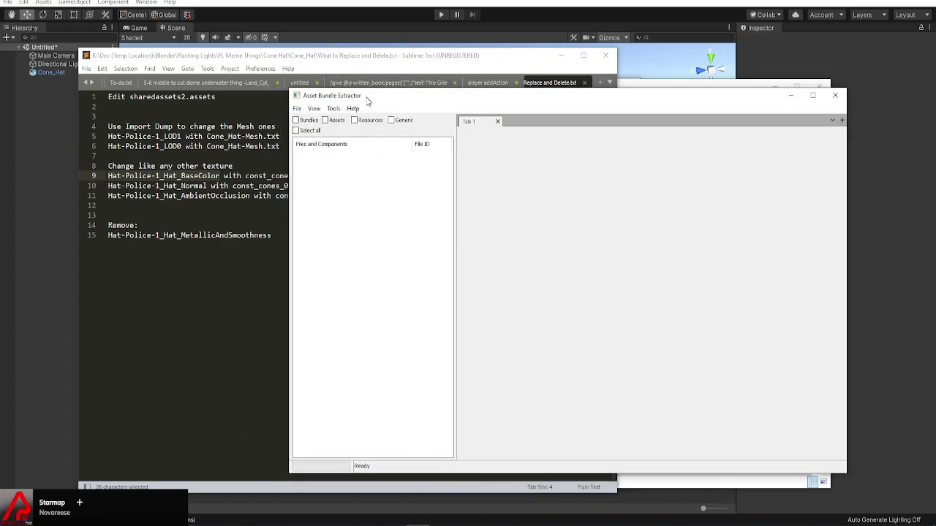
# In Asset Bundle Extractor, open sharedassets2.assets from the game's flashinglights_Data folder and list its assets
pyautogui.click(298, 108)
pyautogui.click(308, 123)
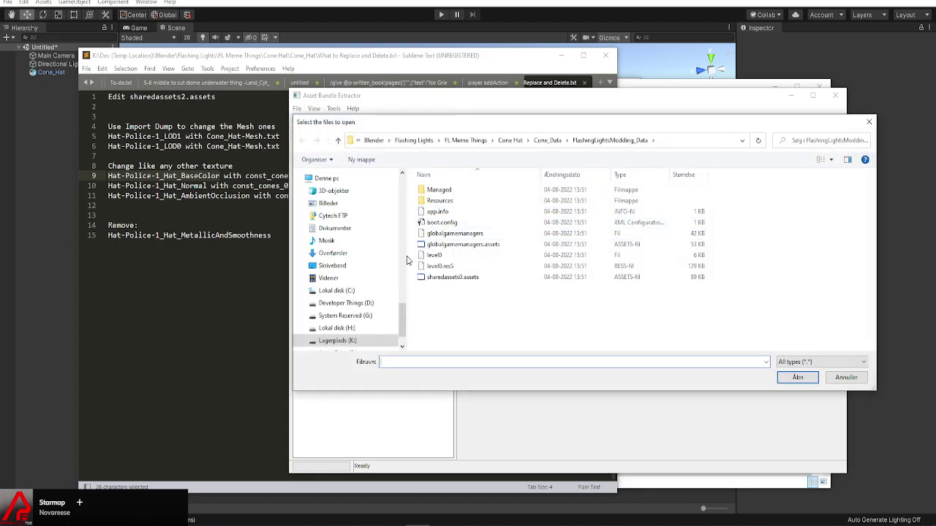
pyautogui.scroll(10, 351, 293)
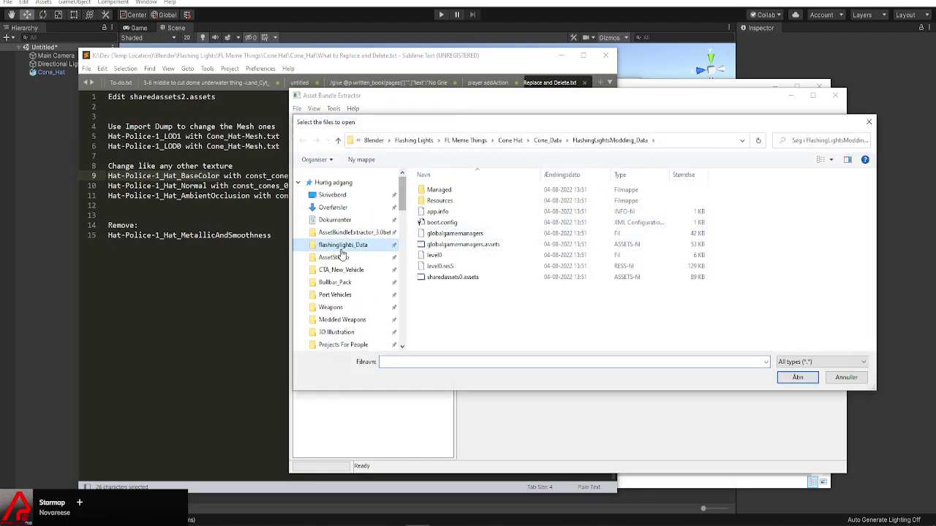
pyautogui.click(342, 244)
pyautogui.click(449, 241)
pyautogui.press('s')
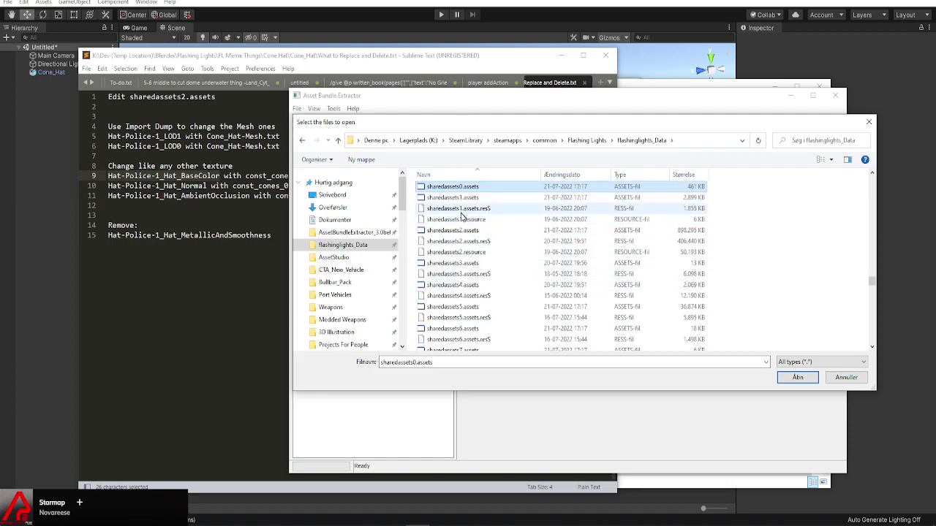
pyautogui.doubleClick(462, 231)
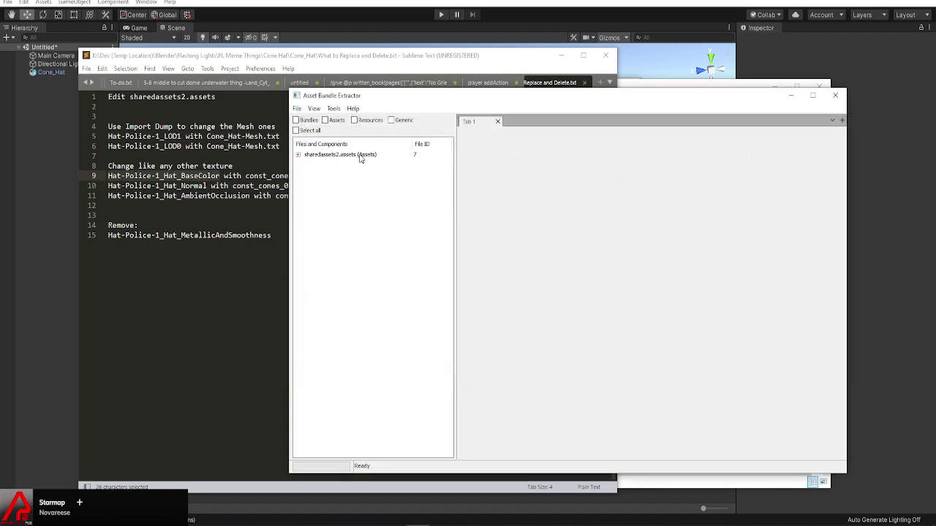
pyautogui.doubleClick(360, 156)
# Start an asset search by name and fill its query with the mesh name Hat-Police-1_LOD1 copied from the replacement notes
pyautogui.click(314, 108)
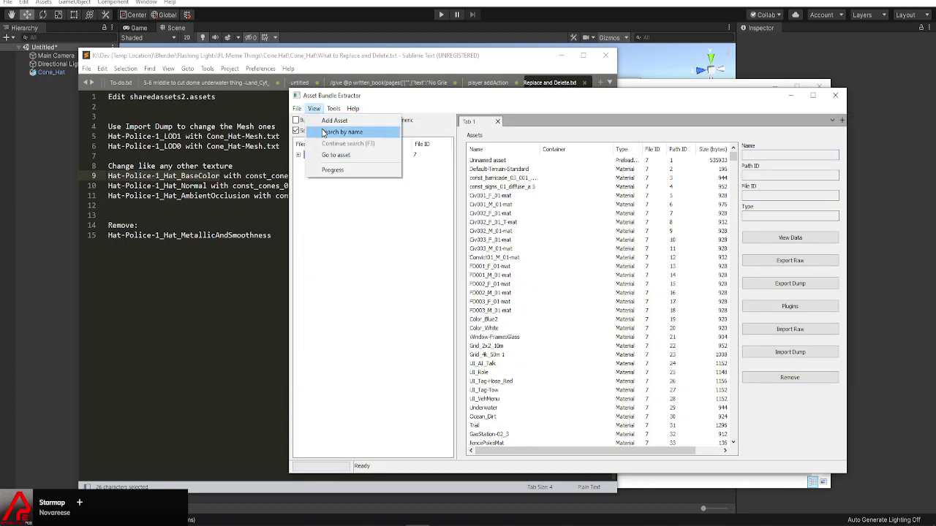
pyautogui.click(322, 132)
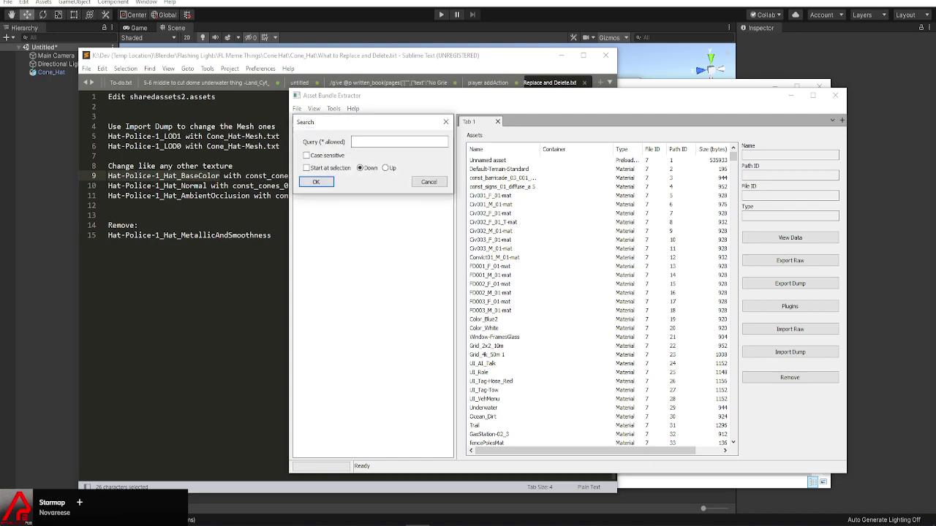
pyautogui.moveTo(280, 136); pyautogui.dragTo(110, 139)
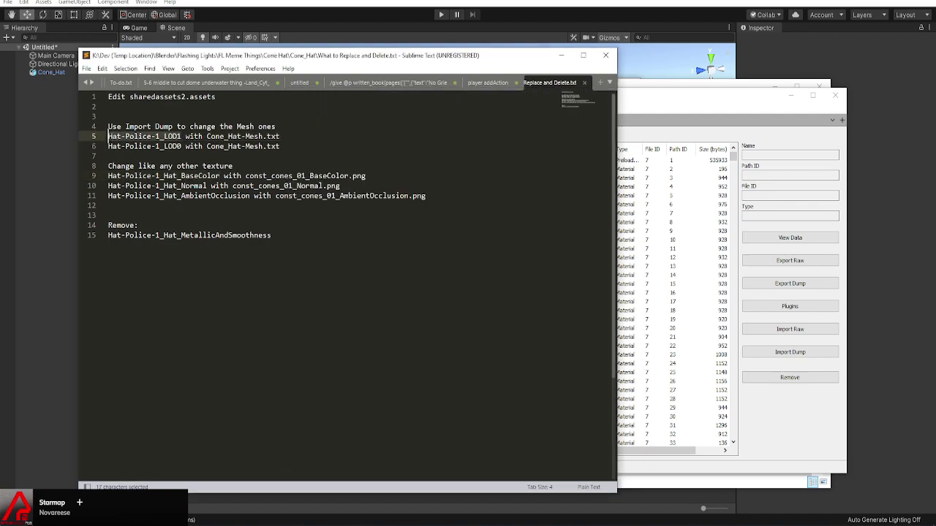
pyautogui.hotkey('alt', 'Tab')
pyautogui.click(371, 140)
pyautogui.hotkey('ctrl', 'v')
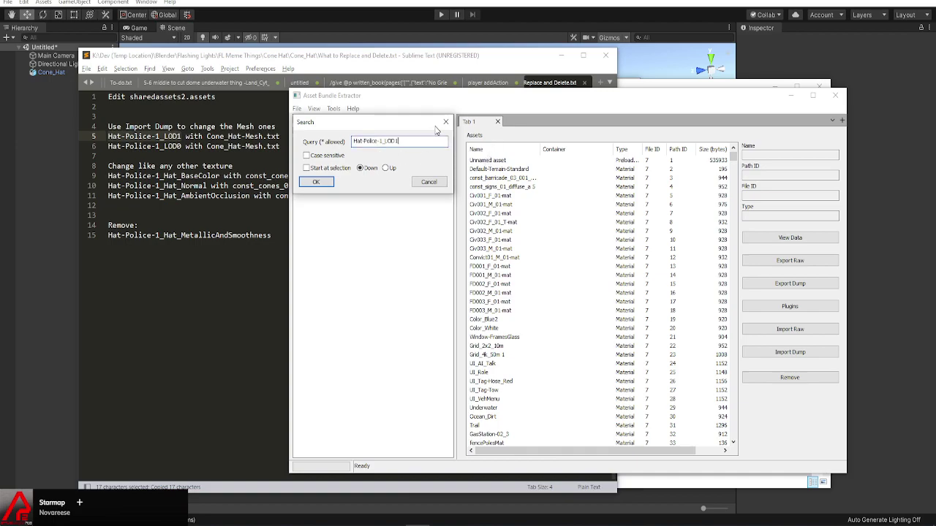
# Sort the sharedassets2.assets list by type in reverse order and search it by name for Hat-Police-1_LOD1
pyautogui.click(445, 121)
pyautogui.click(477, 150)
pyautogui.click(622, 149)
pyautogui.click(314, 108)
pyautogui.click(342, 131)
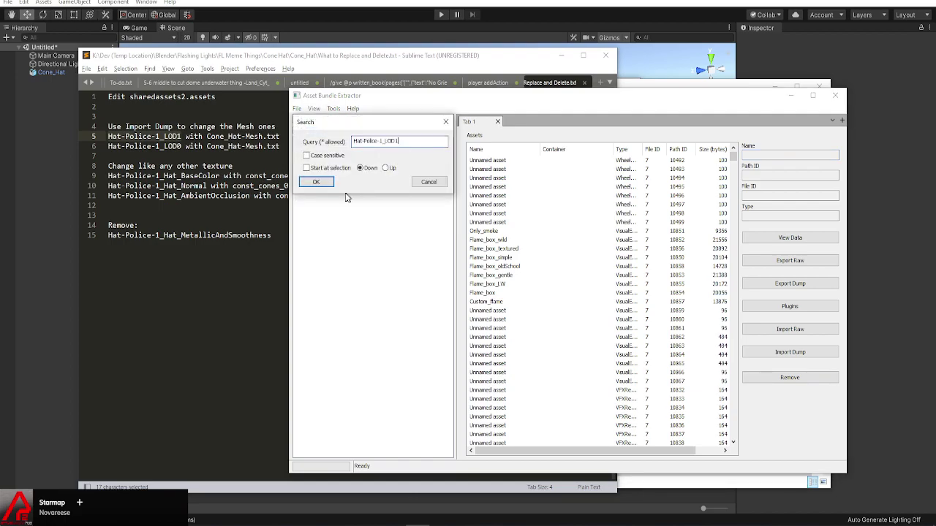
pyautogui.click(324, 182)
pyautogui.scroll(-4, 519, 307)
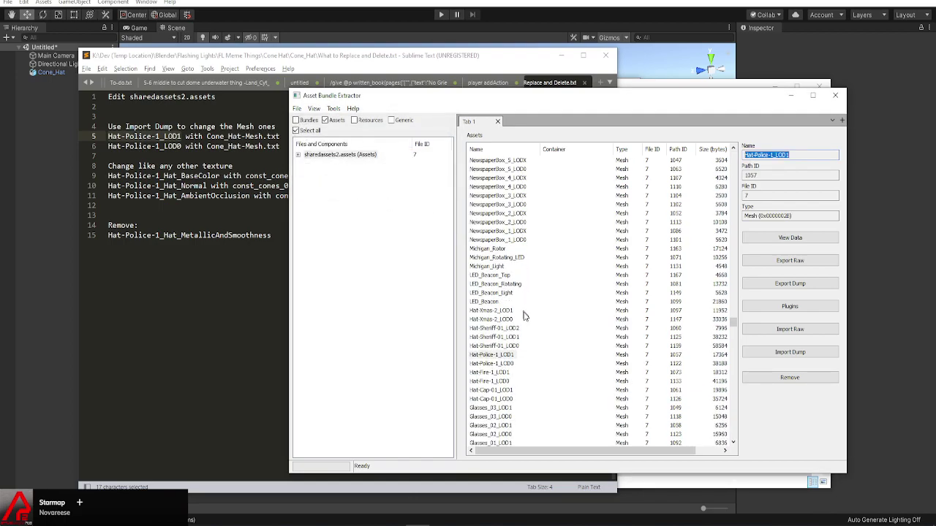
# Replace the Hat-Police-1_LOD0 mesh by importing the Cone_Hat-Mesh.txt dump, showing the folder's files as a list
pyautogui.click(509, 363)
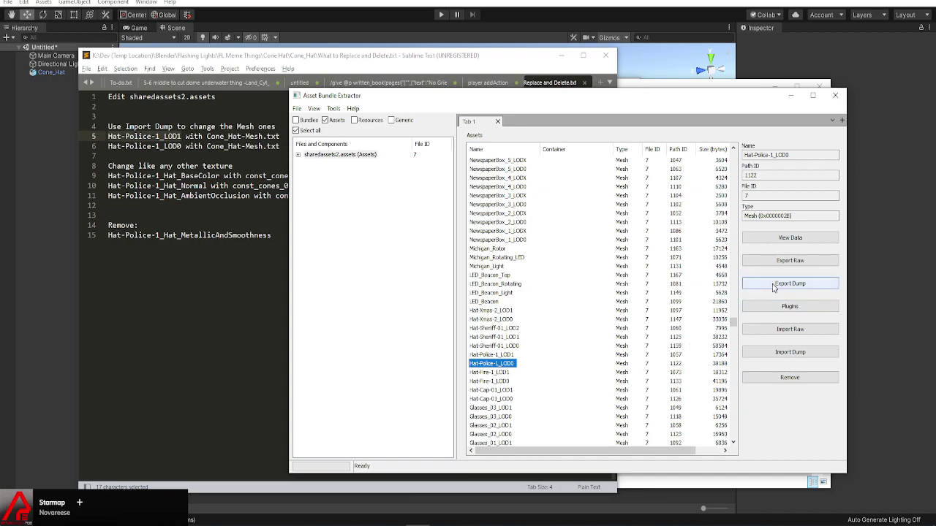
pyautogui.click(775, 354)
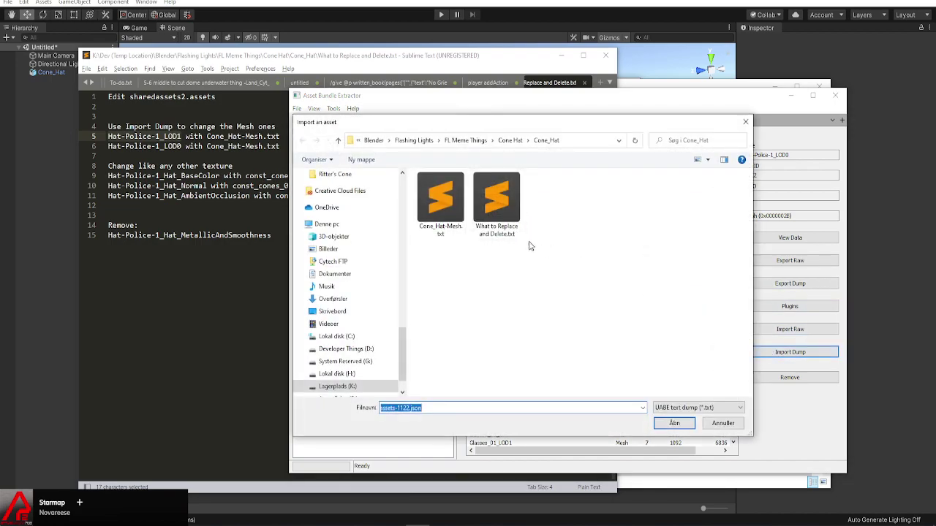
pyautogui.click(694, 160)
pyautogui.doubleClick(438, 176)
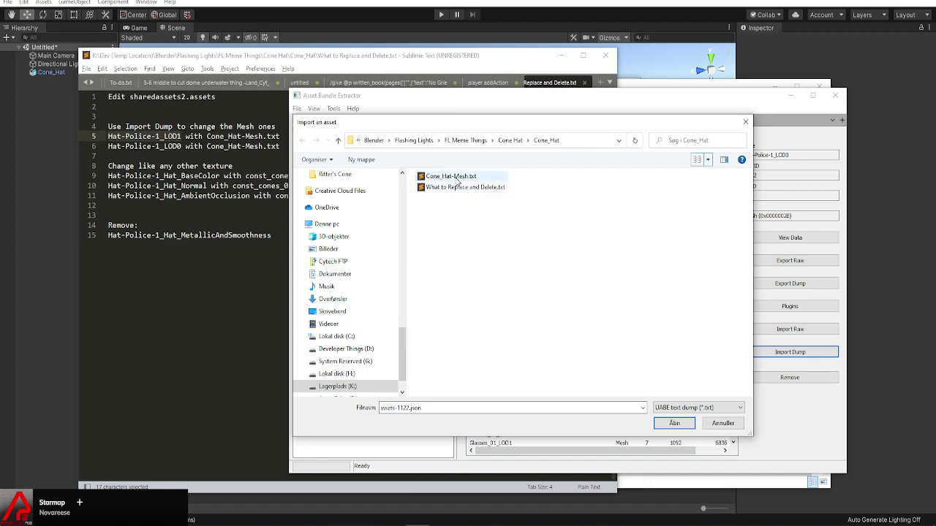
# Replace the Hat-Police-1_LOD1 mesh by importing the same Cone_Hat-Mesh.txt dump
pyautogui.click(494, 355)
pyautogui.click(790, 352)
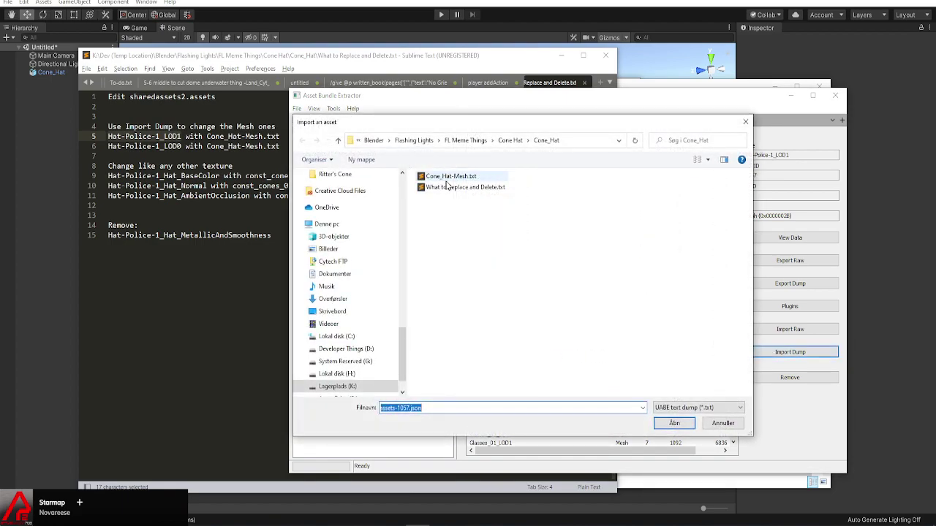
pyautogui.doubleClick(443, 177)
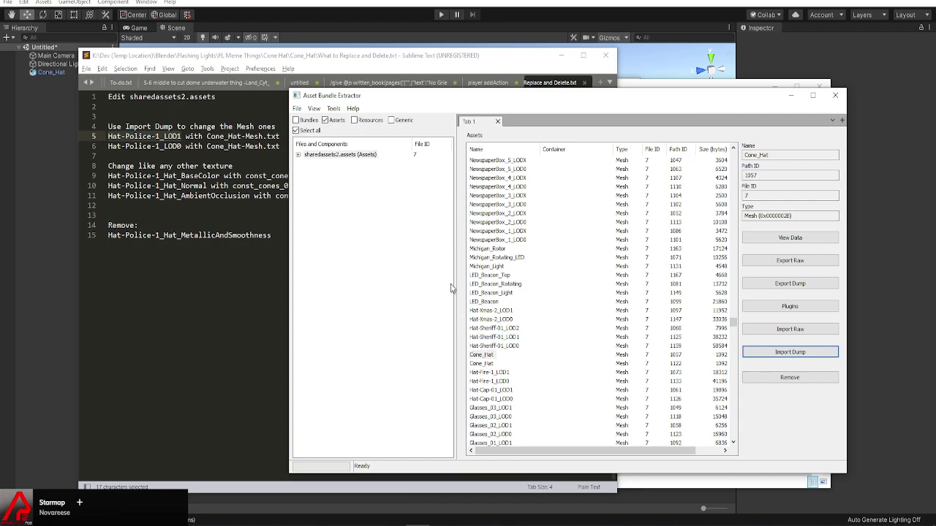
# Copy the texture name Hat-Police-1_Hat_BaseColor from the replacement notes and search the assets for that name
pyautogui.moveTo(219, 176); pyautogui.dragTo(130, 177)
pyautogui.hotkey('ctrl', 'c')
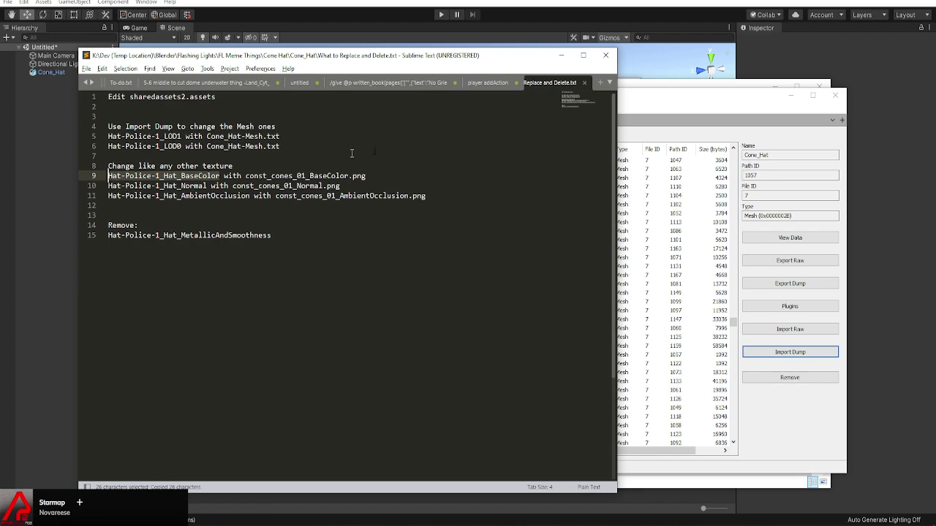
pyautogui.click(665, 107)
pyautogui.click(313, 109)
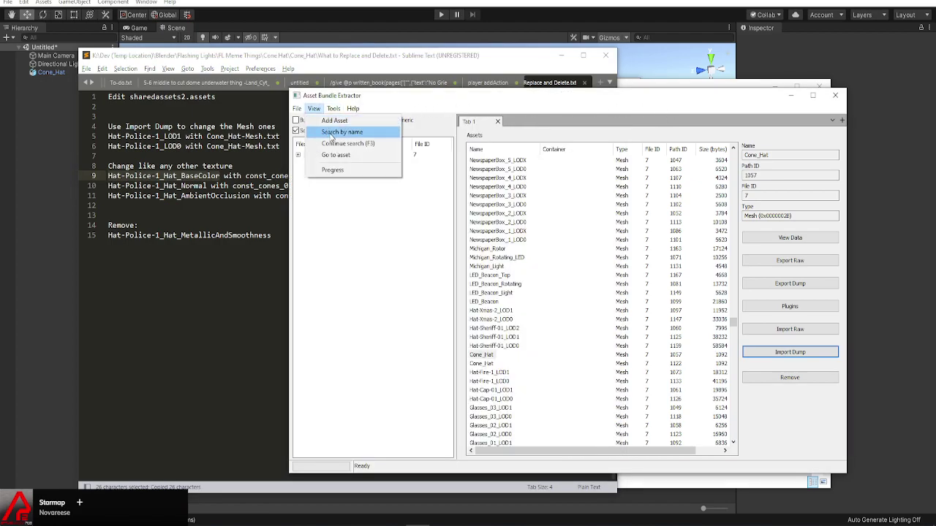
pyautogui.click(325, 129)
pyautogui.hotkey('ctrl', 'a')
pyautogui.hotkey('ctrl', 'v')
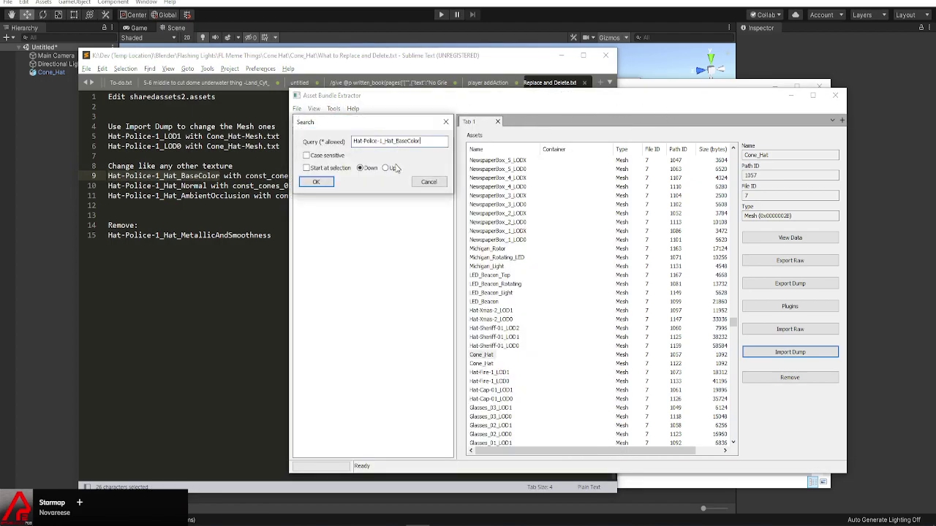
pyautogui.click(316, 182)
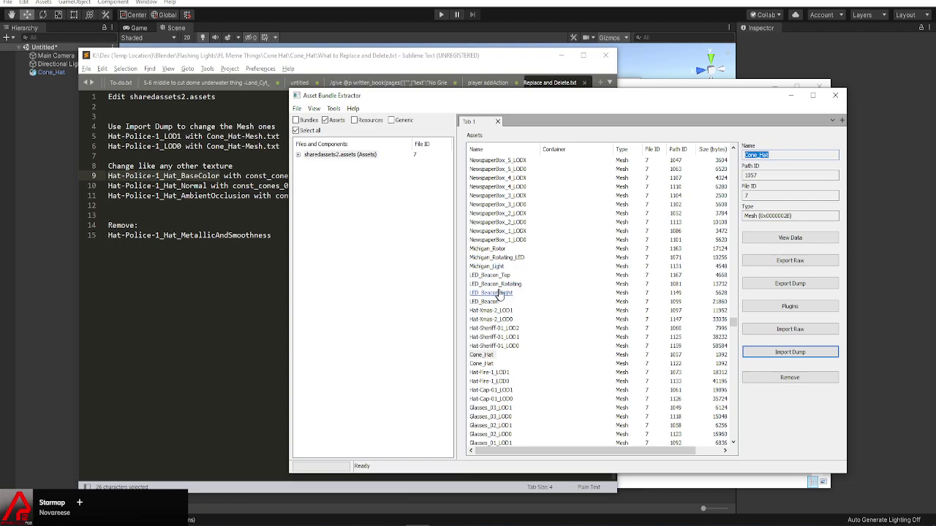
# Repeat the name search for Hat-Police-1_Hat_BaseColor in the upward direction and select that texture in the list
pyautogui.click(314, 108)
pyautogui.click(342, 131)
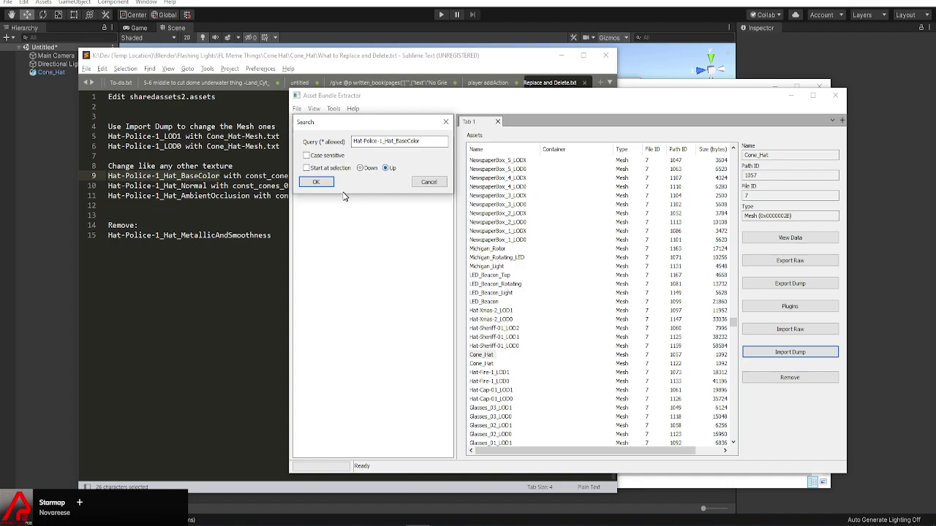
pyautogui.click(316, 182)
pyautogui.scroll(1, 521, 196)
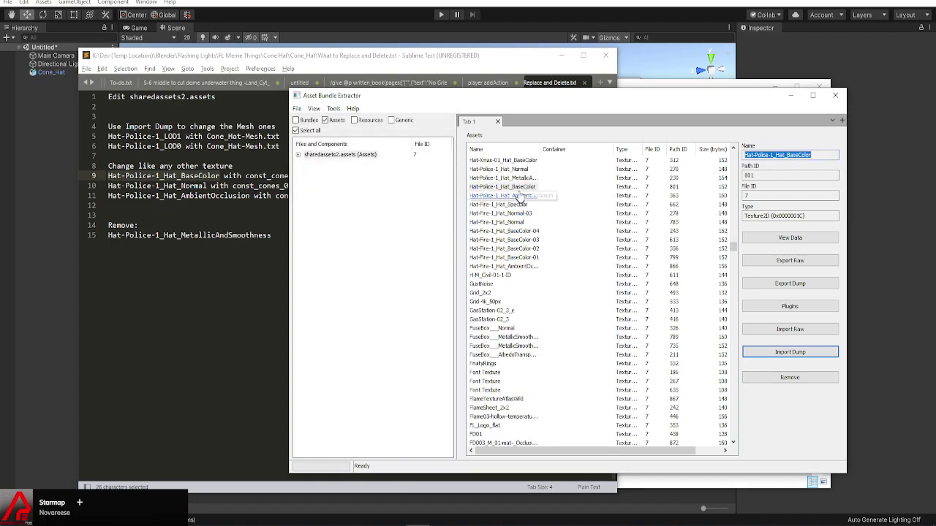
pyautogui.click(488, 187)
# Remove the Hat-Police-1_Hat_MetallicAndSmoothness texture from sharedassets2.assets and confirm the removal
pyautogui.scroll(1, 482, 192)
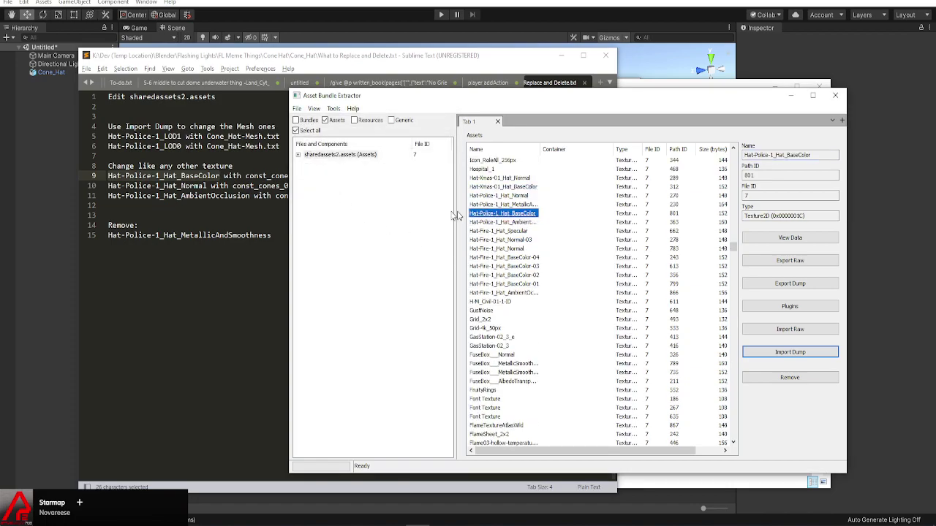
pyautogui.click(513, 205)
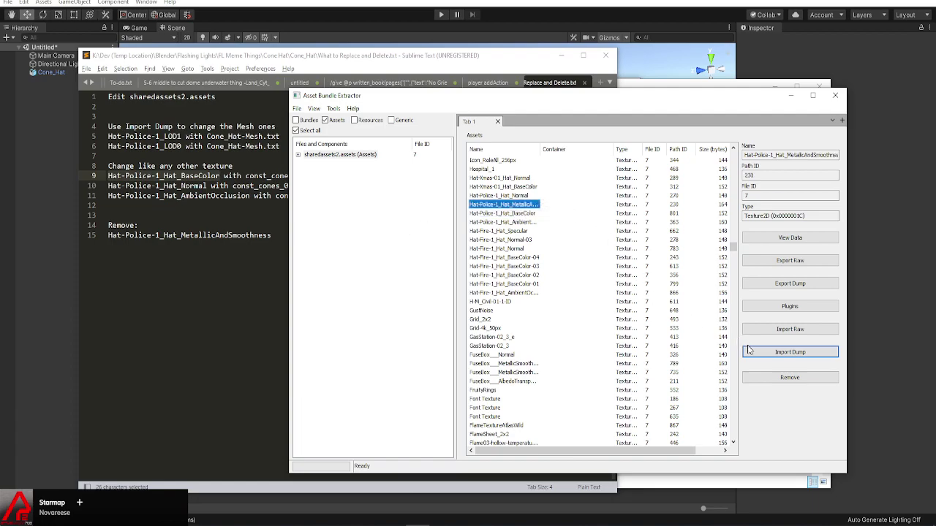
pyautogui.click(770, 379)
pyautogui.click(484, 296)
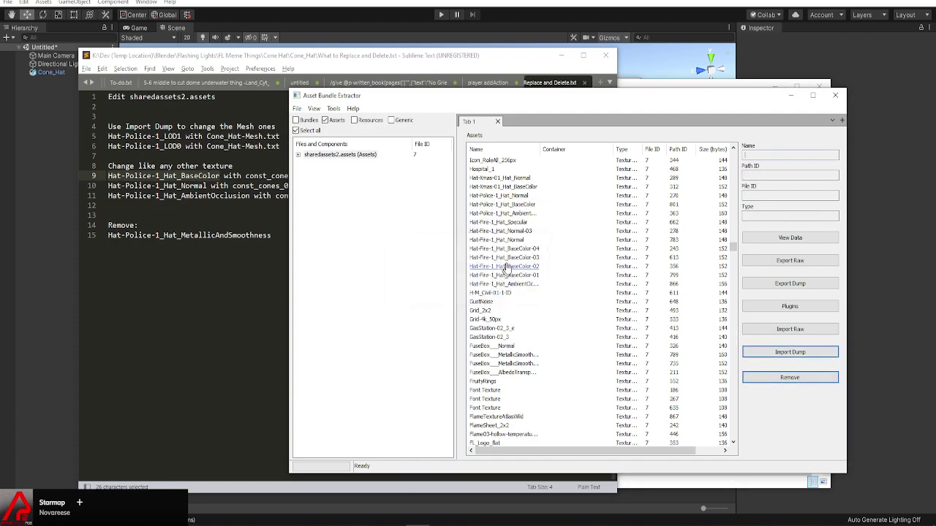
# Edit the Hat-Police-1_Hat_AmbientOcclusion texture with the texture plugin and load const_cones_01_AmbientOcclusion.png into it
pyautogui.click(527, 205)
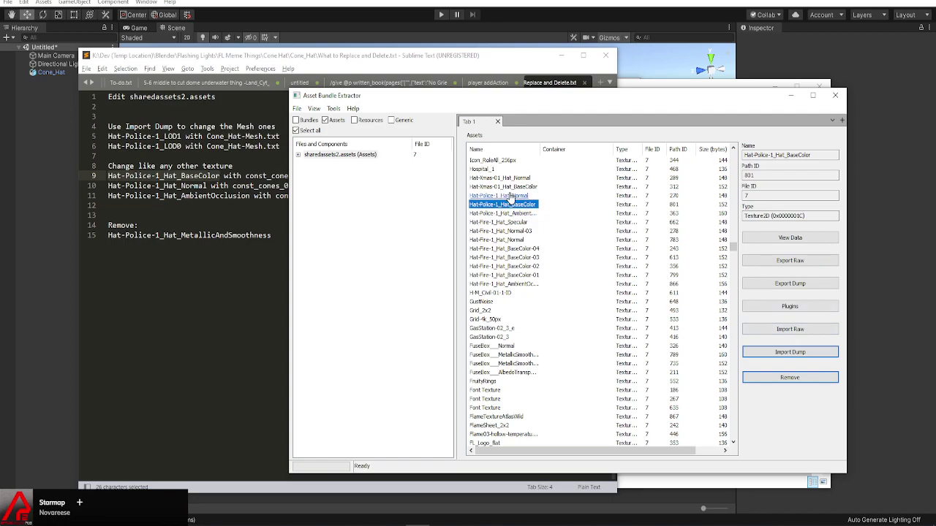
pyautogui.click(503, 213)
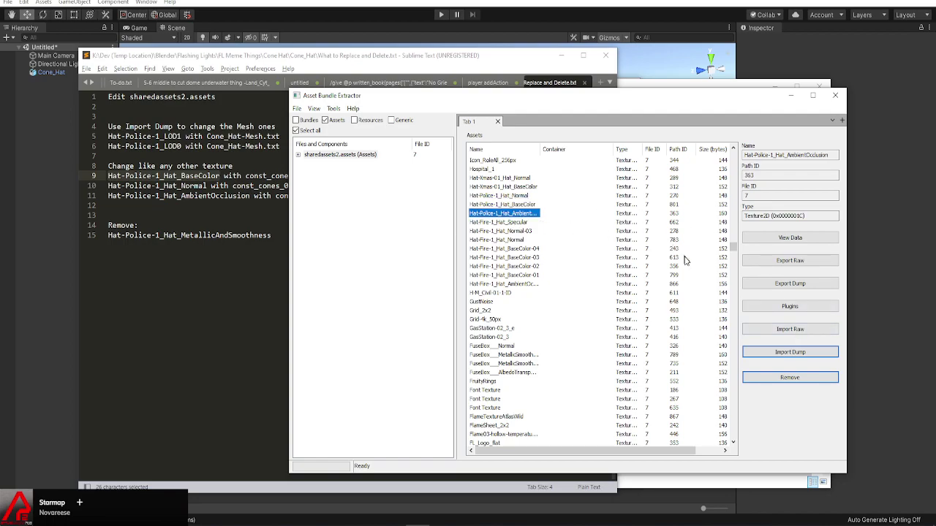
pyautogui.click(790, 306)
pyautogui.click(787, 340)
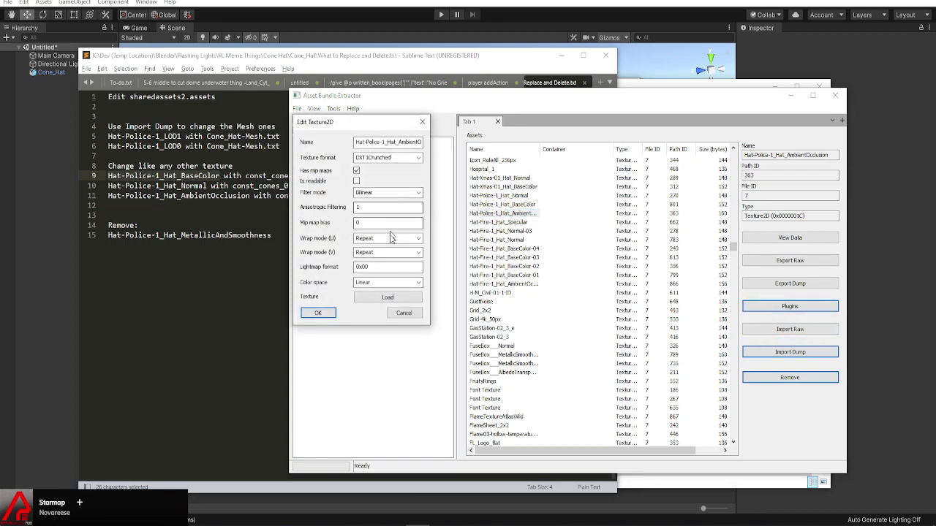
pyautogui.click(388, 297)
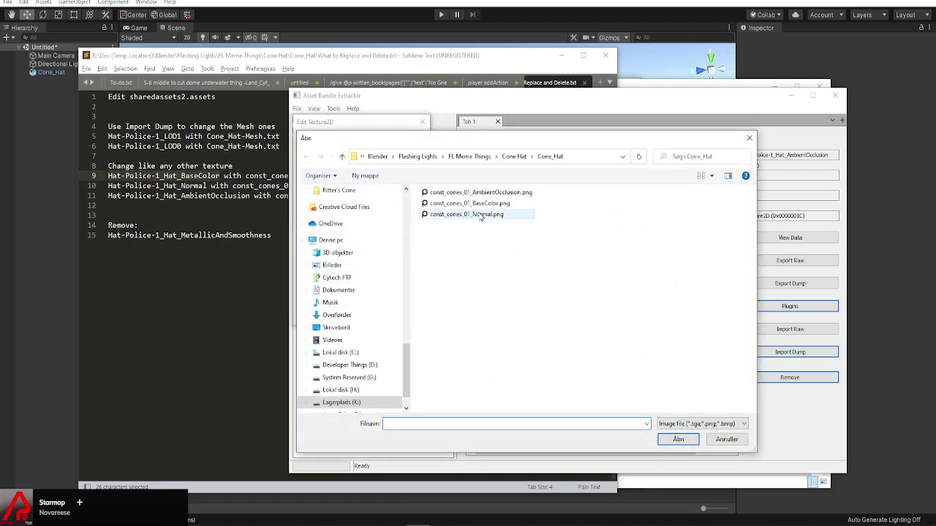
pyautogui.doubleClick(476, 192)
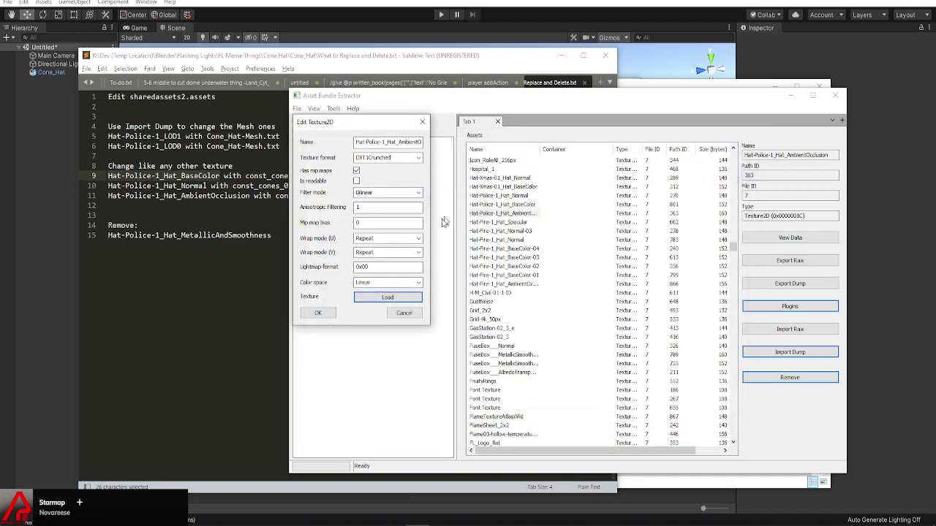
# Set the ambient occlusion texture's format to DXT1 and apply the edit, accepting the compression quality
pyautogui.click(420, 159)
pyautogui.scroll(5, 395, 219)
pyautogui.click(407, 170)
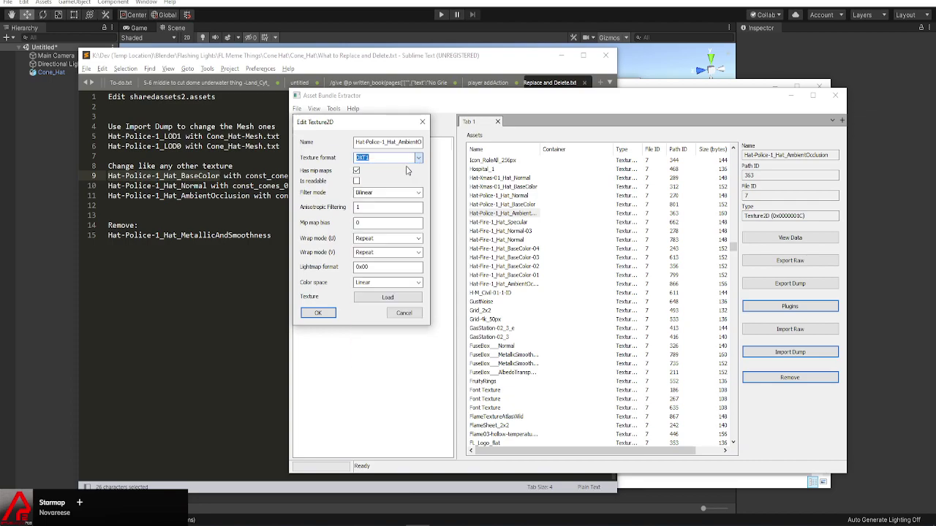
pyautogui.click(319, 313)
pyautogui.click(357, 173)
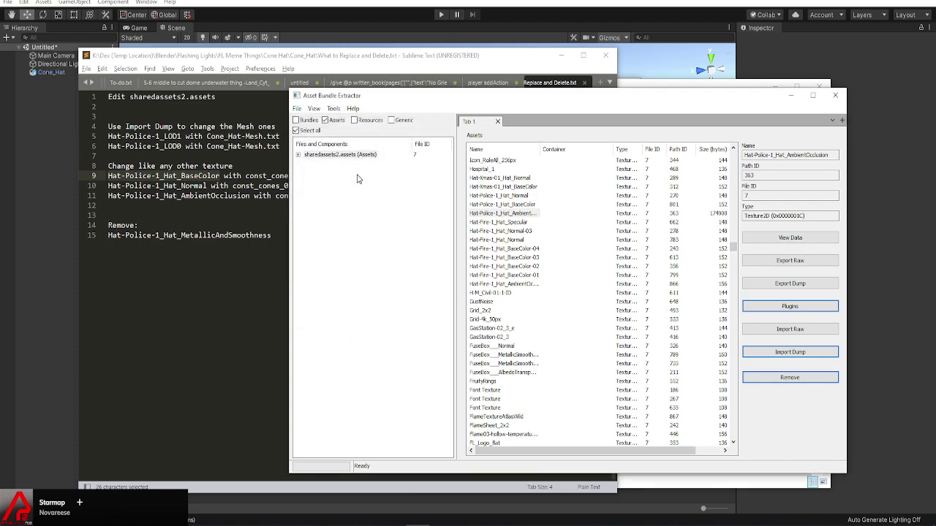
# Edit the Hat-Police-1_Hat_BaseColor texture with the texture plugin and load const_cones_01_BaseColor.png into it
pyautogui.click(501, 204)
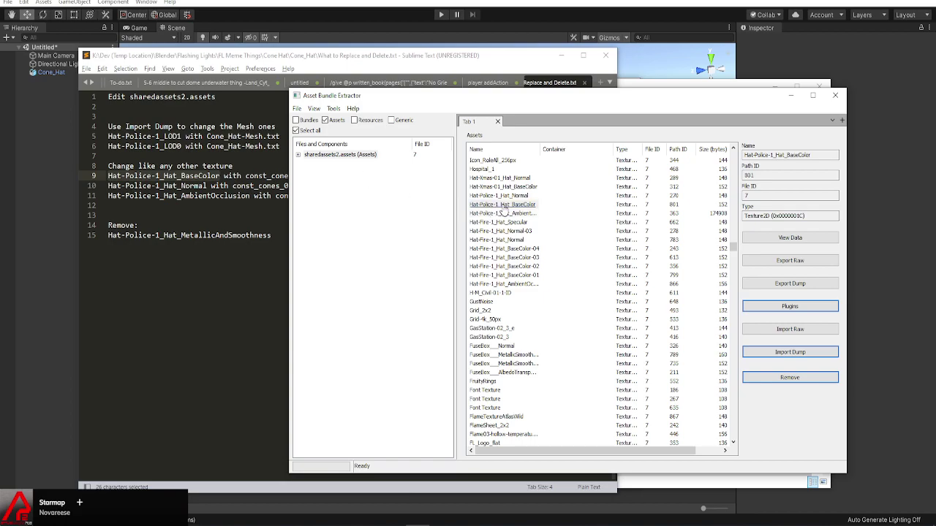
pyautogui.click(764, 310)
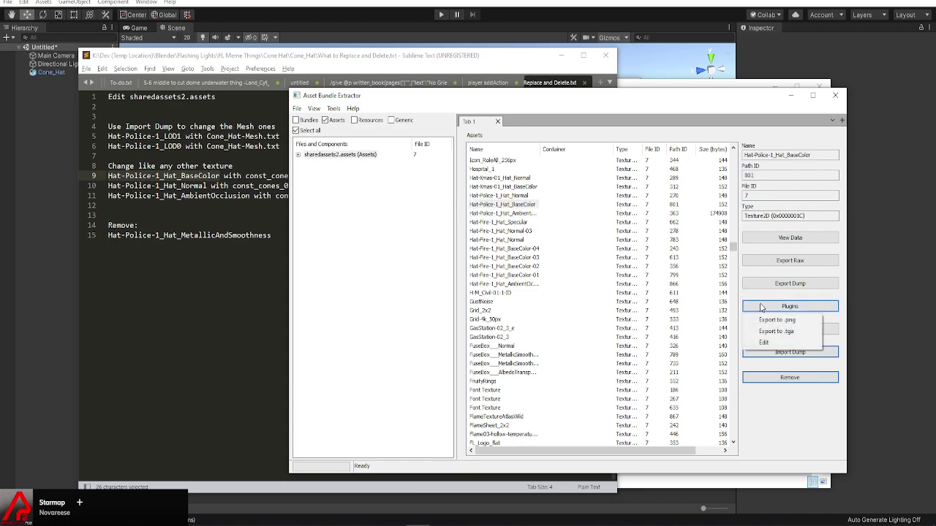
pyautogui.click(765, 343)
pyautogui.click(390, 296)
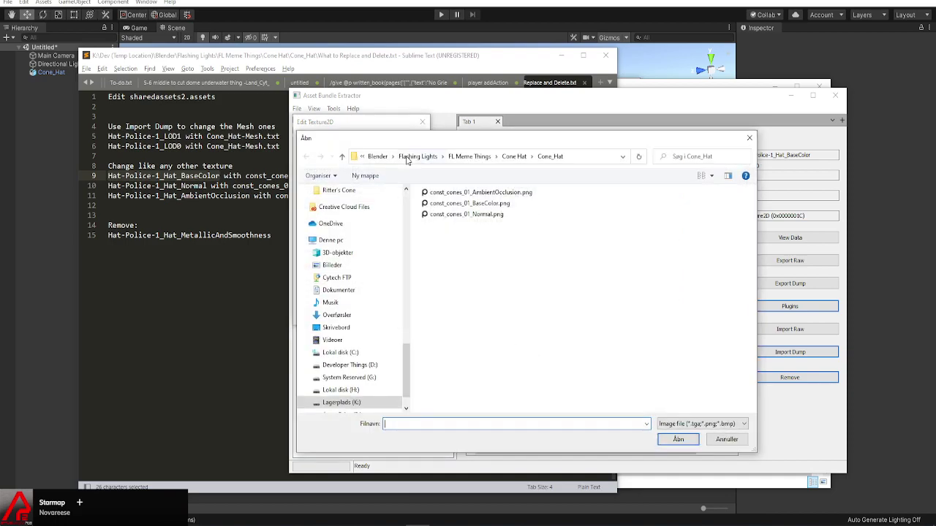
pyautogui.doubleClick(491, 207)
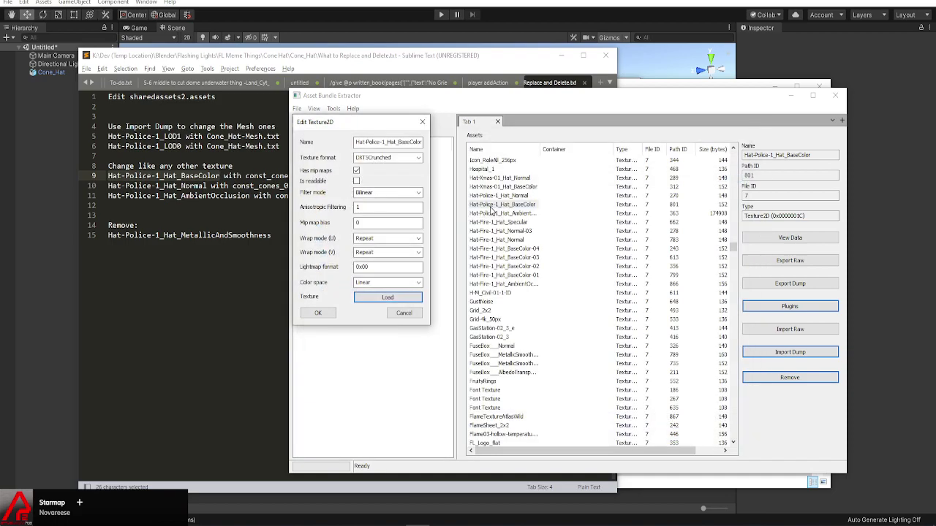
# Set the base color texture's format to DXT5 and apply the edit with Normal (multithread) quality
pyautogui.click(418, 160)
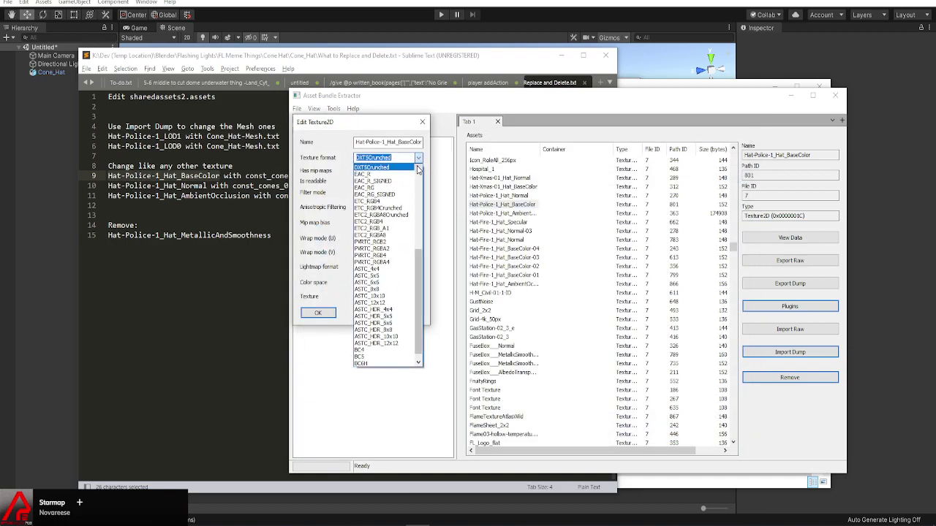
pyautogui.click(418, 169)
pyautogui.click(400, 168)
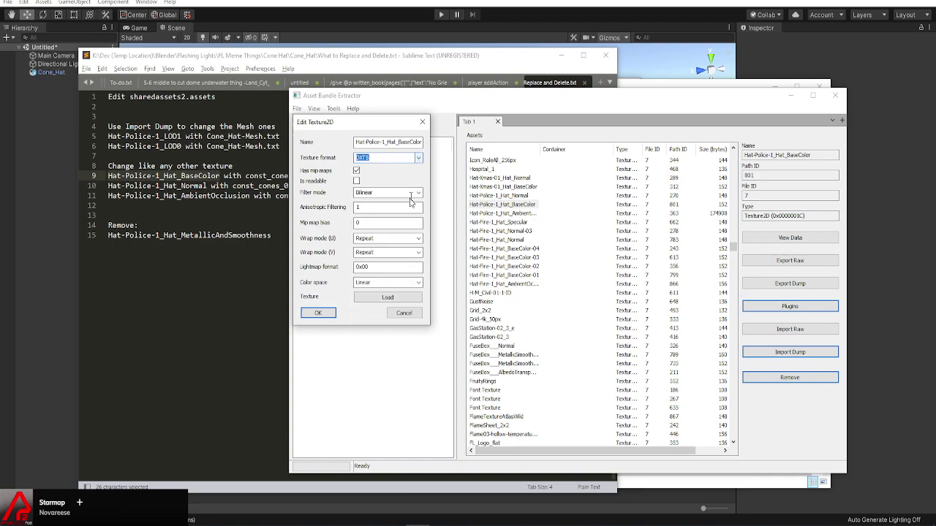
pyautogui.click(318, 313)
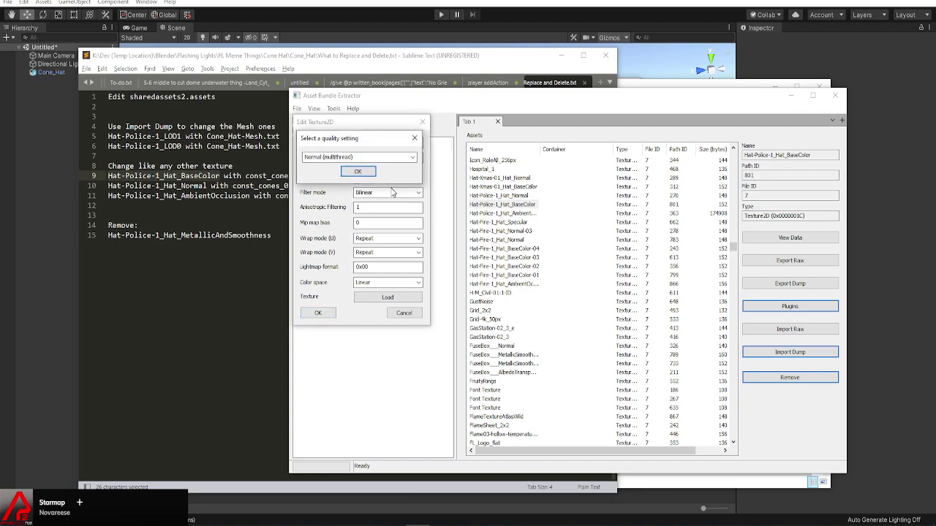
pyautogui.click(363, 176)
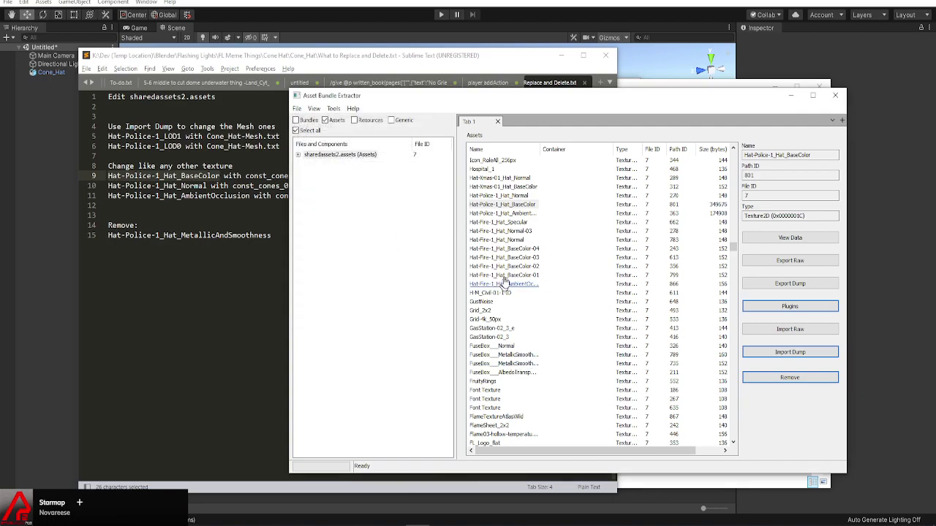
# Edit the Hat-Police-1_Hat_Normal texture with the texture plugin and load const_cones_01_Normal.png into it
pyautogui.click(517, 197)
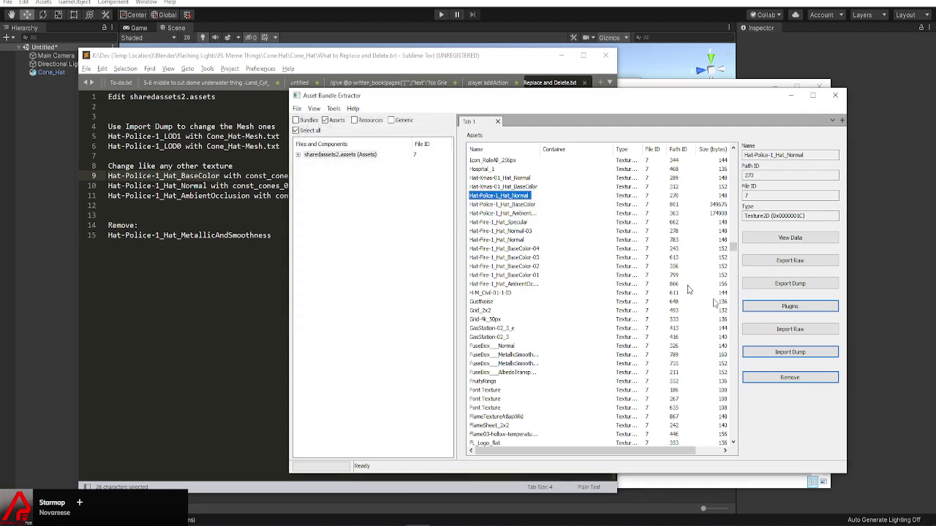
pyautogui.click(757, 311)
pyautogui.click(762, 343)
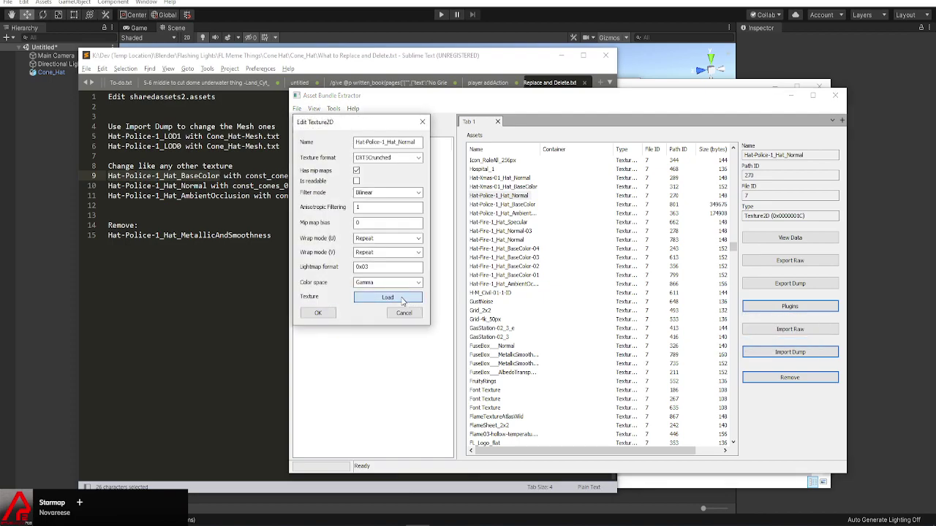
pyautogui.click(334, 298)
pyautogui.click(465, 214)
pyautogui.doubleClick(465, 215)
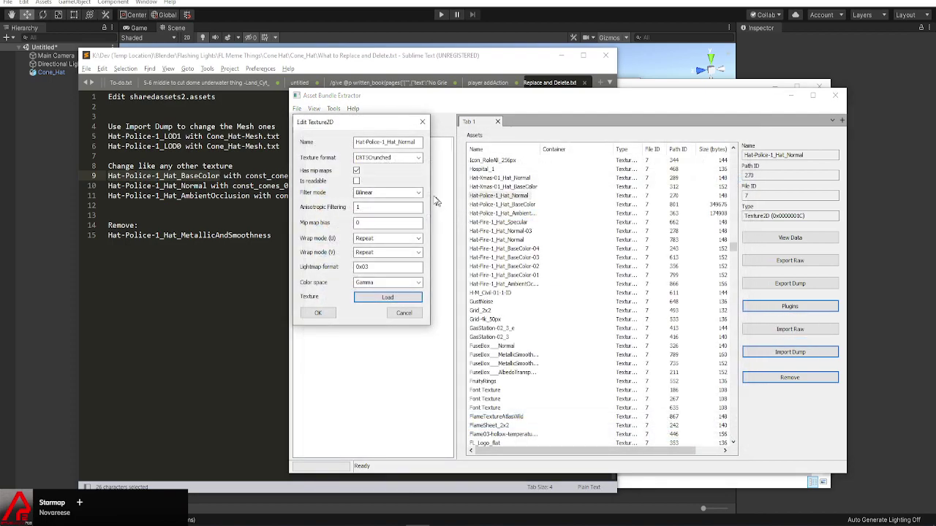
# Set the normal texture's format to DXT5 and apply the edit with Normal (multithread) quality
pyautogui.click(417, 158)
pyautogui.scroll(-3, 406, 172)
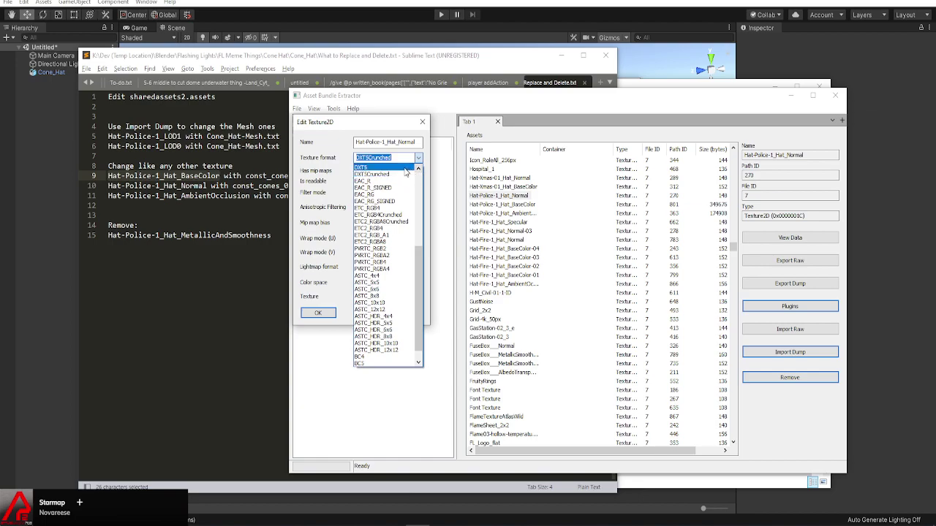
pyautogui.click(406, 169)
pyautogui.click(318, 313)
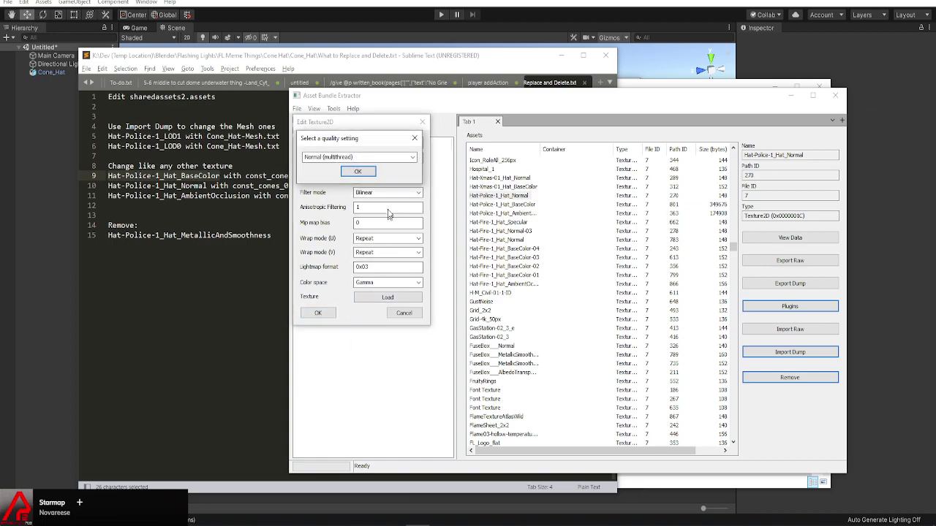
pyautogui.click(357, 171)
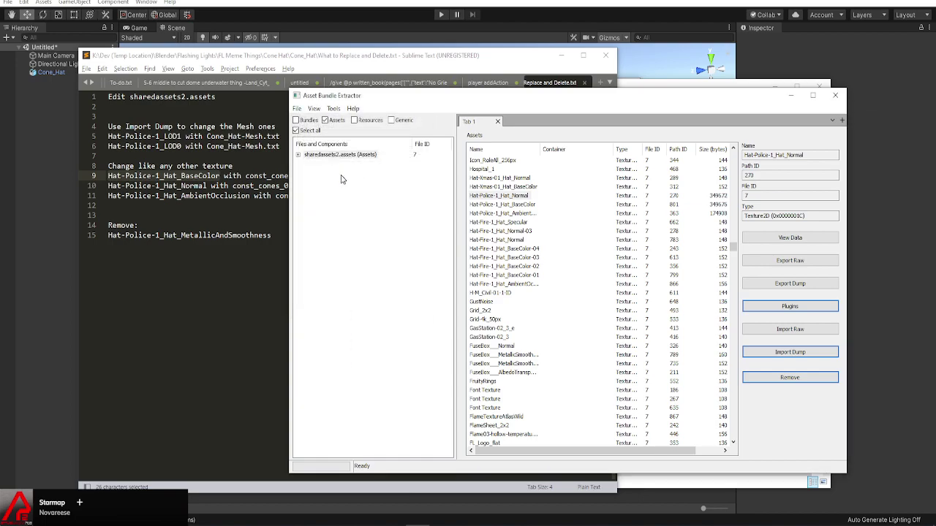
# Sort the asset list by modified status and start applying and saving all changes
pyautogui.moveTo(700, 150)
pyautogui.mouseDown()
pyautogui.moveTo(689, 147)
pyautogui.moveTo(699, 149)
pyautogui.mouseUp()
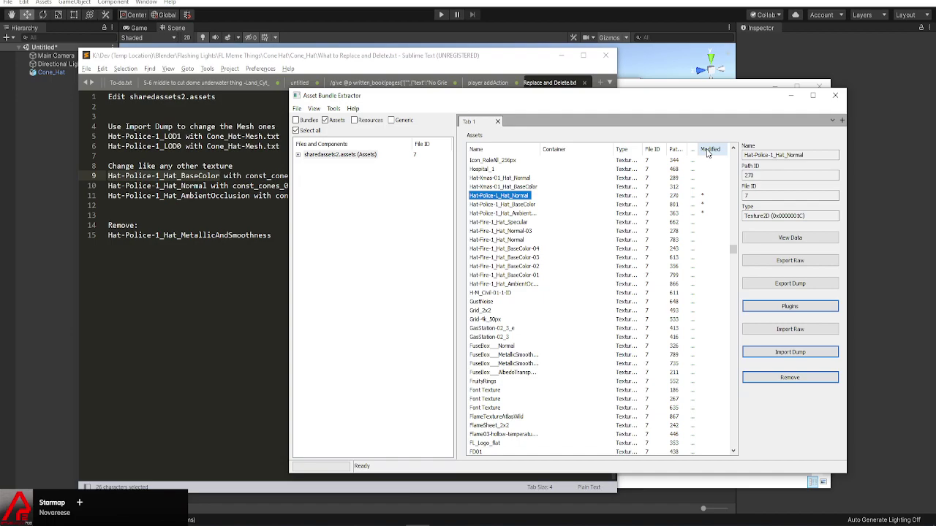
pyautogui.click(707, 149)
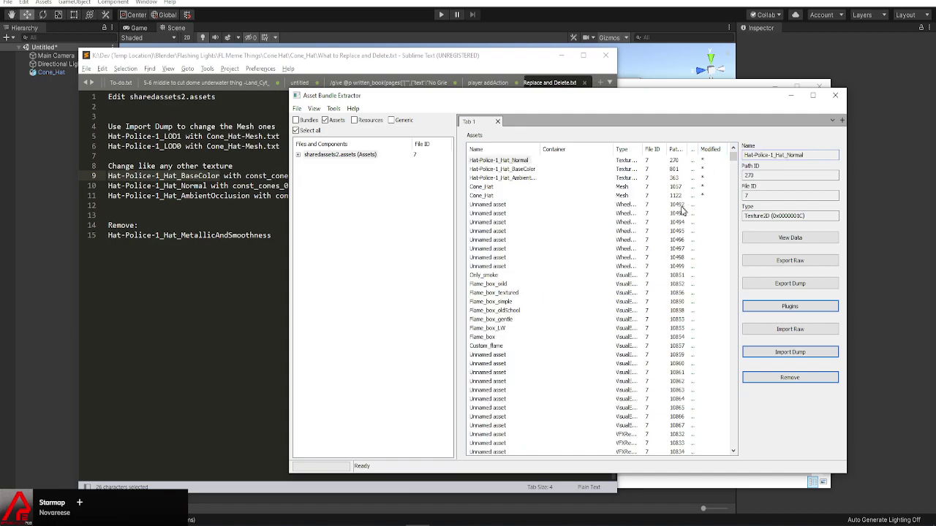
pyautogui.click(296, 109)
pyautogui.click(325, 178)
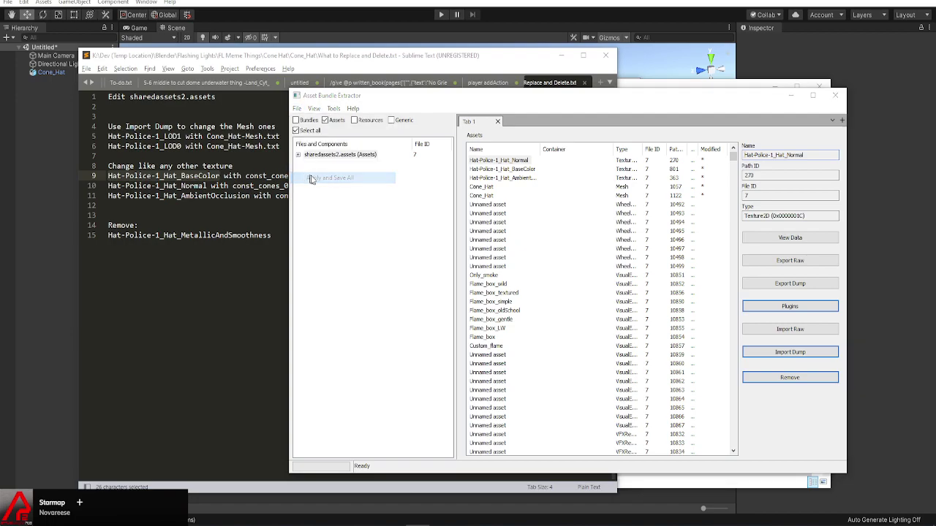
pyautogui.moveTo(401, 300); pyautogui.dragTo(401, 275)
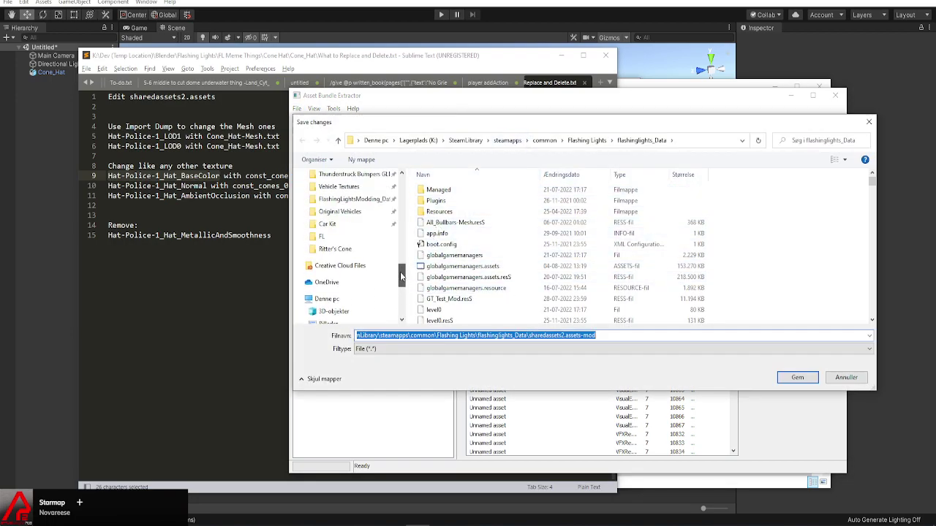
pyautogui.click(688, 142)
pyautogui.write('Hat-Police-1_Hat_BaseColor')
pyautogui.click(647, 82)
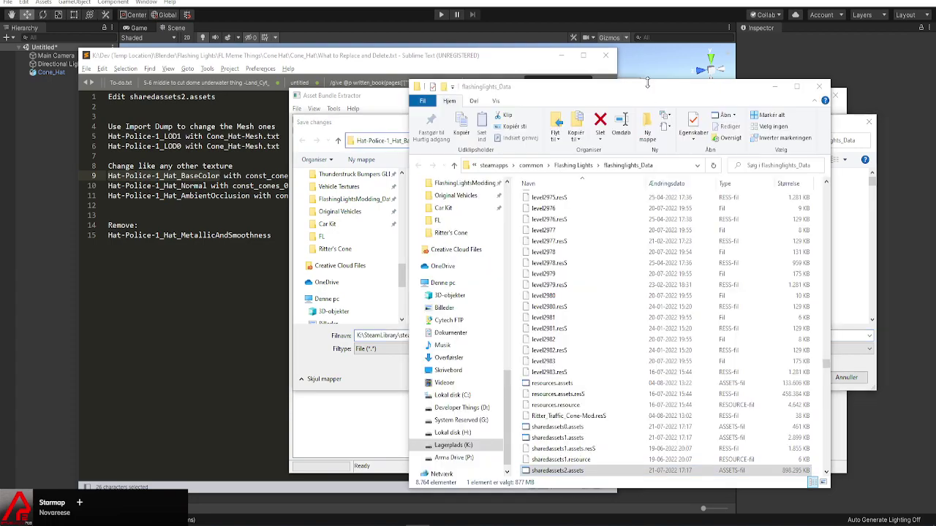
pyautogui.click(819, 87)
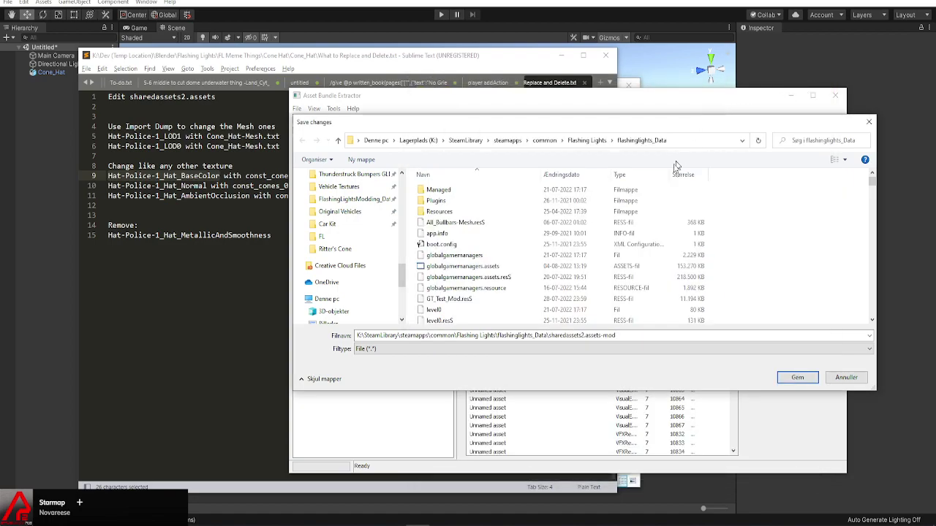
# Copy the path of the mod's Cone_Hat folder and use it as the location for saving the changes
pyautogui.click(130, 515)
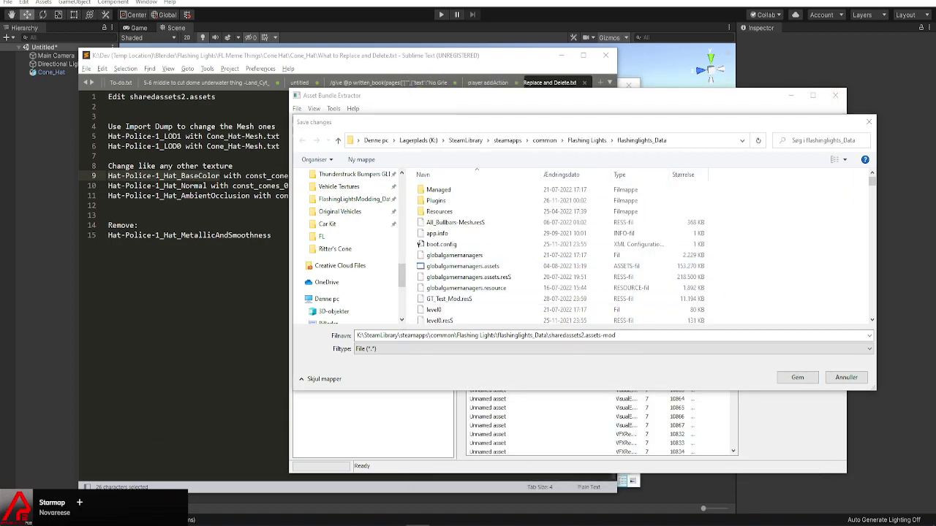
pyautogui.click(157, 477)
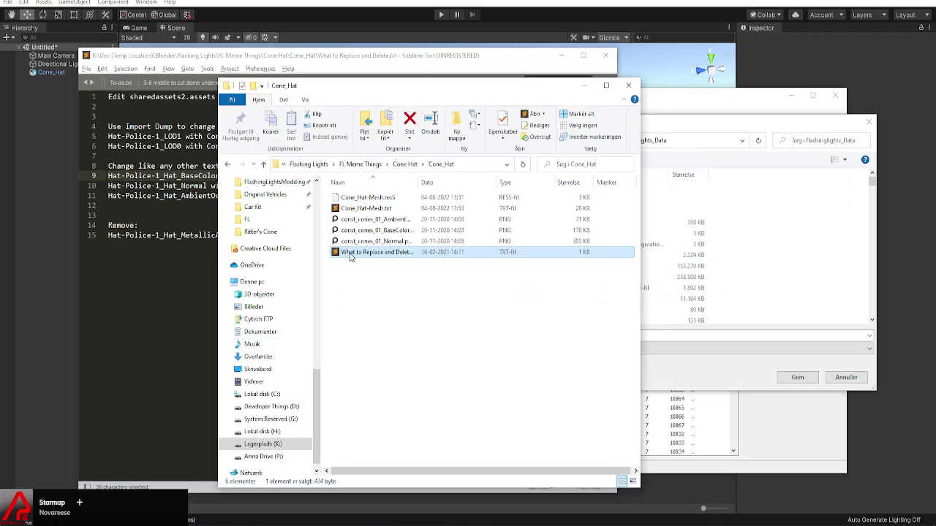
pyautogui.click(468, 163)
pyautogui.hotkey('ctrl', 'c')
pyautogui.click(678, 133)
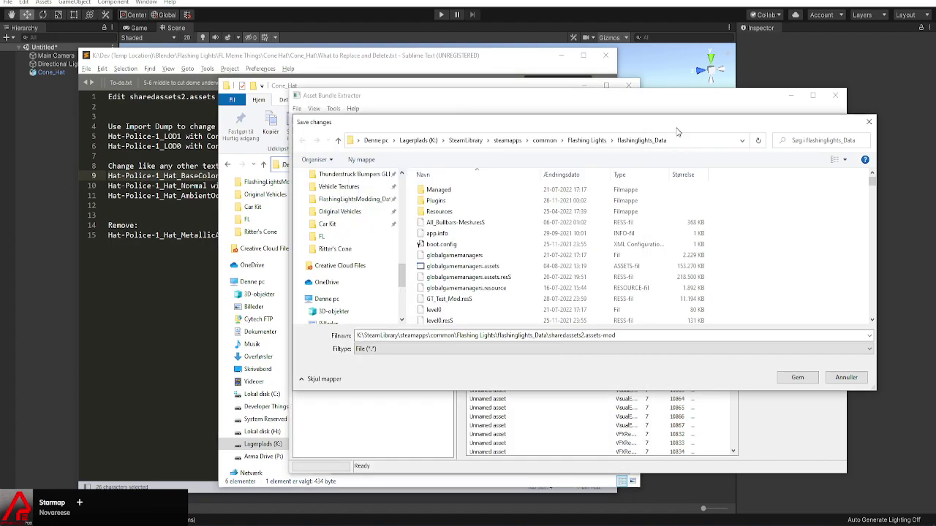
pyautogui.click(684, 141)
pyautogui.hotkey('ctrl', 'v')
pyautogui.press('Return')
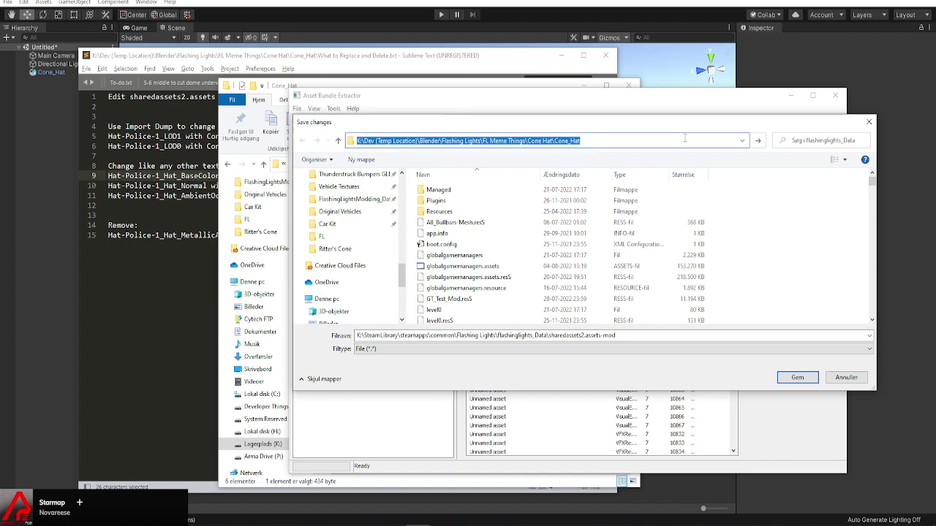
# Remove the -mod suffix so the file is named sharedassets2.assets, and save it
pyautogui.doubleClick(426, 335)
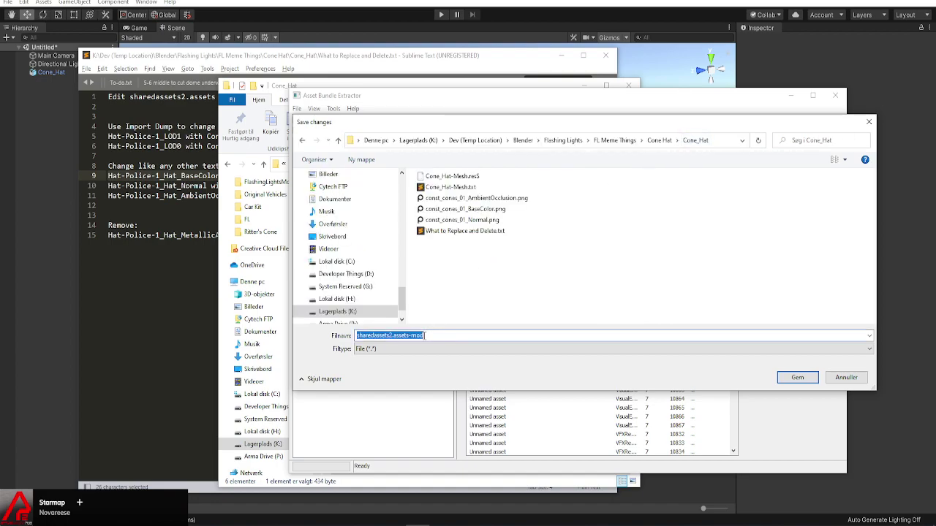
pyautogui.click(427, 335)
pyautogui.press('BackSpace')
pyautogui.press('BackSpace')
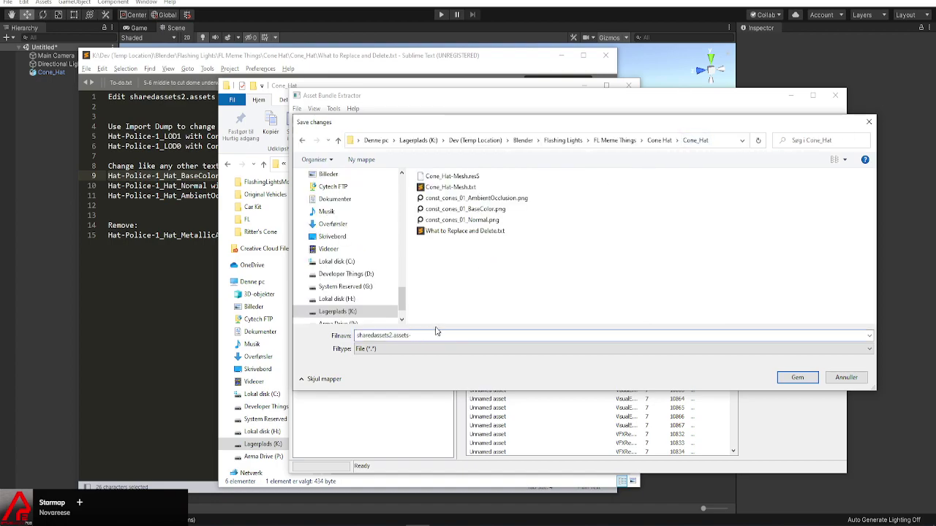
pyautogui.click(791, 379)
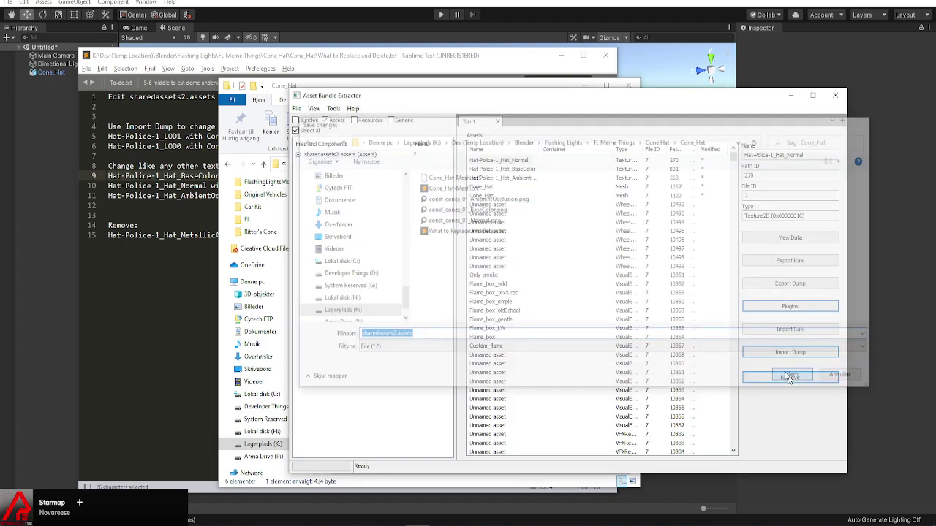
# Close the sharedassets2.assets file in the extractor and minimize the extractor window
pyautogui.moveTo(580, 107); pyautogui.dragTo(494, 108)
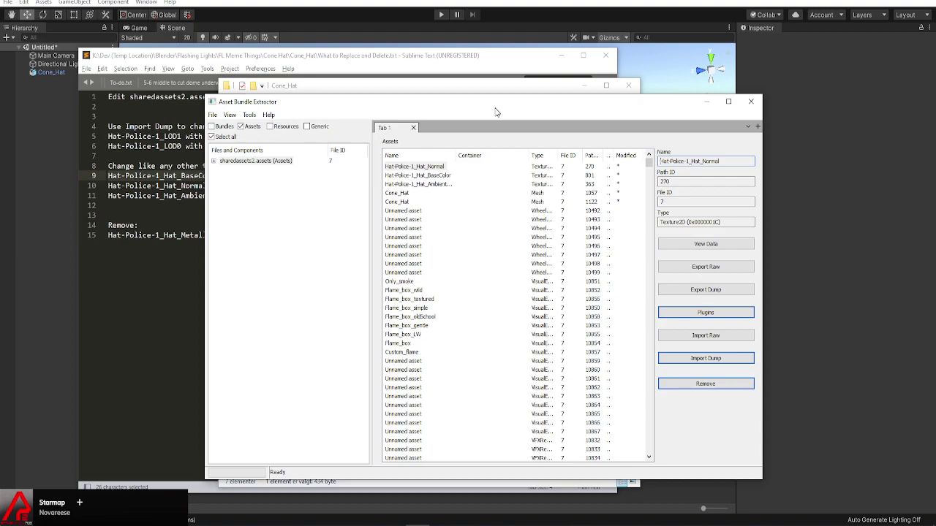
pyautogui.click(267, 161)
pyautogui.click(212, 114)
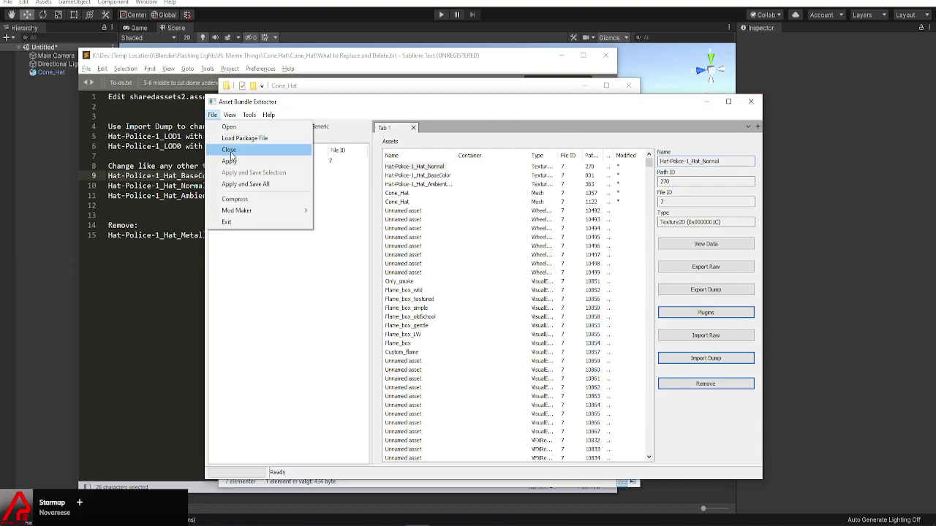
pyautogui.click(229, 151)
pyautogui.click(706, 101)
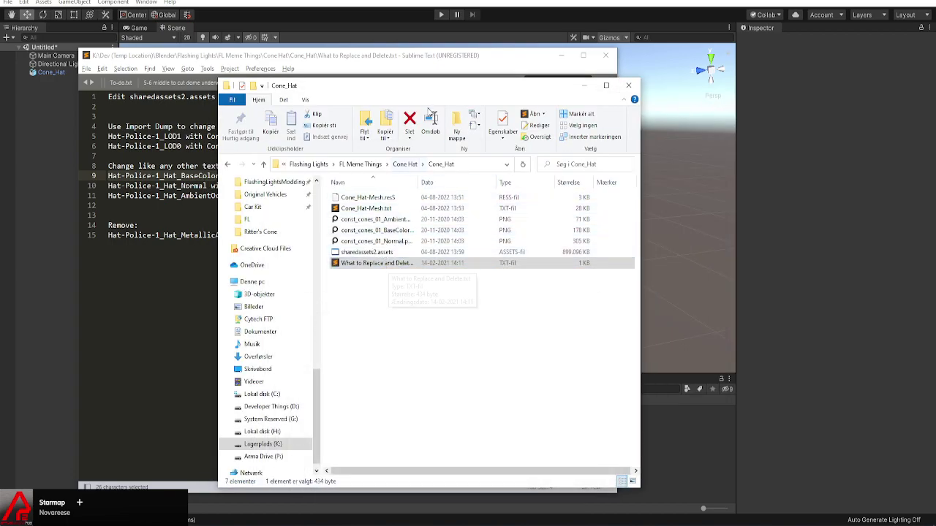
# Copy Cone_Hat-Mesh.resS and sharedassets2.assets from the Cone_Hat folder into flashinglights_Data, replacing the existing sharedassets2.assets
pyautogui.moveTo(438, 92); pyautogui.dragTo(471, 102)
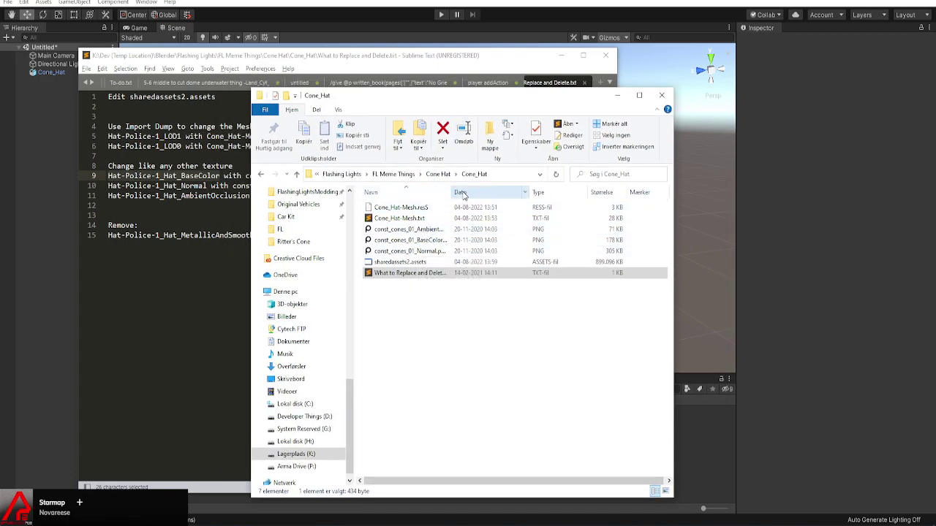
pyautogui.moveTo(452, 193); pyautogui.dragTo(496, 189)
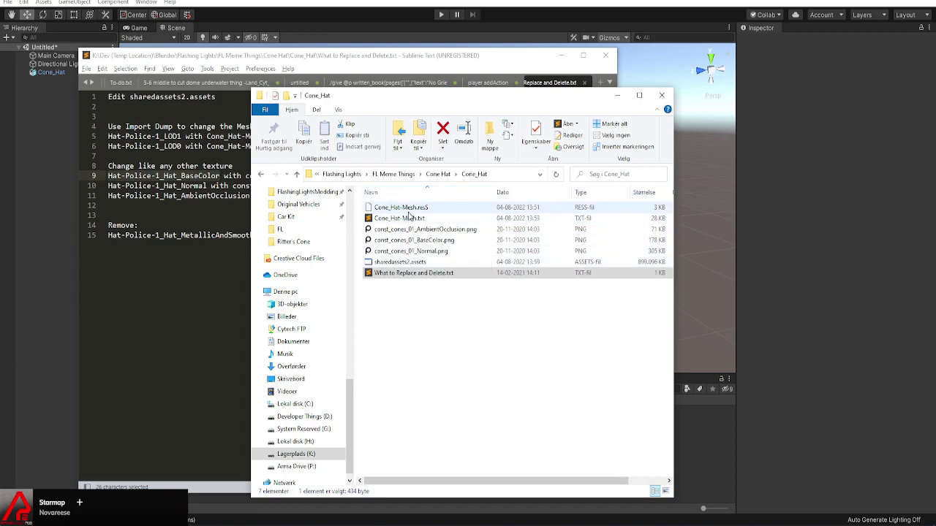
pyautogui.click(400, 210)
pyautogui.keyDown('ctrl'); pyautogui.click(406, 263); pyautogui.keyUp('ctrl')
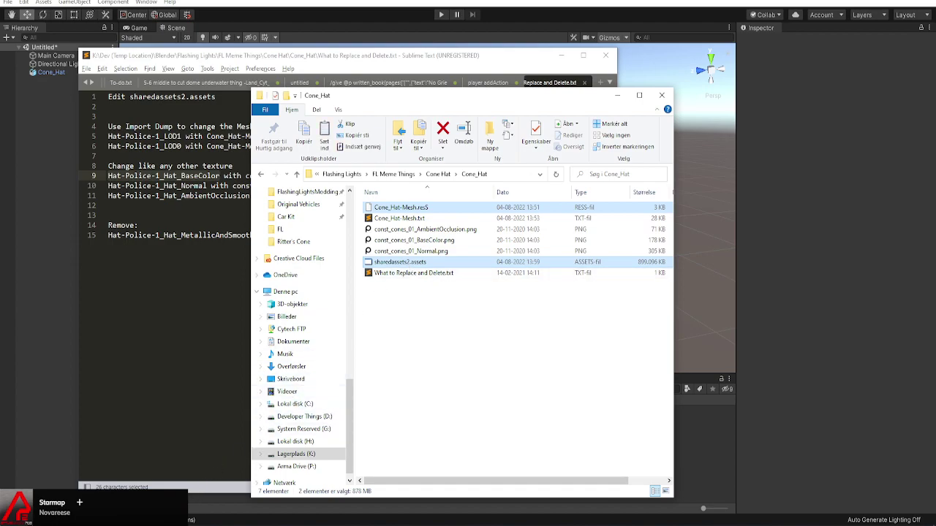
pyautogui.click(176, 504)
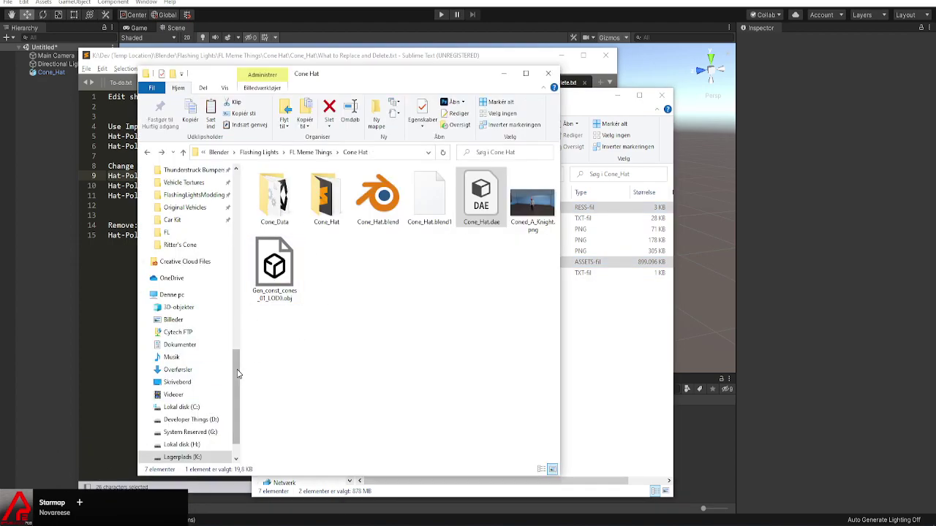
pyautogui.scroll(2, 232, 234)
pyautogui.click(228, 242)
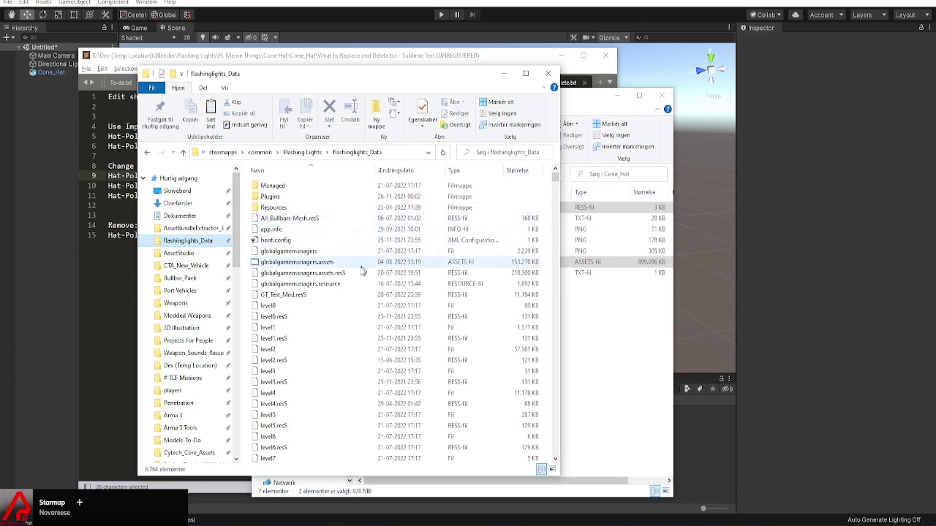
pyautogui.click(347, 290)
pyautogui.hotkey('ctrl', 'v')
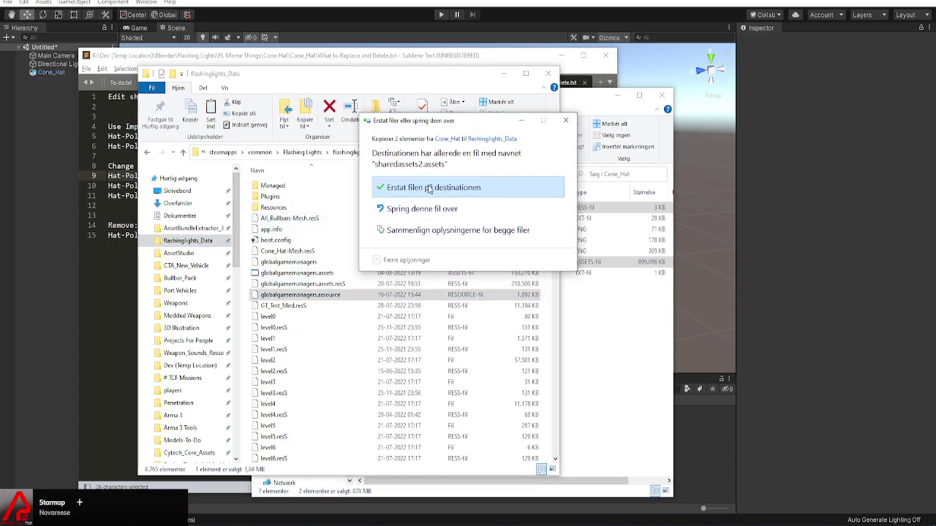
pyautogui.click(430, 188)
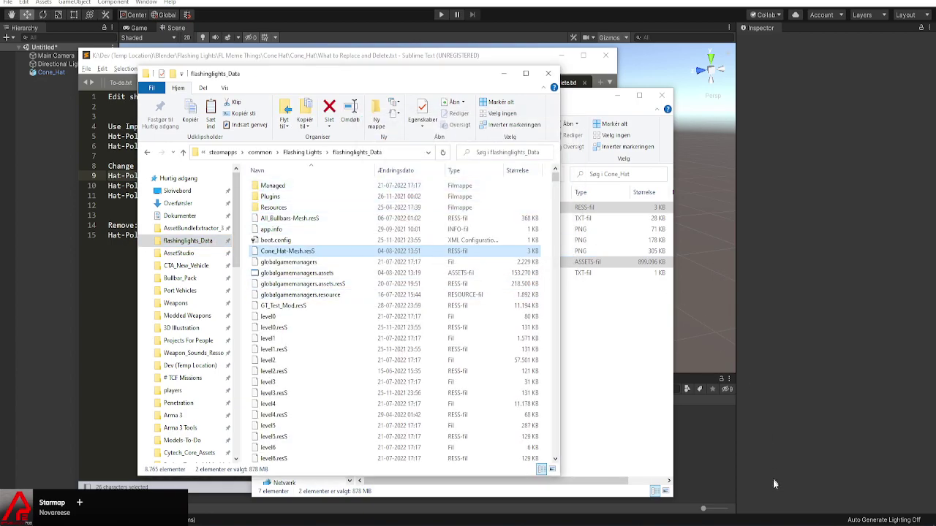
# Switch to Flashing Lights and start a singleplayer session, accepting the character without a hat
pyautogui.rightClick(812, 474)
pyautogui.press('Escape')
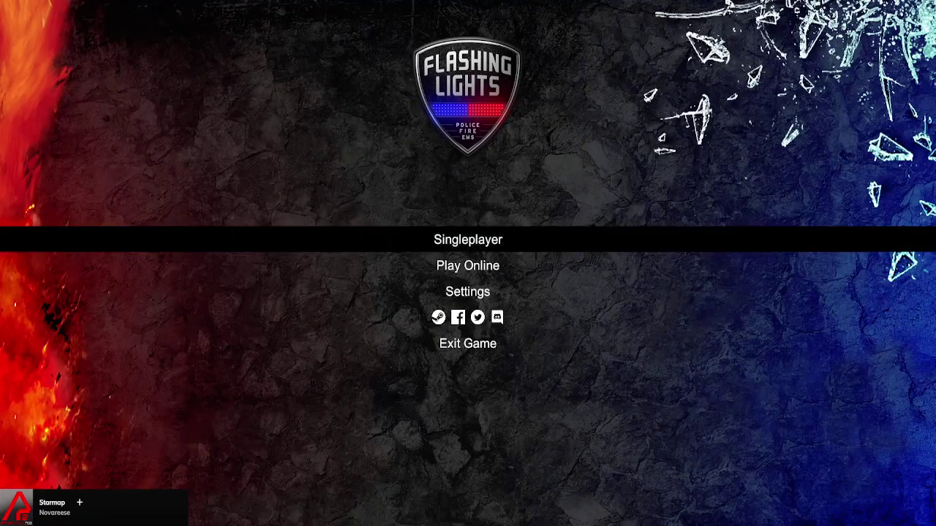
pyautogui.press('Return')
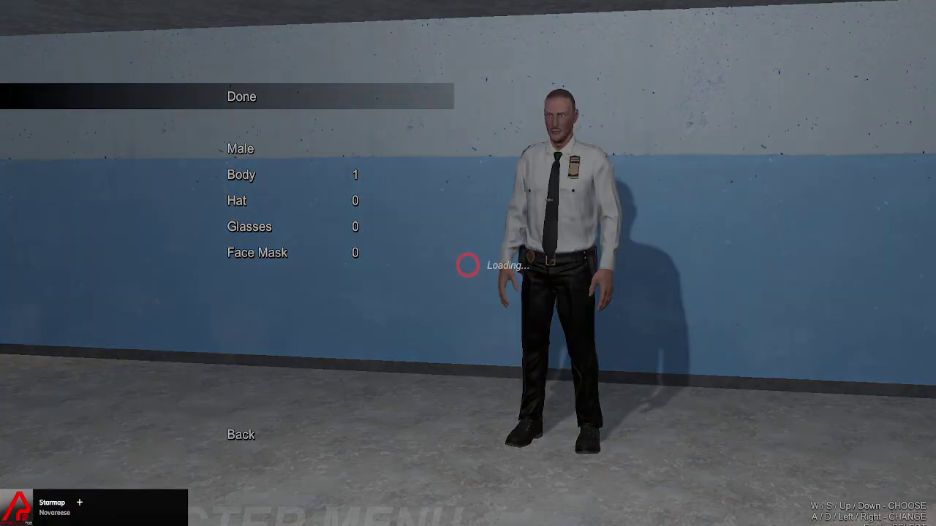
pyautogui.press('Return')
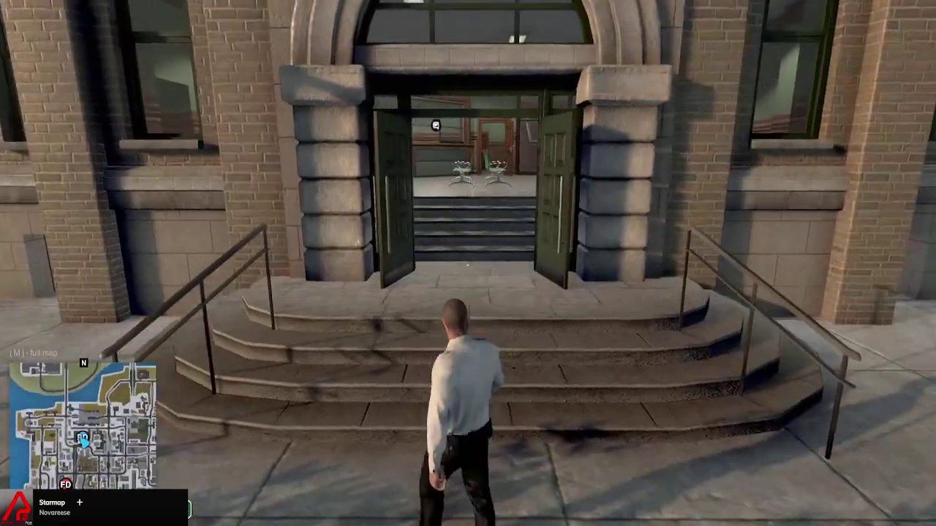
# Walk the character into the police station lobby and open the role selection menu
pyautogui.press('w')
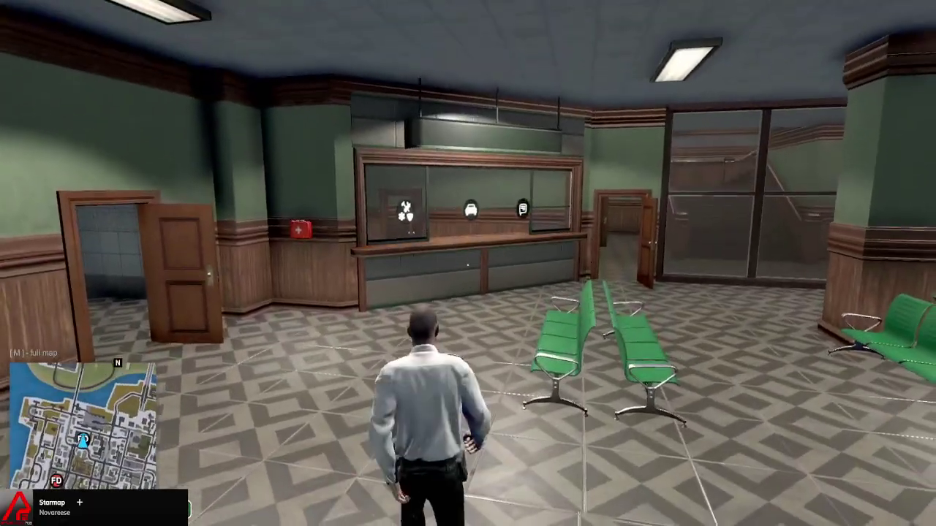
pyautogui.press('w')
pyautogui.press('e')
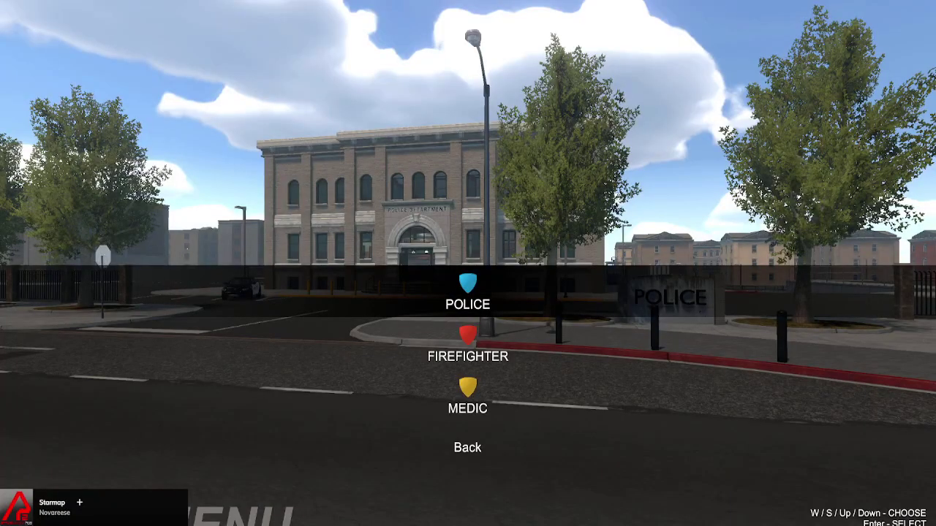
# Choose the Police role, set the male character's hat to 3 with body 1, and accept the appearance
pyautogui.press('Return')
pyautogui.press('Down')
pyautogui.press('Down')
pyautogui.press('Down')
pyautogui.press('Right')
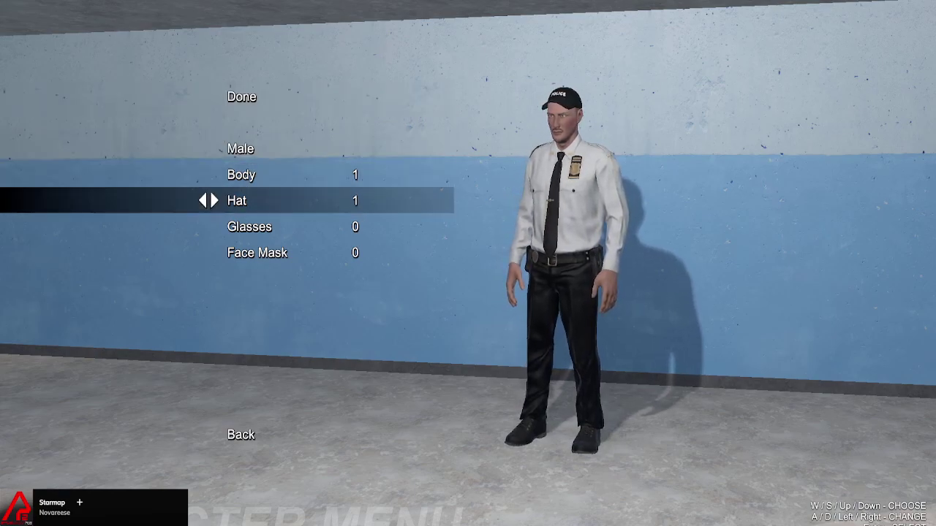
pyautogui.press('Right')
pyautogui.press('Right')
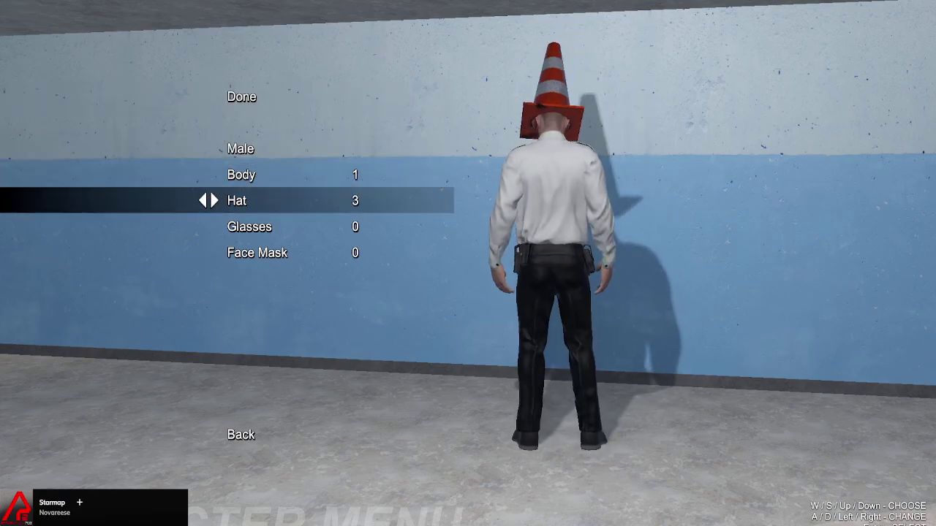
pyautogui.press('Up')
pyautogui.press('Up')
pyautogui.press('Up')
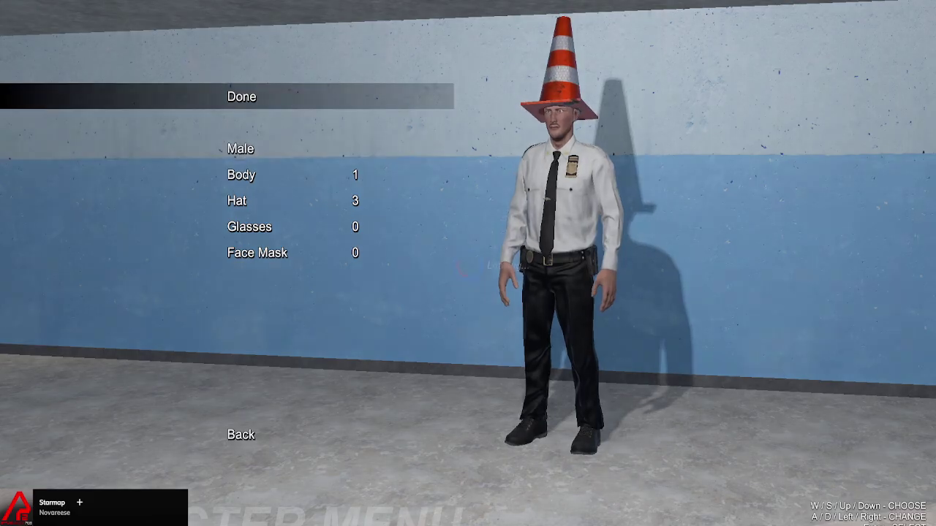
pyautogui.press('Return')
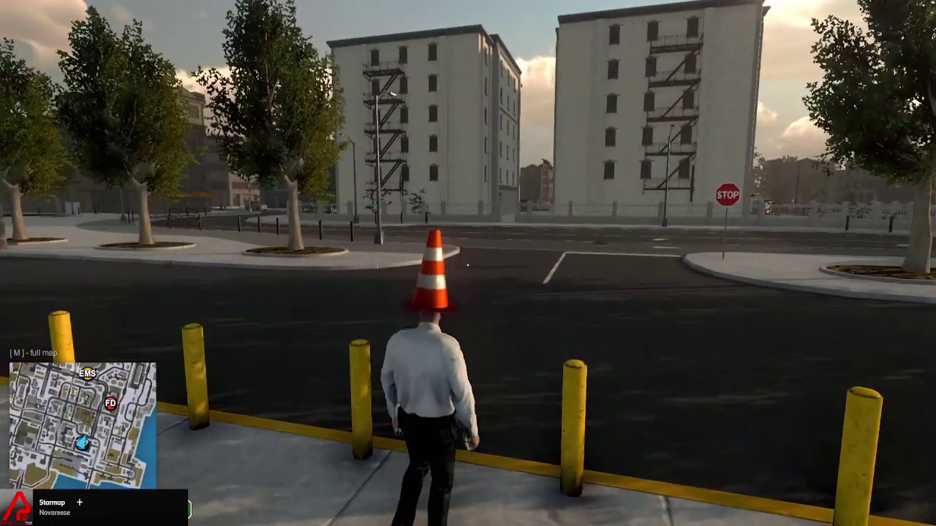
# Walk the character around outside the police station to the parked sheriff SUV and open its front door
pyautogui.press('w')
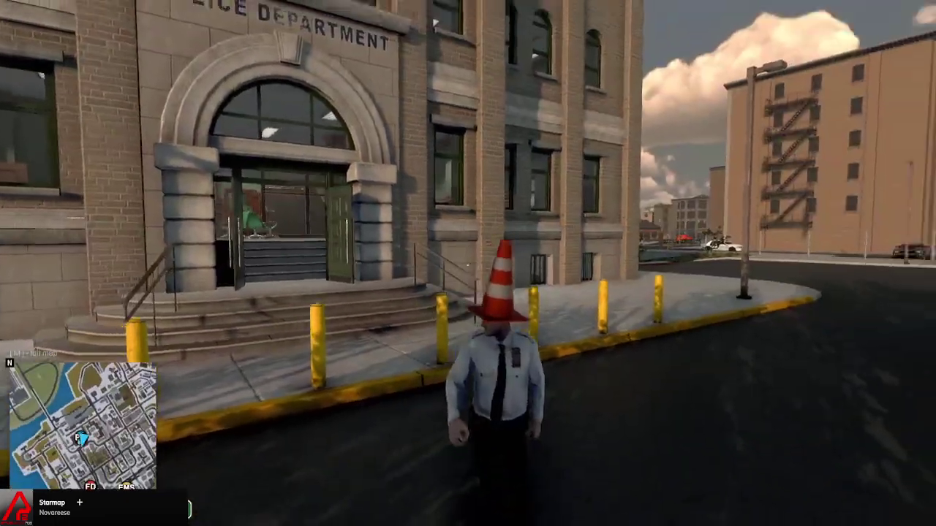
pyautogui.press('w')
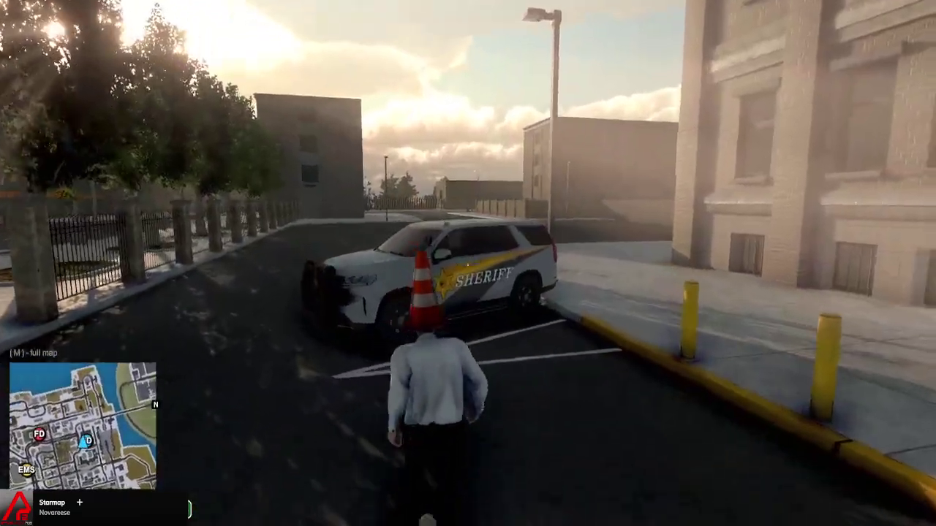
pyautogui.press('w')
pyautogui.click(468, 263)
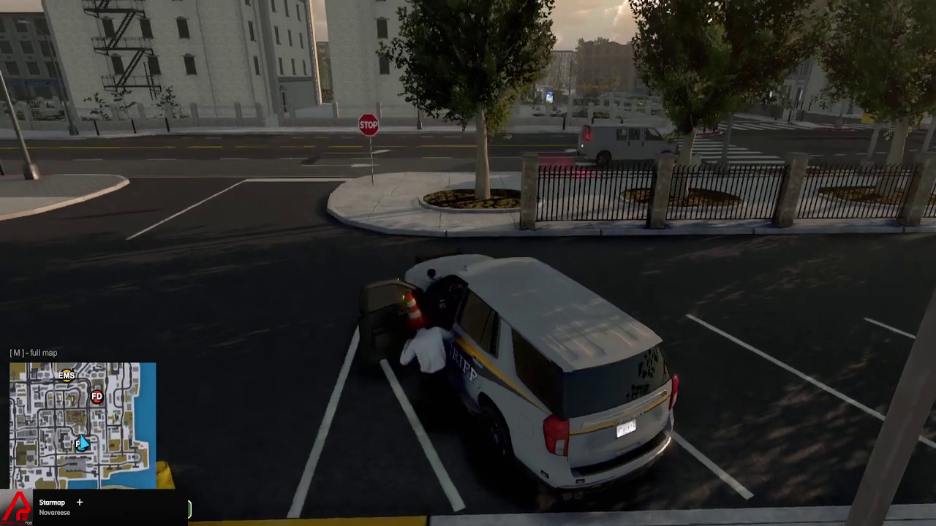
# Set the sandbox time of day to 10
pyautogui.press('F3')
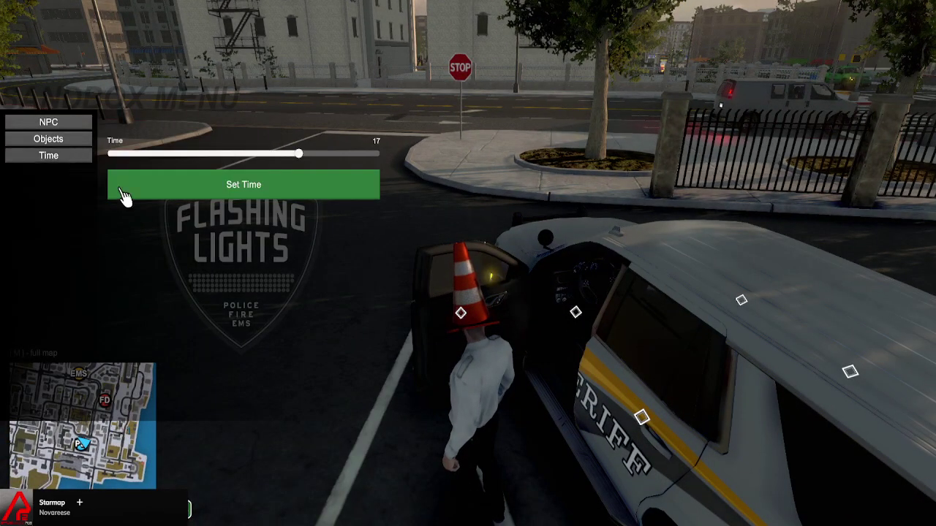
pyautogui.click(258, 185)
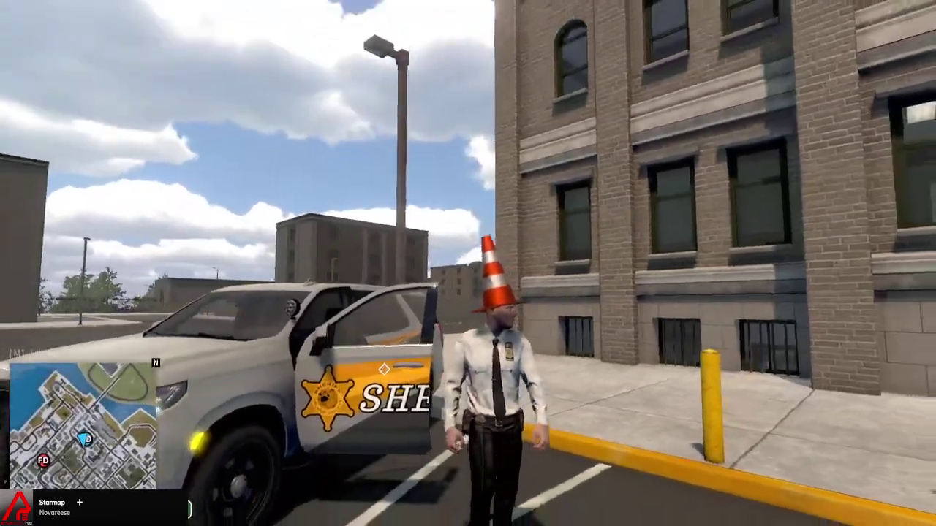
pyautogui.press('F3')
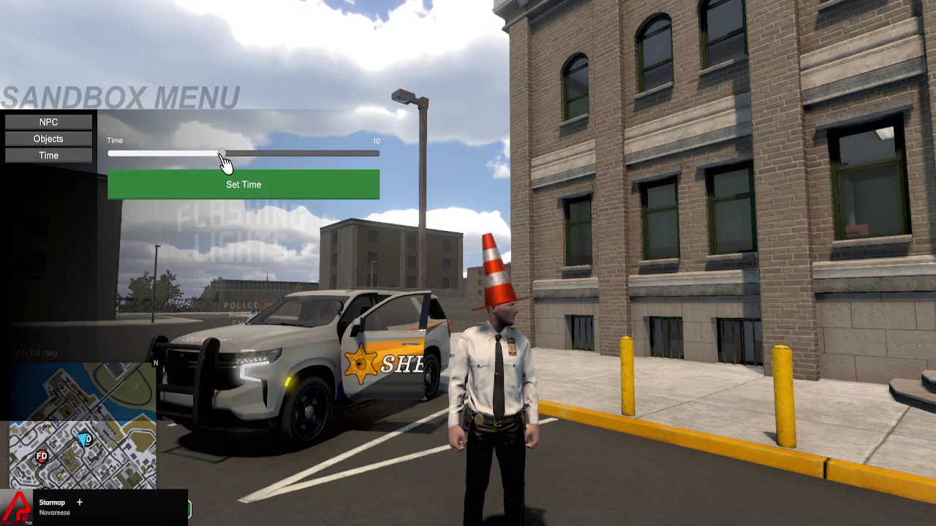
pyautogui.click(249, 187)
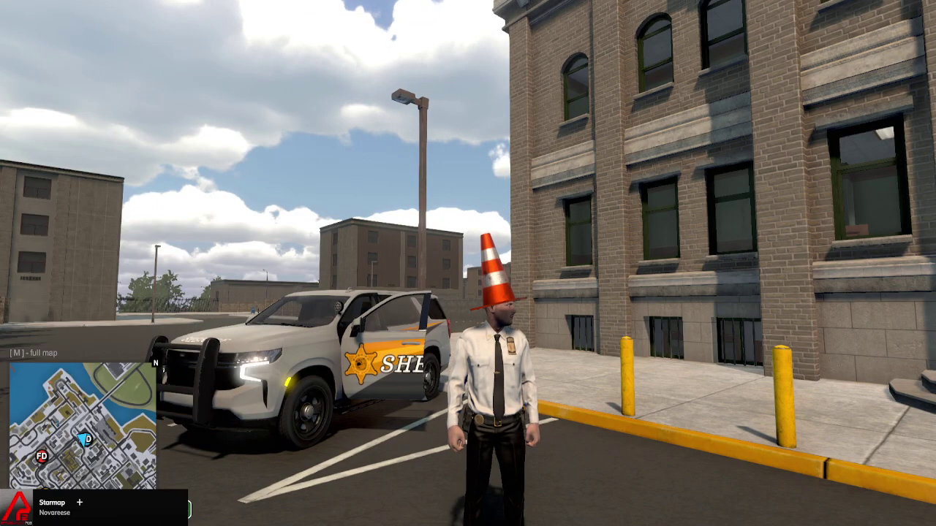
# Walk the character away from the sheriff SUV to examine the cone hat from several angles, and return to the desktop
pyautogui.press('w')
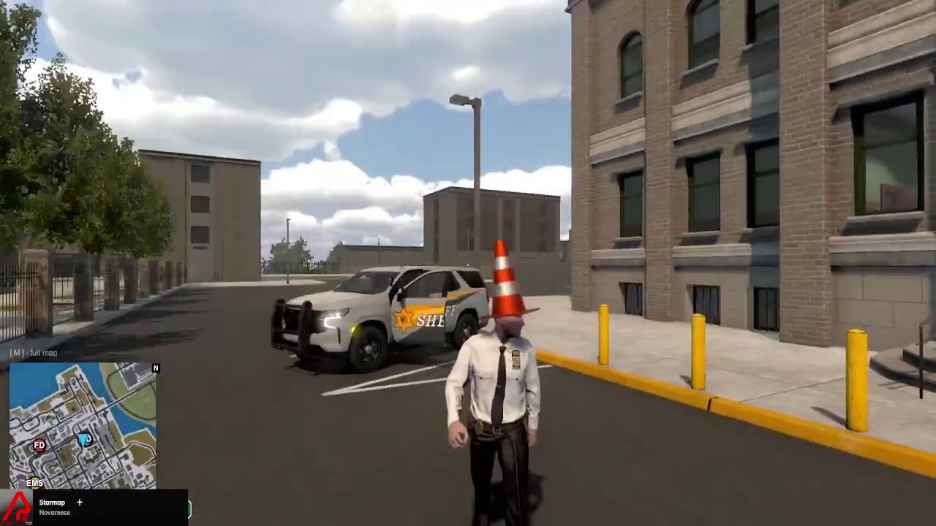
pyautogui.press('s')
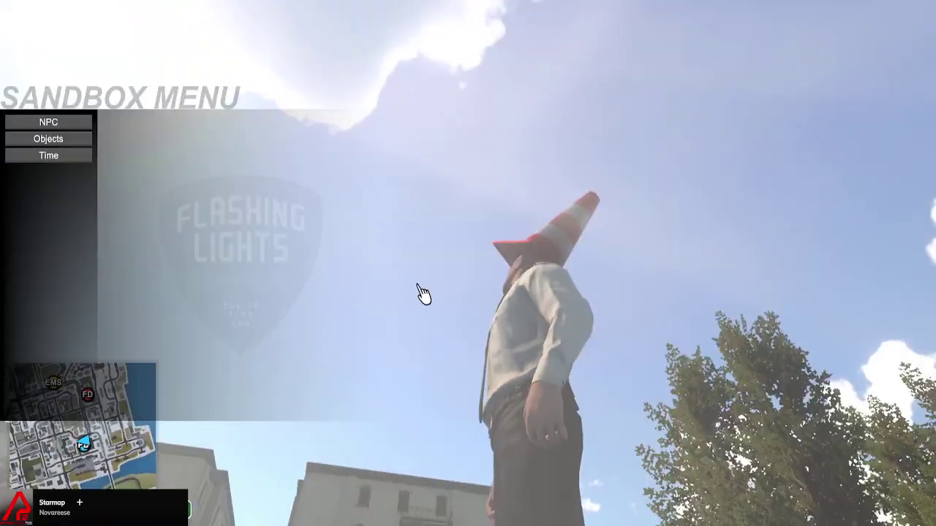
pyautogui.press('w')
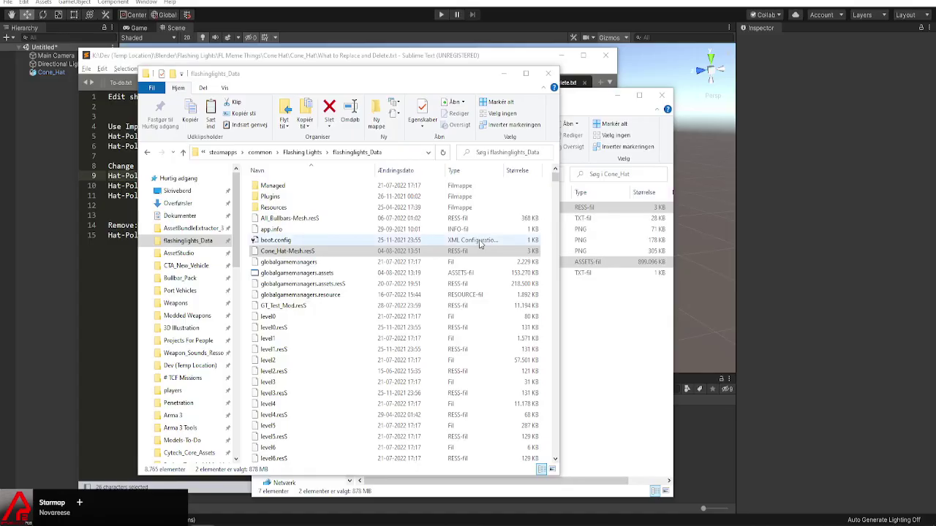
# Close the flashinglights_Data window and delete sharedassets2.assets from the Cone_Hat folder
pyautogui.click(545, 75)
pyautogui.click(386, 263)
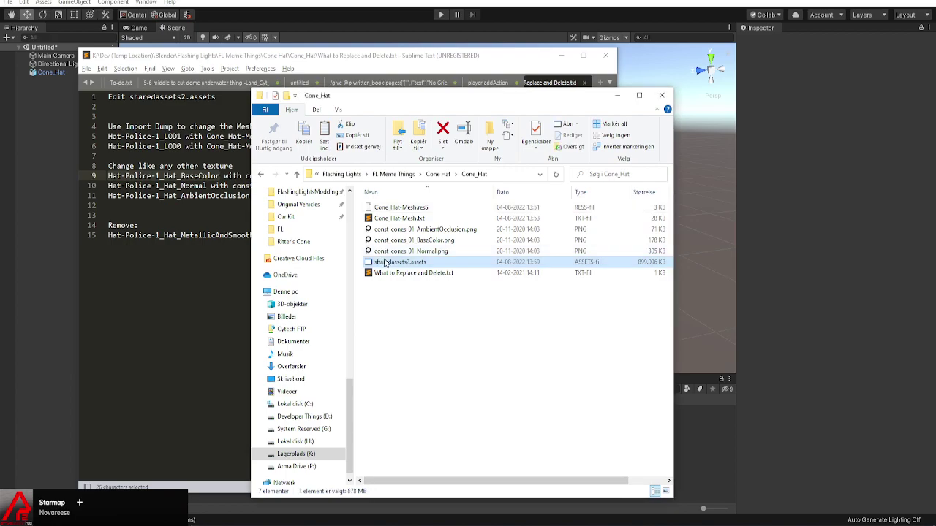
pyautogui.press('Delete')
pyautogui.moveTo(452, 102); pyautogui.dragTo(490, 104)
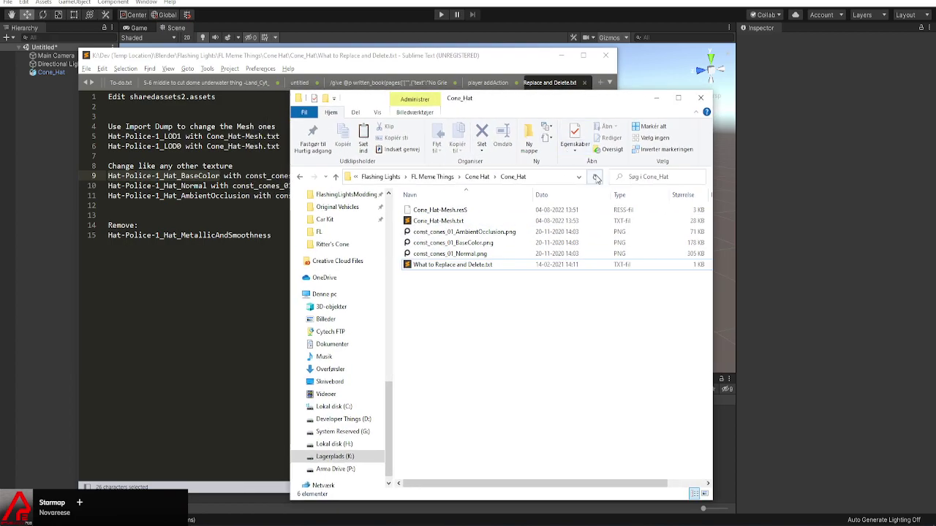
# Open What to Replace and Delete.txt, save and close it, and minimize the text editor
pyautogui.click(432, 268)
pyautogui.doubleClick(432, 270)
pyautogui.click(233, 196)
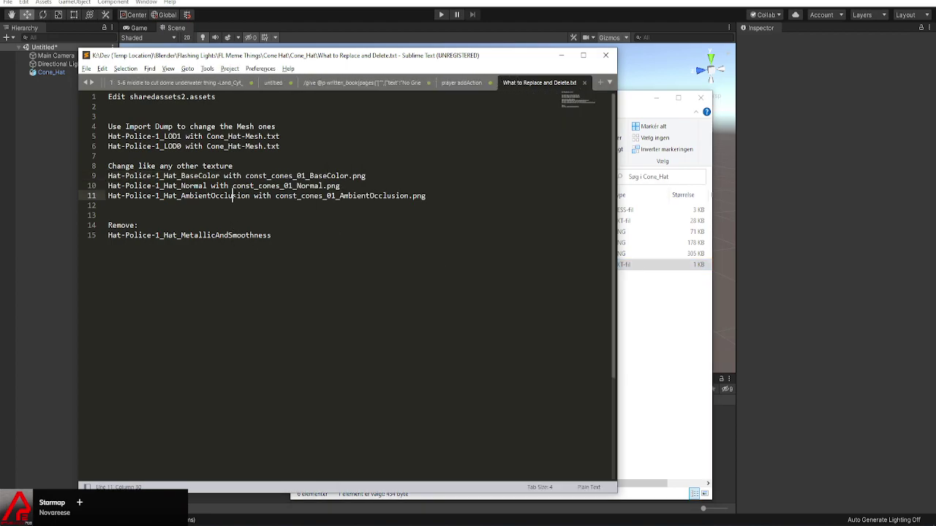
pyautogui.click(584, 83)
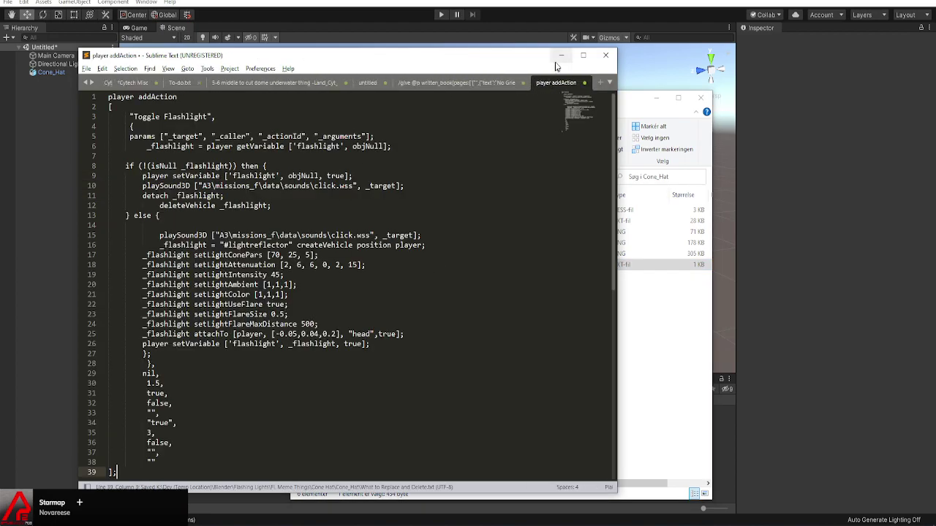
pyautogui.click(561, 55)
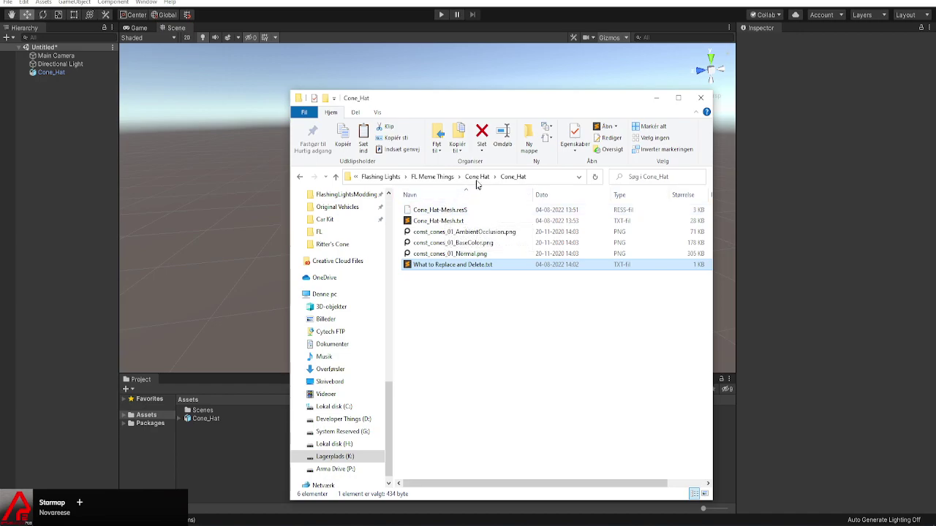
# Compress the Cone_Hat folder into a RAR archive named Cone_Hat.rar with normal compression
pyautogui.click(458, 212)
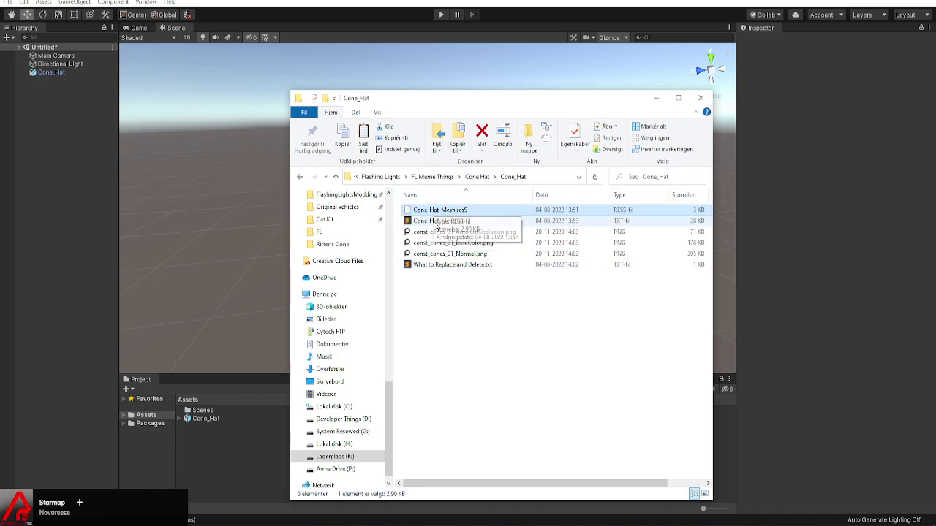
pyautogui.click(430, 222)
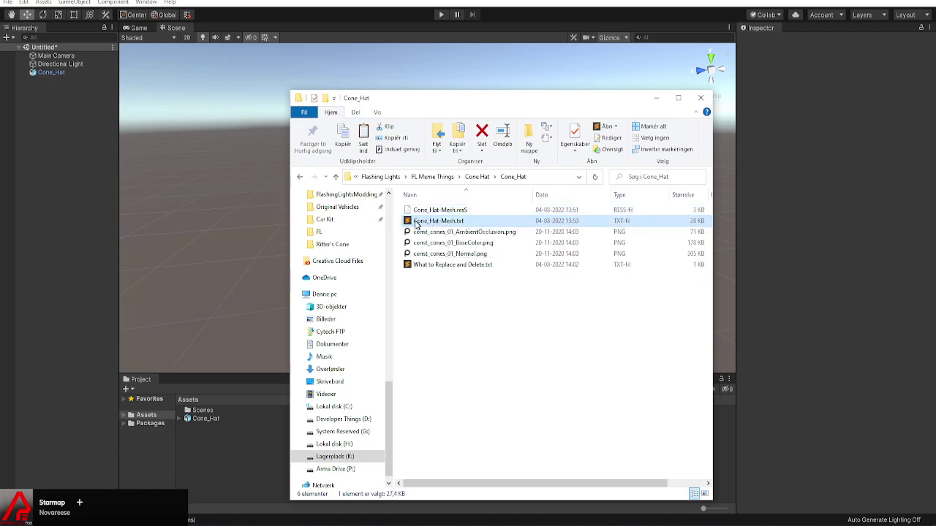
pyautogui.click(431, 210)
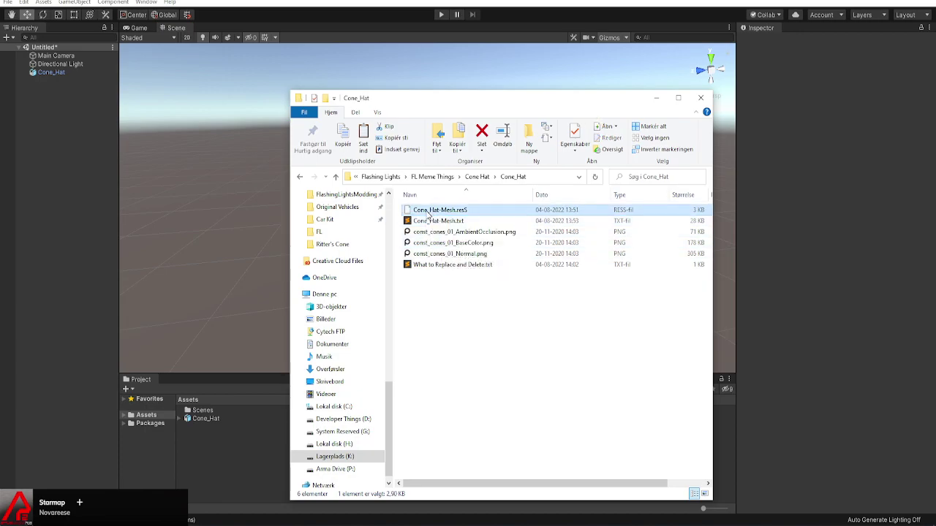
pyautogui.click(476, 177)
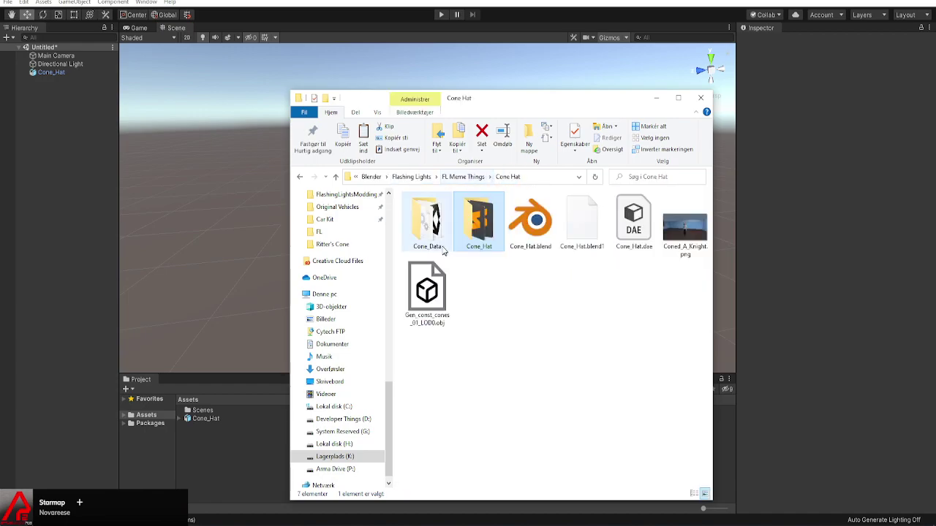
pyautogui.rightClick(479, 226)
pyautogui.click(504, 361)
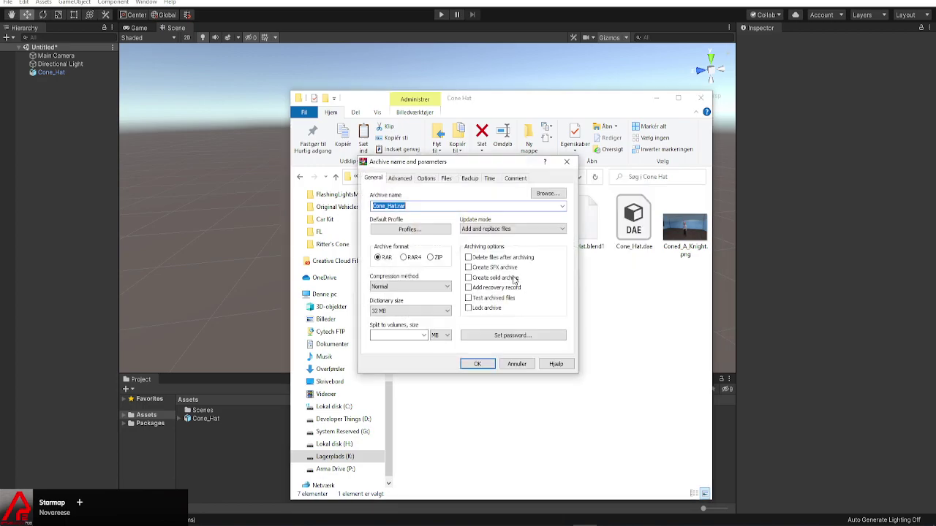
pyautogui.click(478, 363)
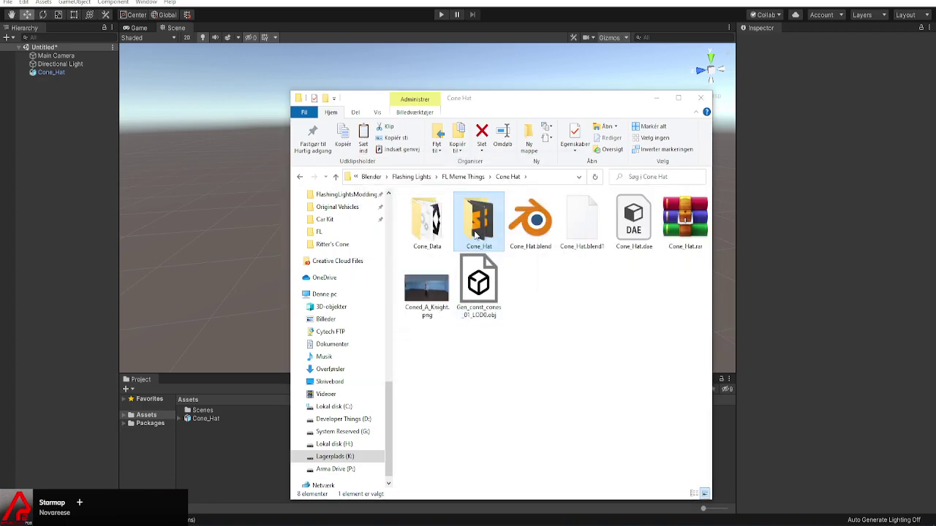
# Browse through the Cow Plow, Bullbar_Pack and Complete Models (Mesh) folders up to Flashing Lights Modding Folders
pyautogui.moveTo(199, 524)
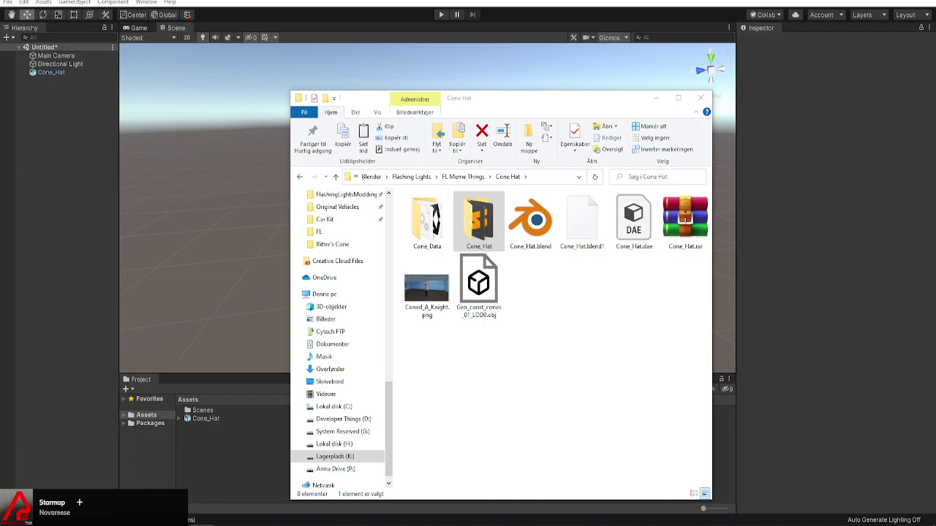
pyautogui.click(543, 182)
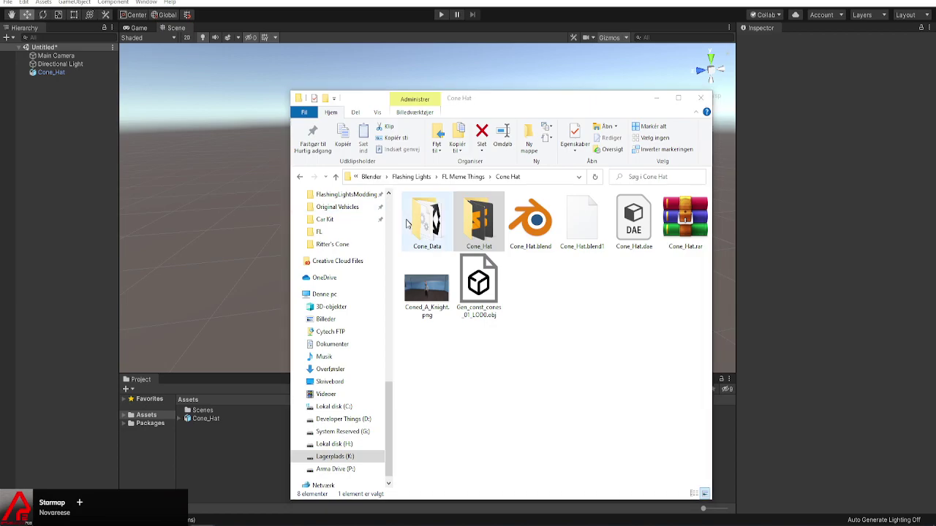
pyautogui.moveTo(393, 387); pyautogui.dragTo(397, 300)
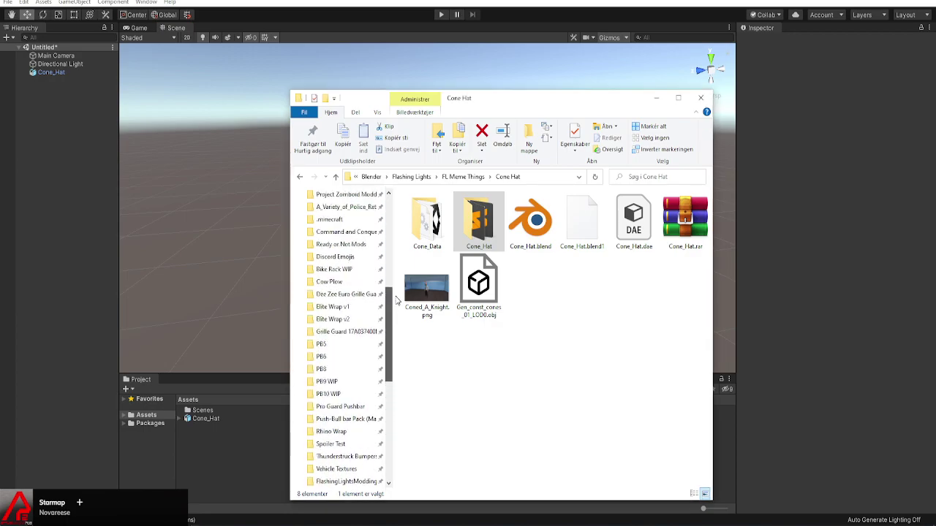
pyautogui.click(357, 282)
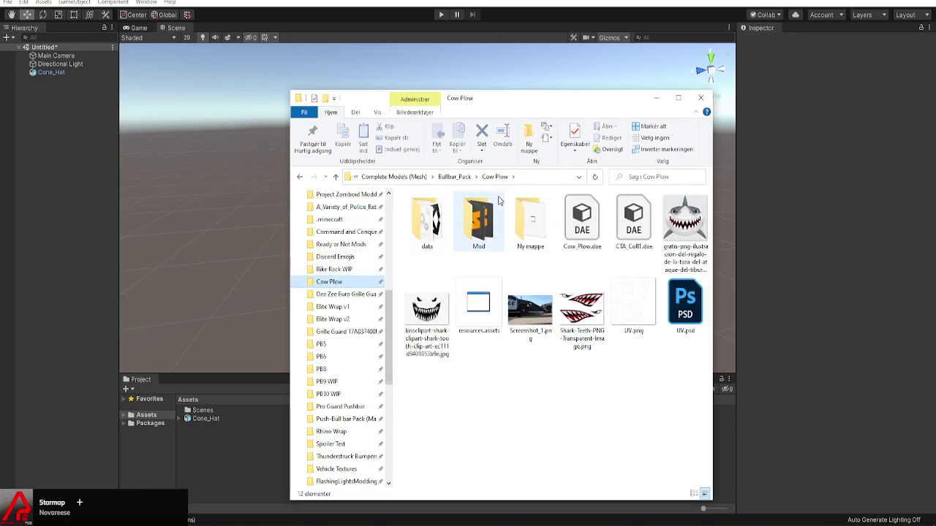
pyautogui.click(453, 178)
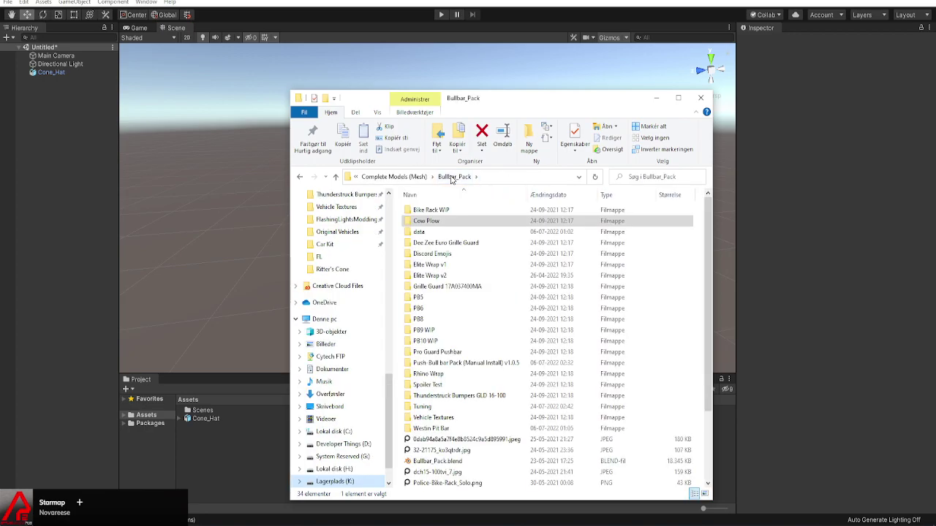
pyautogui.click(409, 177)
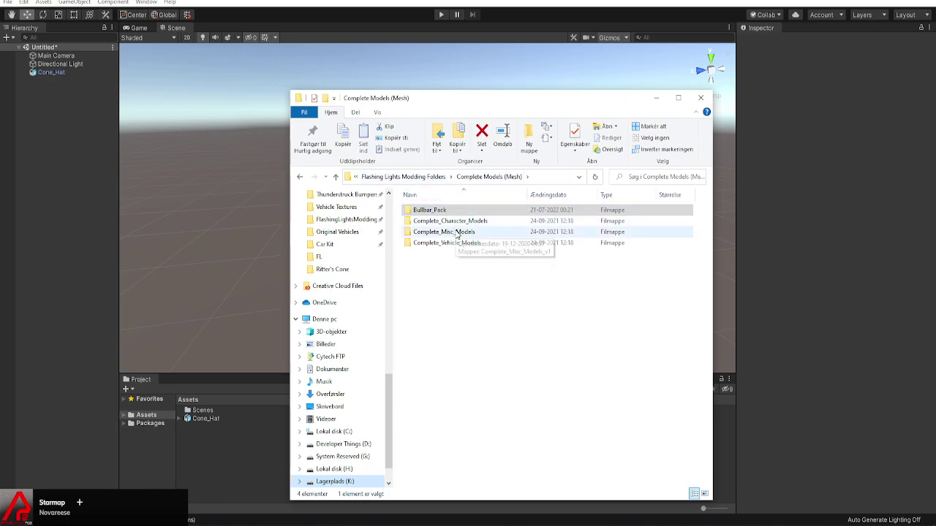
pyautogui.click(434, 178)
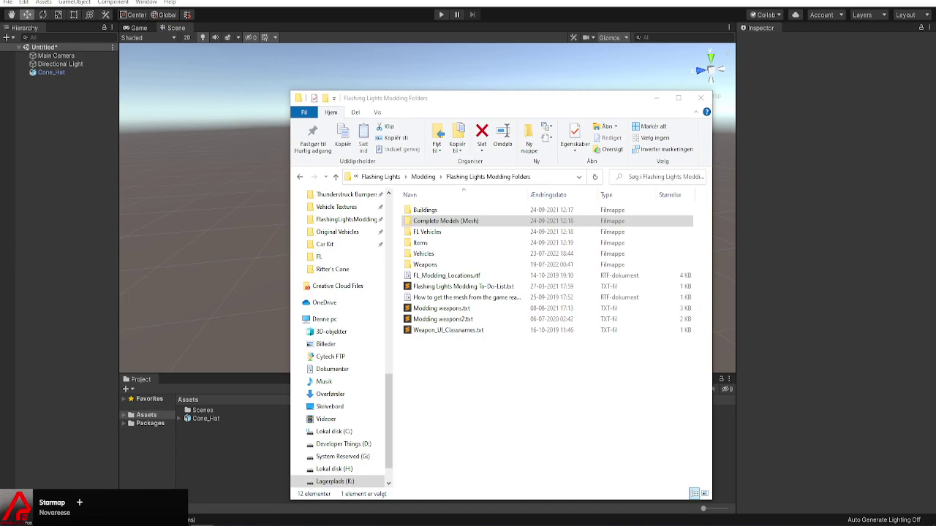
pyautogui.hotkey('alt', 'Tab')
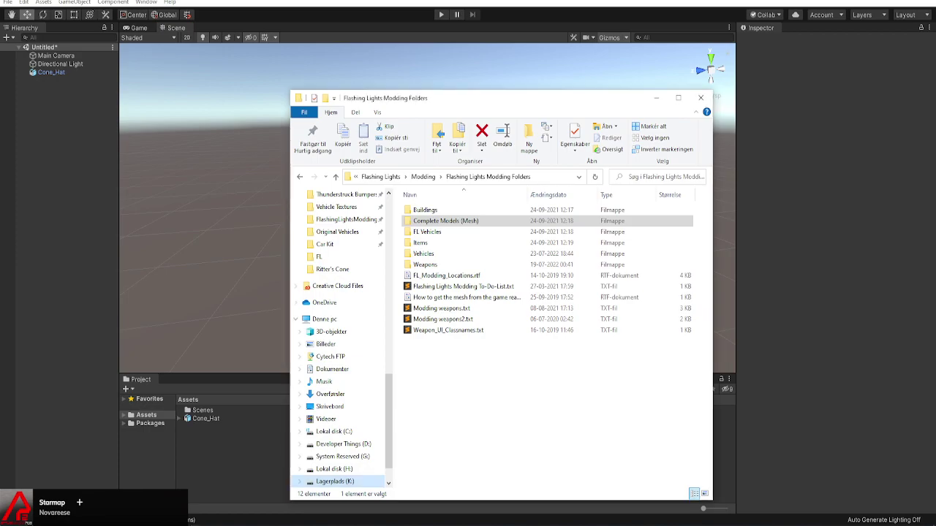
pyautogui.moveTo(424, 98); pyautogui.dragTo(379, 92)
pyautogui.click(219, 524)
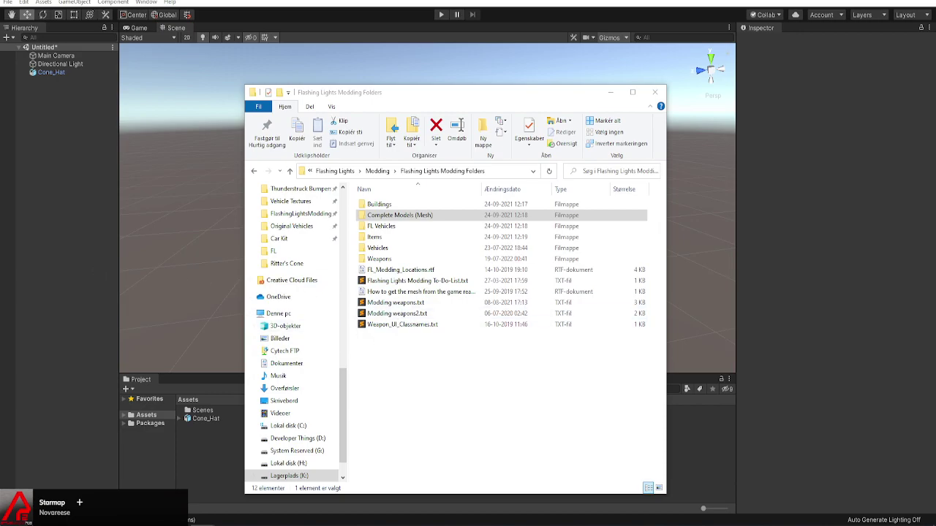
pyautogui.click(456, 341)
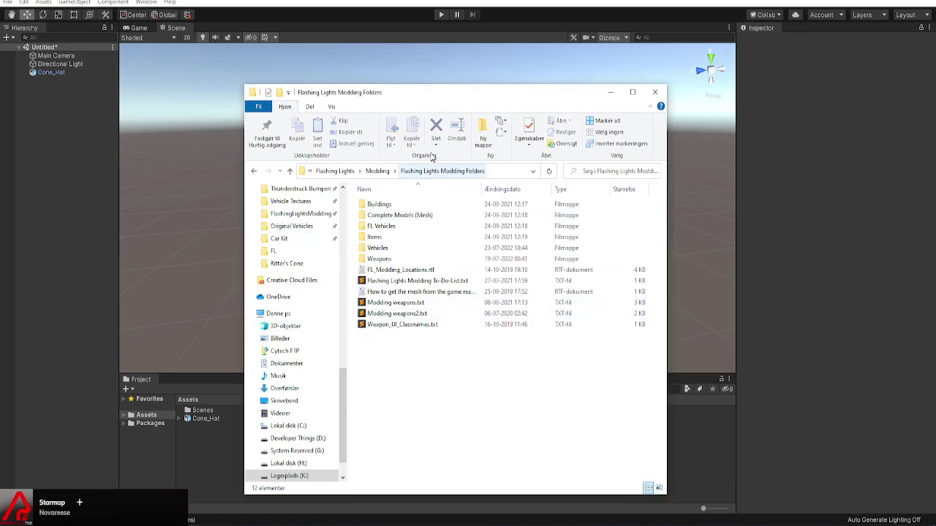
# Search the Blender folder for SWAT_Helmet_NVG_LOD0-Mesh and open the location of the matching text file
pyautogui.moveTo(433, 96); pyautogui.dragTo(421, 90)
pyautogui.moveTo(334, 378); pyautogui.dragTo(348, 347)
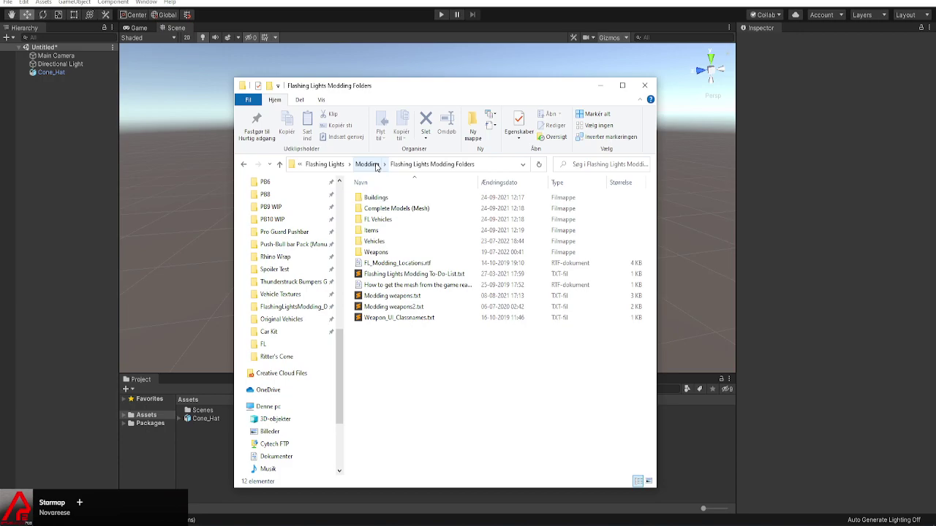
pyautogui.click(325, 163)
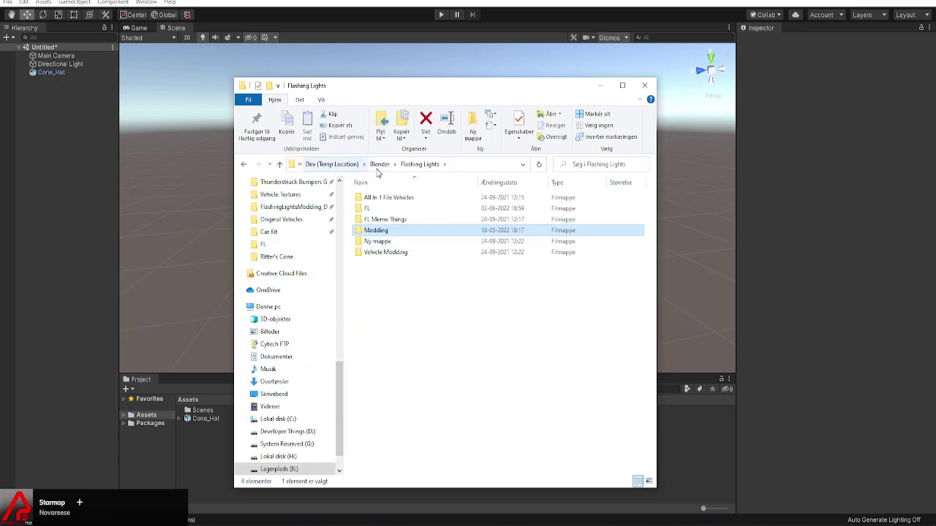
pyautogui.click(378, 166)
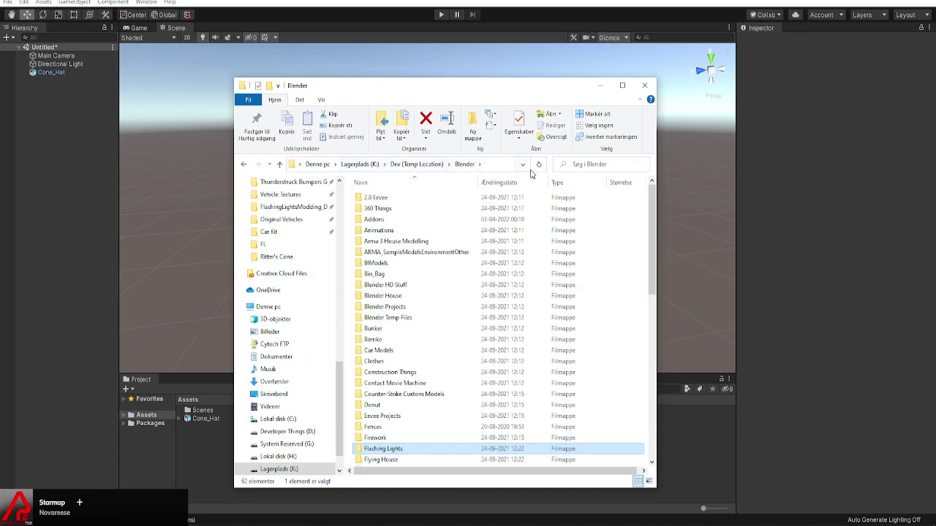
pyautogui.click(598, 164)
pyautogui.hotkey('ctrl', 'v')
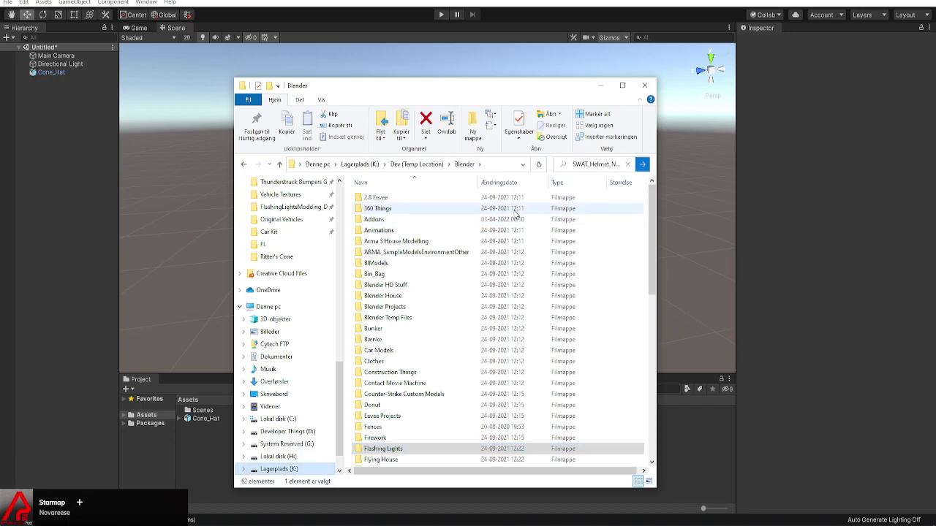
pyautogui.press('Return')
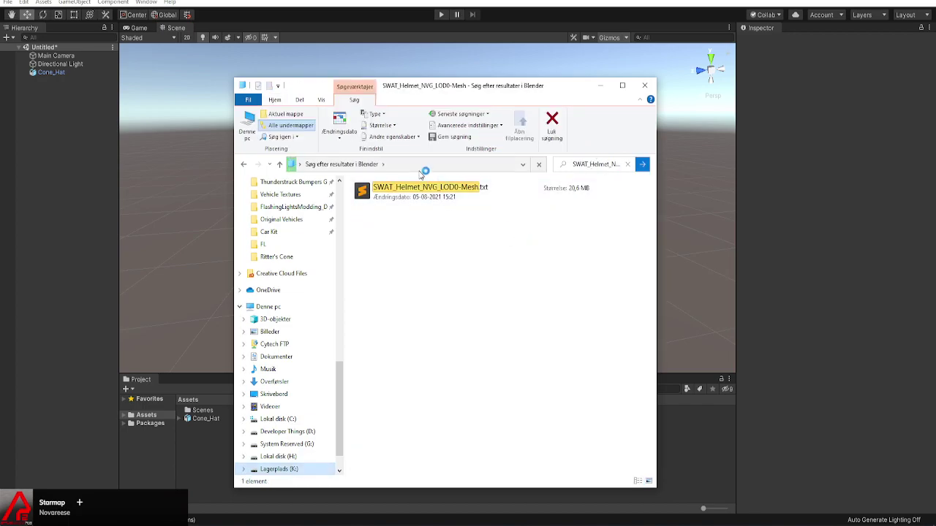
pyautogui.rightClick(423, 186)
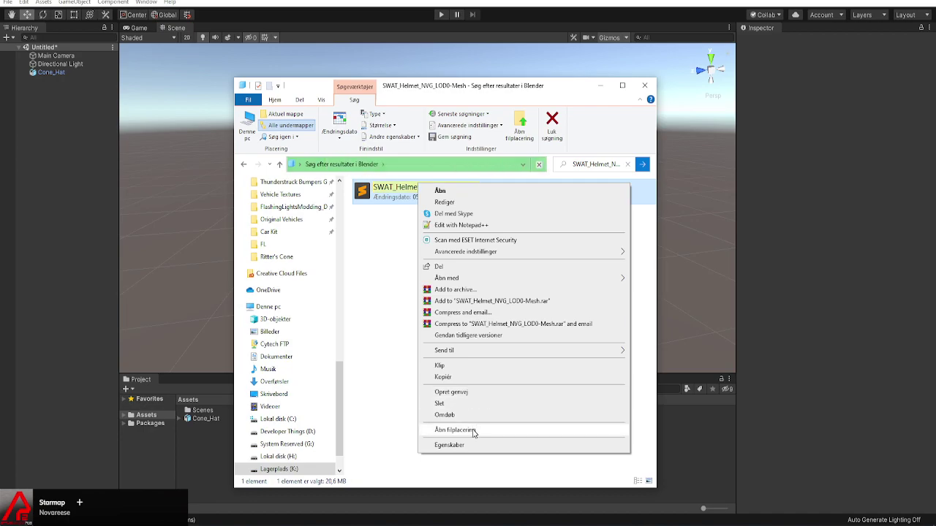
pyautogui.click(468, 430)
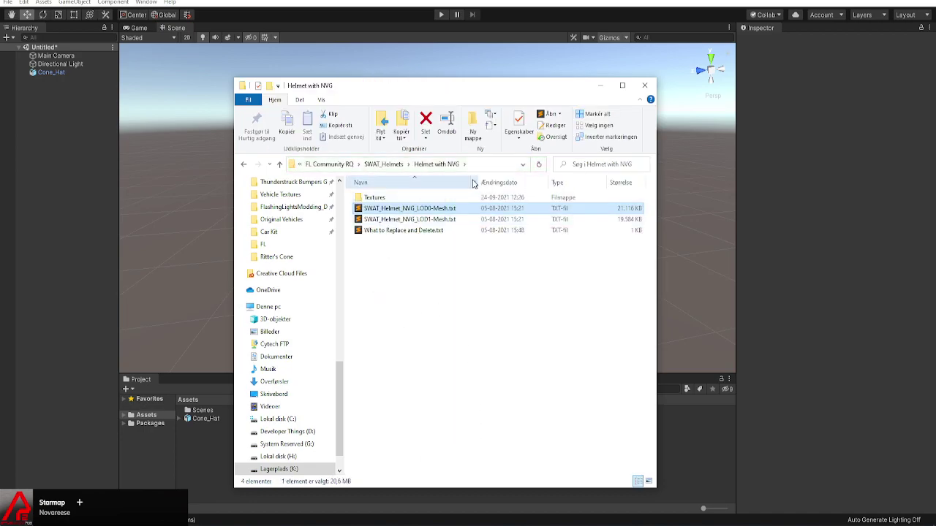
# Look through the SWAT_Helmets folder, including Helmet without NVG, Helmet with NVG and its Textures, and return to FL Community RQ
pyautogui.click(395, 165)
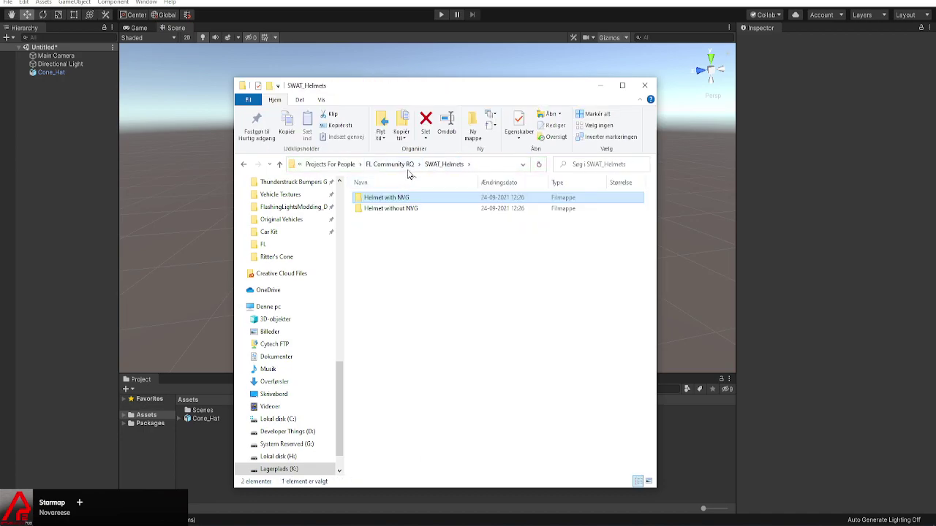
pyautogui.click(409, 165)
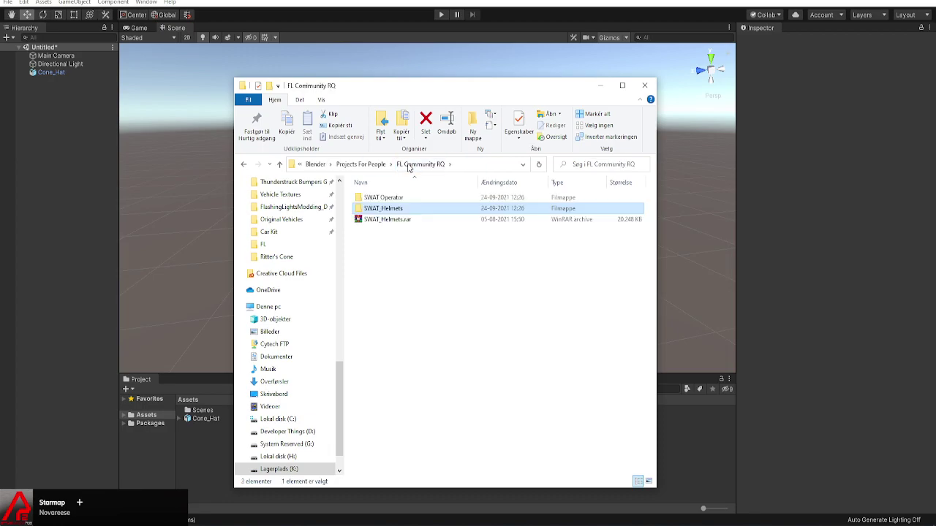
pyautogui.doubleClick(393, 210)
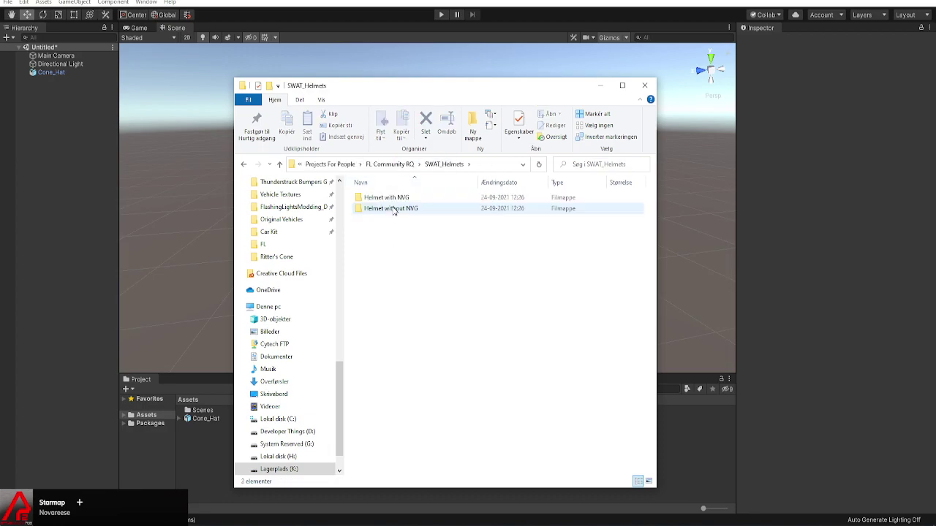
pyautogui.doubleClick(393, 209)
pyautogui.hotkey('alt', 'Up')
pyautogui.doubleClick(386, 198)
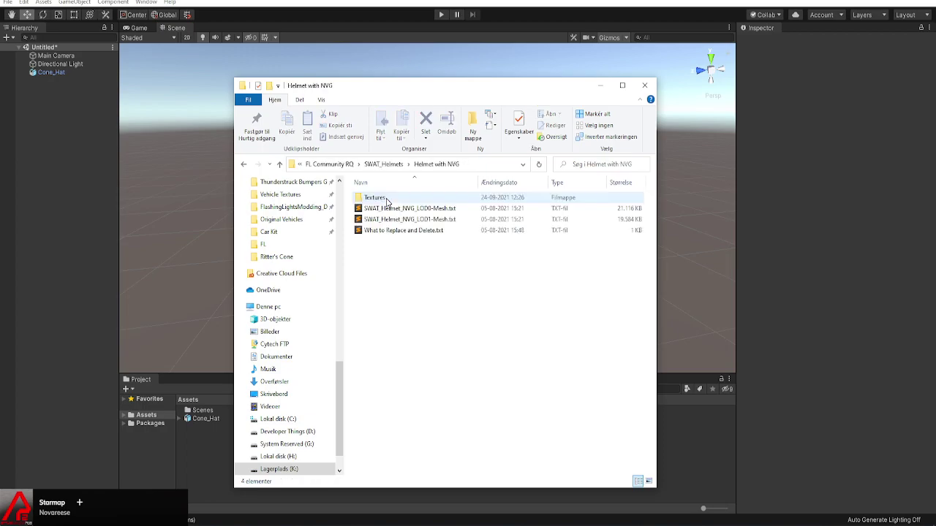
pyautogui.doubleClick(374, 197)
pyautogui.hotkey('alt', 'Up')
pyautogui.hotkey('alt', 'Up')
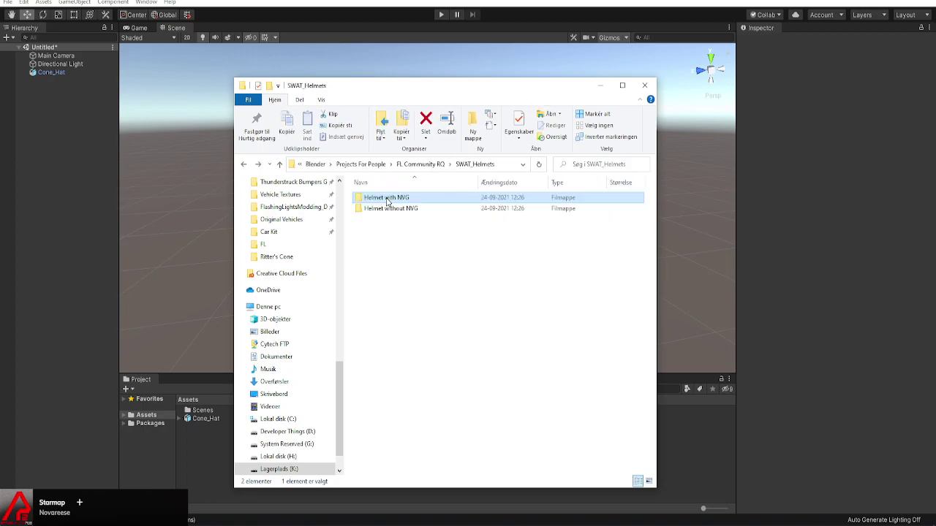
pyautogui.hotkey('alt', 'Up')
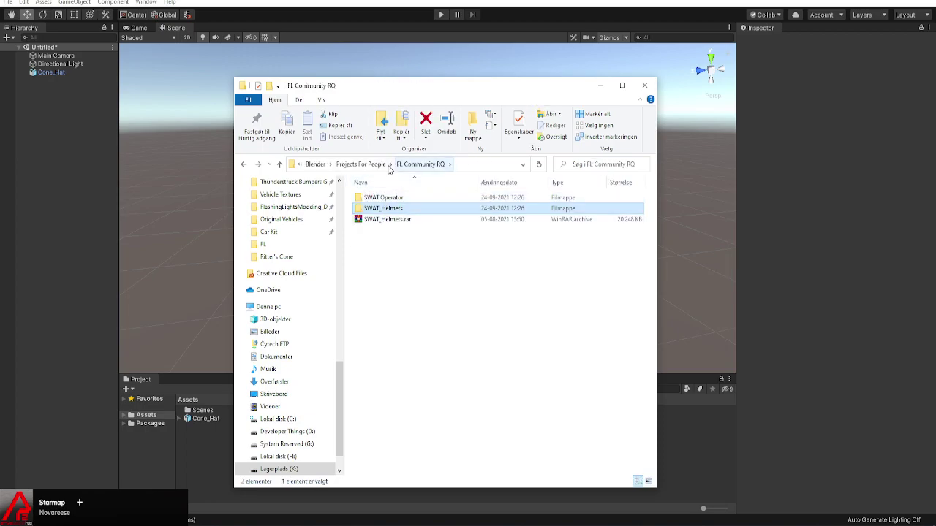
# Open the source folder inside the SWAT Operator folder of FL Community RQ
pyautogui.click(361, 164)
pyautogui.hotkey('alt', 'Right')
pyautogui.doubleClick(384, 198)
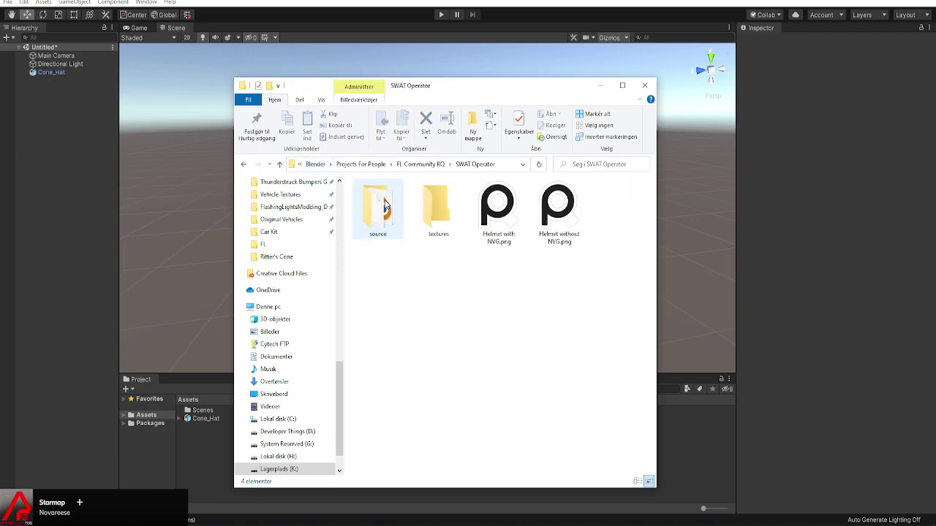
pyautogui.doubleClick(384, 205)
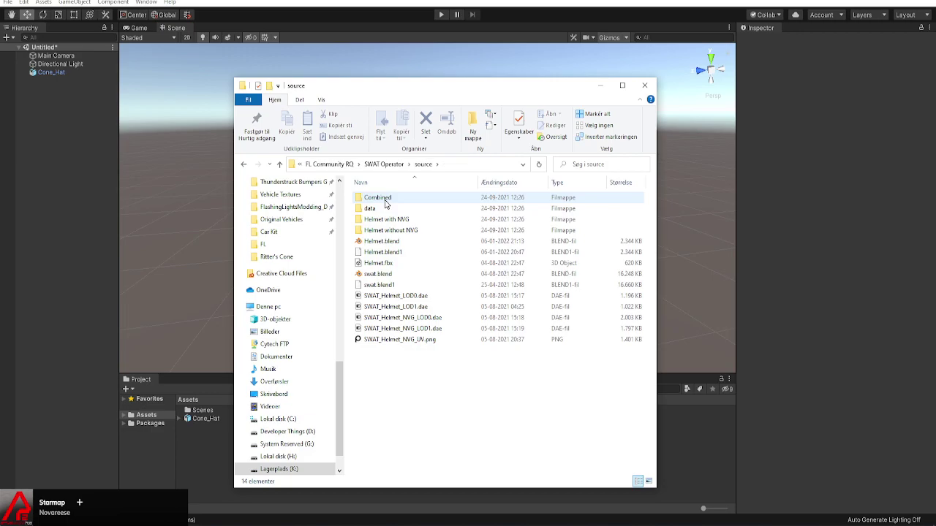
# Open Helmet.fbx in the 3D viewer, examine the helmet from several angles, and close the viewer
pyautogui.doubleClick(380, 263)
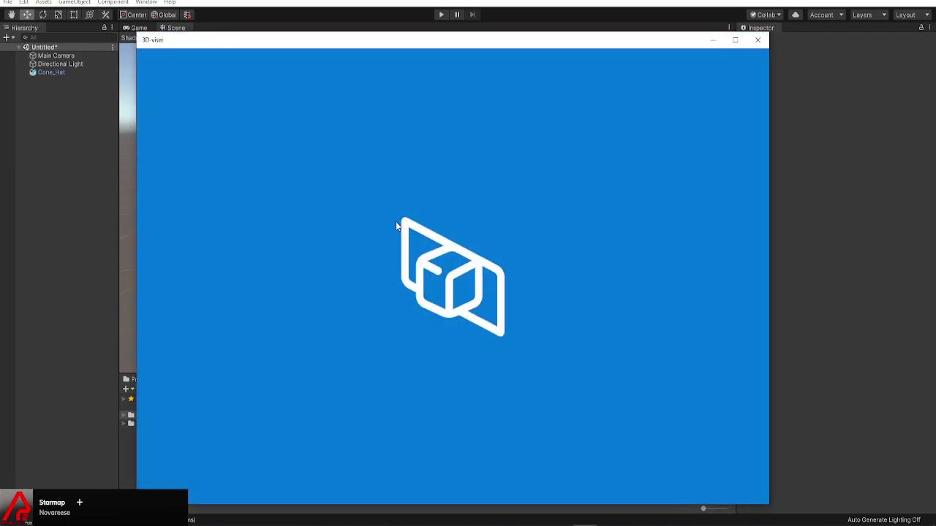
pyautogui.scroll(5, 468, 217)
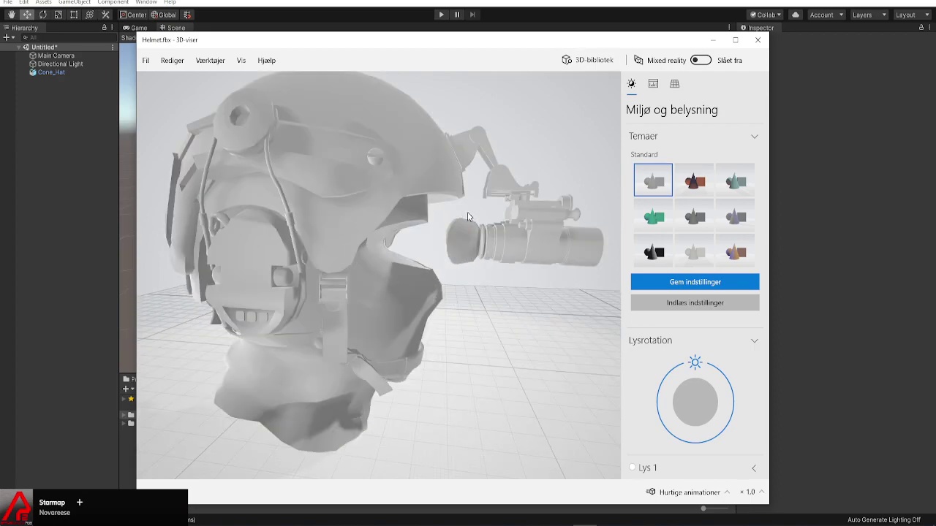
pyautogui.scroll(-5, 473, 213)
pyautogui.moveTo(439, 209); pyautogui.dragTo(453, 231)
pyautogui.scroll(5, 453, 231)
pyautogui.moveTo(385, 305); pyautogui.dragTo(373, 275)
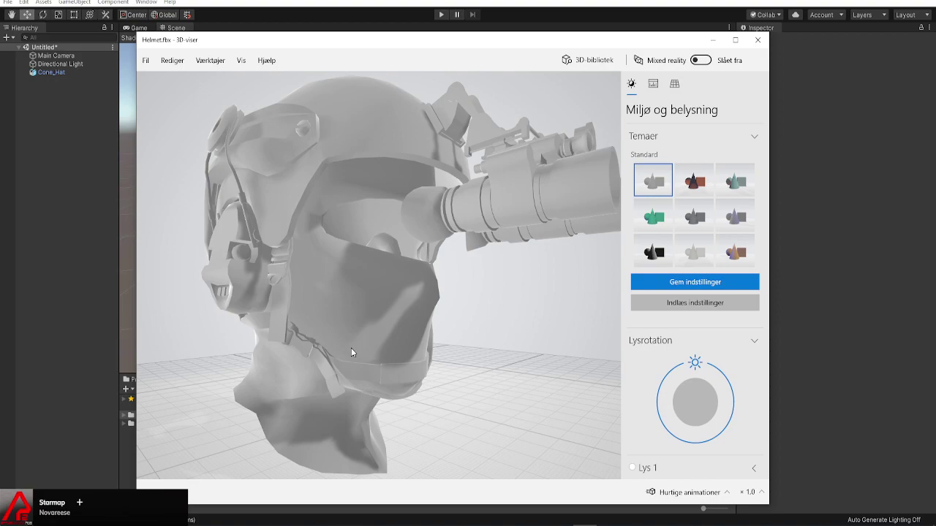
pyautogui.moveTo(353, 351); pyautogui.dragTo(375, 274)
pyautogui.scroll(-3, 373, 275)
pyautogui.moveTo(354, 193); pyautogui.dragTo(444, 255)
pyautogui.scroll(5, 443, 249)
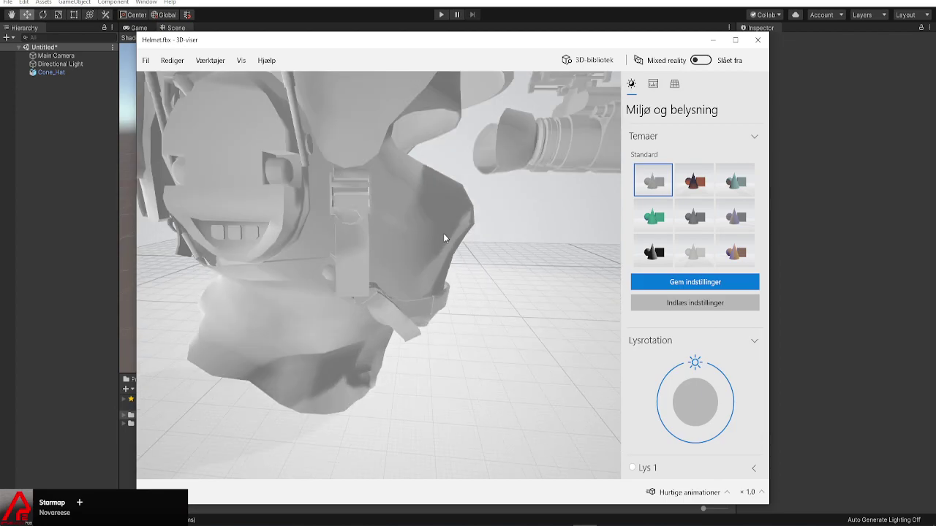
pyautogui.moveTo(435, 224); pyautogui.dragTo(277, 203)
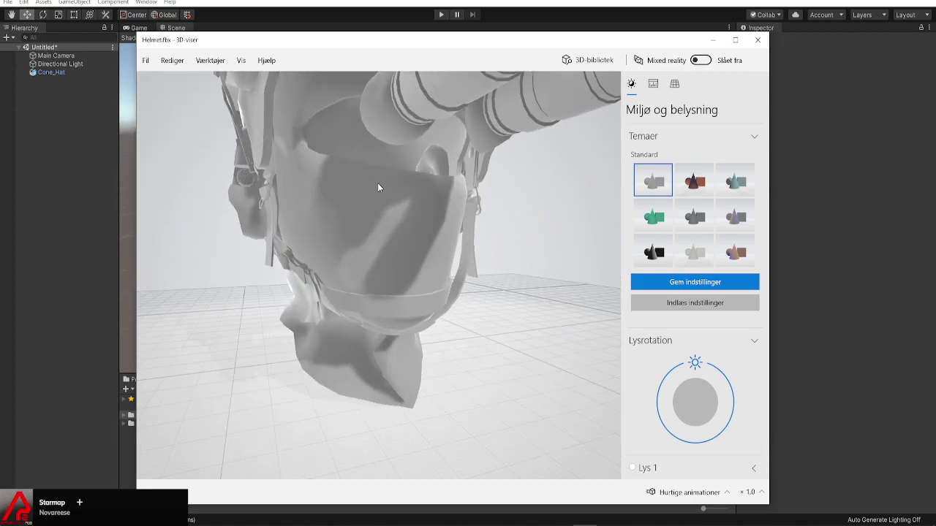
pyautogui.moveTo(378, 188); pyautogui.dragTo(527, 162)
pyautogui.scroll(-5, 526, 162)
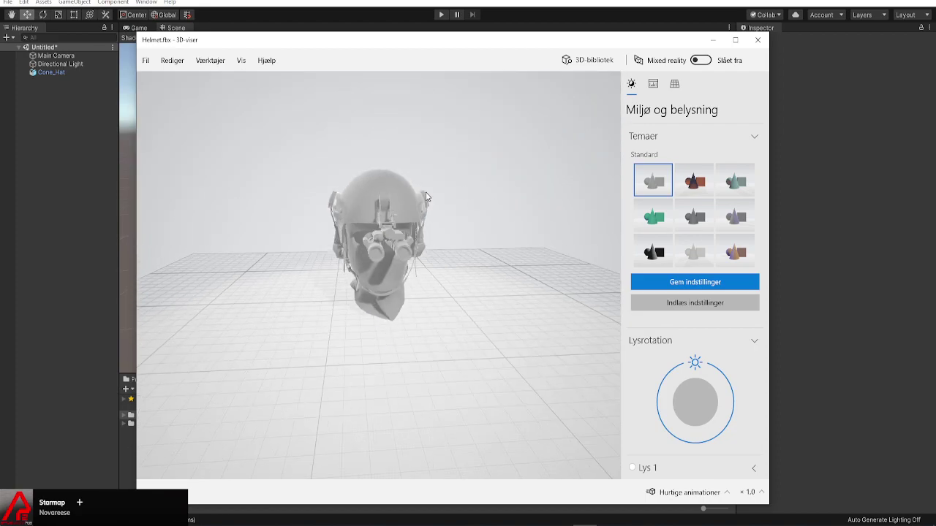
pyautogui.moveTo(346, 247); pyautogui.dragTo(509, 211)
pyautogui.click(758, 39)
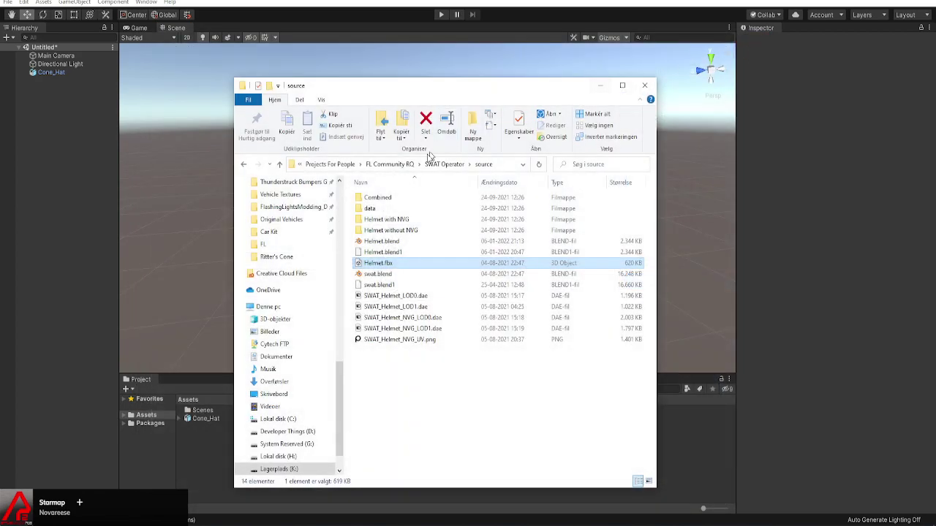
# Check the contents of the Helmet without NVG, Helmet with NVG, Combined and data folders inside source
pyautogui.doubleClick(400, 230)
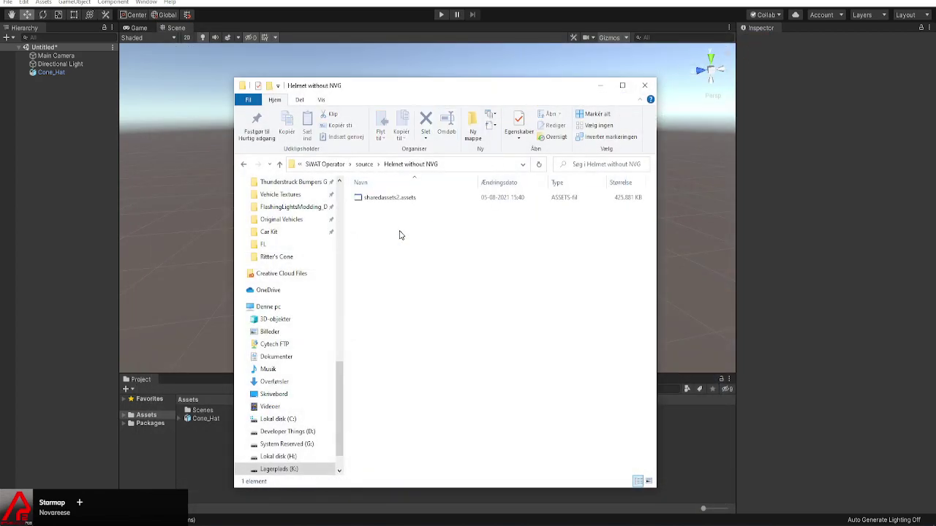
pyautogui.hotkey('alt', 'Left')
pyautogui.doubleClick(389, 220)
pyautogui.hotkey('alt', 'Left')
pyautogui.doubleClick(378, 198)
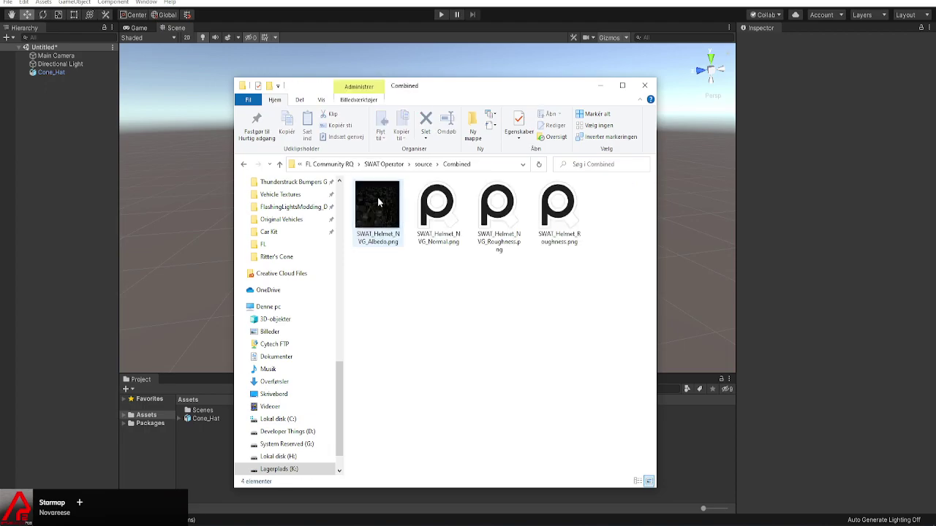
pyautogui.hotkey('alt', 'Left')
pyautogui.doubleClick(372, 208)
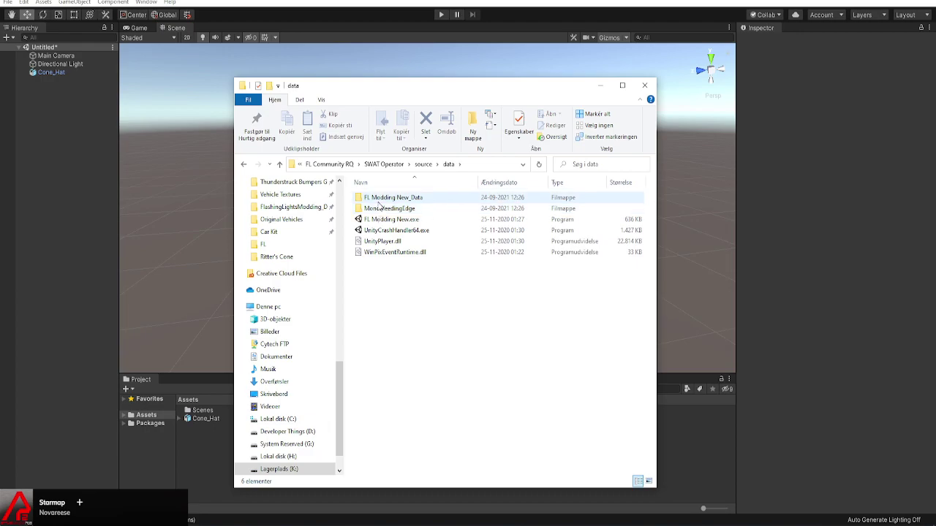
pyautogui.hotkey('alt', 'Left')
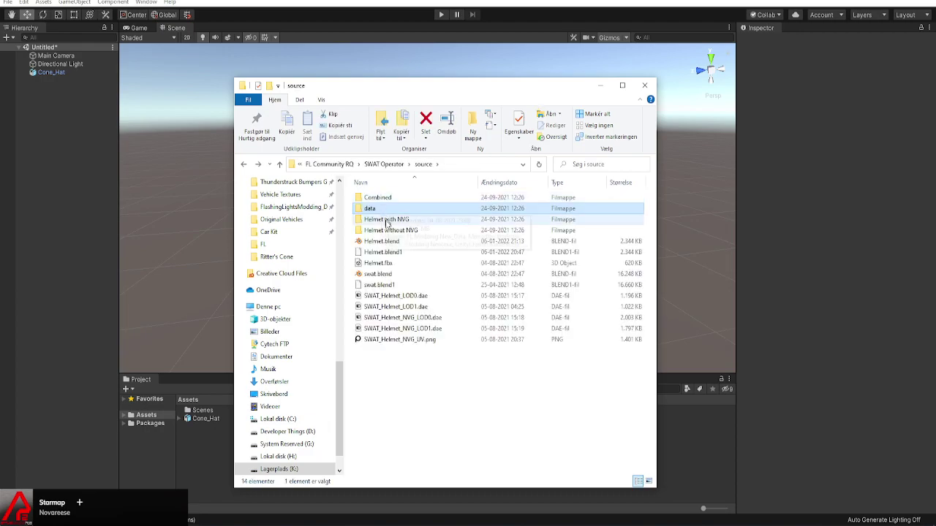
# Select the four SWAT_Helmet DAE files in the source folder and delete Cone_Hat from the Unity project assets
pyautogui.click(407, 296)
pyautogui.keyDown('shift'); pyautogui.click(404, 328); pyautogui.keyUp('shift')
pyautogui.moveTo(403, 328); pyautogui.dragTo(214, 417)
pyautogui.press('Delete')
pyautogui.press('Return')
# Delete Cone_Hat from the scene, close Build Settings, and discard the unsaved changes to the Untitled scene
pyautogui.click(61, 71)
pyautogui.press('Delete')
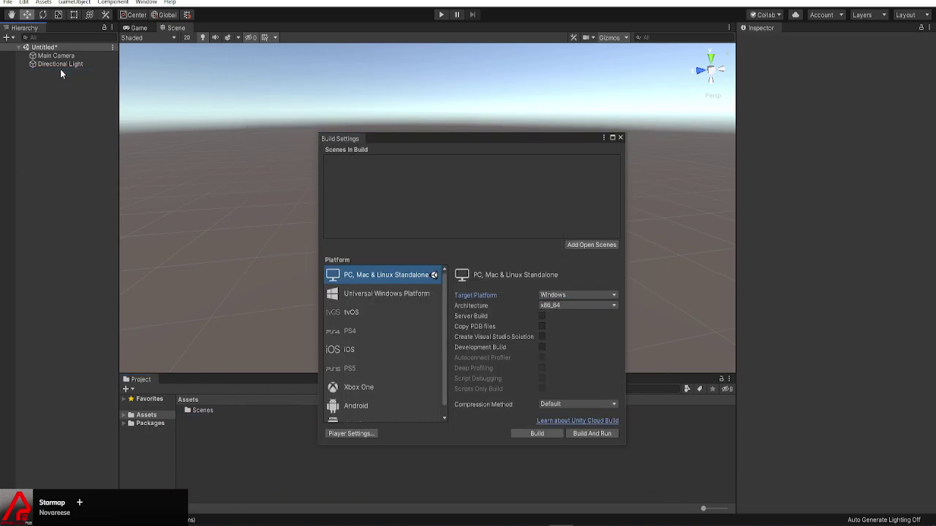
pyautogui.click(619, 138)
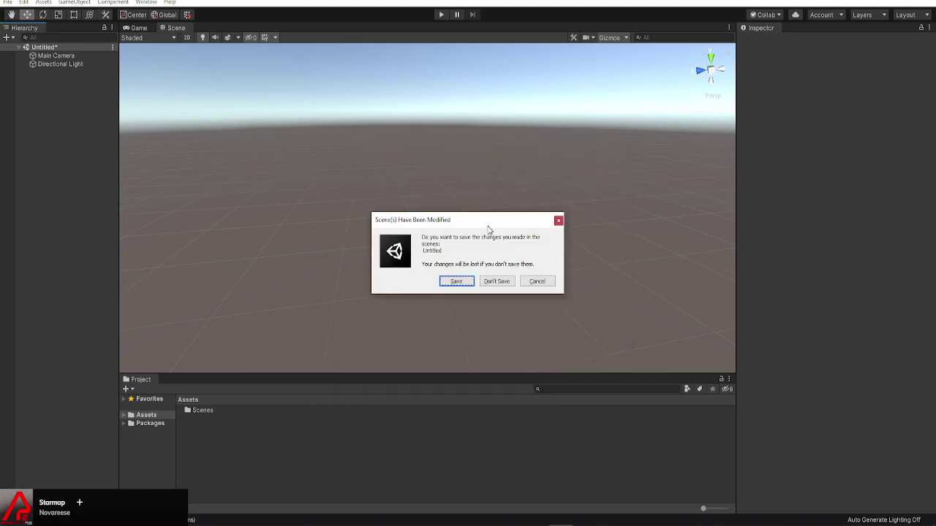
pyautogui.click(497, 281)
# Import the four selected SWAT_Helmet DAE files from the source folder into the Unity project's Assets
pyautogui.press('alt')
pyautogui.hotkey('alt', 'Tab')
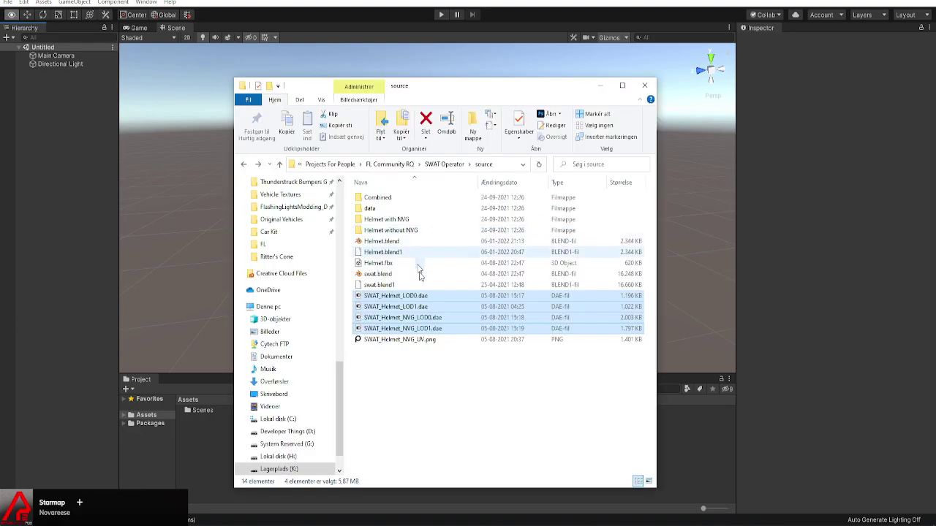
pyautogui.moveTo(195, 467); pyautogui.dragTo(200, 457)
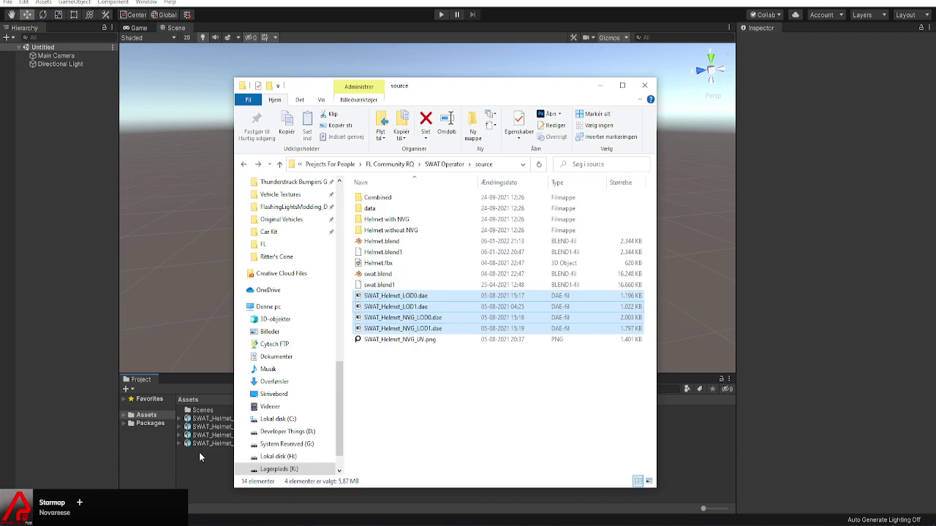
# Preview the imported SWAT helmet models in the Assets folder, rotating the previews to examine them
pyautogui.click(198, 445)
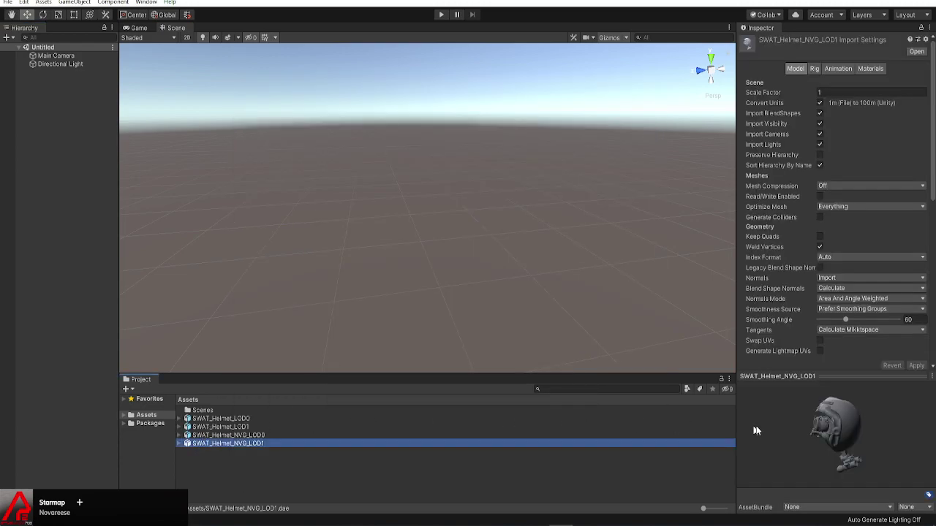
pyautogui.moveTo(768, 426); pyautogui.dragTo(845, 422)
pyautogui.click(285, 435)
pyautogui.press('Up')
pyautogui.press('Up')
pyautogui.moveTo(814, 438); pyautogui.dragTo(799, 442)
# Add all four SWAT_Helmet models, with and without NVG at LOD0 and LOD1, to the scene hierarchy
pyautogui.click(246, 442)
pyautogui.keyDown('shift'); pyautogui.click(239, 419); pyautogui.keyUp('shift')
pyautogui.moveTo(239, 419); pyautogui.dragTo(82, 218)
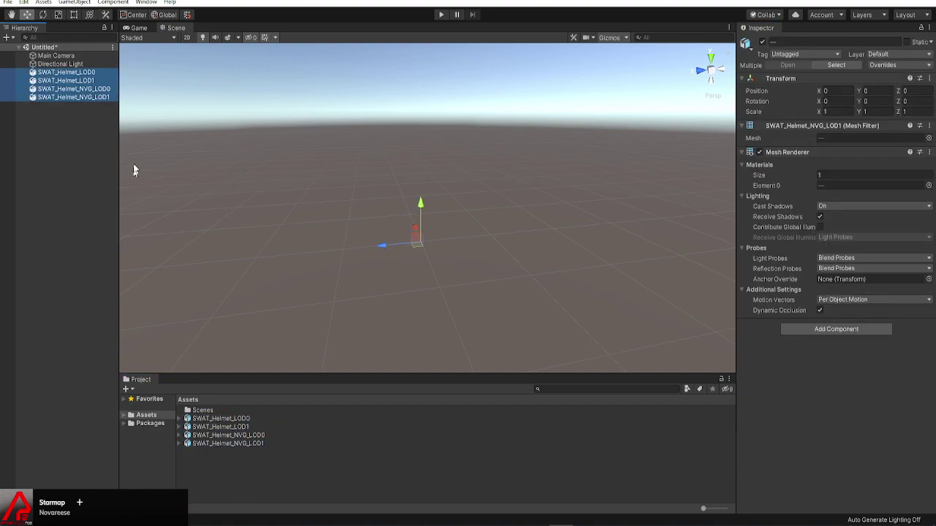
pyautogui.click(80, 74)
pyautogui.keyDown('shift'); pyautogui.click(57, 98); pyautogui.keyUp('shift')
# Open the build settings and start a Windows standalone build to bring up the output folder selection
pyautogui.click(7, 3)
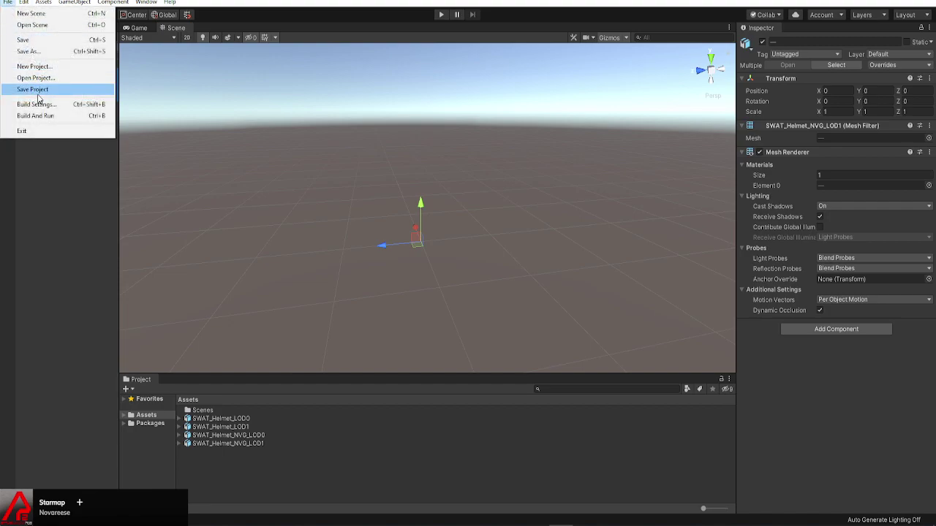
pyautogui.click(37, 104)
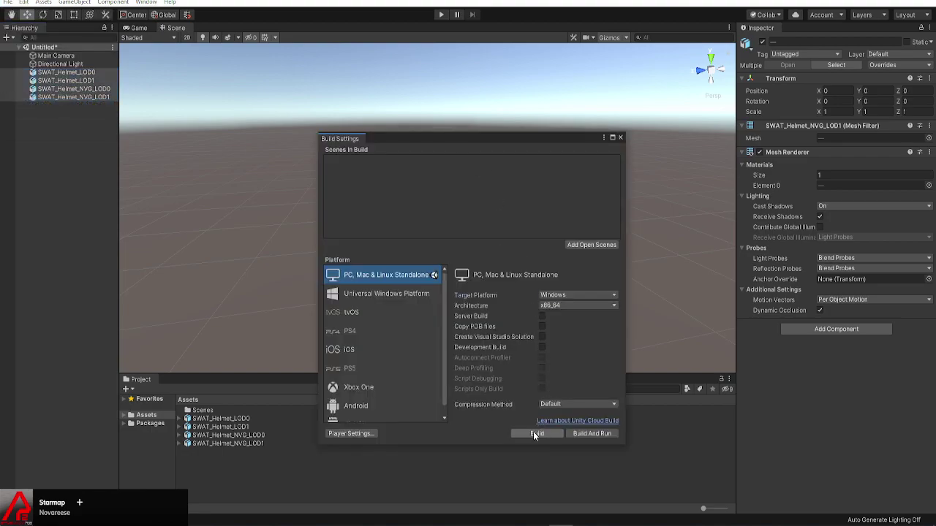
pyautogui.click(536, 434)
pyautogui.click(451, 102)
pyautogui.write('SWAT_Helmet_NVG_LOD0-Mesh')
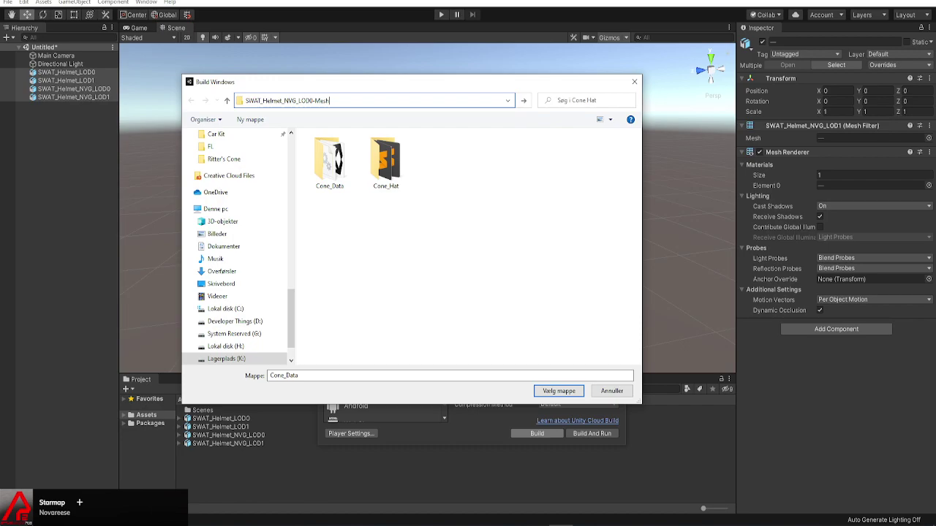
# Switch to File Explorer, open the data folder in the SWAT Operator source folder, and delete all of its contents
pyautogui.hotkey('alt', 'Tab')
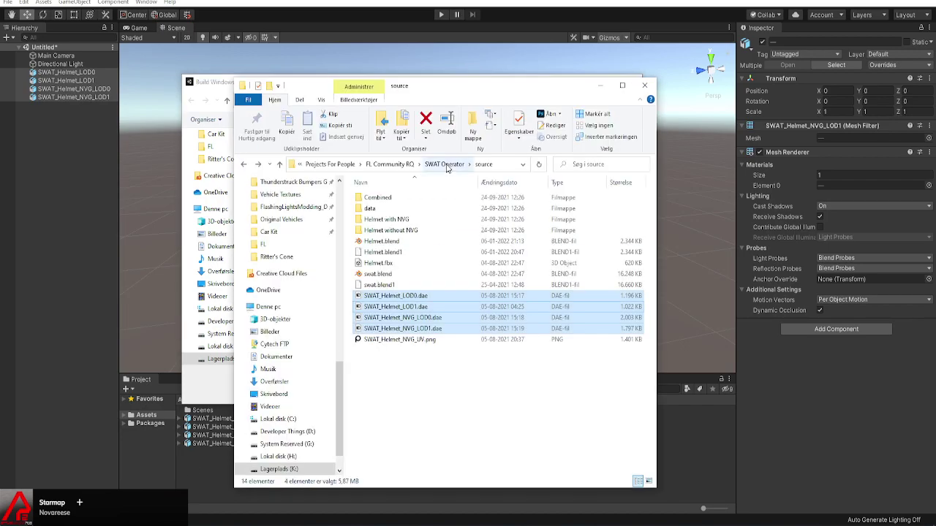
pyautogui.doubleClick(410, 209)
pyautogui.moveTo(413, 269); pyautogui.dragTo(404, 199)
pyautogui.press('Delete')
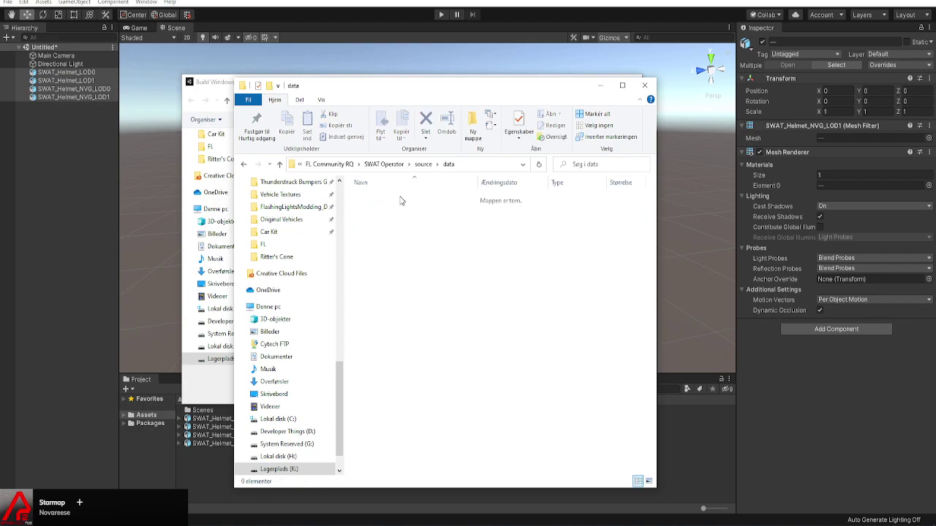
# Copy the path of the SWAT Operator source\data folder and go to it in the build's output folder selection
pyautogui.click(477, 167)
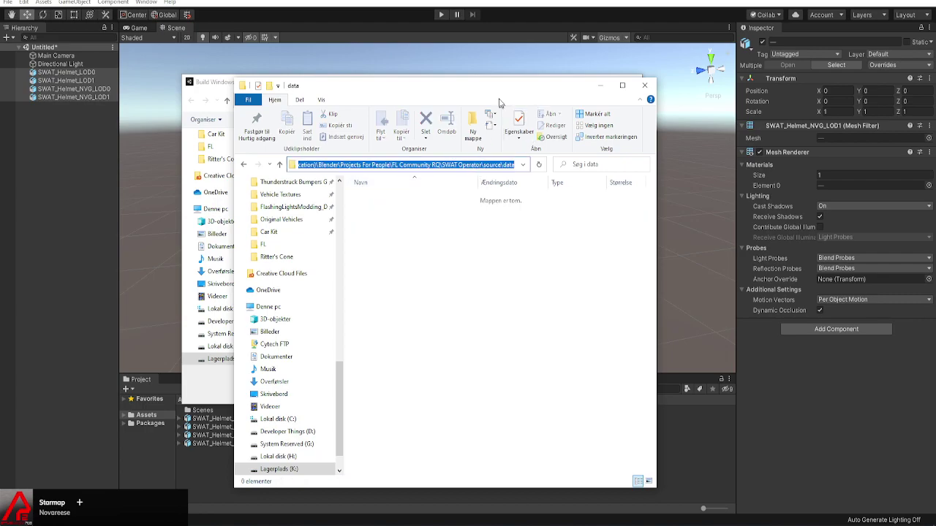
pyautogui.moveTo(547, 86); pyautogui.dragTo(647, 86)
pyautogui.click(744, 85)
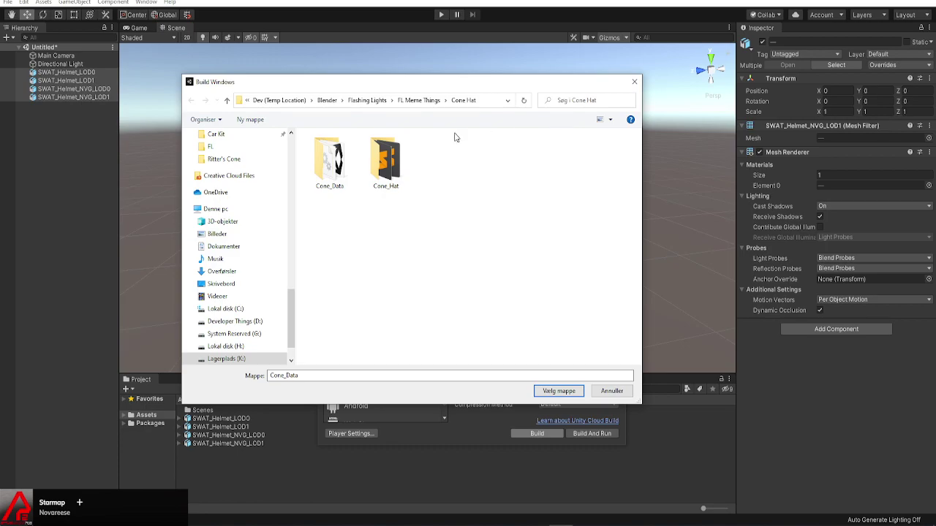
pyautogui.click(490, 101)
pyautogui.hotkey('ctrl', 'v')
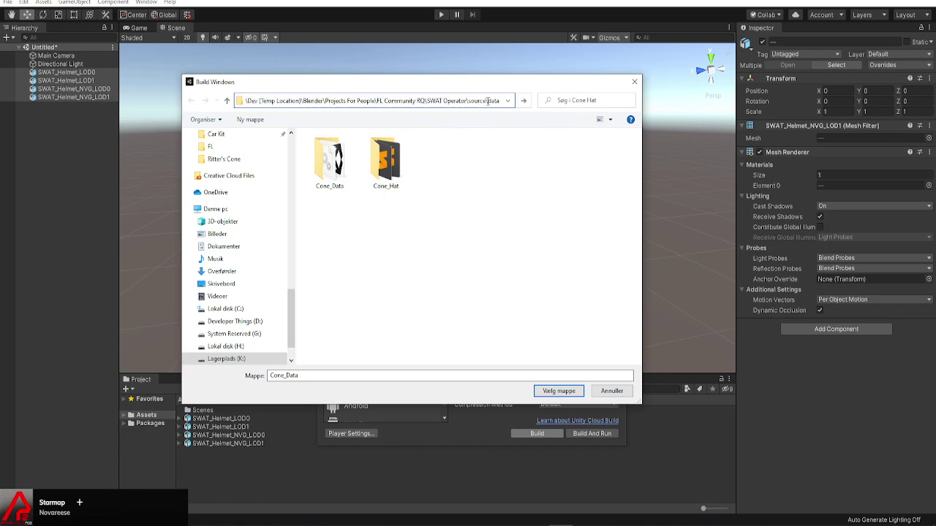
pyautogui.press('Return')
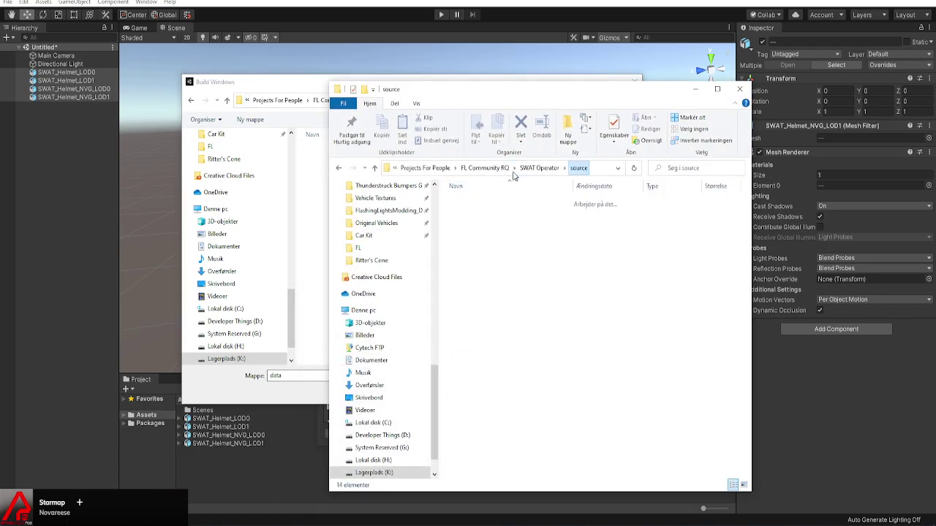
# Browse to FL Community RQ\SWAT_Helmets\Helmet with NVG in File Explorer and open What to Replace and Delete.txt
pyautogui.click(516, 171)
pyautogui.click(492, 173)
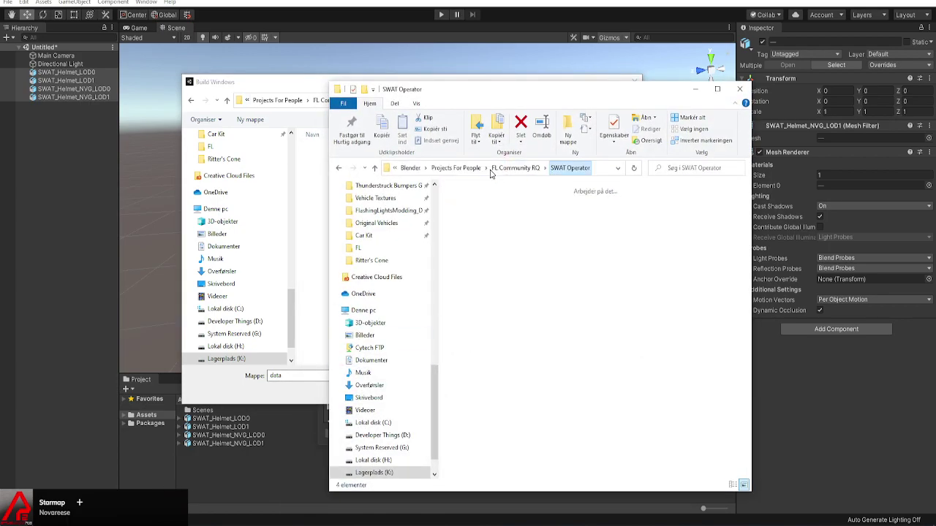
pyautogui.click(501, 169)
pyautogui.doubleClick(494, 212)
pyautogui.doubleClick(493, 202)
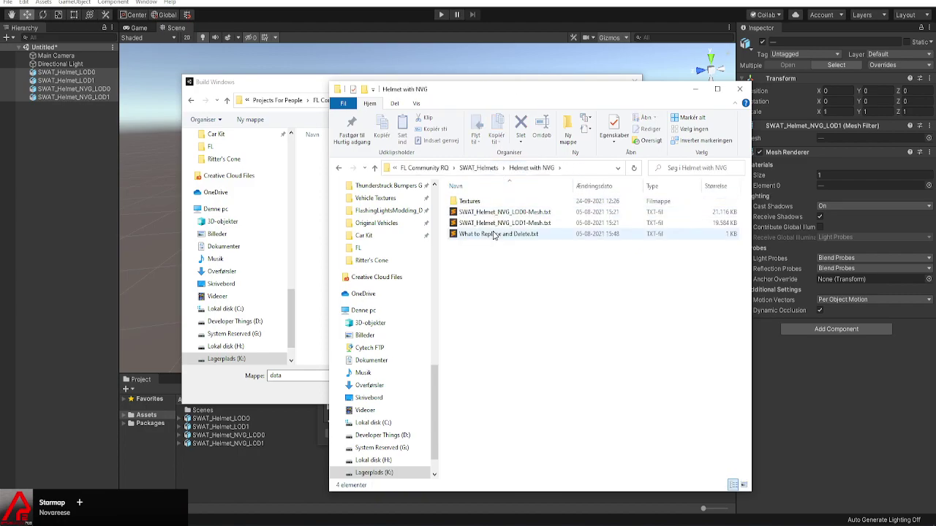
pyautogui.doubleClick(496, 233)
pyautogui.moveTo(280, 58); pyautogui.dragTo(653, 84)
# Open What to Replace and Delete.txt from the Helmet without NVG folder and bring its text editor window into view
pyautogui.click(449, 273)
pyautogui.press('BackSpace')
pyautogui.doubleClick(482, 213)
pyautogui.doubleClick(480, 234)
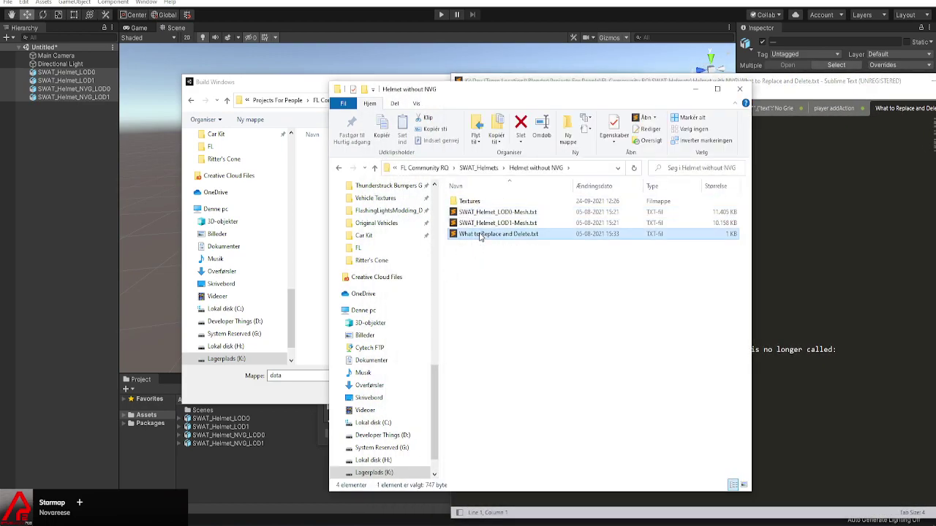
pyautogui.moveTo(591, 83); pyautogui.dragTo(361, 81)
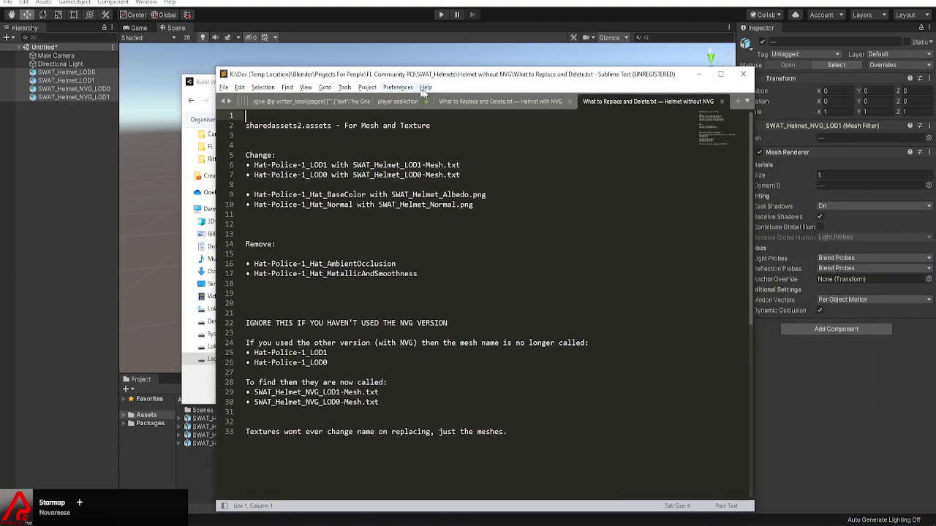
# Compare the mesh and texture replacement notes of the Helmet with NVG and Helmet without NVG versions
pyautogui.click(548, 104)
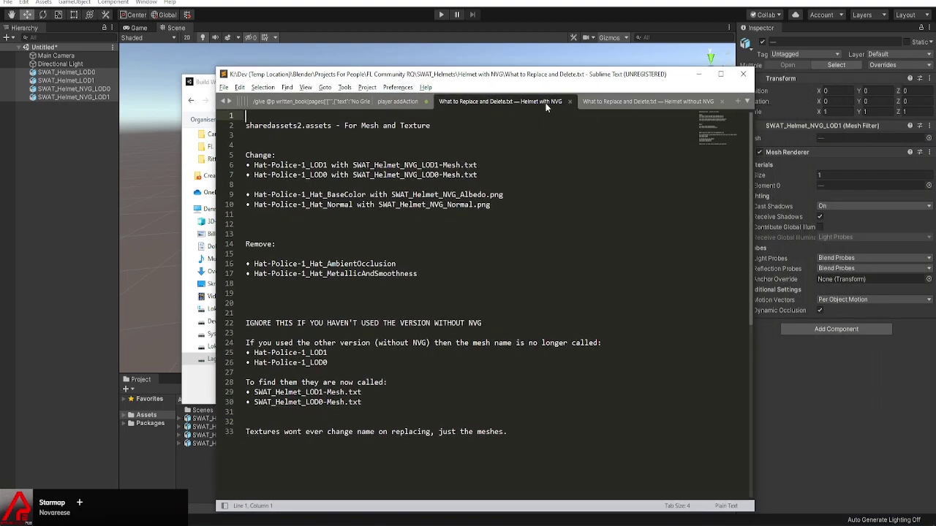
pyautogui.click(598, 101)
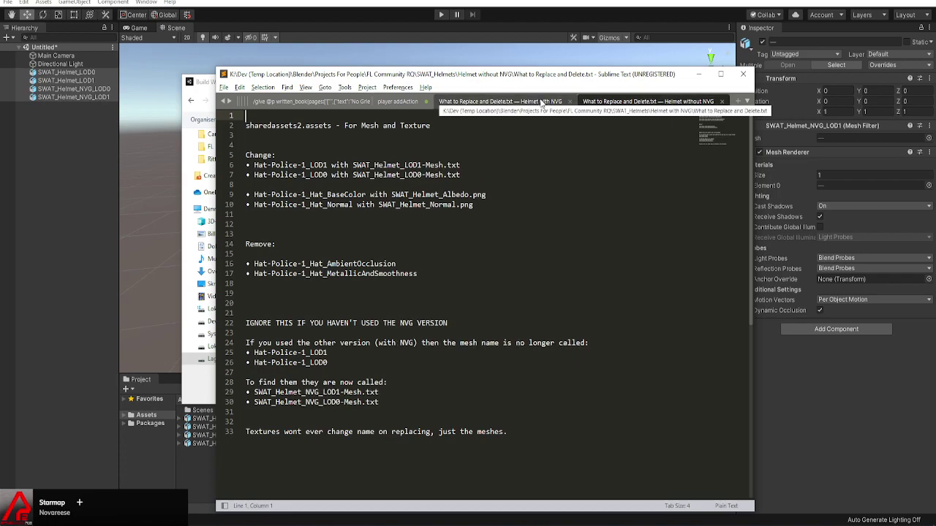
pyautogui.click(541, 103)
pyautogui.click(606, 102)
pyautogui.click(538, 102)
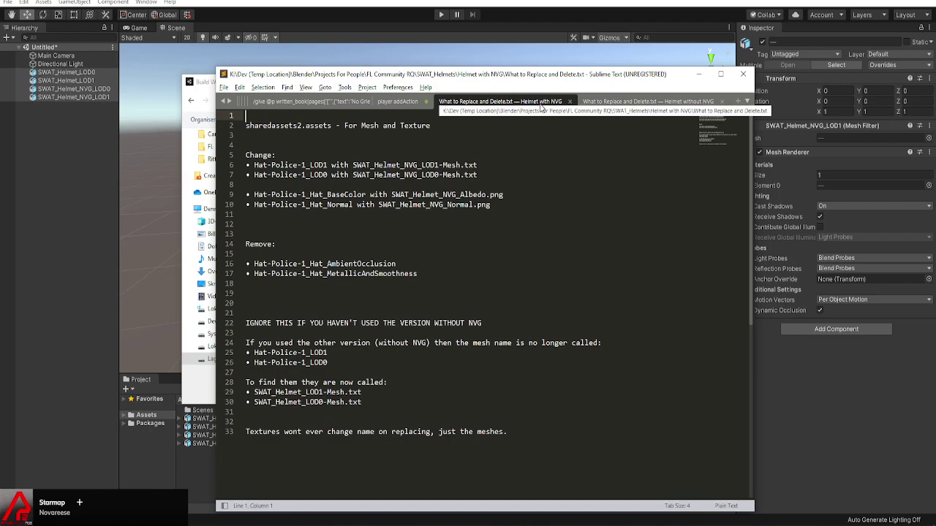
pyautogui.click(606, 103)
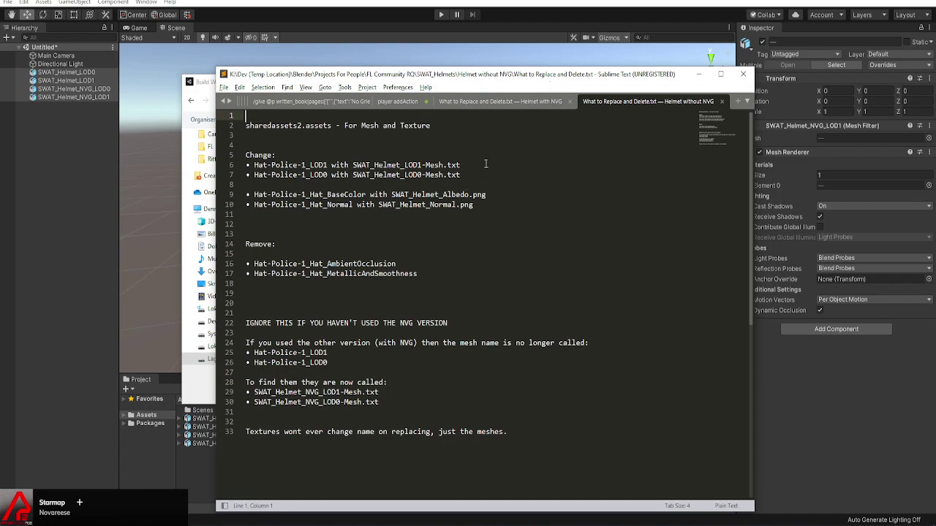
# Arrange the replacement notes and the Helmet without NVG folder window so the folder's mesh files can be viewed
pyautogui.moveTo(524, 80); pyautogui.dragTo(532, 172)
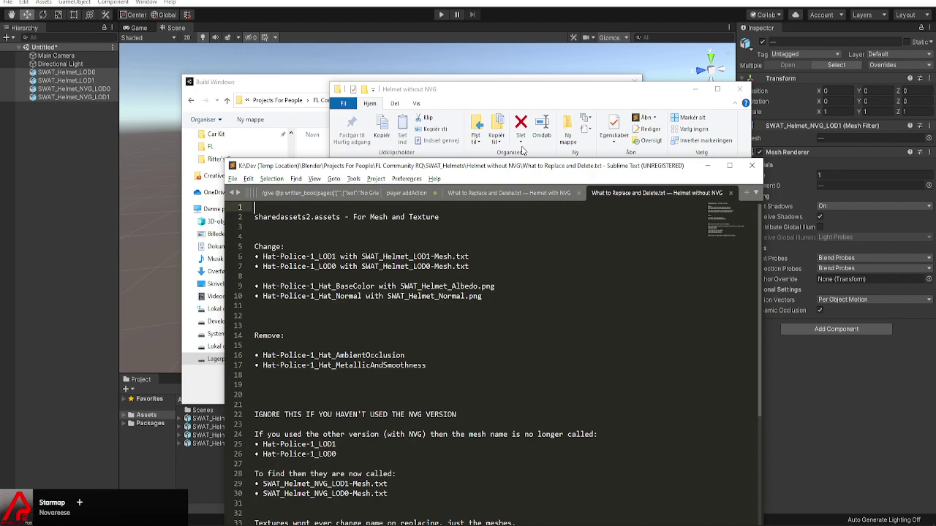
pyautogui.moveTo(498, 89); pyautogui.dragTo(434, 3)
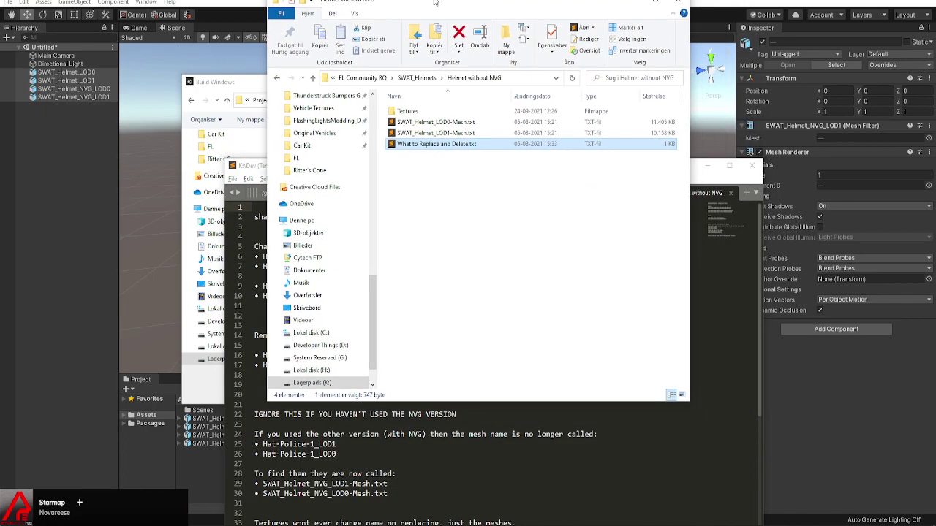
pyautogui.moveTo(435, 2); pyautogui.dragTo(409, 0)
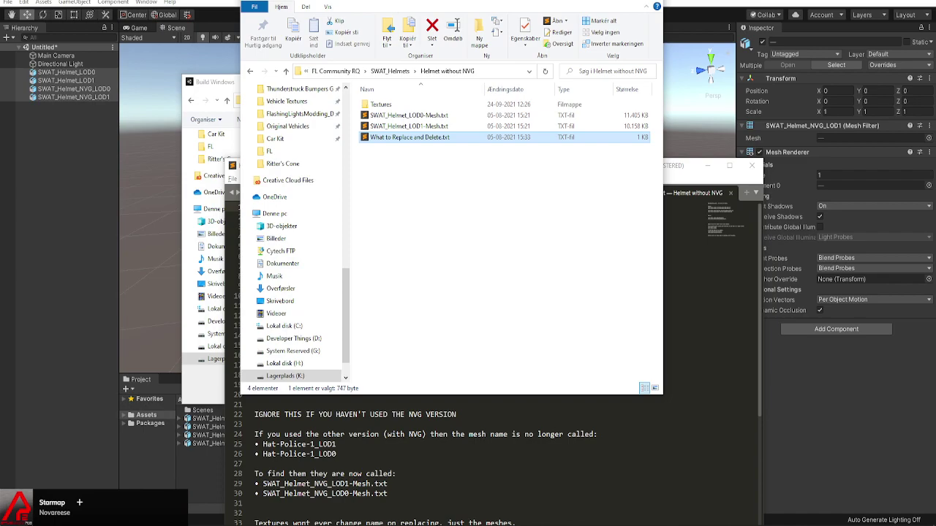
pyautogui.moveTo(410, 2); pyautogui.dragTo(382, 1)
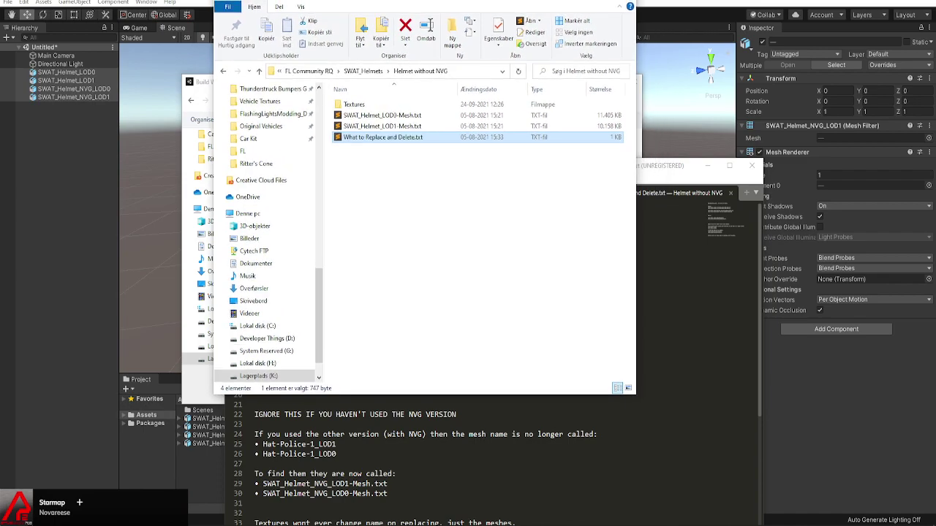